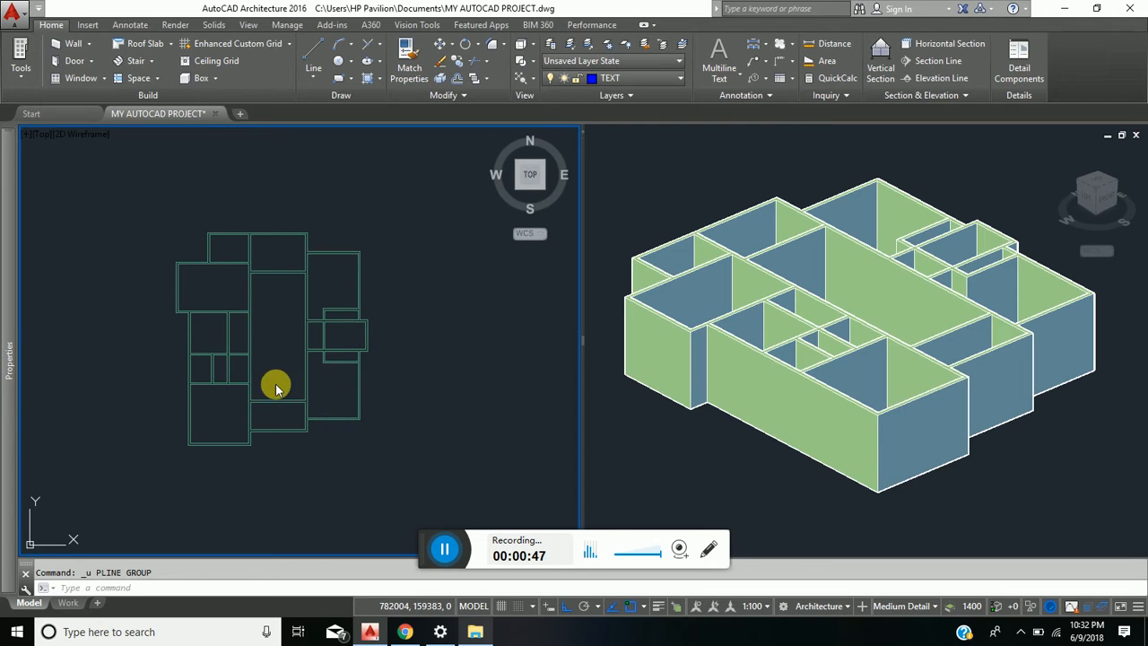
- Make layer 0 current and start a polyline at the outer southwest corner of the floor plan
click(681, 81)
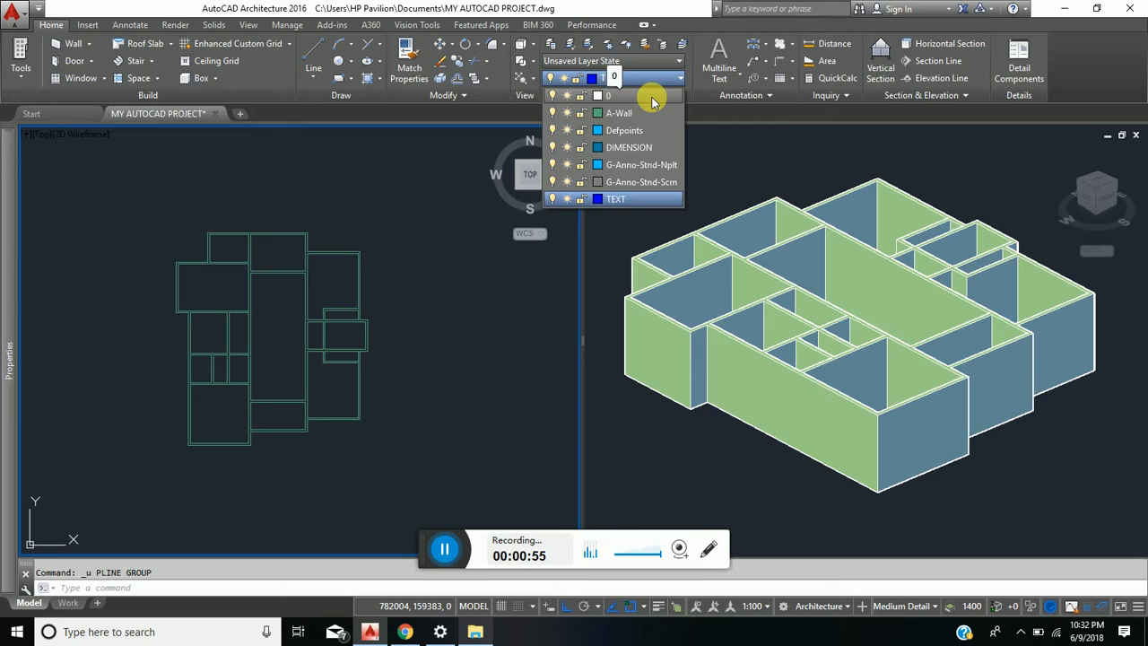
click(652, 99)
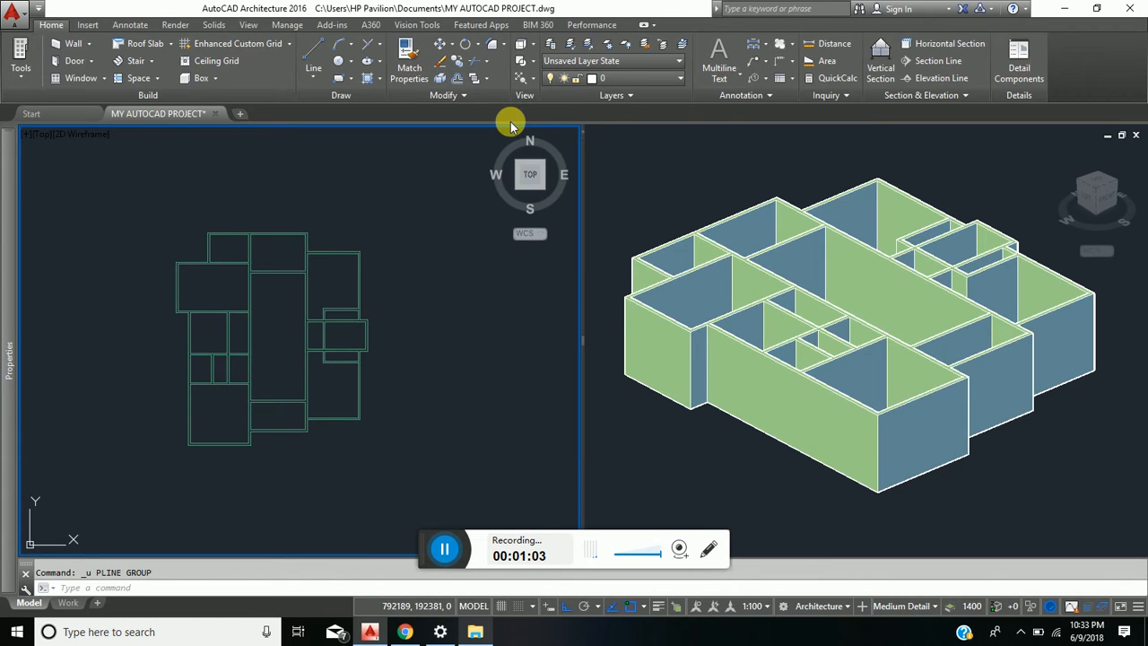
click(309, 76)
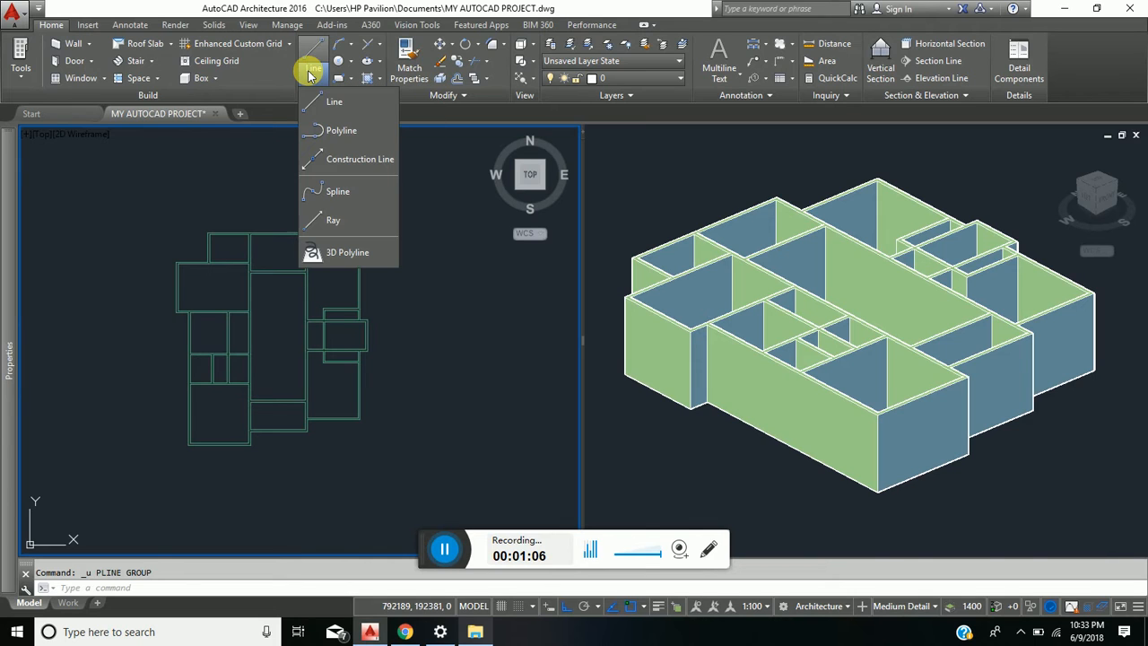
click(350, 133)
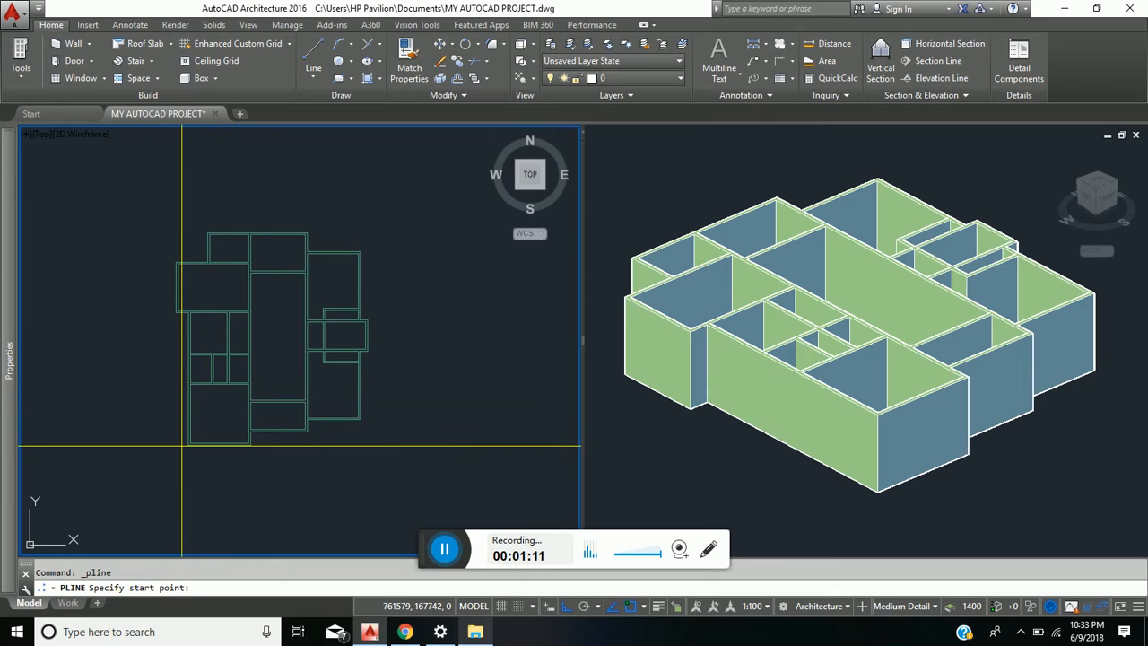
scroll(207, 440, up, 5)
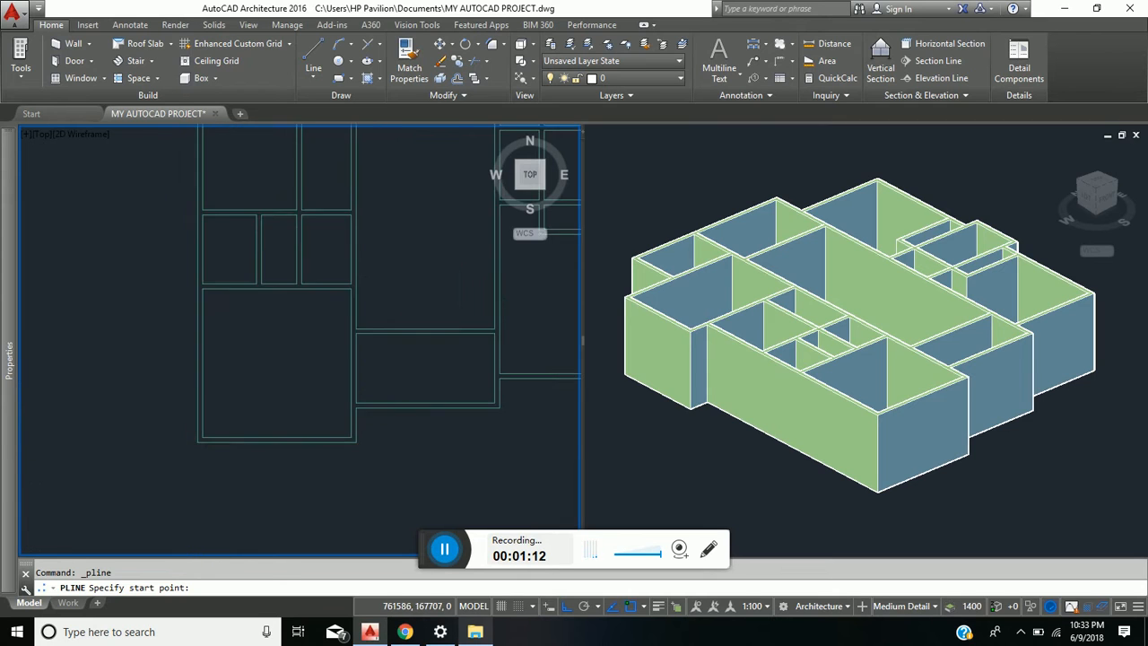
click(206, 440)
- Draw the polyline north along the outer west wall past the three small rooms, and east above them to the next wall corner
scroll(206, 274, down, 5)
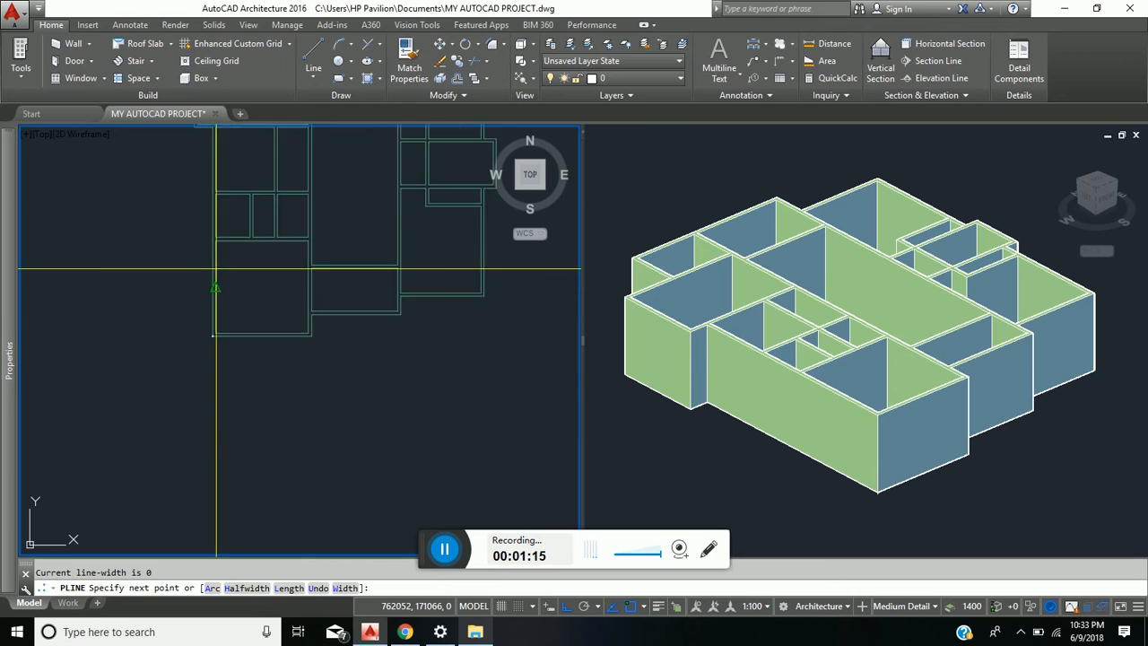
scroll(119, 296, up, 5)
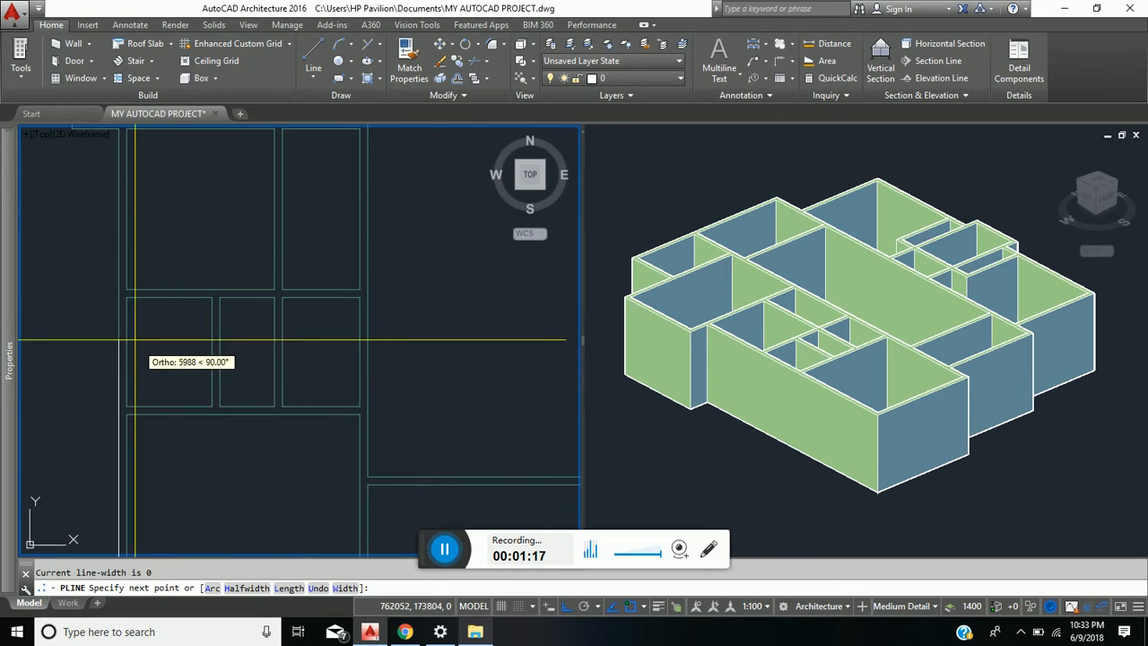
scroll(119, 303, up, 3)
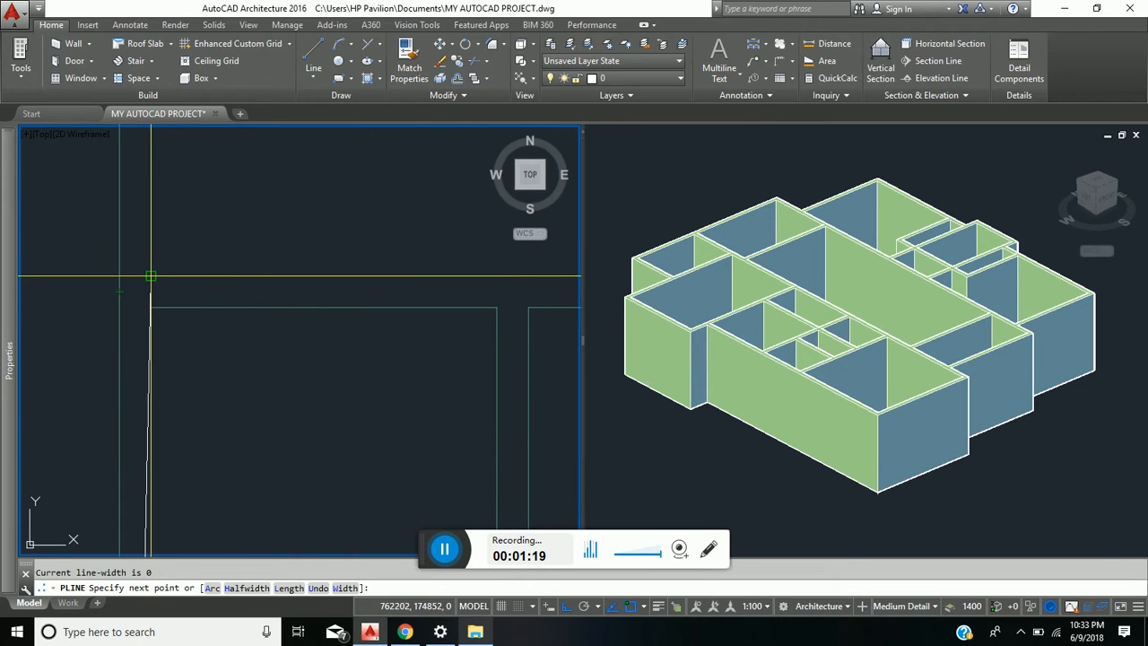
click(119, 276)
scroll(120, 277, down, 5)
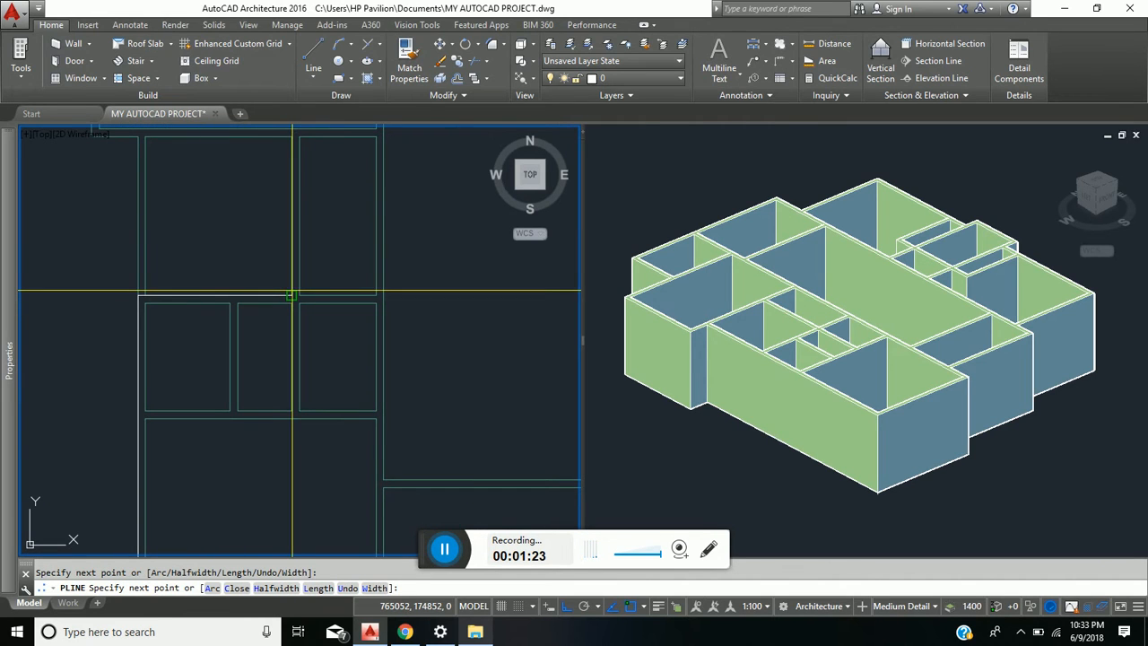
click(299, 295)
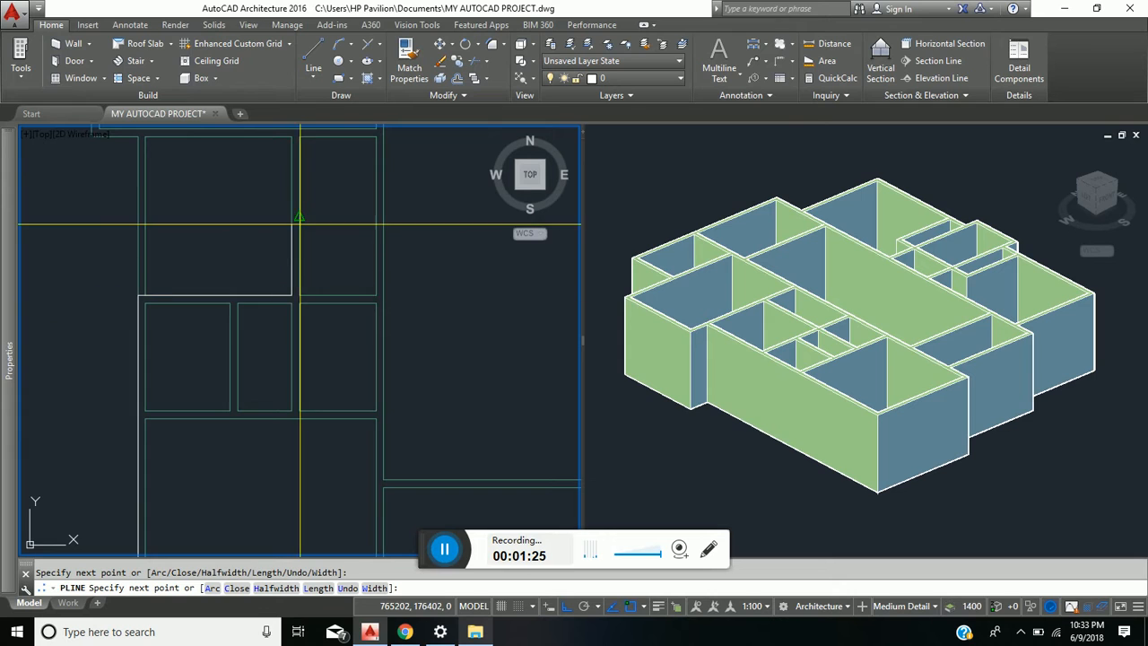
- Enable the Perpendicular object snap and continue the polyline north along the wall beside the narrow room to the wall face above
scroll(300, 224, down, 2)
middle_drag(293, 245, 286, 254)
scroll(262, 267, up, 2)
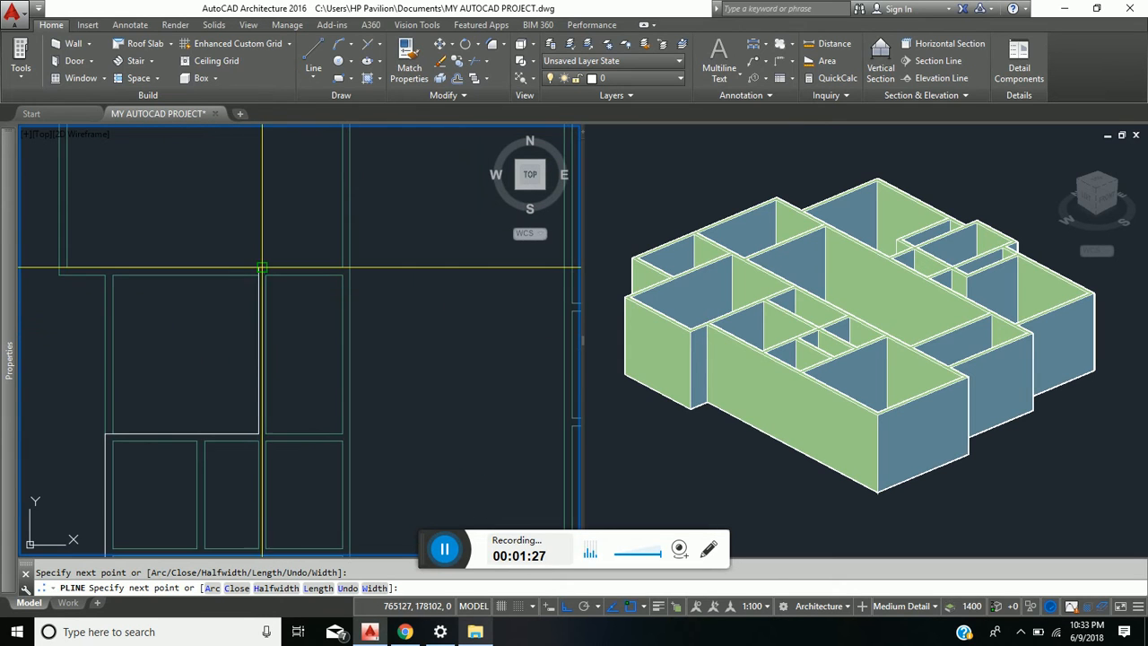
scroll(262, 267, up, 3)
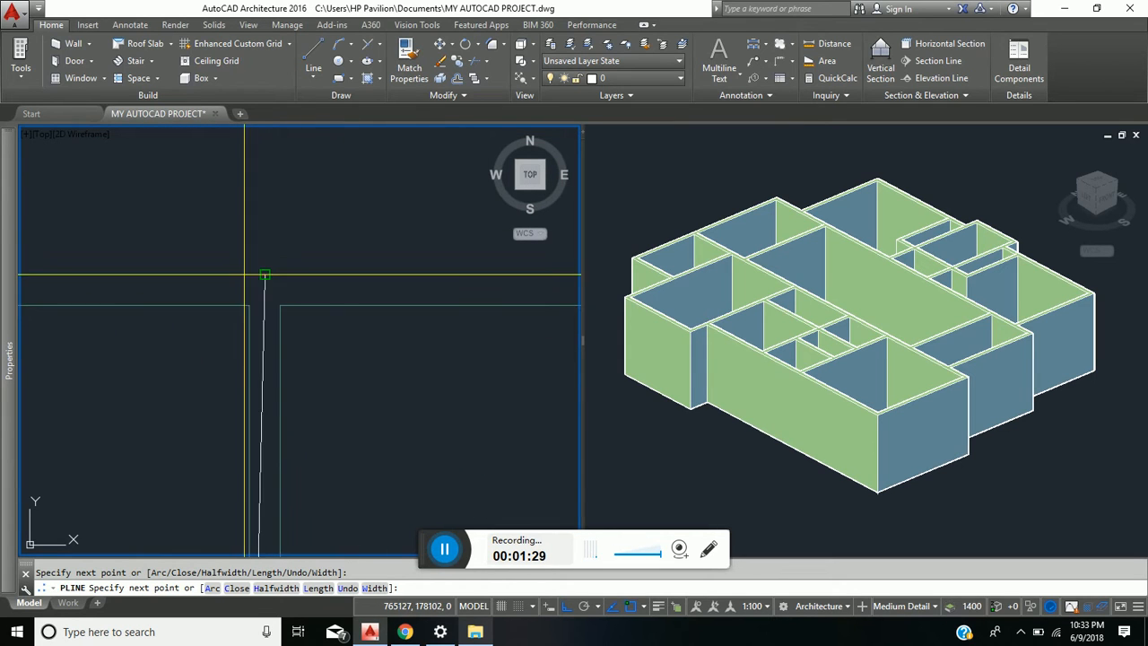
click(642, 608)
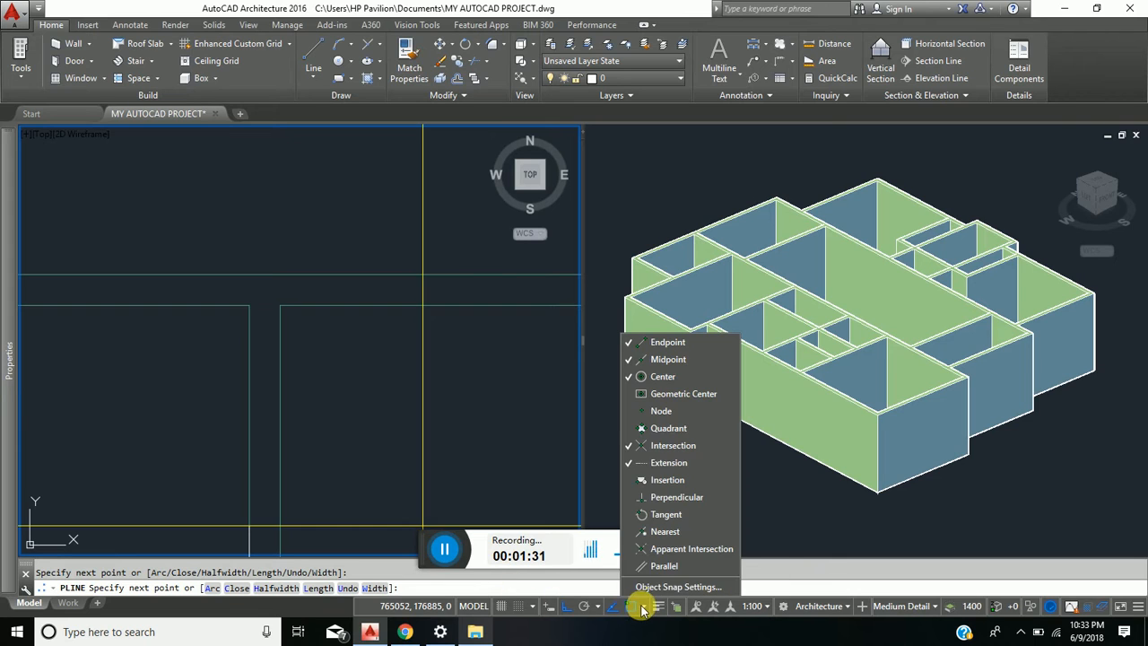
click(664, 497)
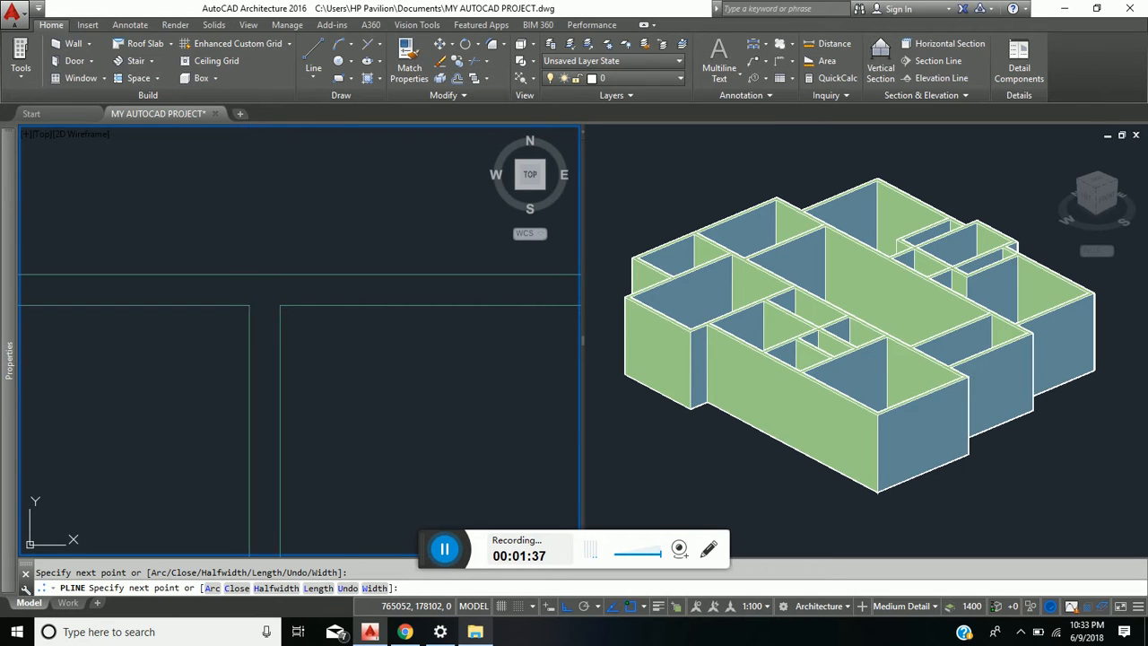
- Continue the polyline east to the large central room's west wall and north along it to the level of its north wall
middle_drag(337, 294, 292, 317)
scroll(283, 317, up, 5)
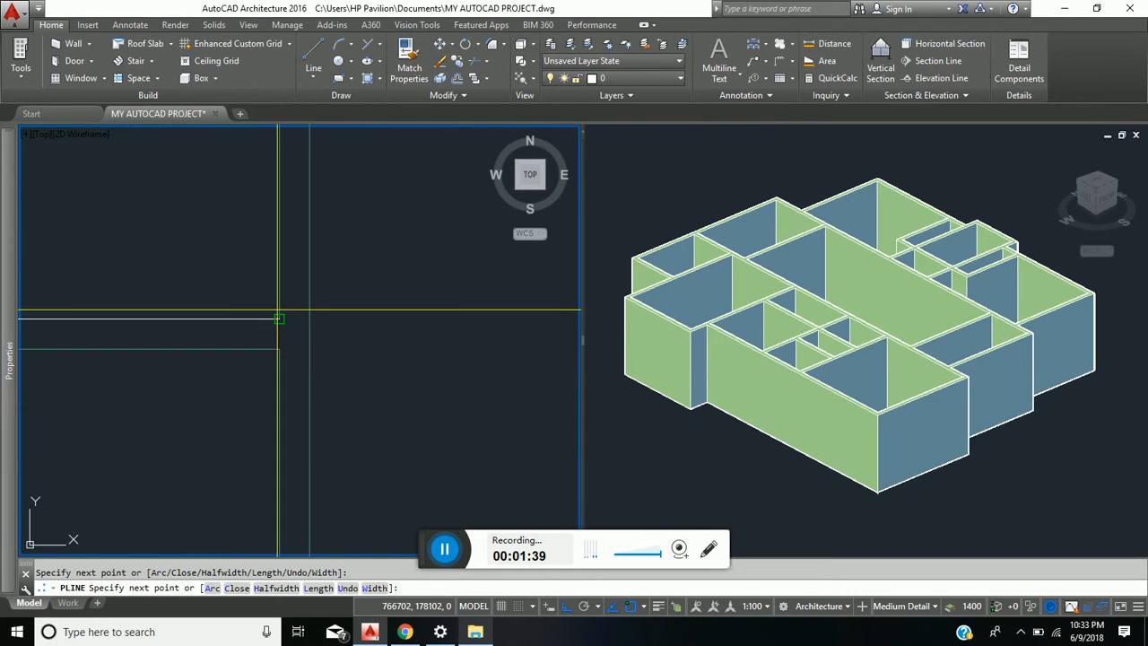
click(283, 295)
scroll(281, 274, down, 5)
middle_drag(282, 275, 281, 449)
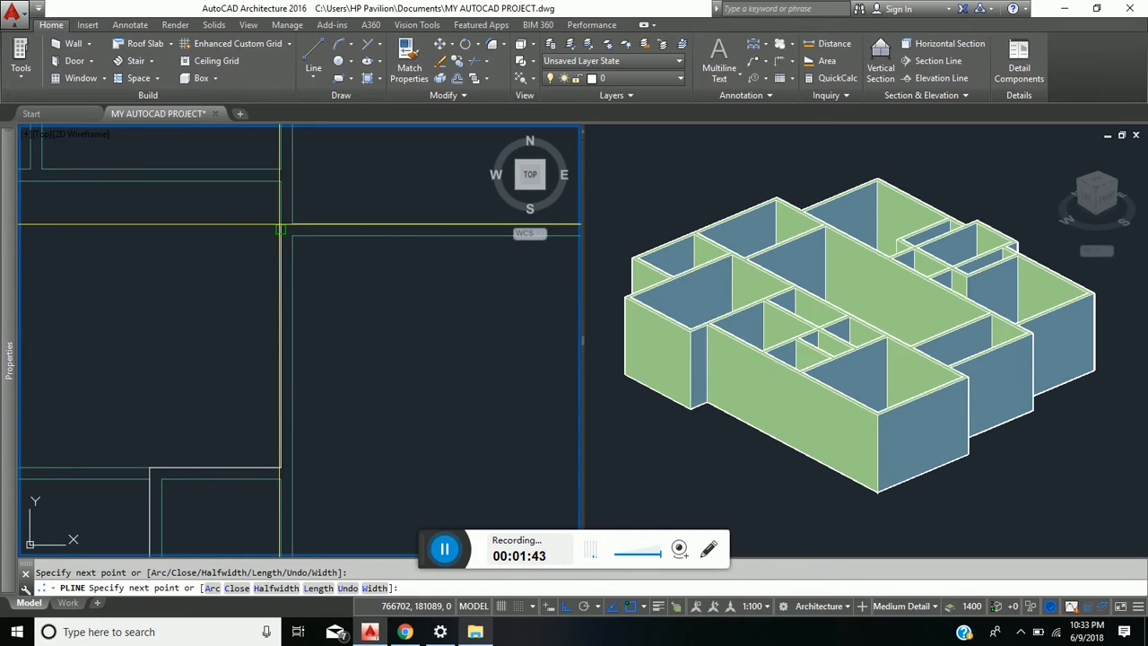
middle_drag(281, 224, 243, 366)
scroll(241, 370, up, 4)
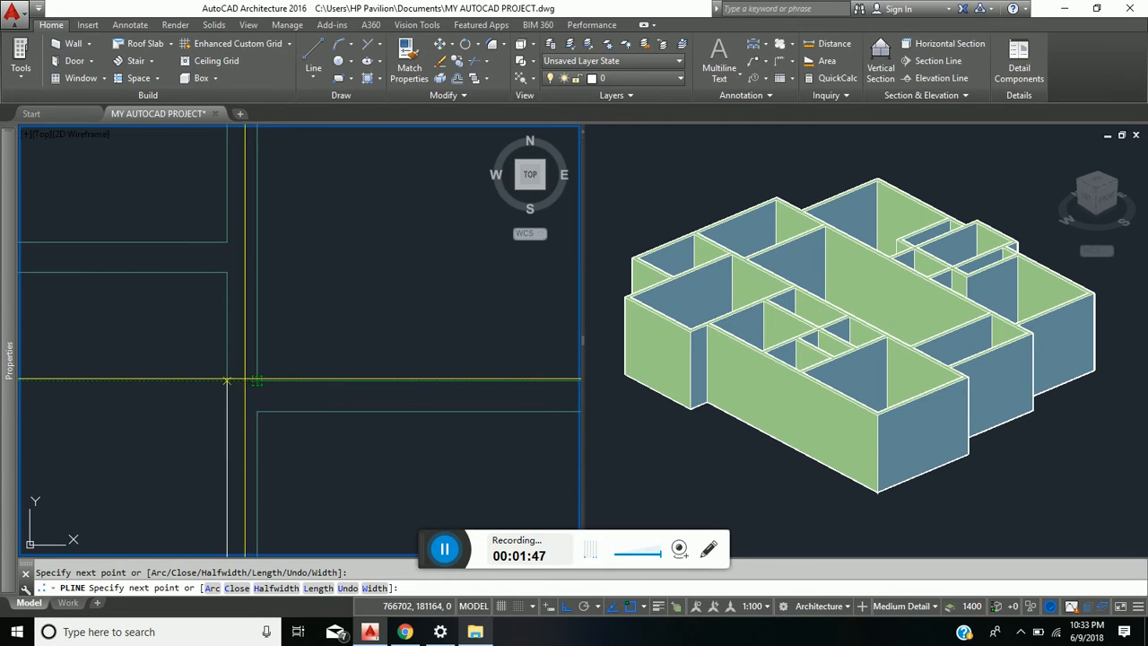
- Extend the polyline east along the large central room's north wall to the corner at its east wall
scroll(314, 387, down, 4)
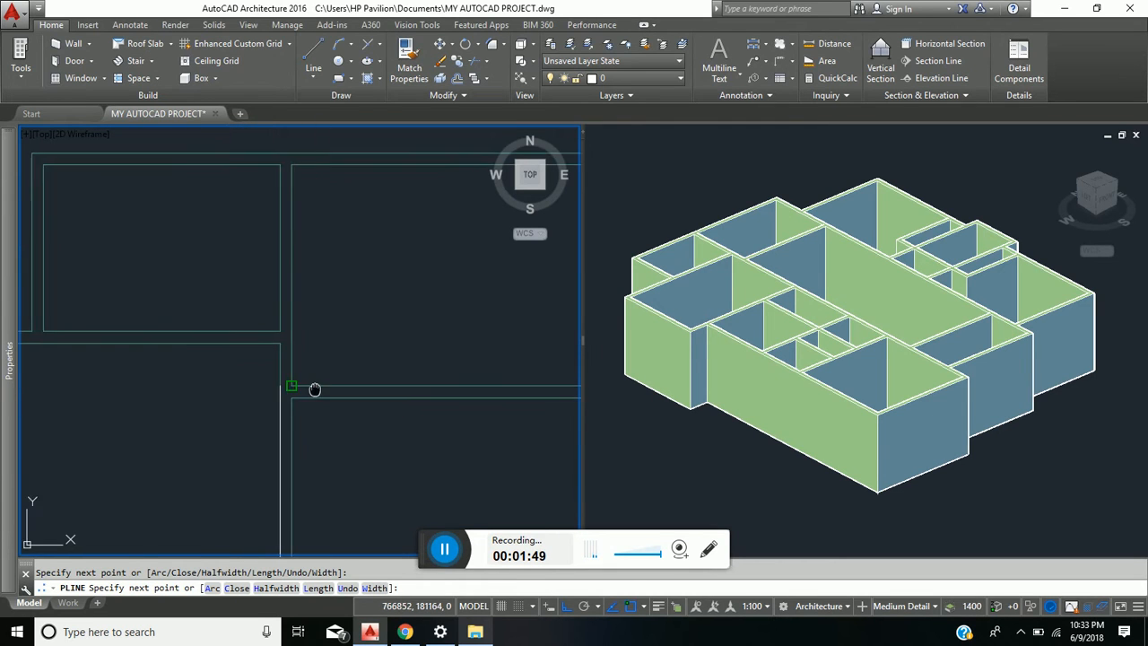
middle_drag(314, 388, 167, 361)
scroll(289, 381, down, 2)
middle_drag(422, 381, 379, 393)
scroll(368, 372, up, 4)
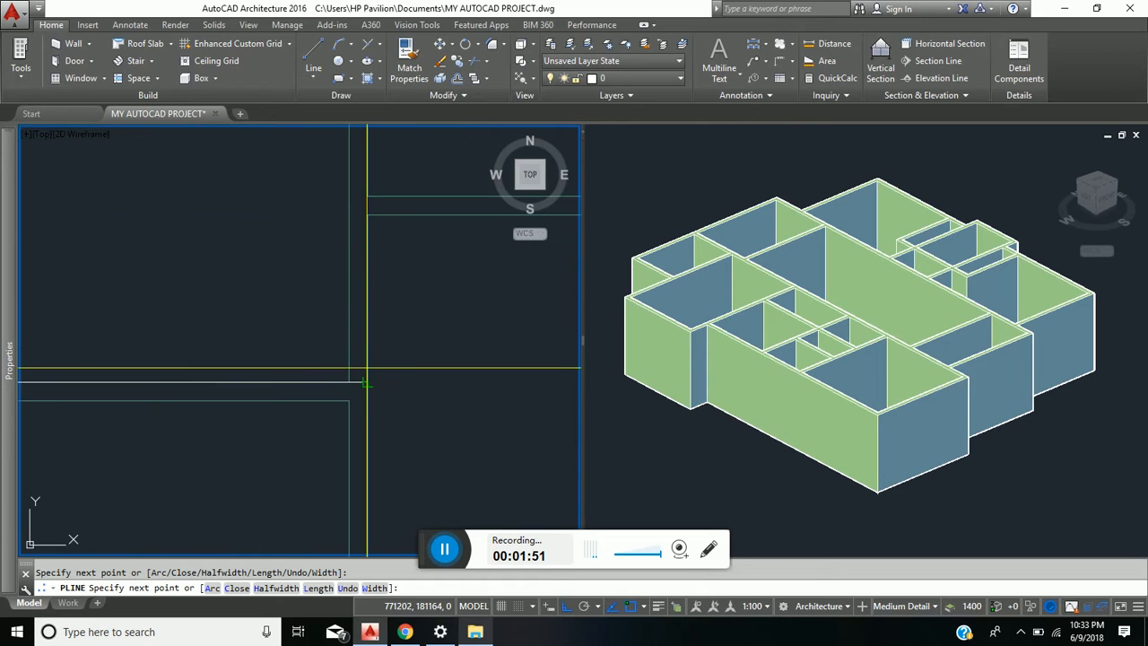
click(349, 382)
- Continue the polyline north to the northeast room's outer wall line and east along it to that room's outer corner
middle_drag(347, 273, 297, 430)
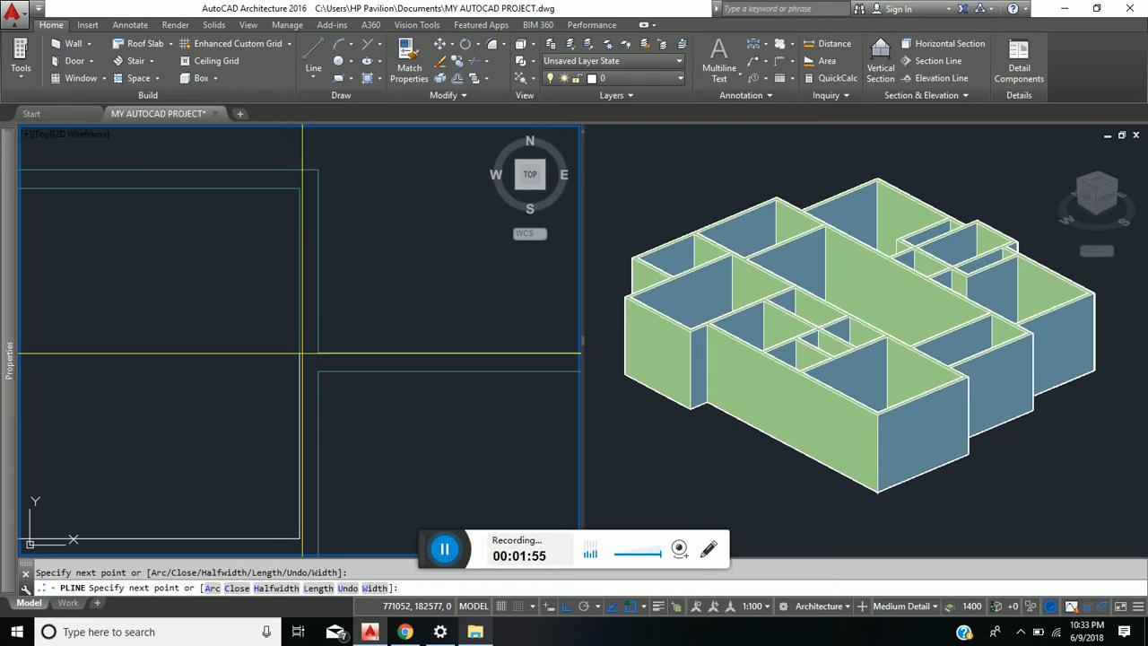
scroll(316, 353, up, 4)
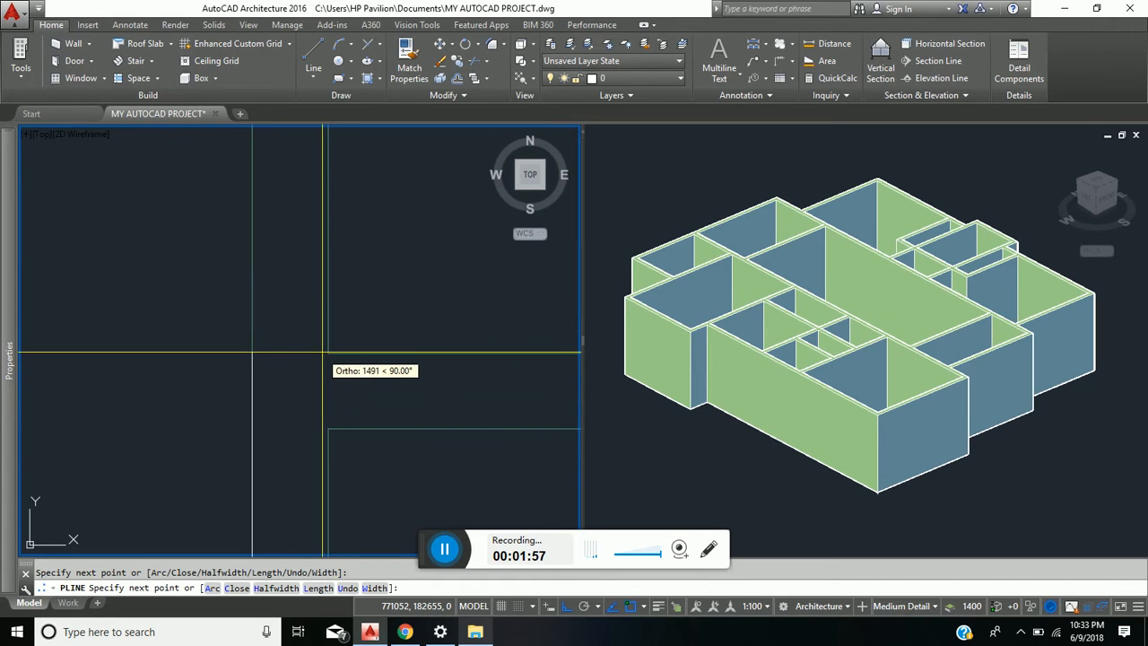
scroll(320, 353, up, 2)
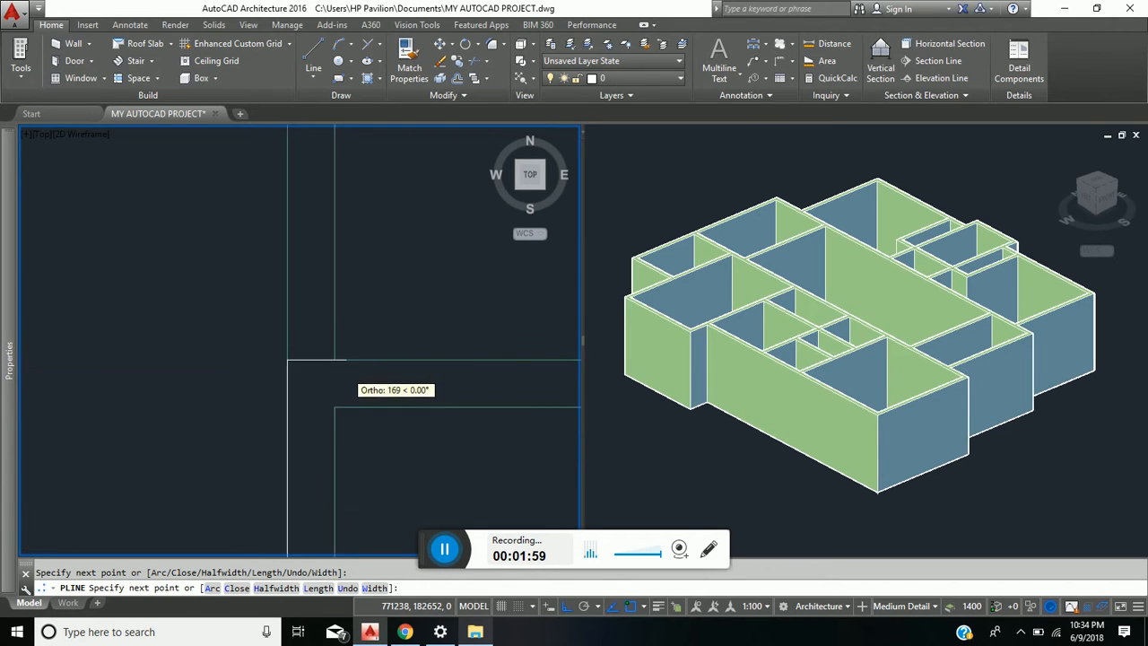
scroll(180, 346, down, 4)
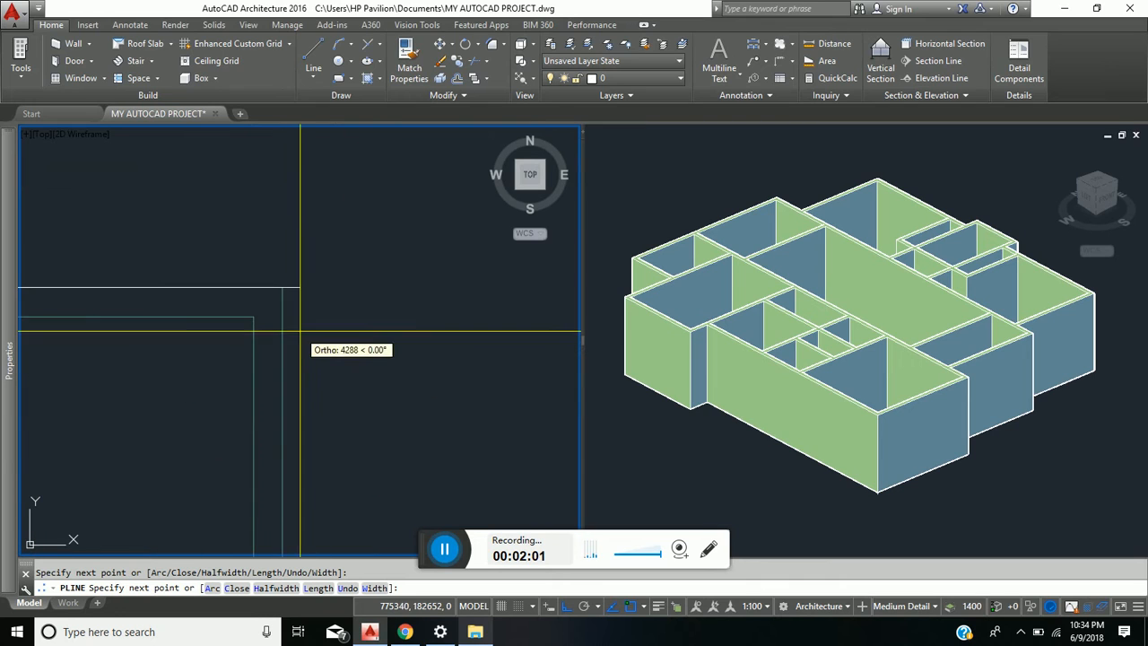
scroll(298, 350, up, 2)
- Run the polyline south along the northeast room's outer wall and east to the outer corner of the projecting room
middle_drag(306, 382, 302, 275)
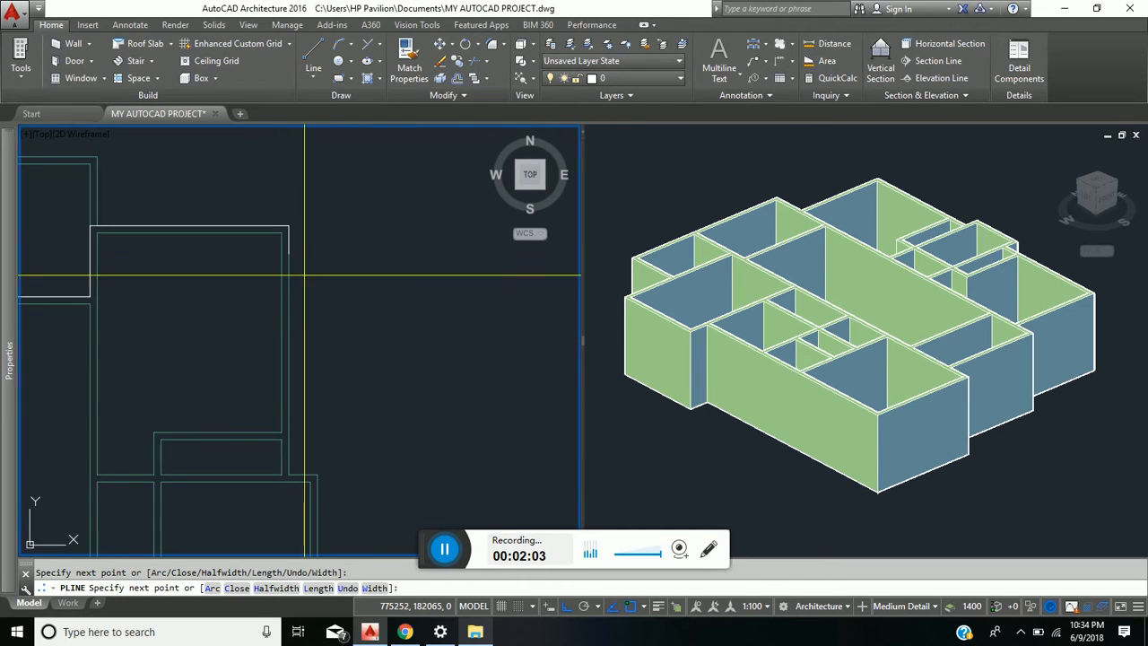
scroll(290, 484, up, 4)
click(291, 472)
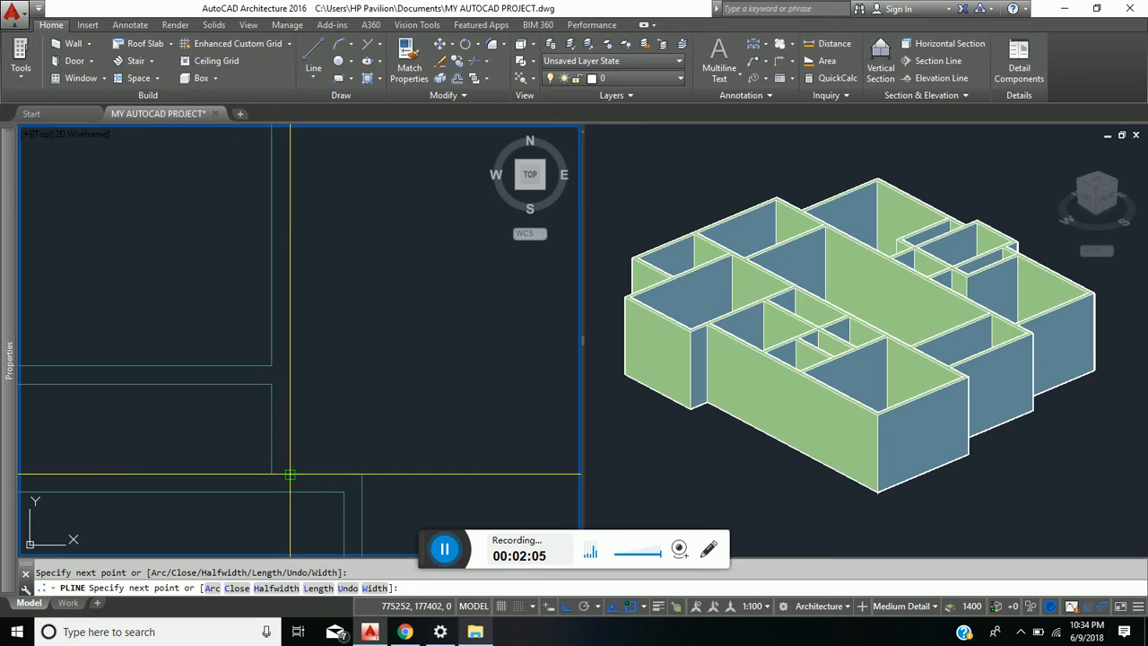
click(362, 475)
- Trace the projecting room's east side south and return west along its south side to the main east wall
scroll(362, 472, down, 6)
middle_drag(354, 426, 325, 246)
scroll(358, 345, up, 2)
scroll(364, 361, up, 1)
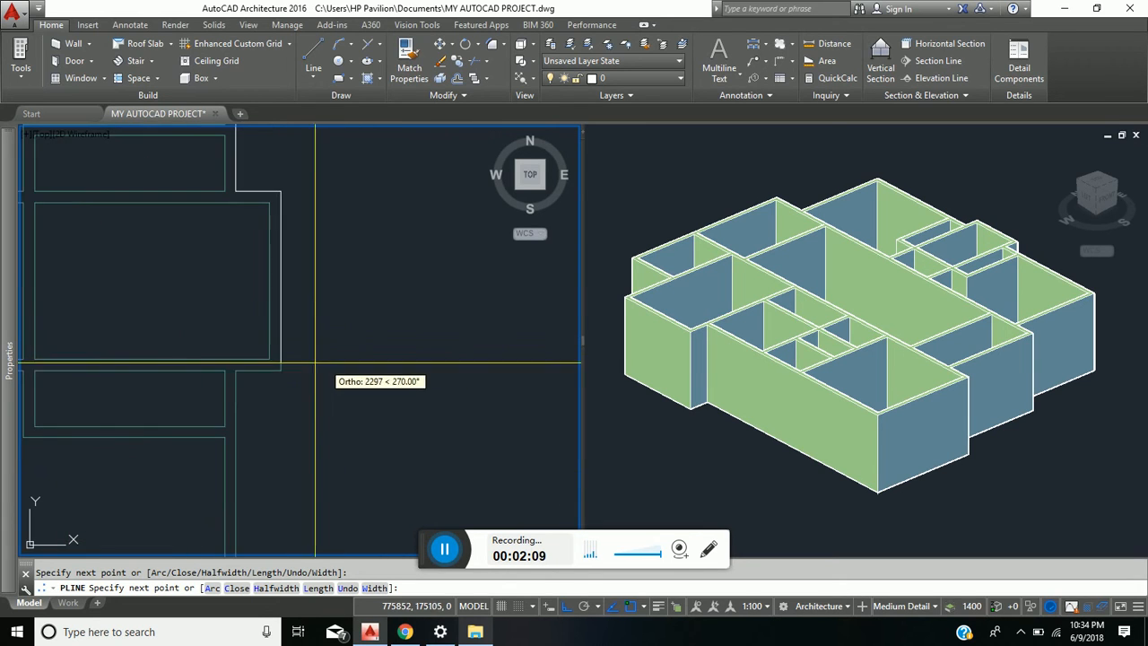
click(281, 370)
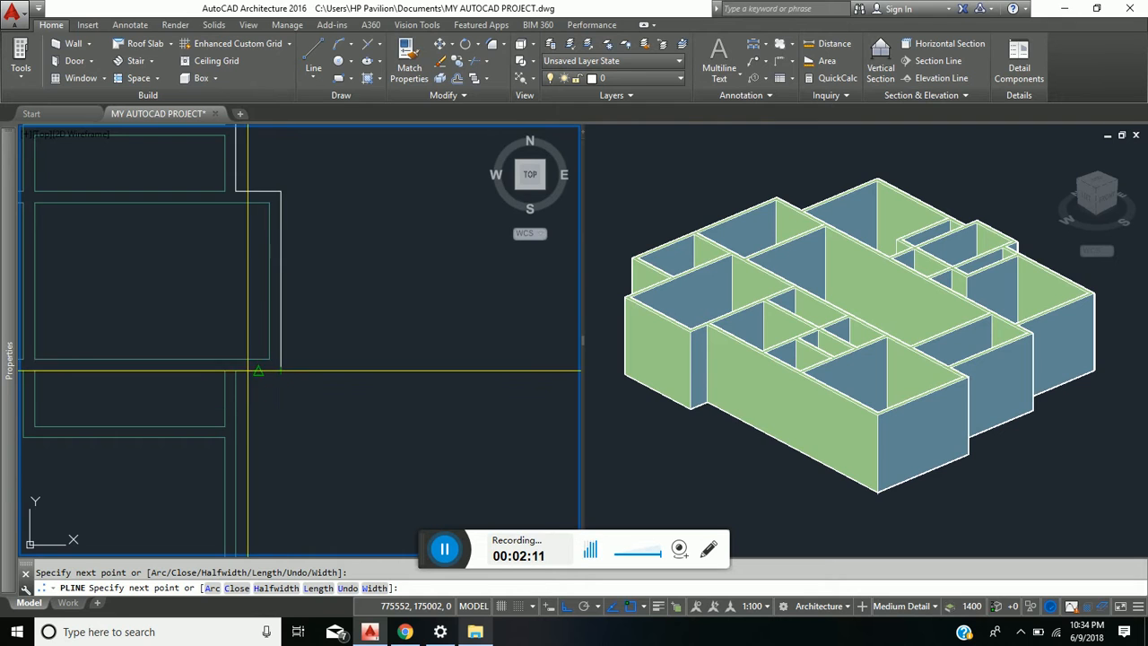
click(235, 371)
- Continue the polyline south along the southeast room's outer wall and west along its south wall to the adjoining room's wall
scroll(270, 416, down, 3)
middle_drag(270, 417, 281, 324)
scroll(281, 324, up, 3)
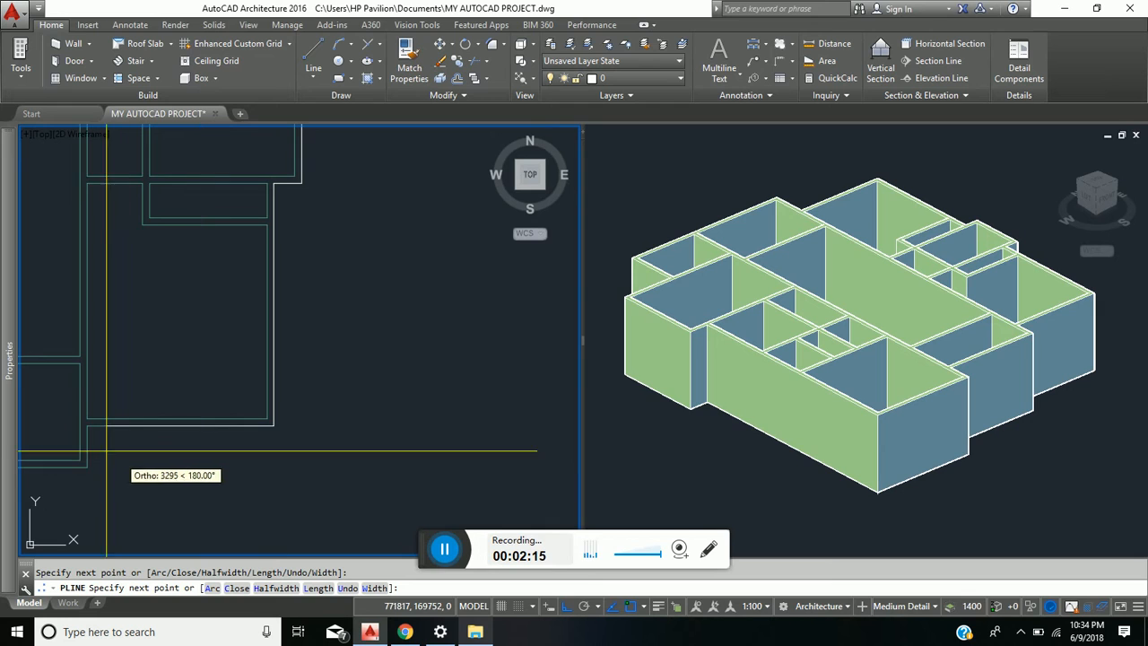
scroll(116, 400, up, 3)
click(73, 403)
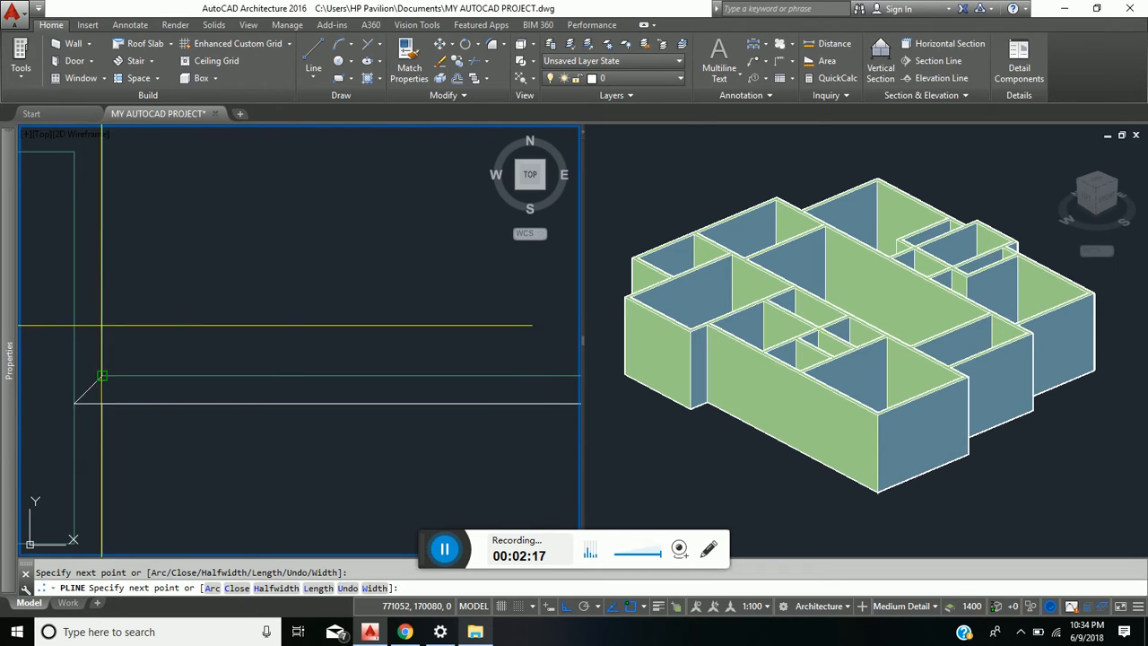
- Trace north along the small south room's east wall and west along its north wall to the southwest room's wall
scroll(100, 326, down, 4)
middle_drag(101, 327, 164, 423)
scroll(156, 367, up, 3)
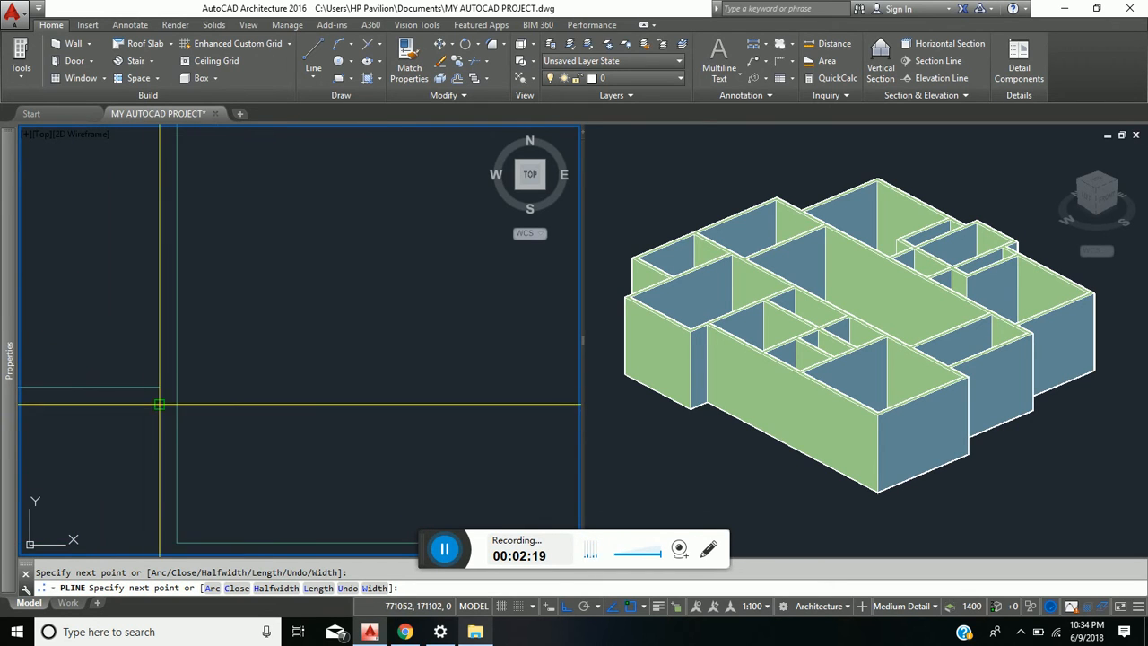
scroll(150, 399, down, 3)
scroll(127, 368, up, 2)
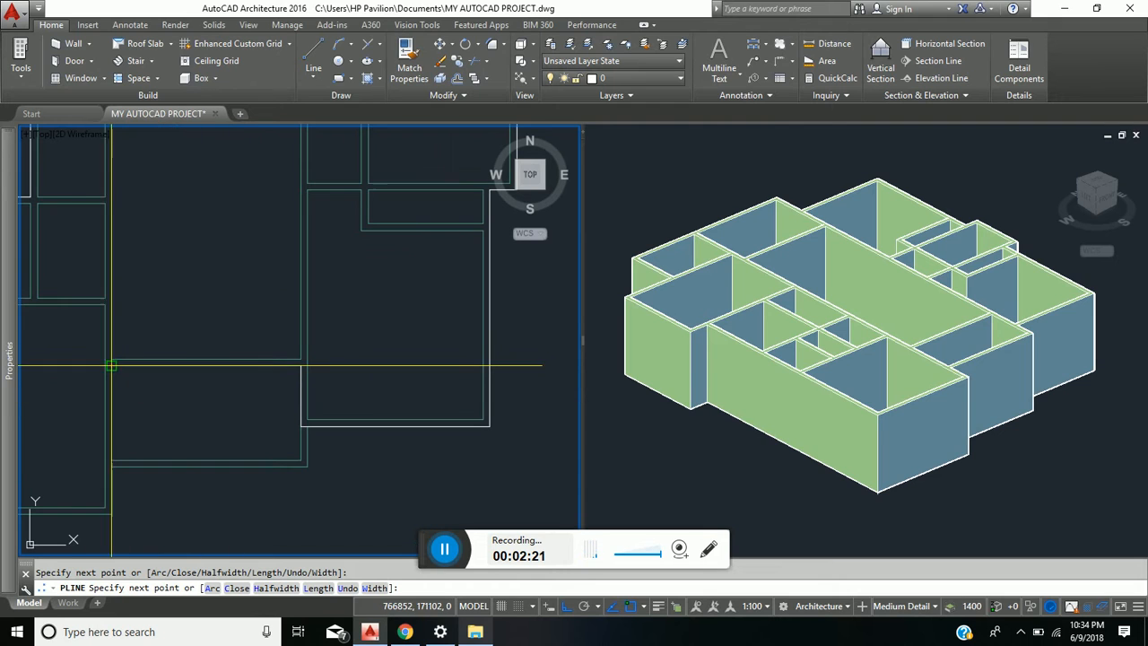
- Bring the polyline south to the southwest room's outer corner, then west to the start point, and finish it
middle_drag(142, 461, 250, 367)
scroll(219, 418, down, 3)
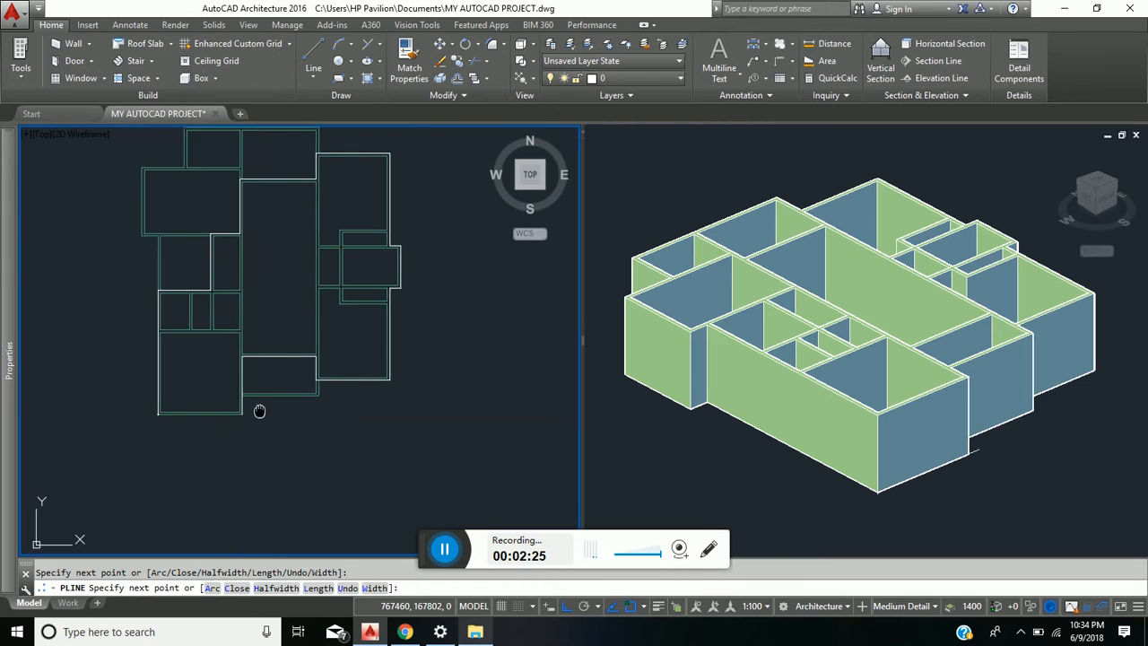
scroll(158, 406, up, 3)
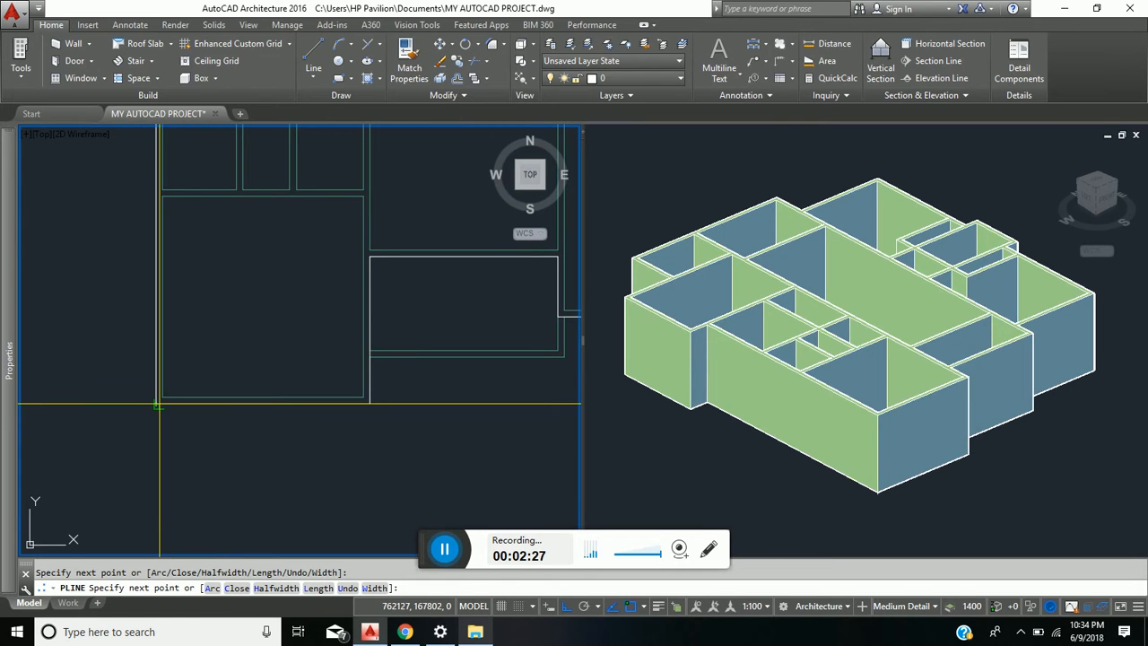
scroll(154, 395, up, 5)
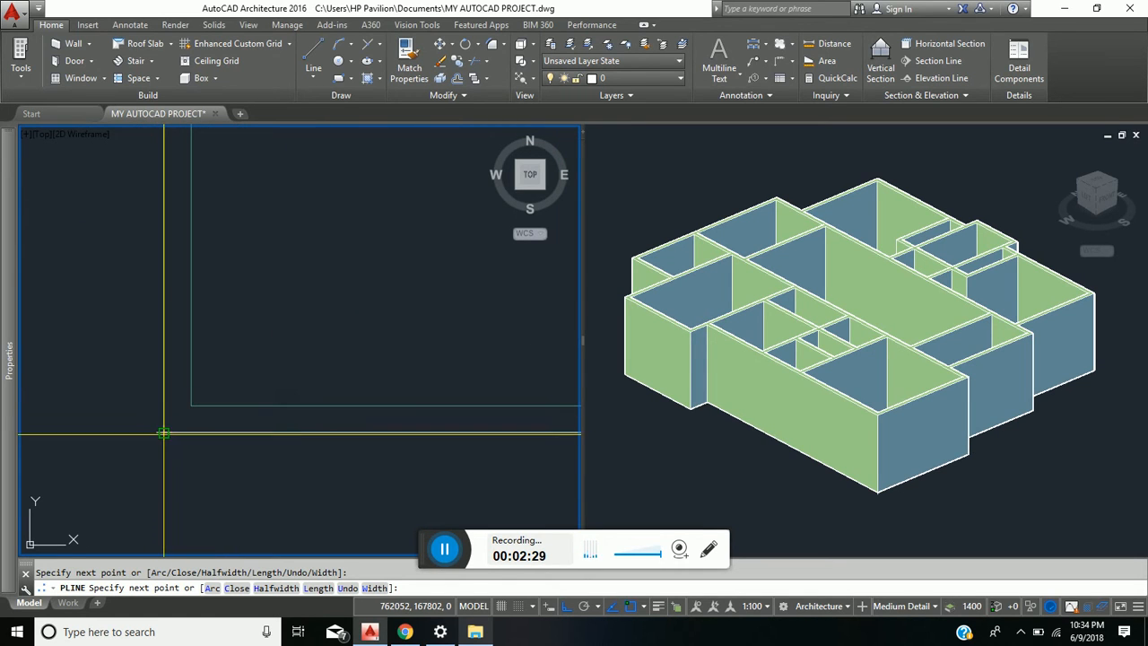
click(163, 434)
scroll(156, 341, down, 4)
key(Return)
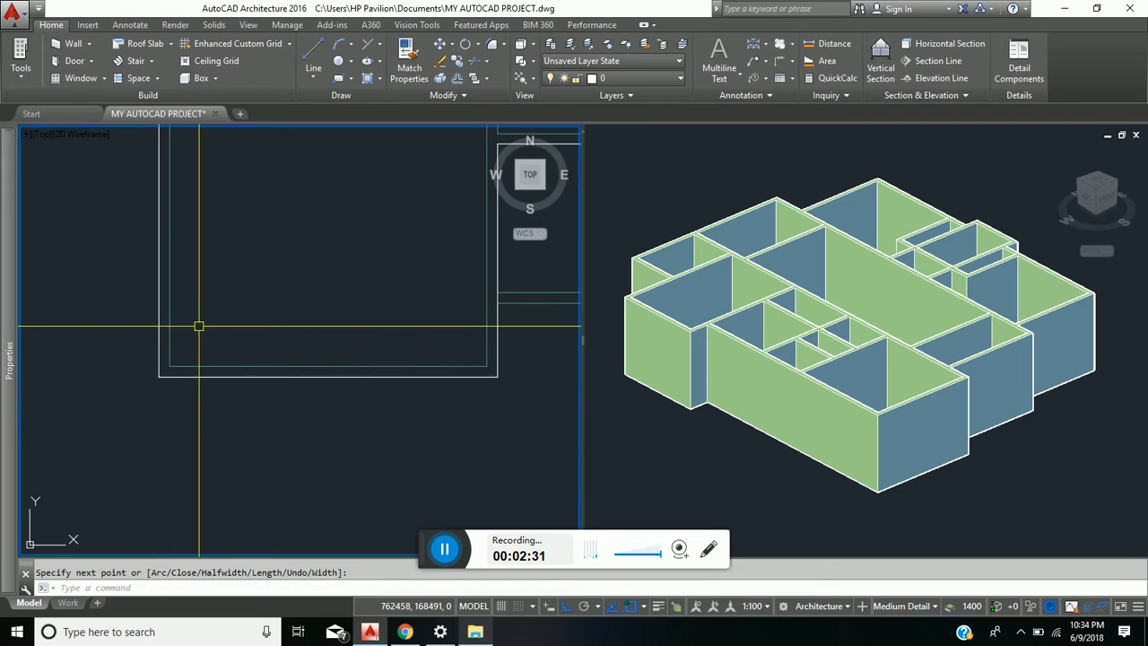
- Examine the traced boundary against the plan and check how far the long west outer wall runs past the boundary's corner
scroll(199, 326, down, 5)
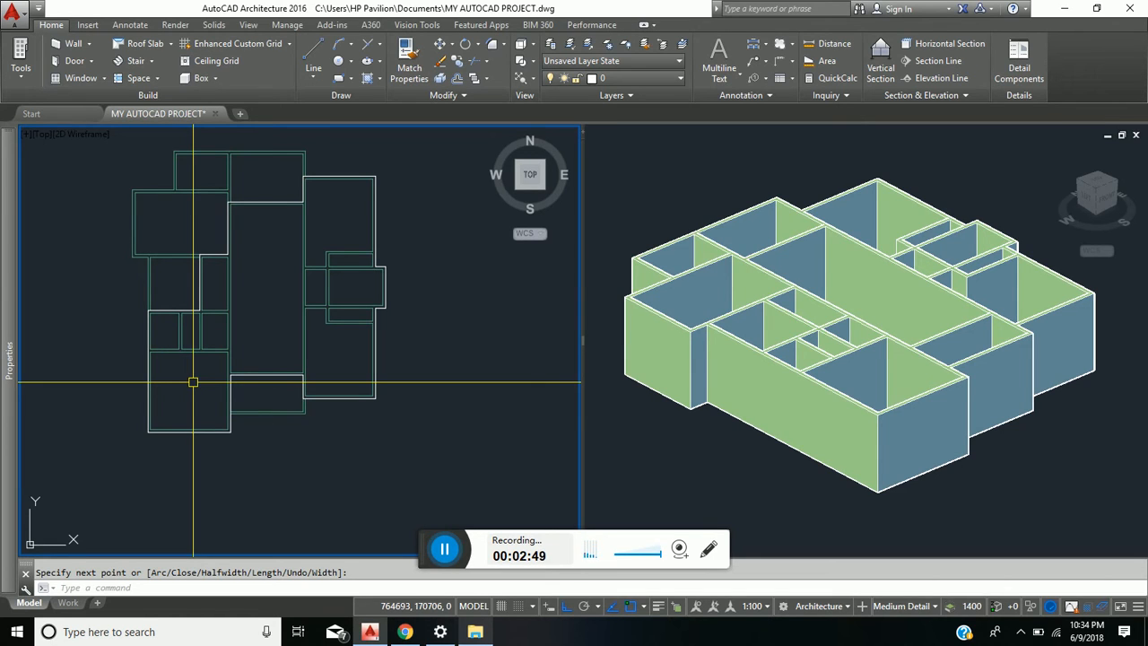
middle_drag(204, 292, 214, 366)
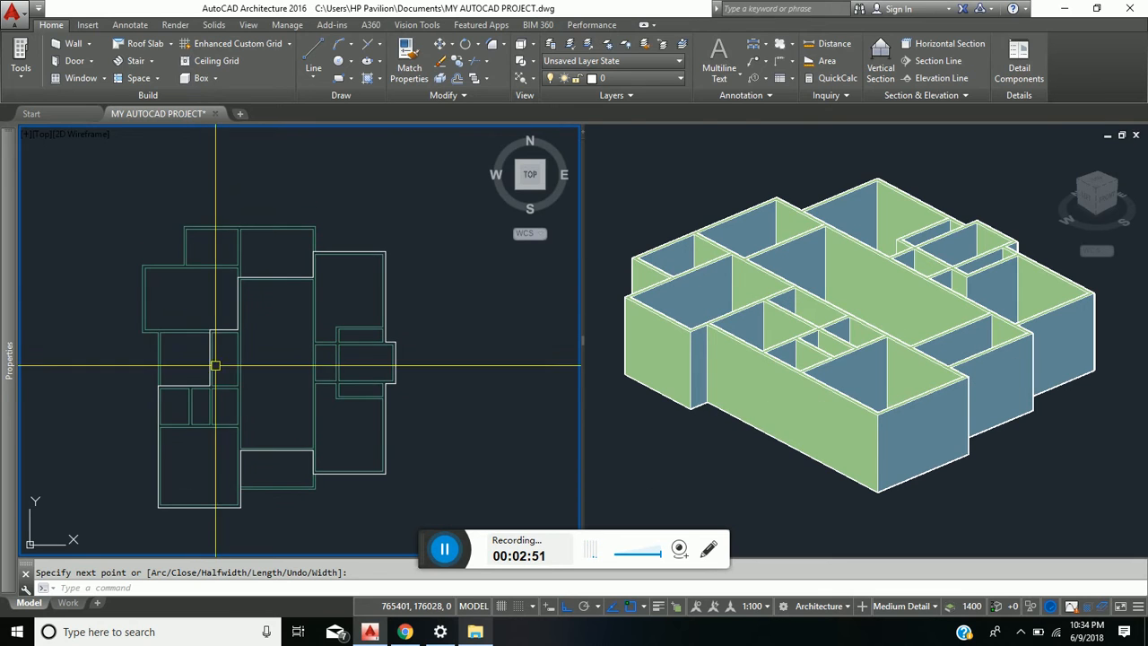
scroll(179, 367, up, 3)
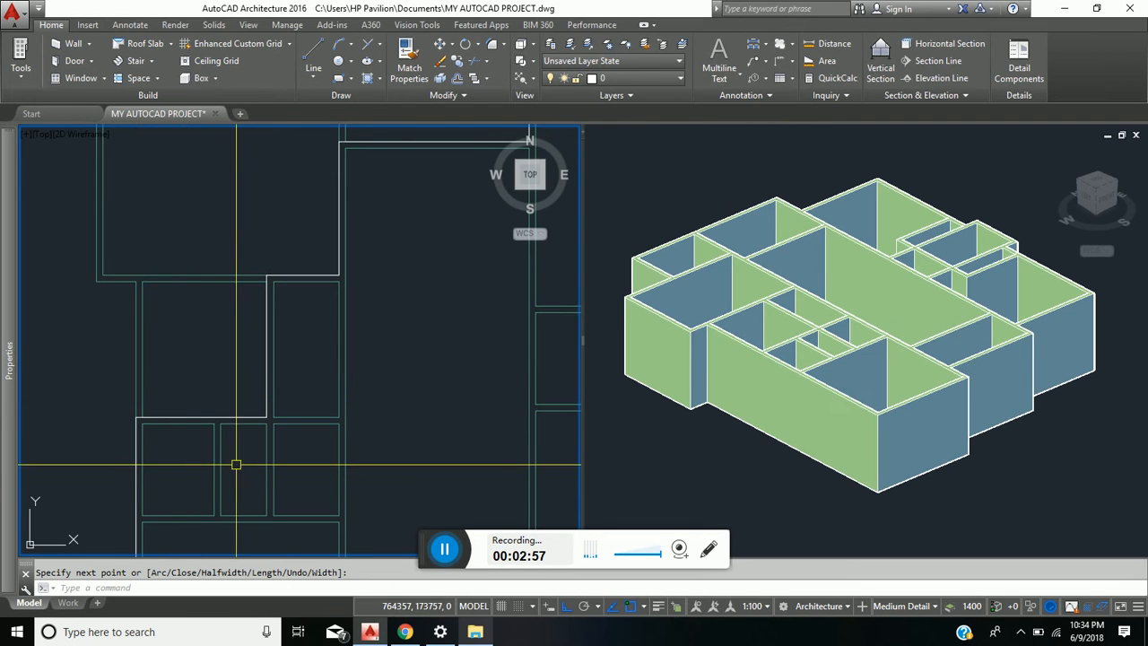
scroll(236, 465, down, 3)
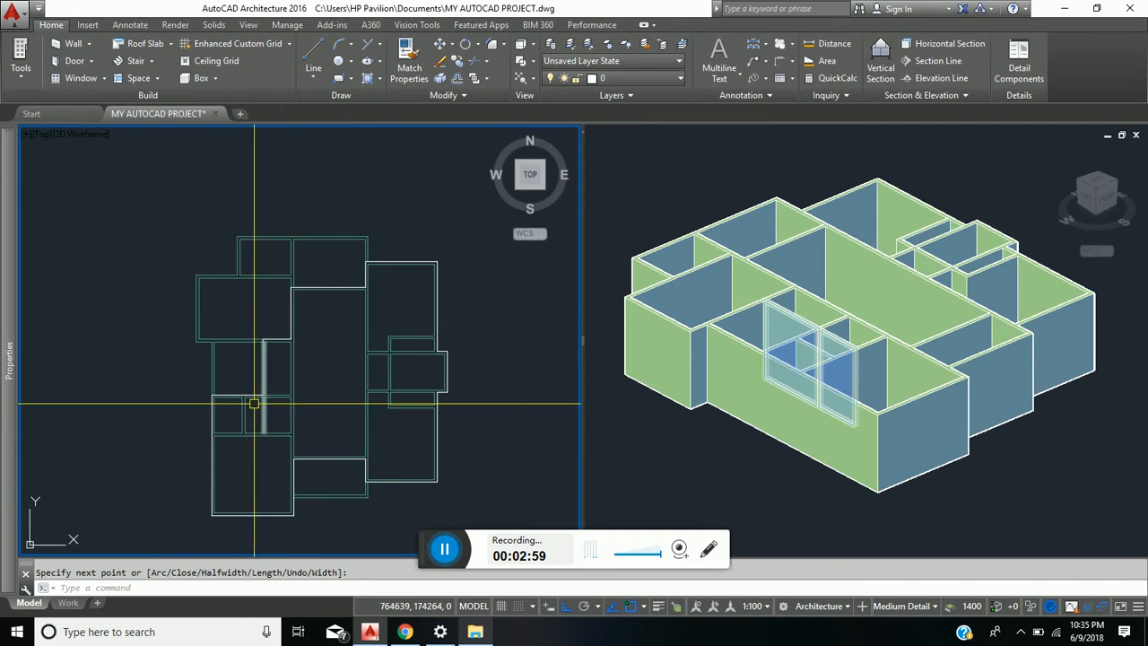
scroll(231, 392, up, 2)
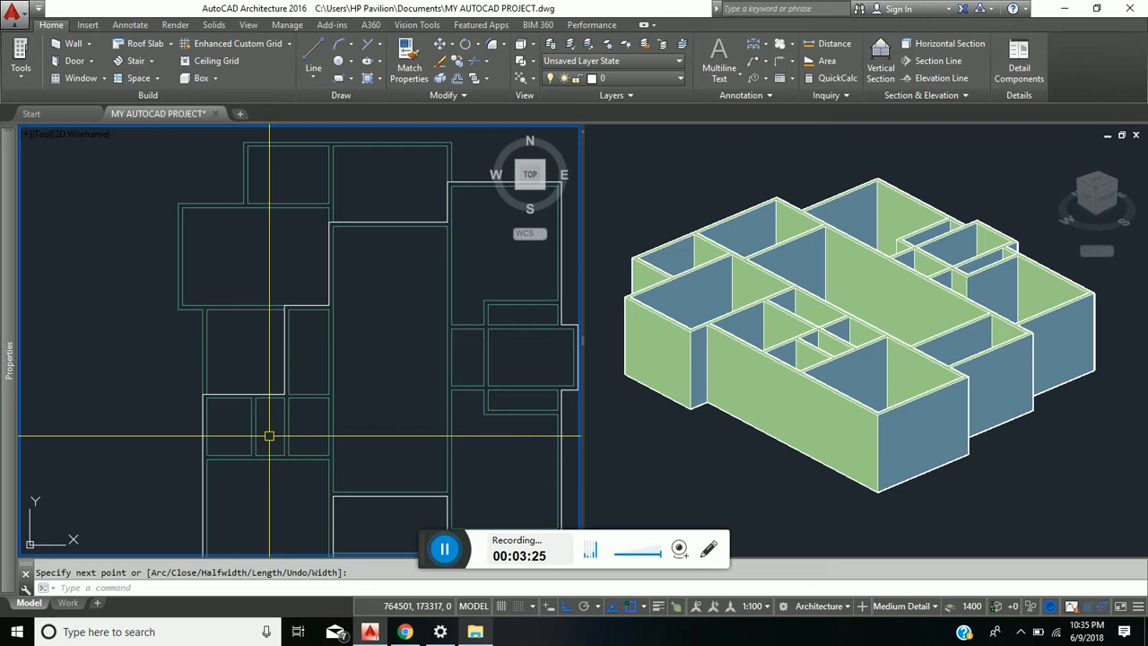
middle_drag(259, 454, 198, 427)
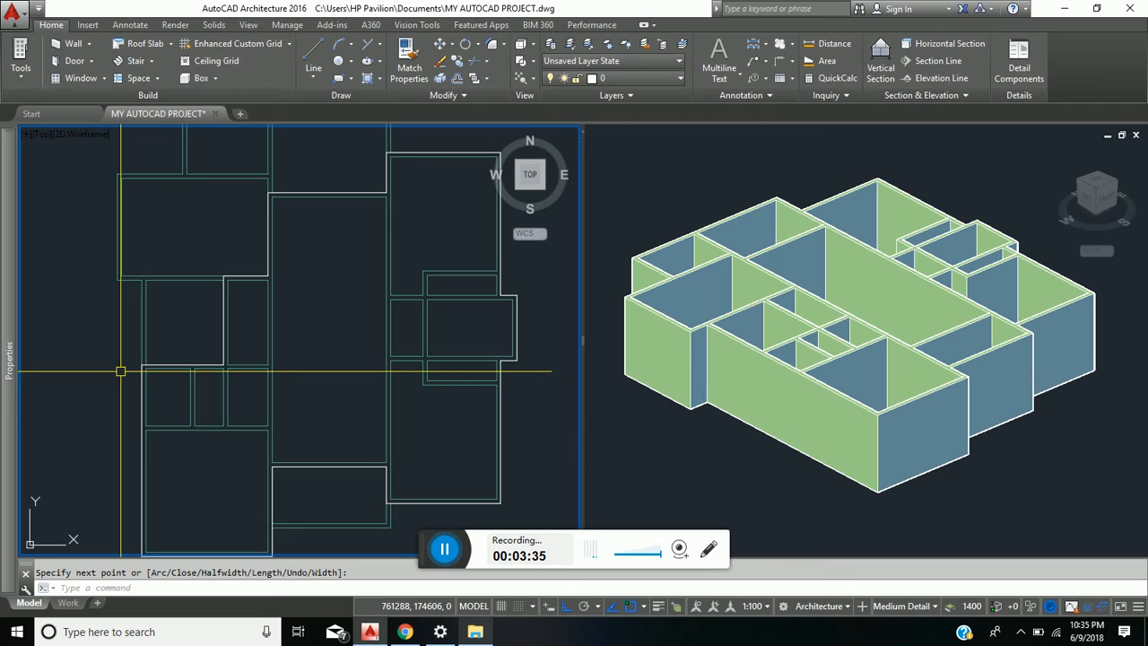
scroll(120, 371, up, 2)
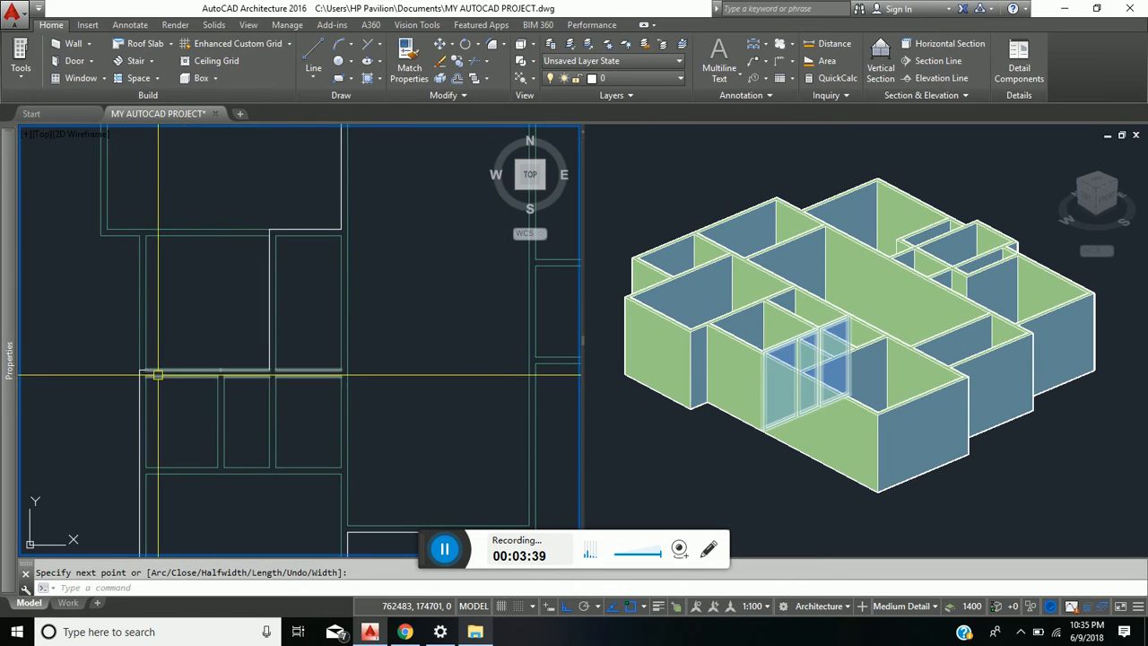
middle_drag(159, 353, 226, 301)
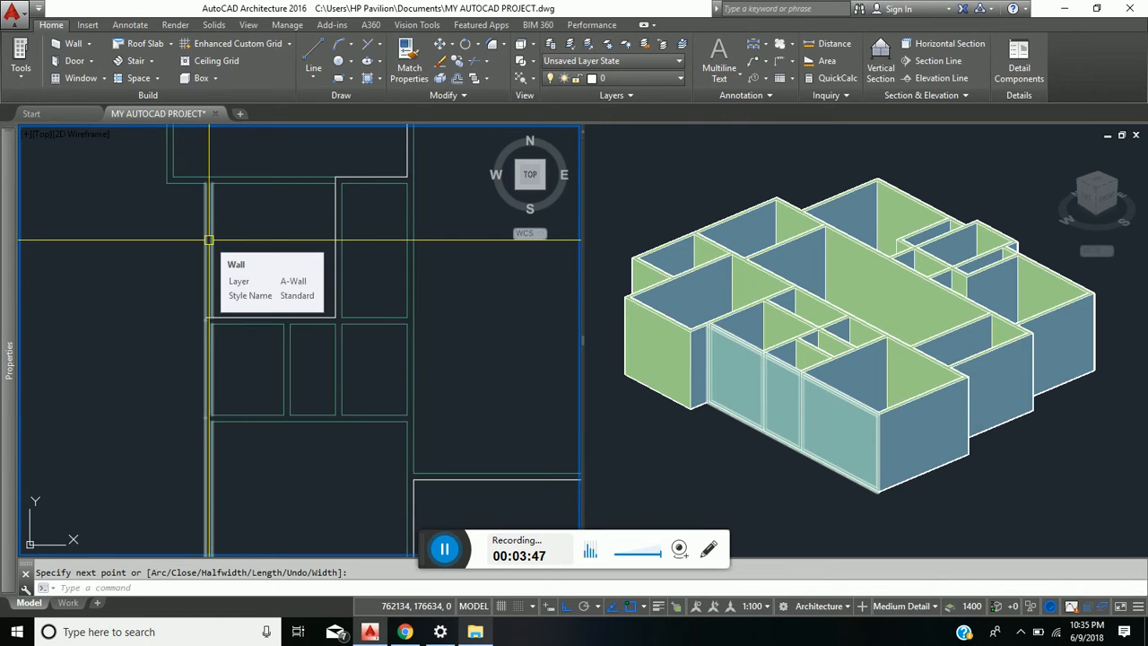
click(209, 240)
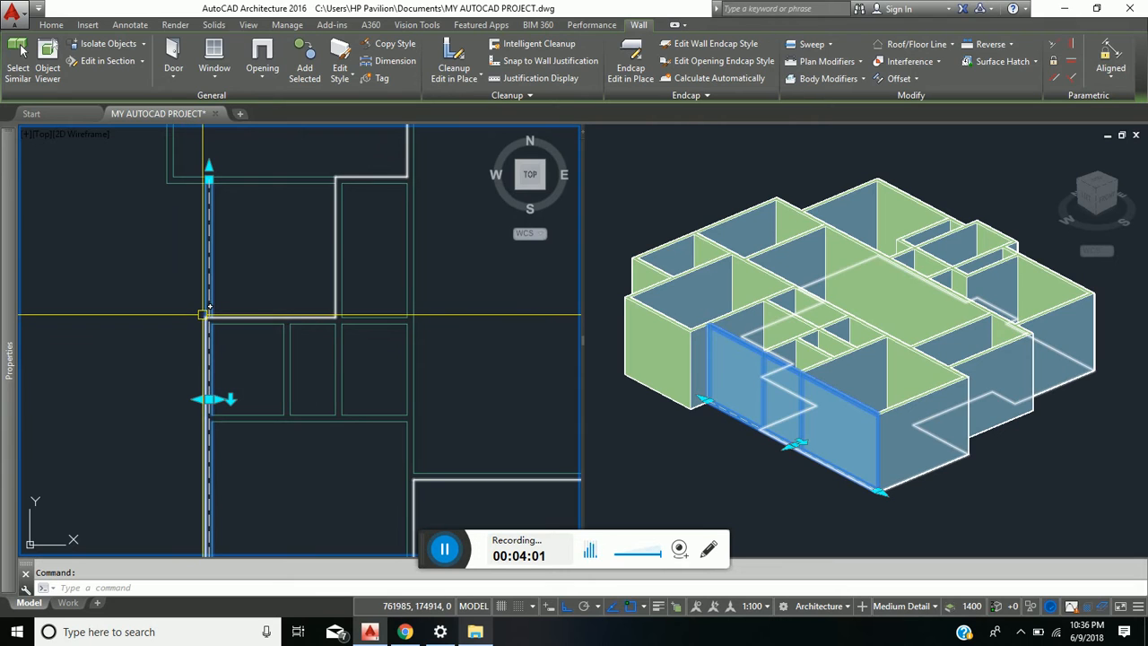
key(Escape)
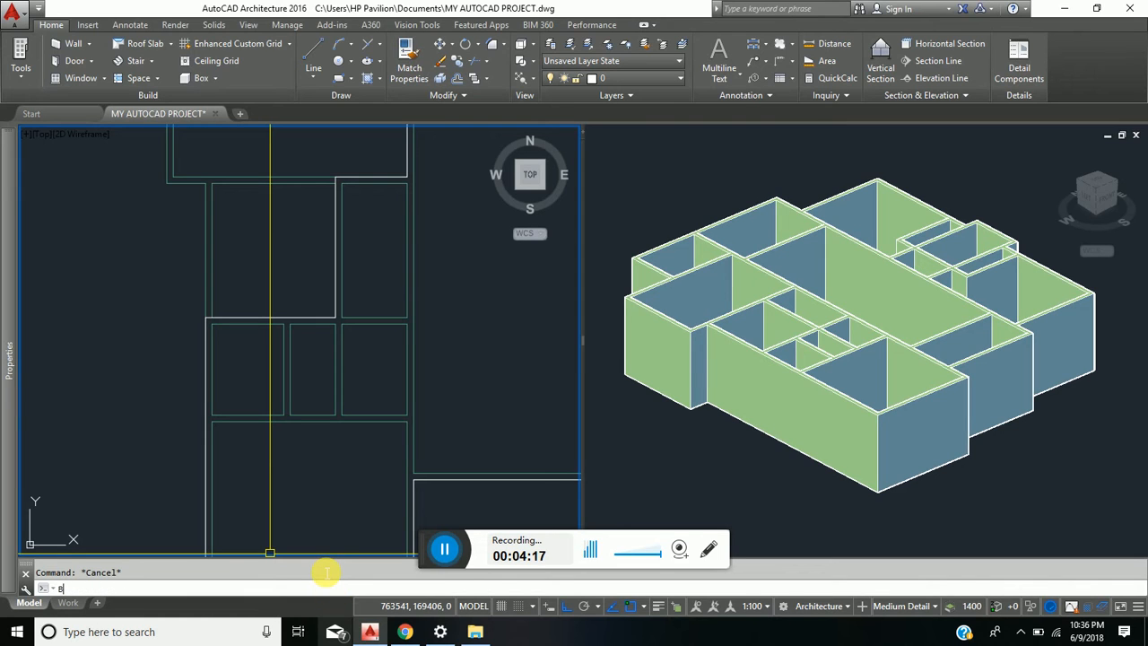
- Break the long west outer wall in two at the boundary polyline's corner, using the First point option, and check the separated north piece
text(REAK)
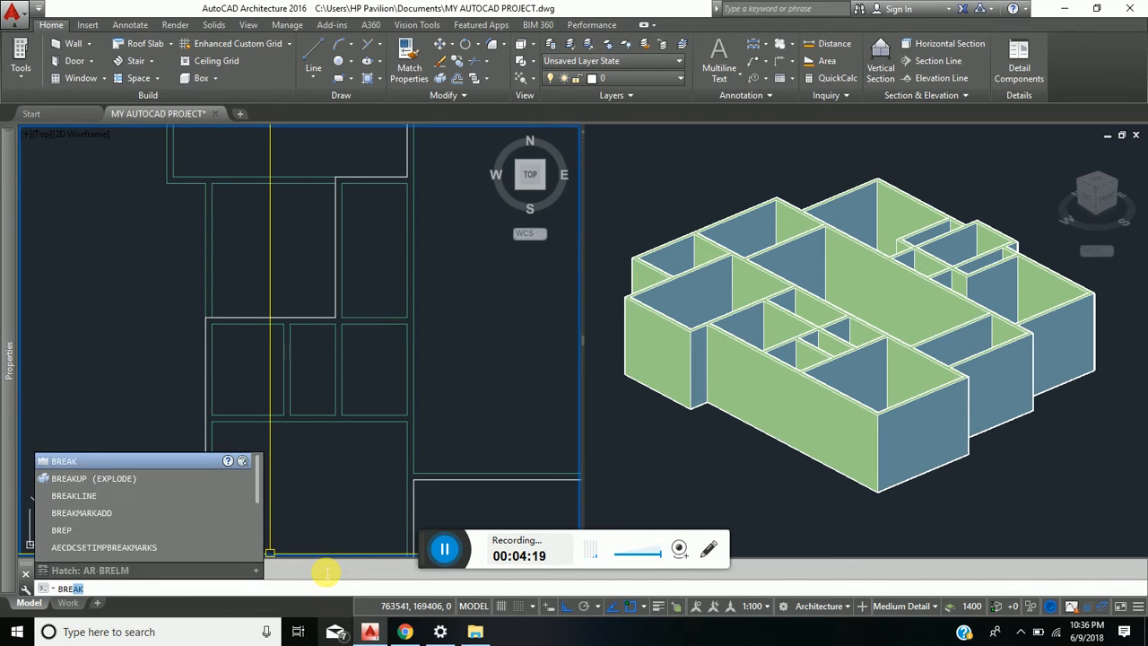
click(90, 464)
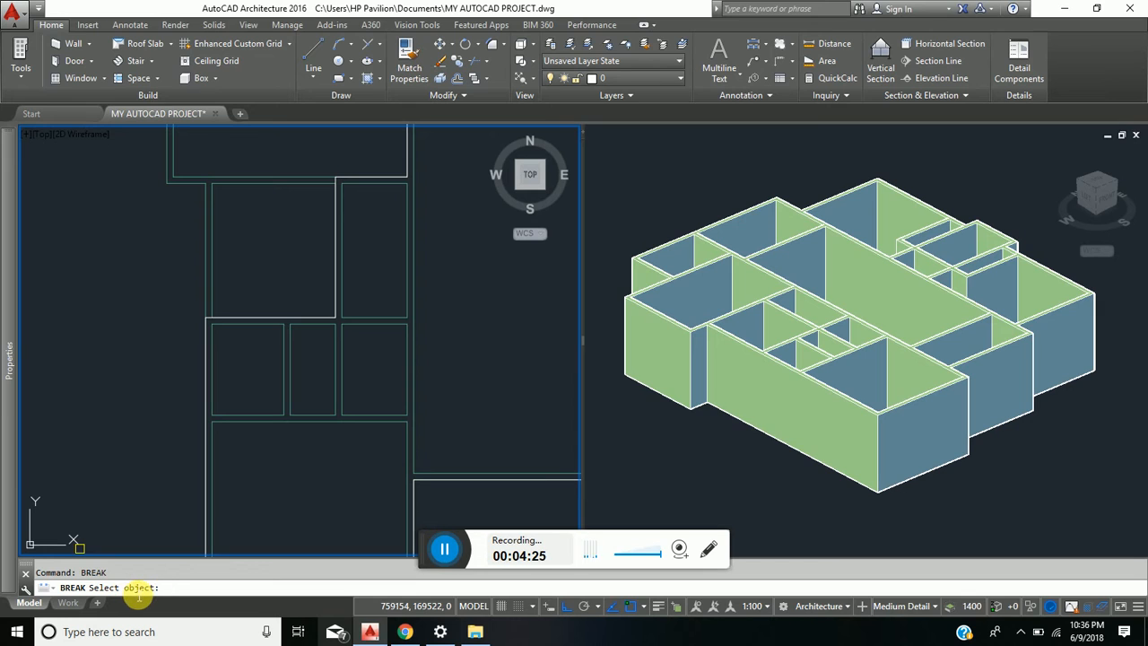
click(213, 272)
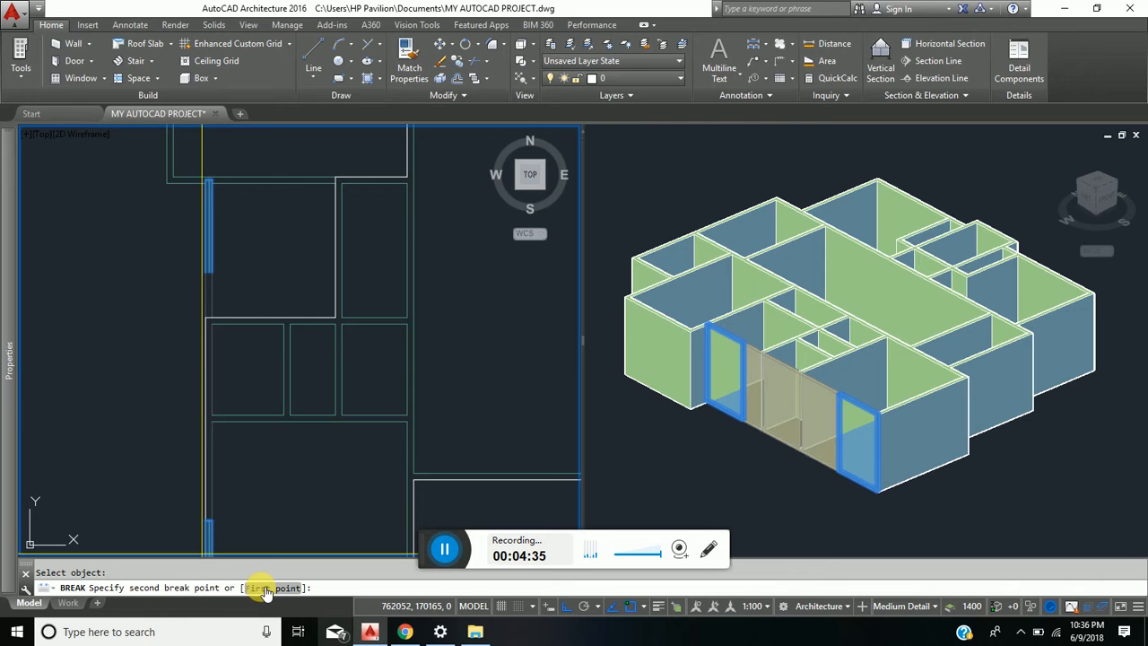
click(269, 588)
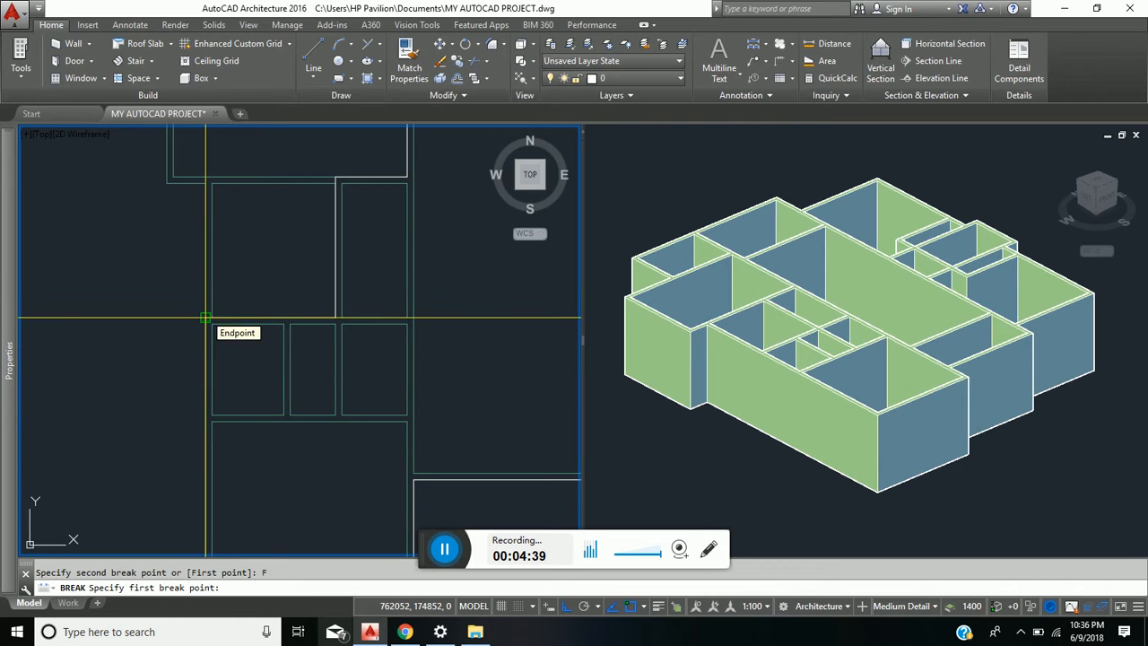
click(206, 318)
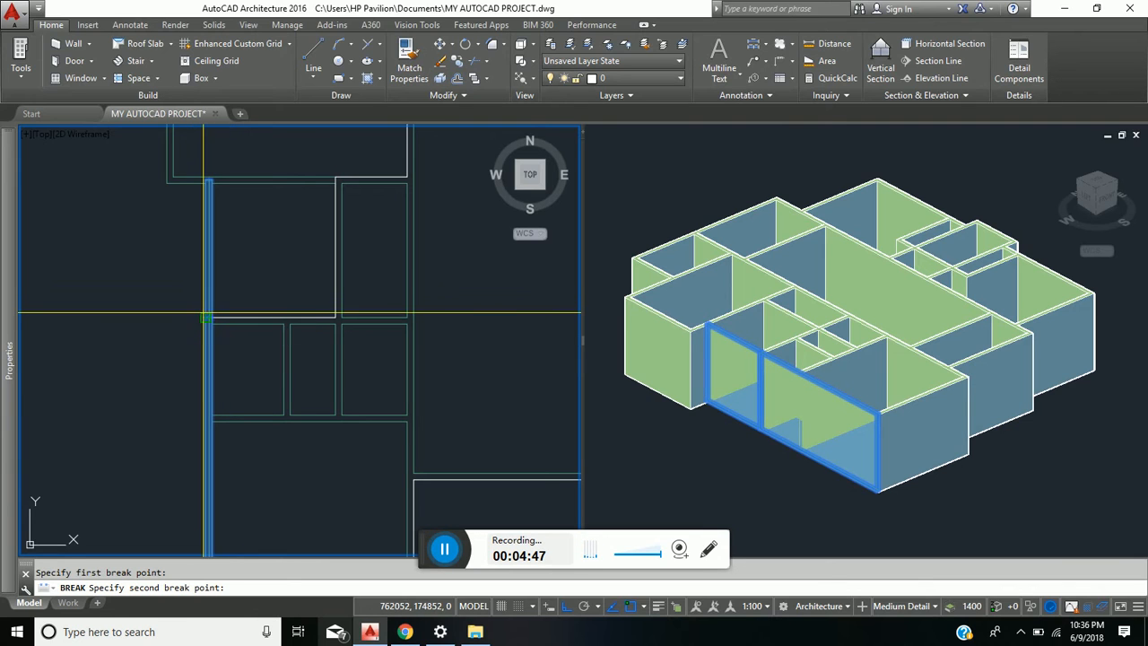
click(197, 311)
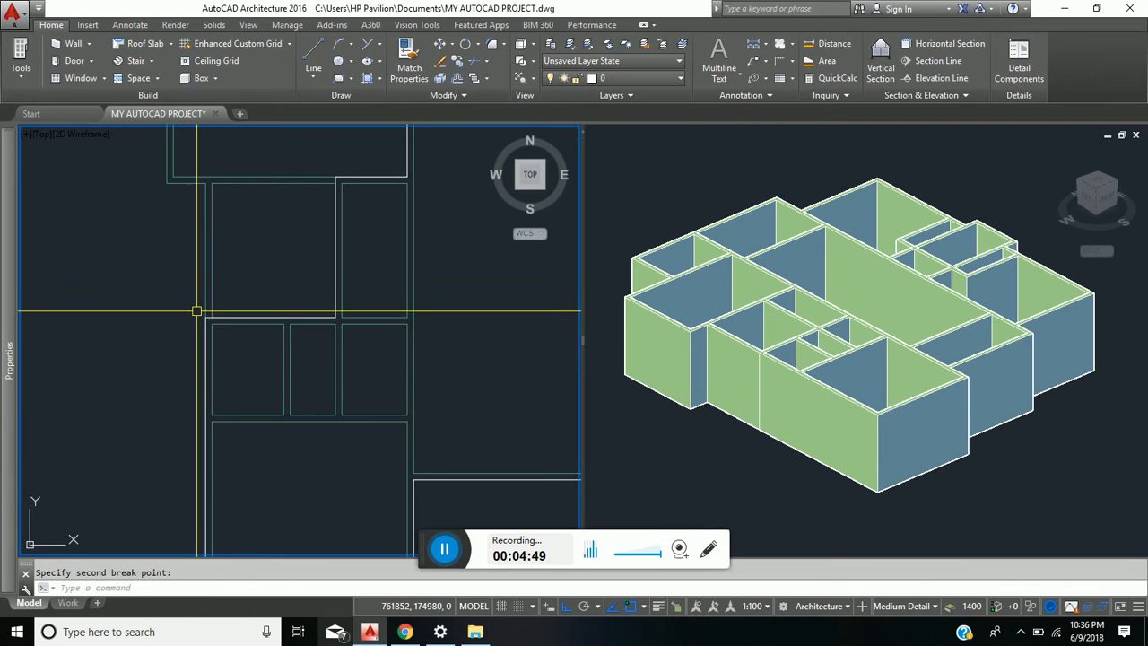
click(215, 266)
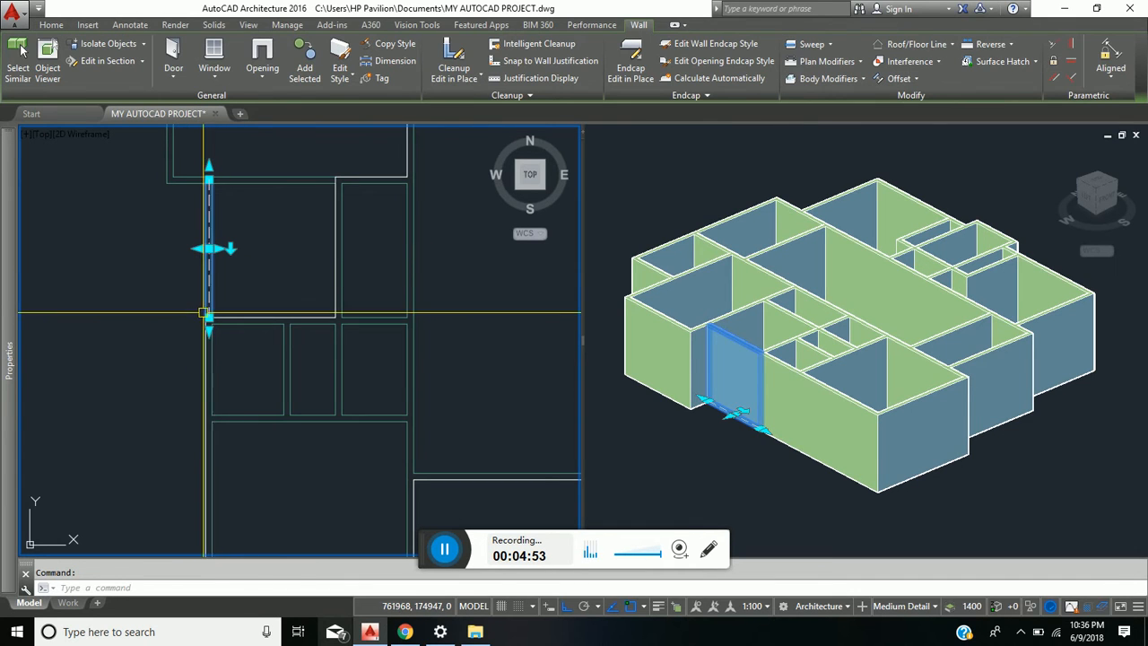
scroll(204, 313, up, 3)
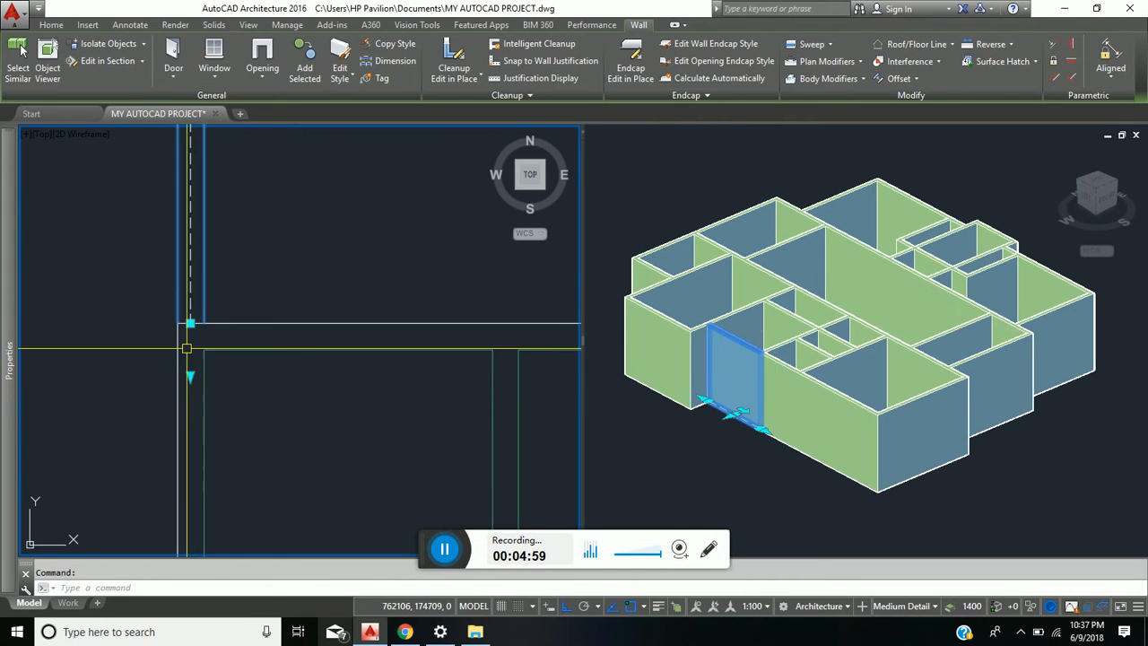
scroll(179, 320, down, 5)
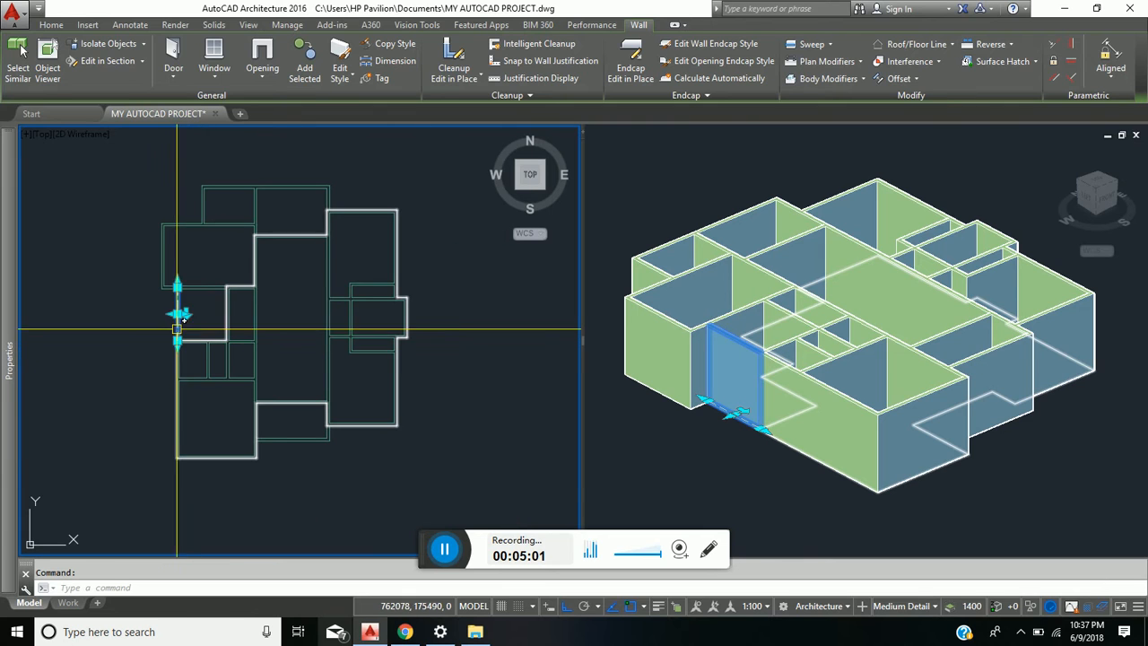
key(Escape)
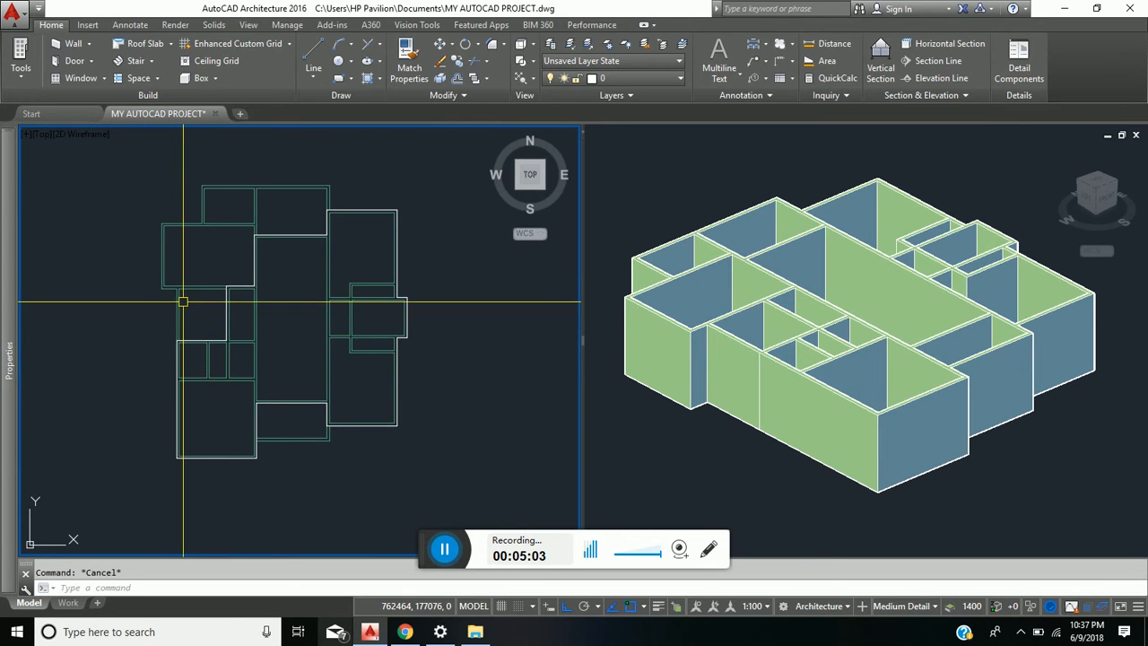
- Break the northwest room's south wall in two at the polyline corner above the small west room, using the First point option
scroll(253, 288, up, 3)
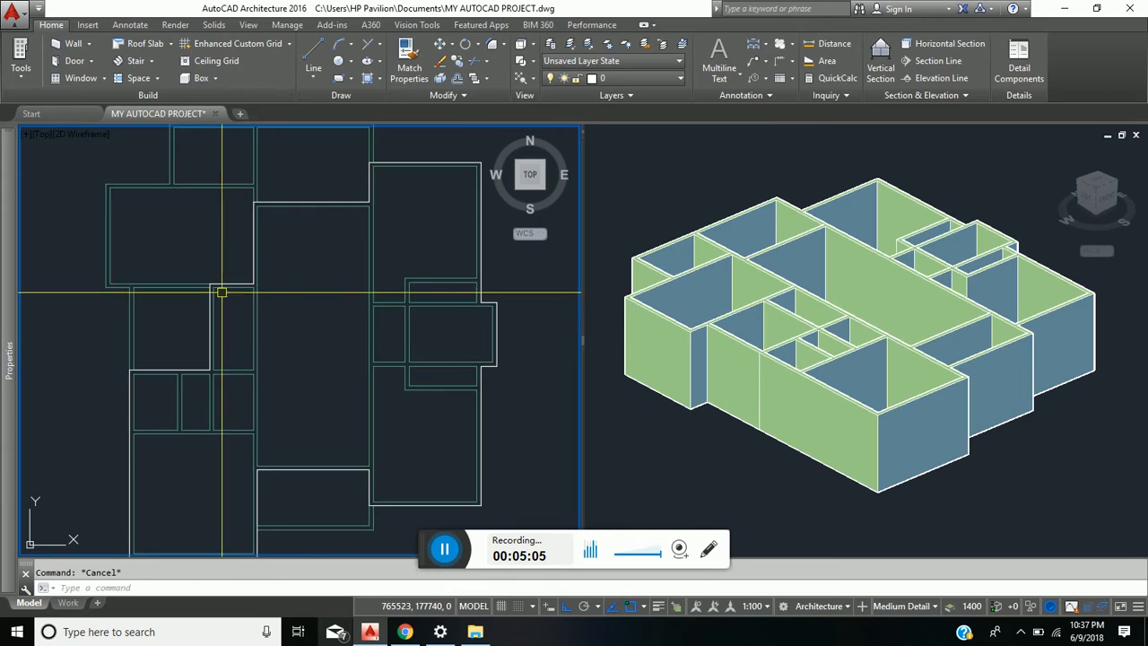
scroll(219, 288, up, 3)
scroll(184, 288, down, 5)
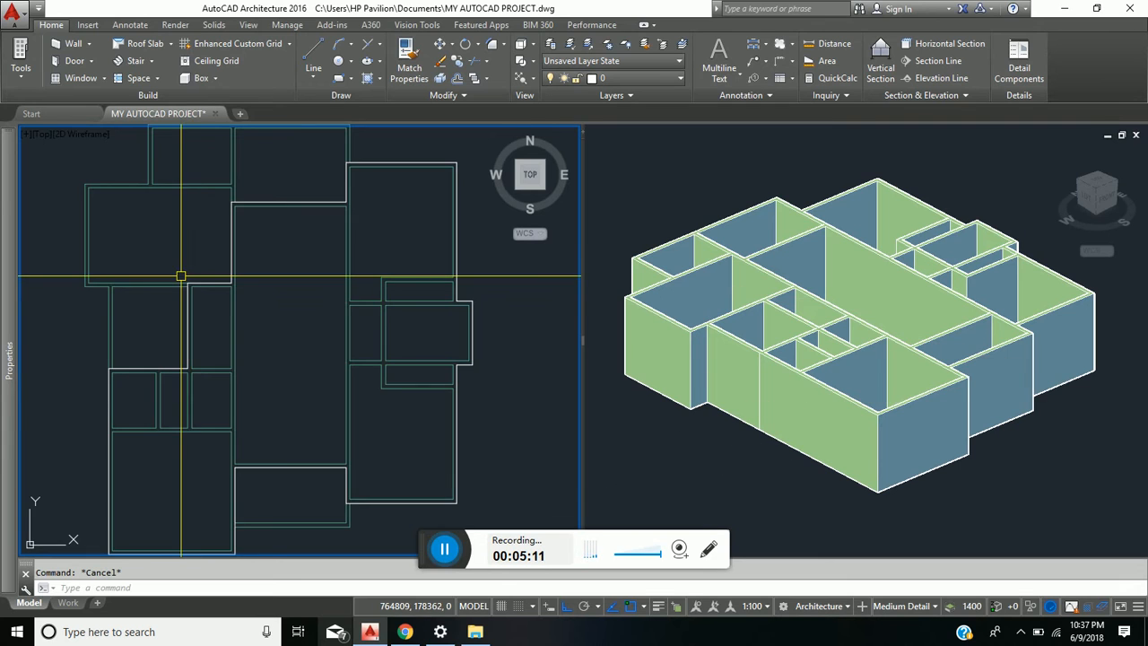
scroll(176, 277, up, 5)
key(space)
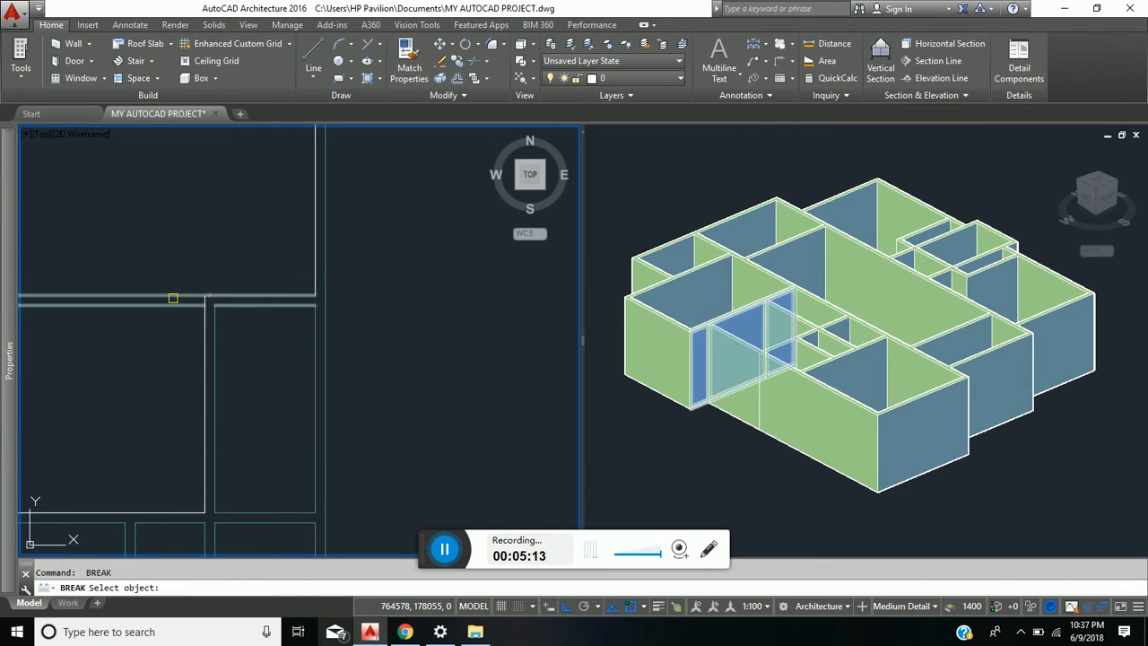
click(174, 295)
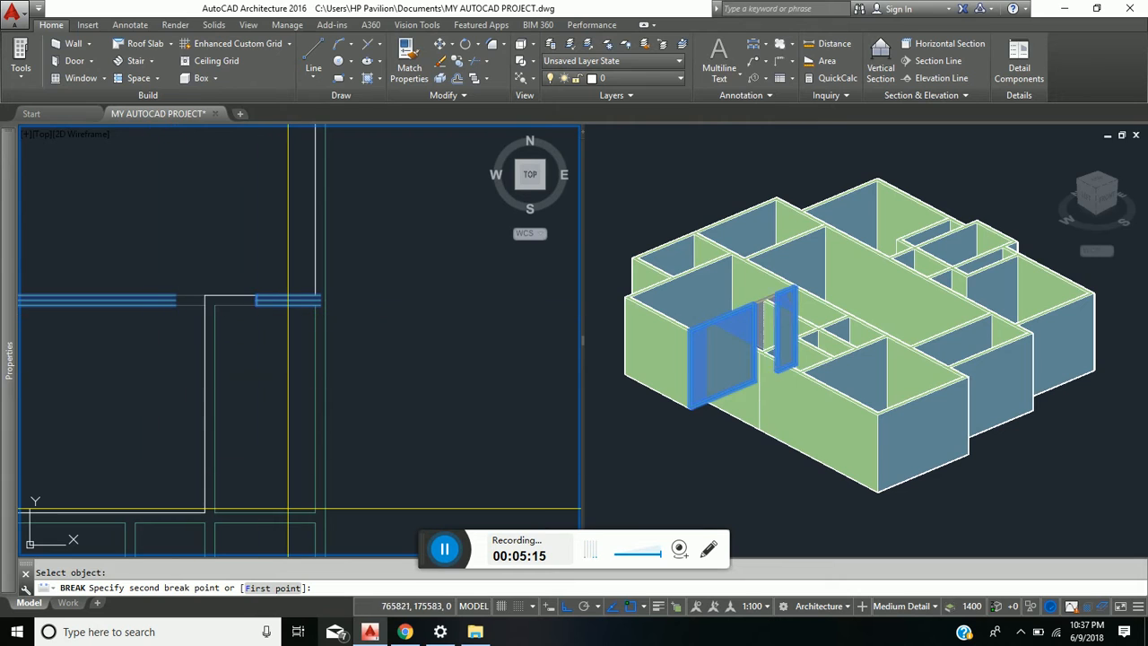
click(273, 587)
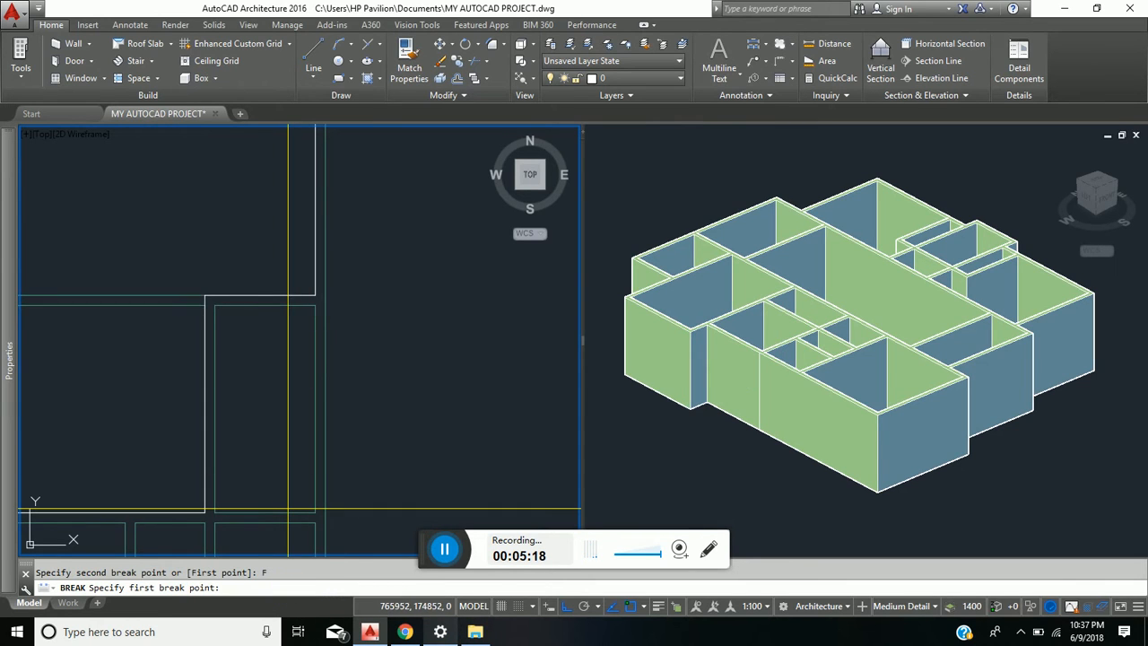
click(204, 295)
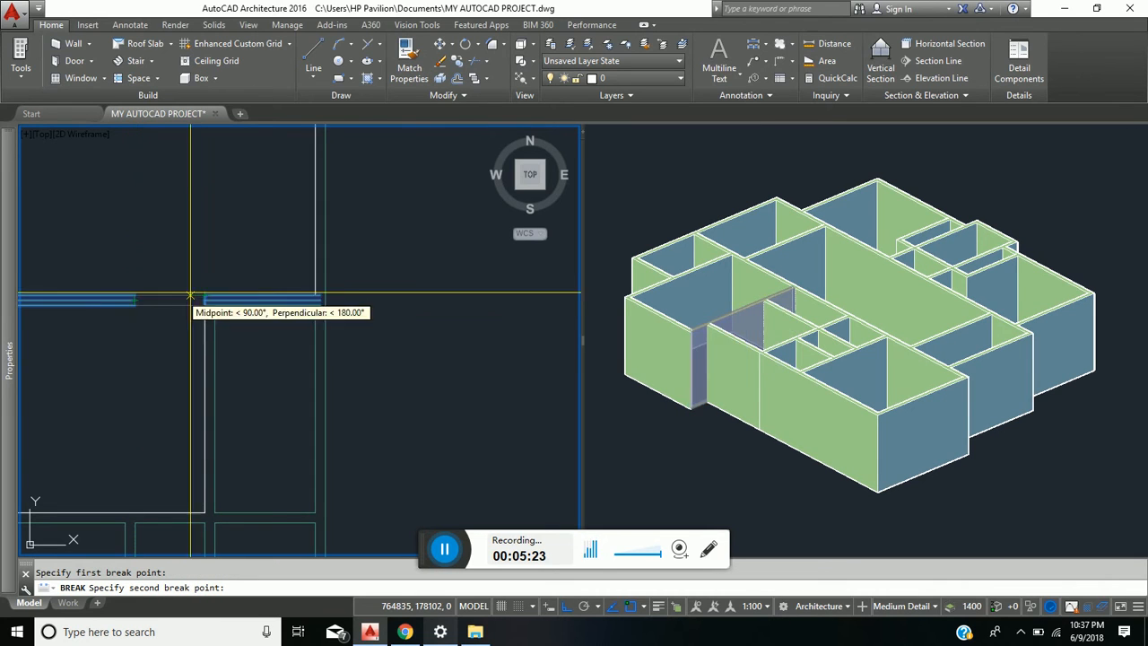
click(204, 297)
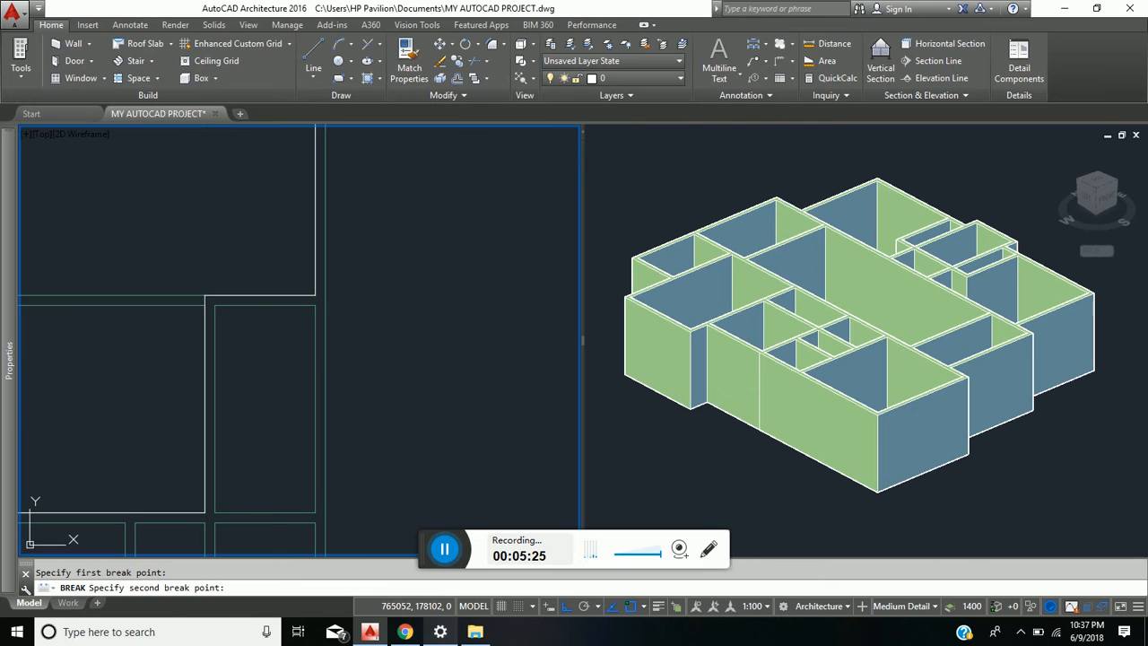
click(167, 308)
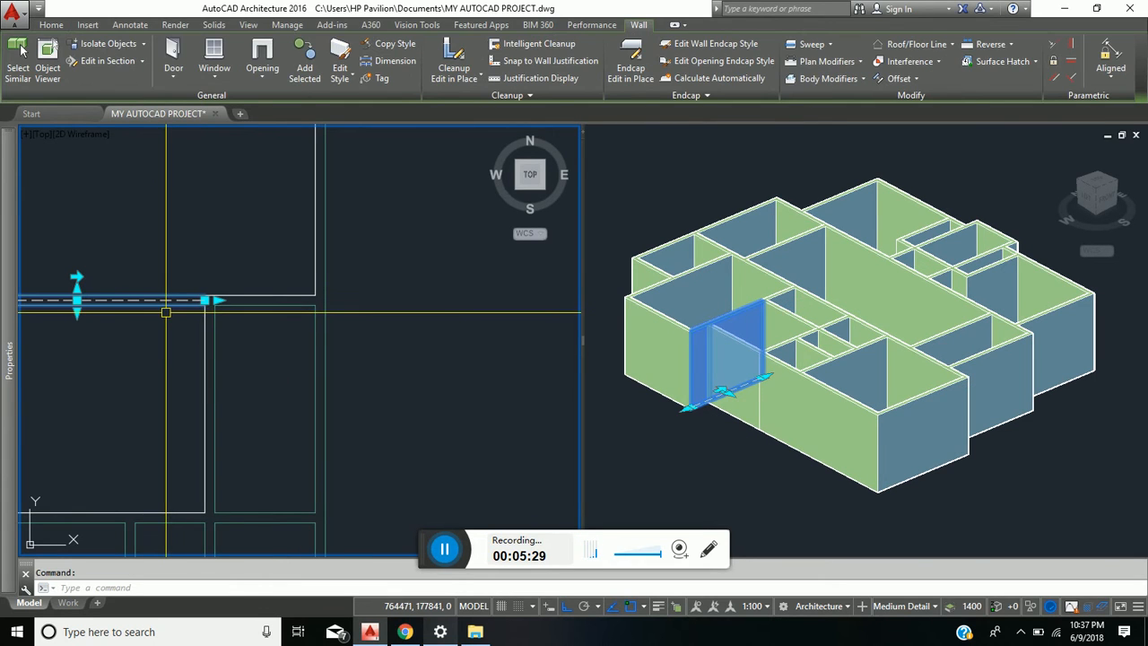
key(Escape)
- Break the long wall west of the central hall where the polyline meets its east face at the hall's north end, using the First point option
scroll(166, 318, down, 5)
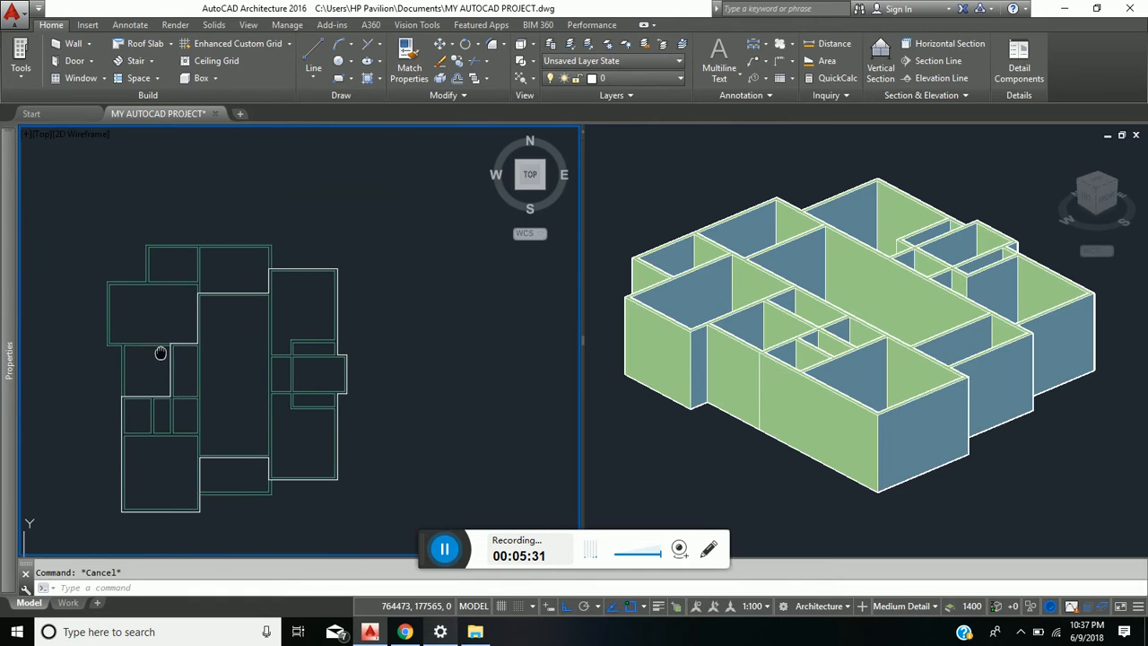
scroll(231, 305, up, 8)
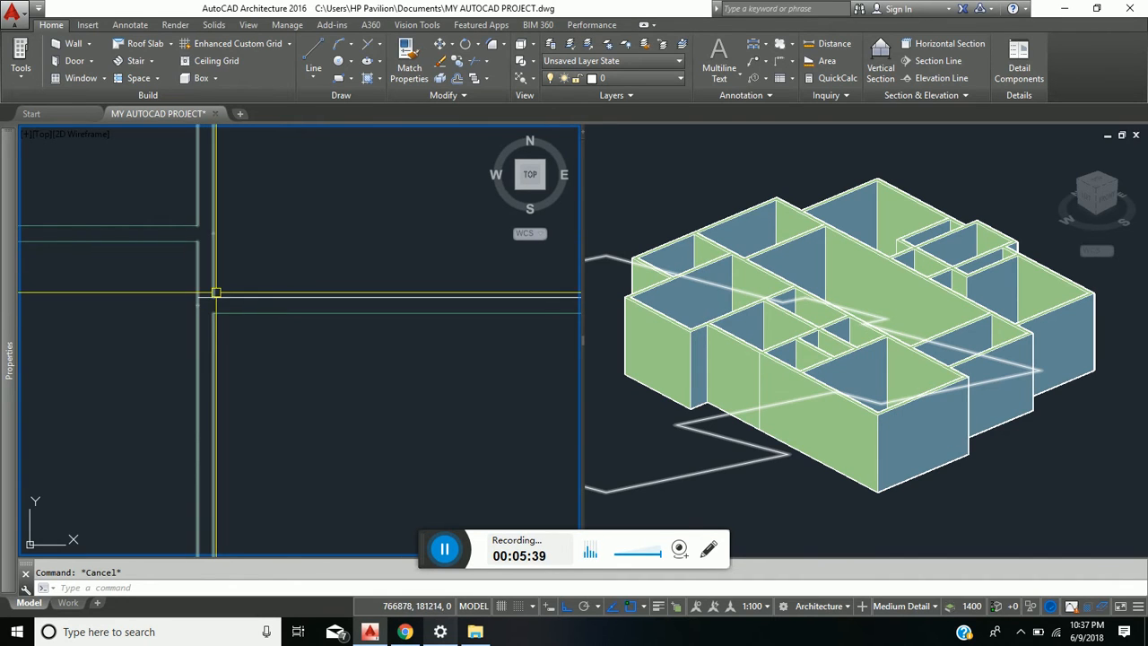
text(br)
key(Return)
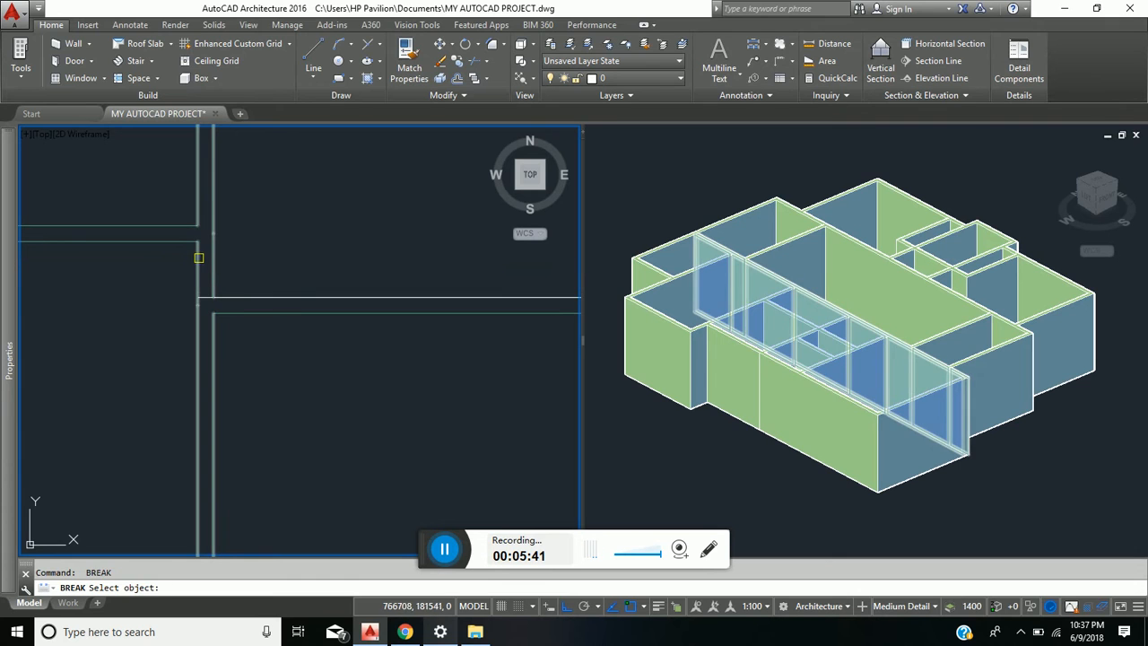
click(199, 257)
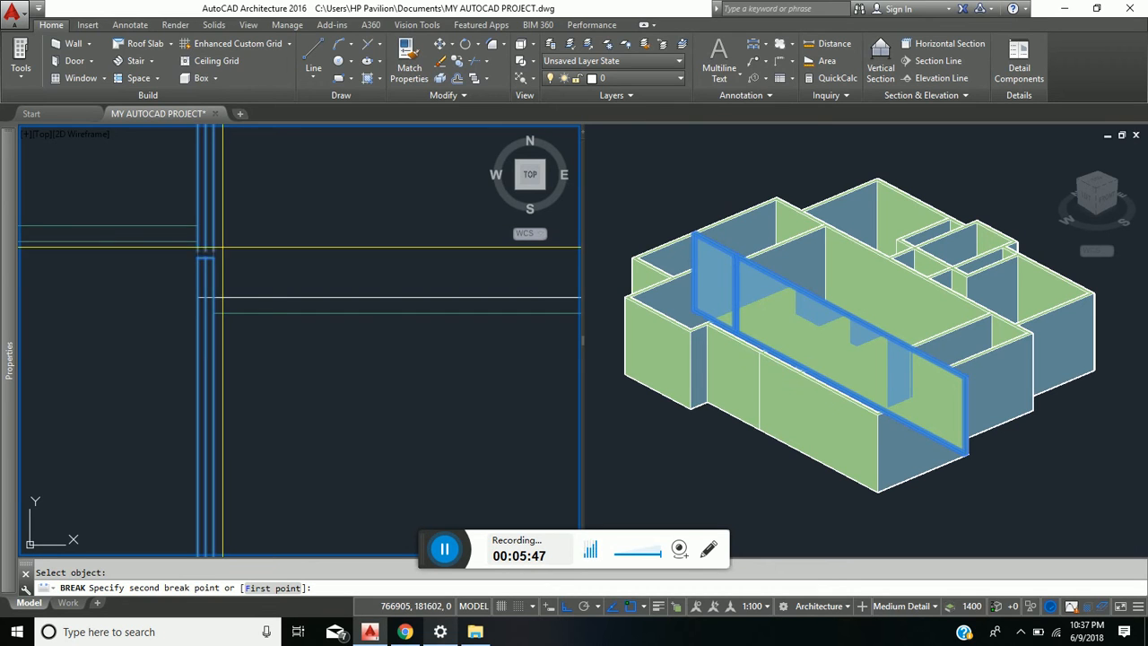
click(275, 588)
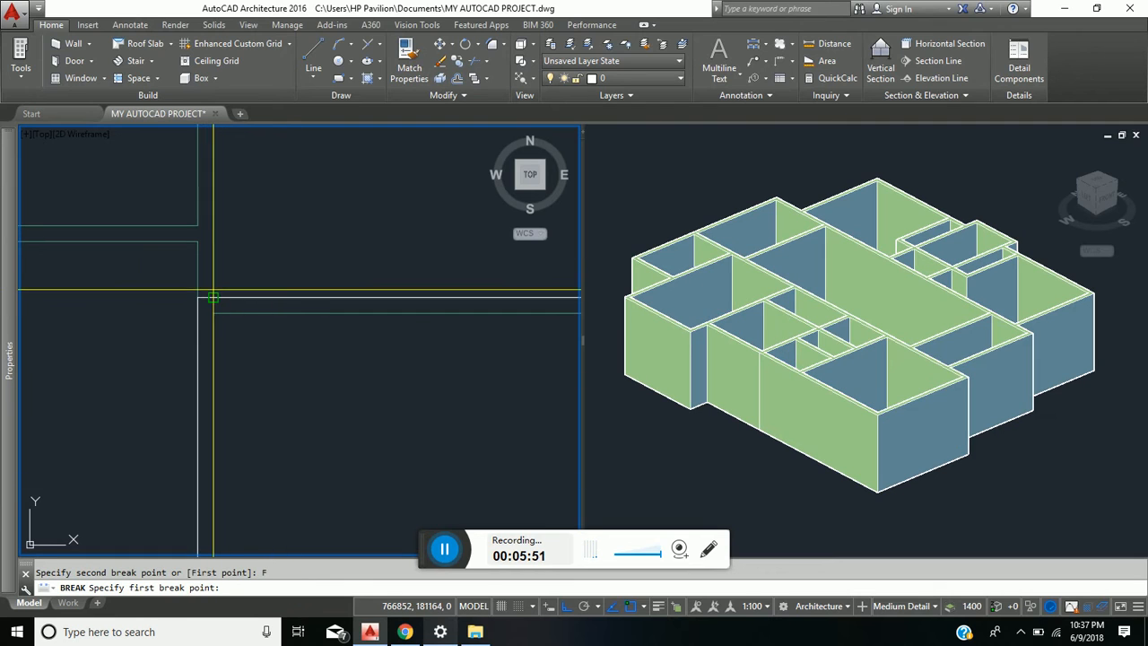
click(212, 296)
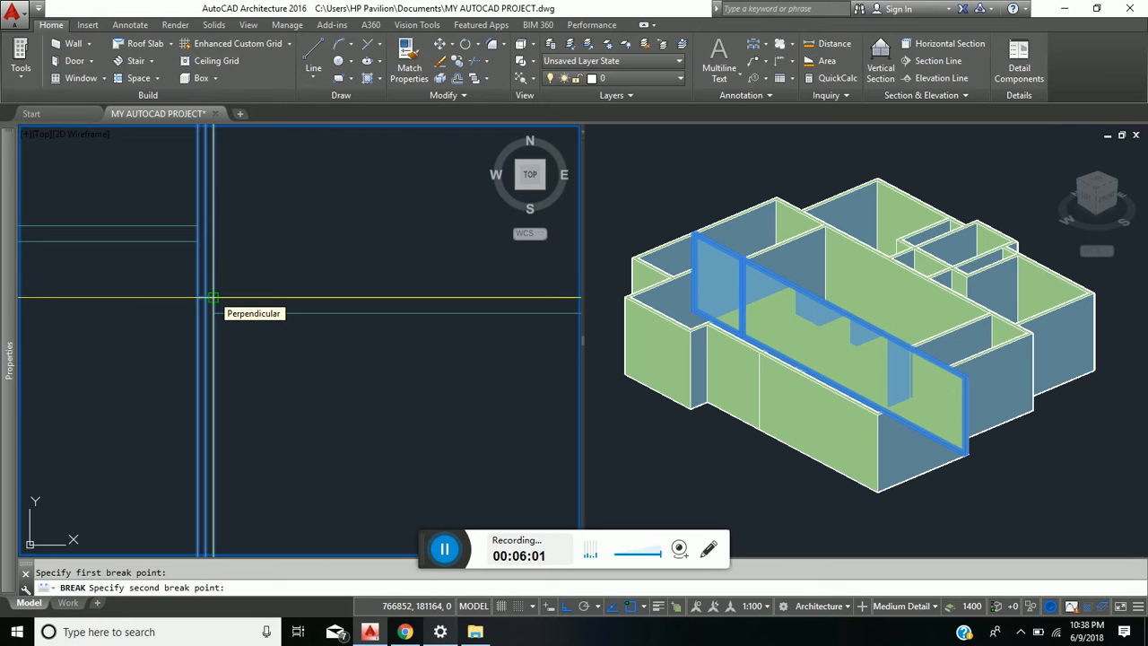
click(213, 296)
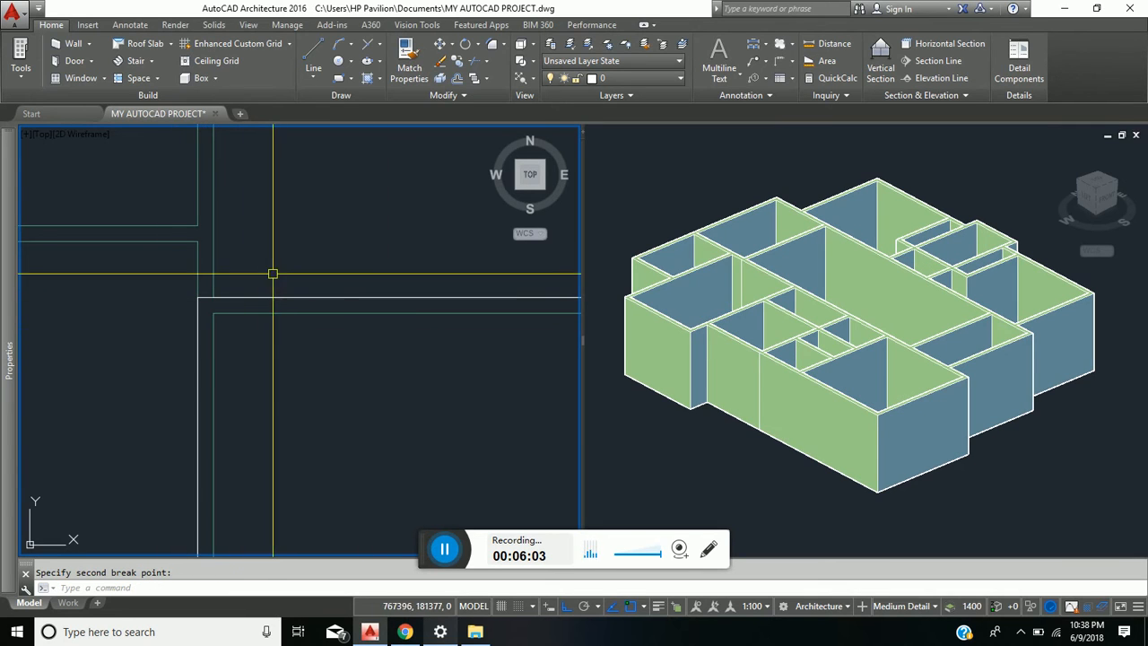
- Break the long wall east of the central hall at the polyline corner by the northeast room's north wall, using the First point option
scroll(273, 274, down, 4)
middle_drag(353, 346, 274, 377)
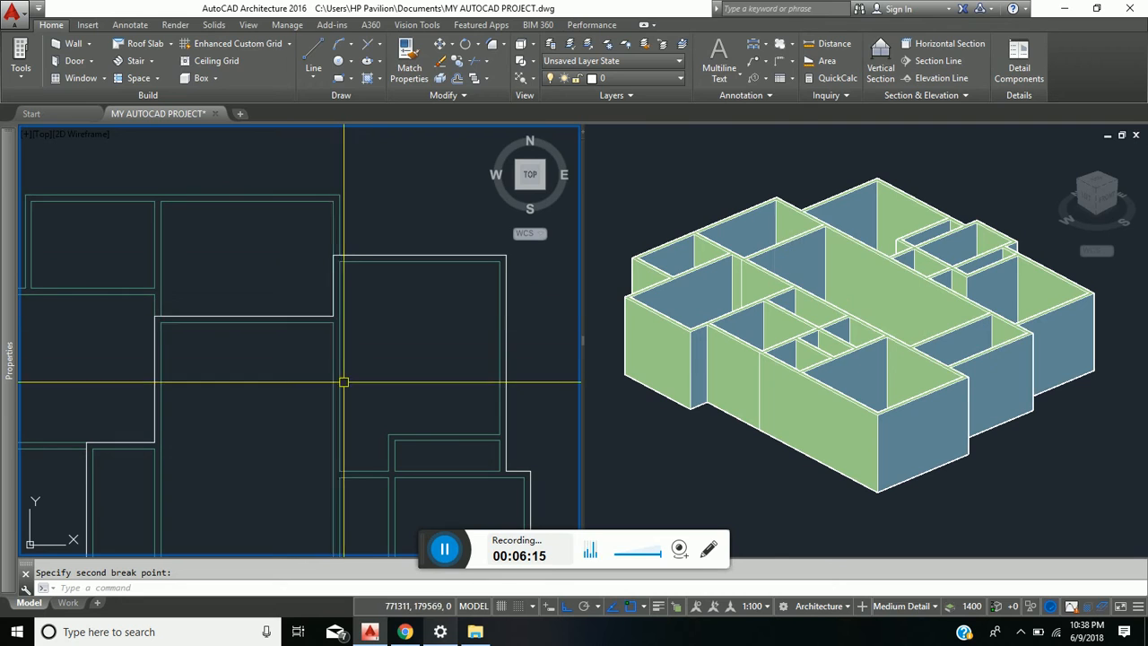
click(350, 260)
key(Return)
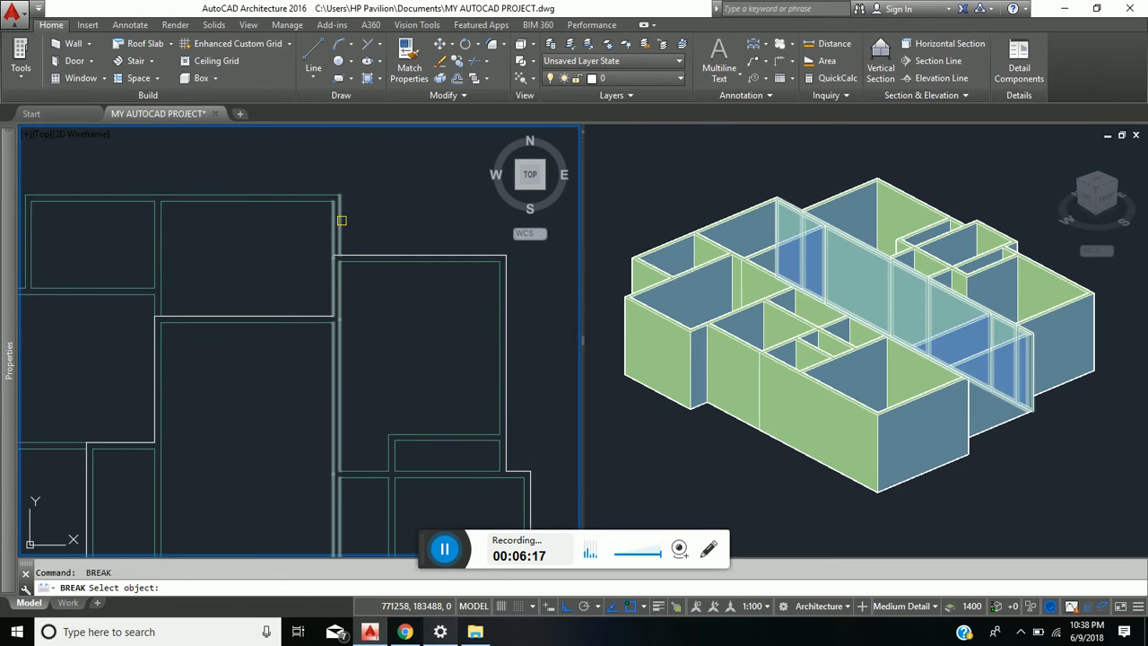
click(335, 296)
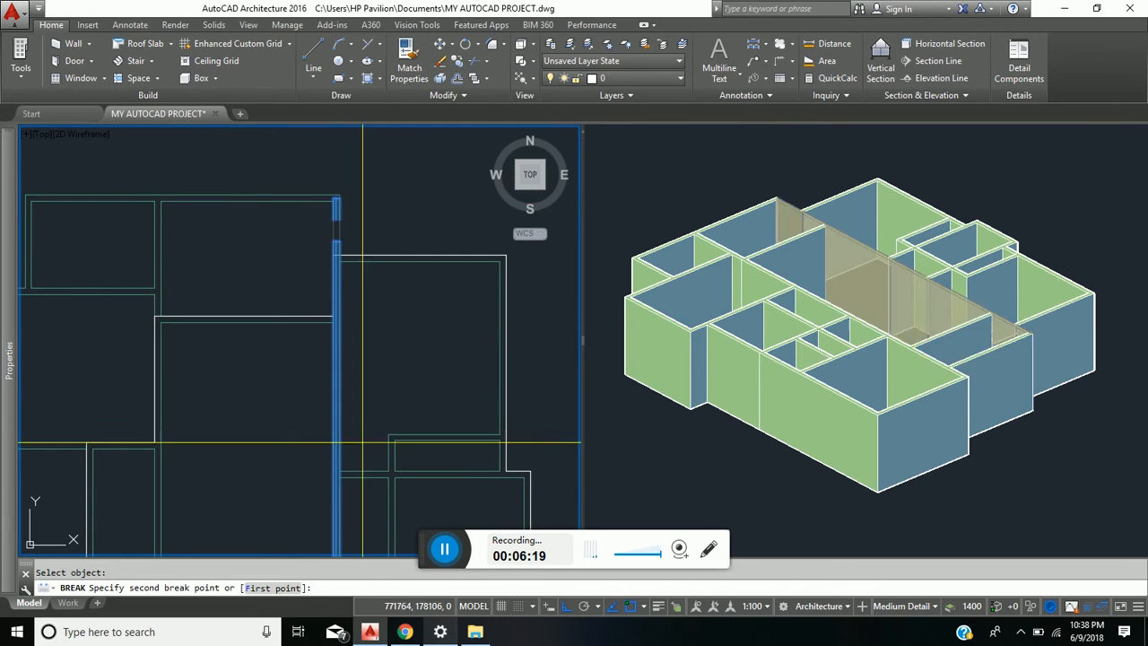
click(284, 589)
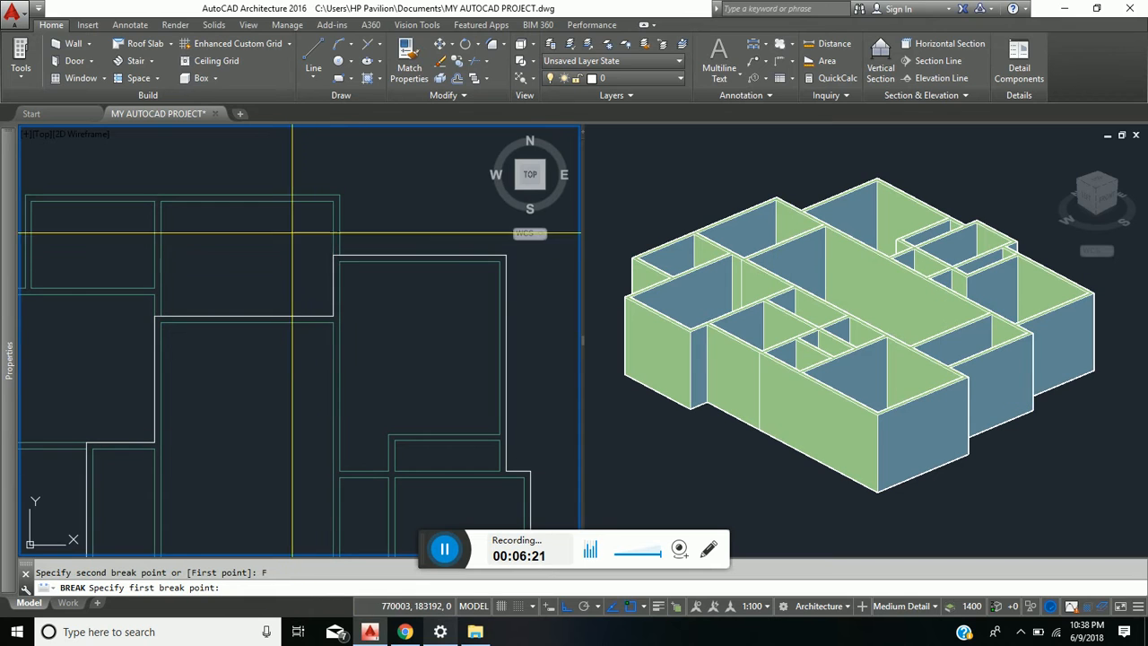
click(333, 256)
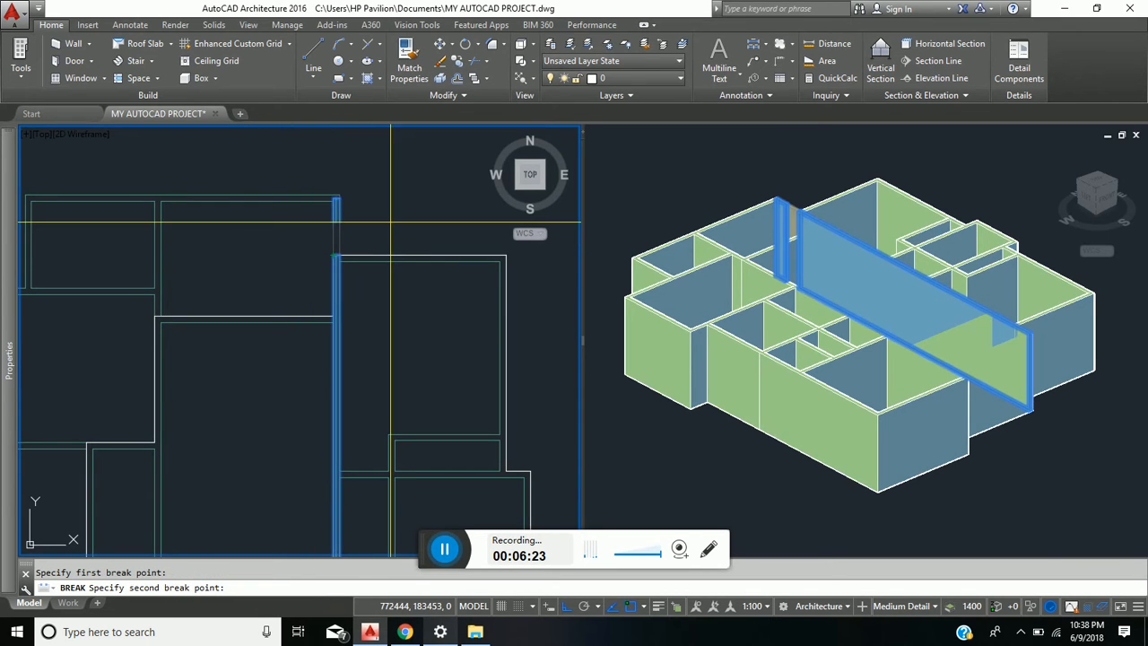
click(332, 254)
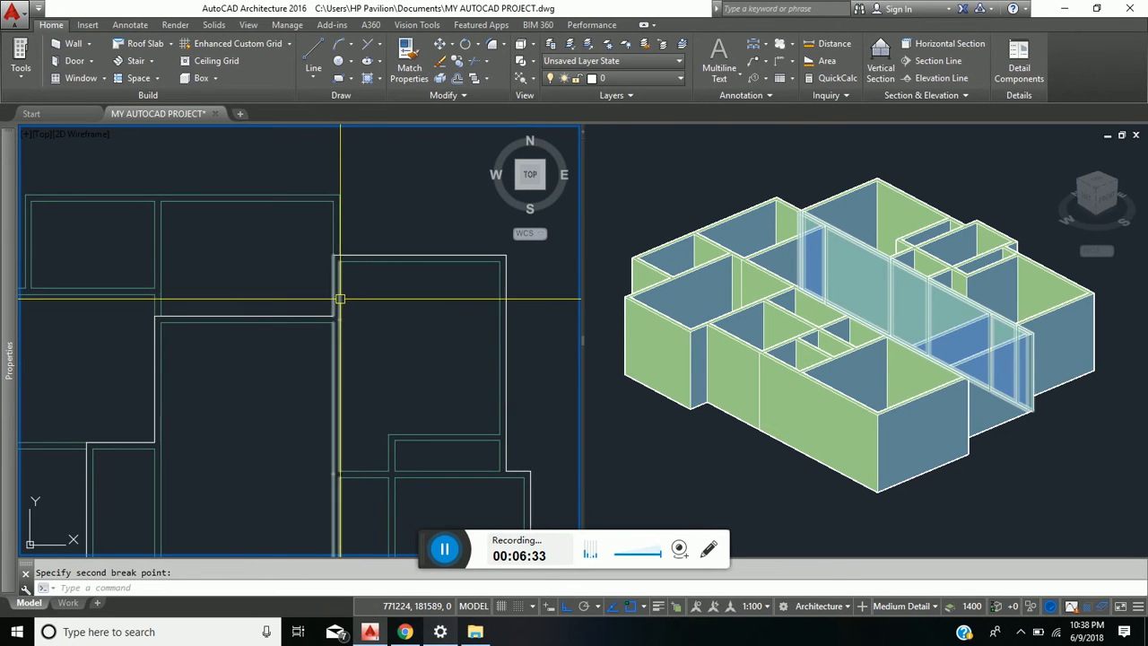
- Break the same long wall at its south end, at the polyline corner by the southeast room's south wall, using the First point option
scroll(341, 314, down, 4)
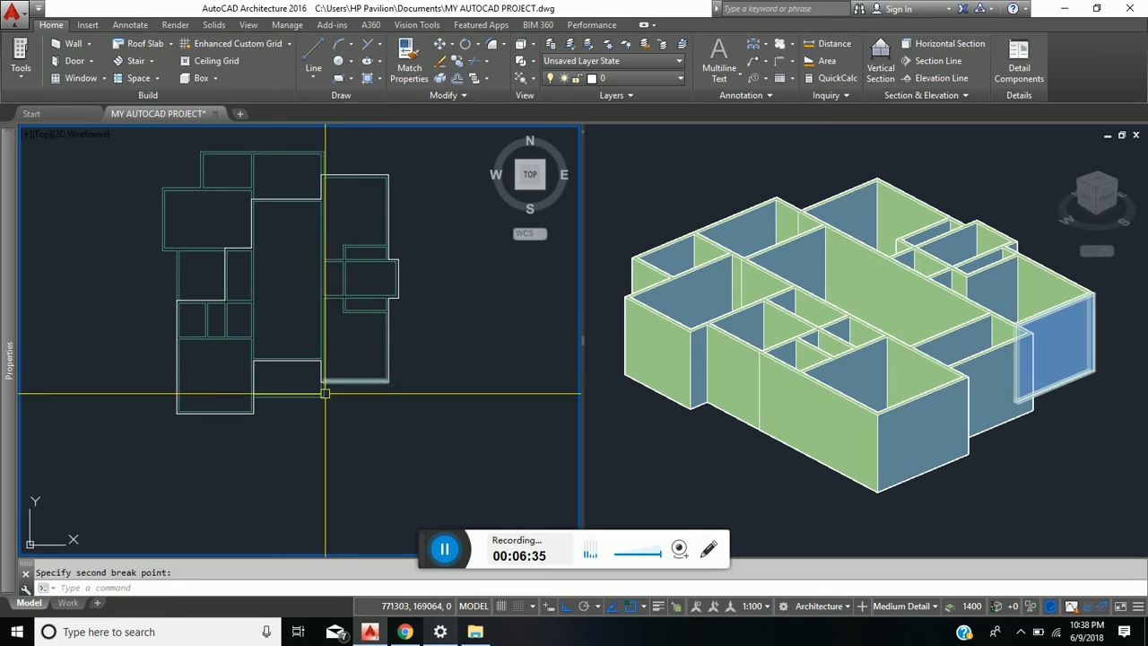
scroll(325, 393, up, 5)
scroll(307, 374, up, 2)
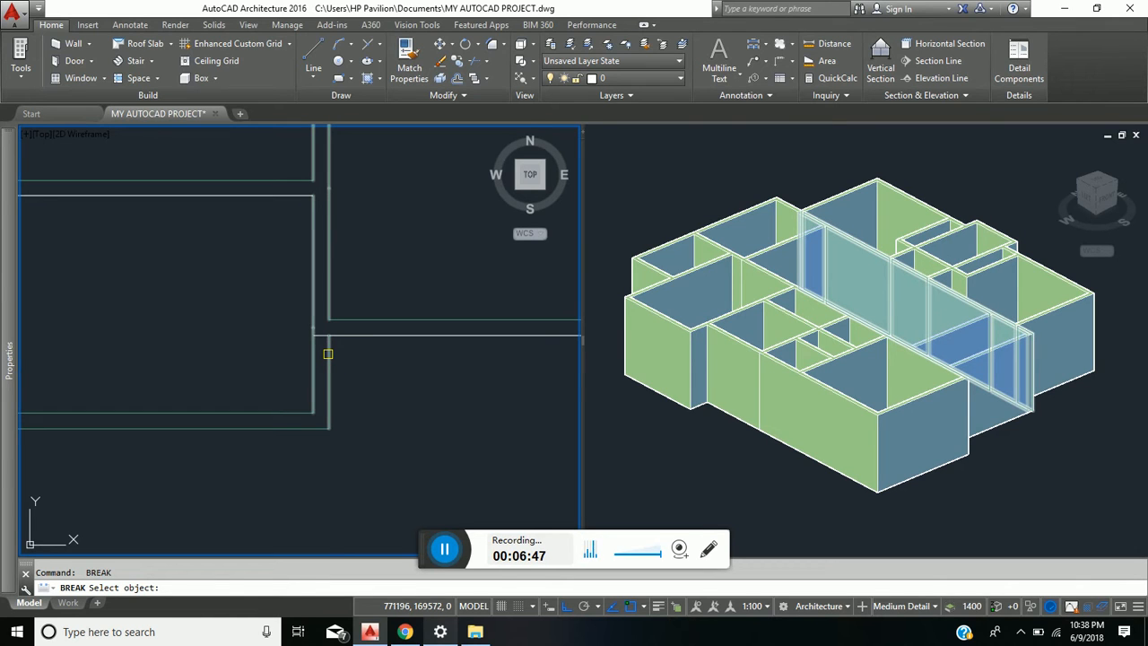
click(328, 354)
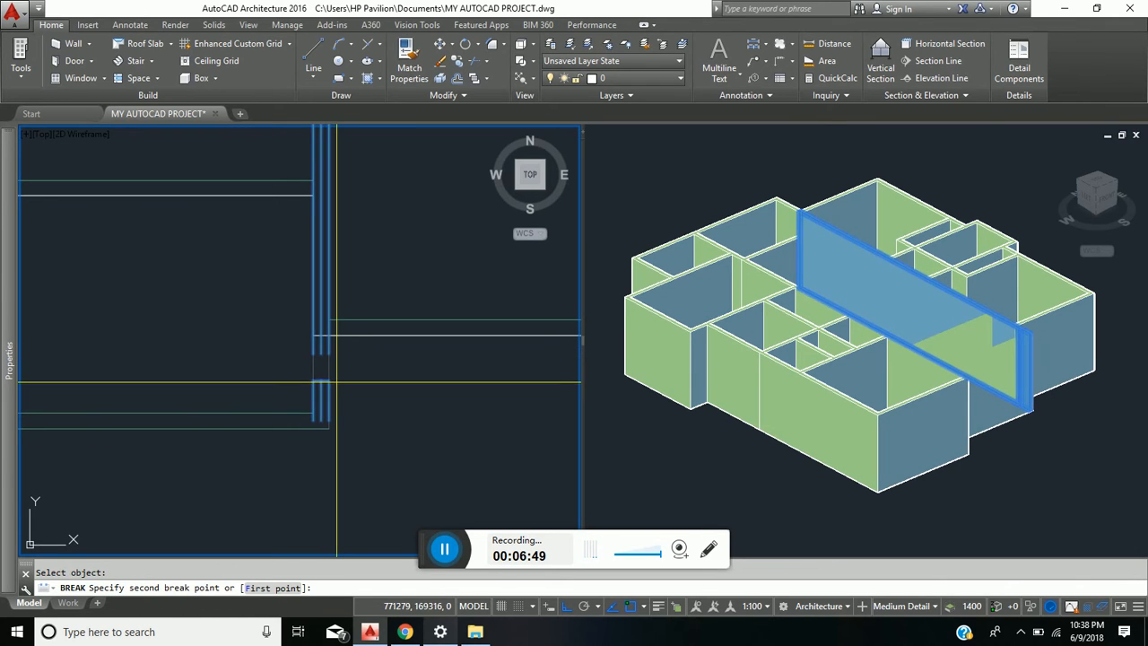
click(274, 588)
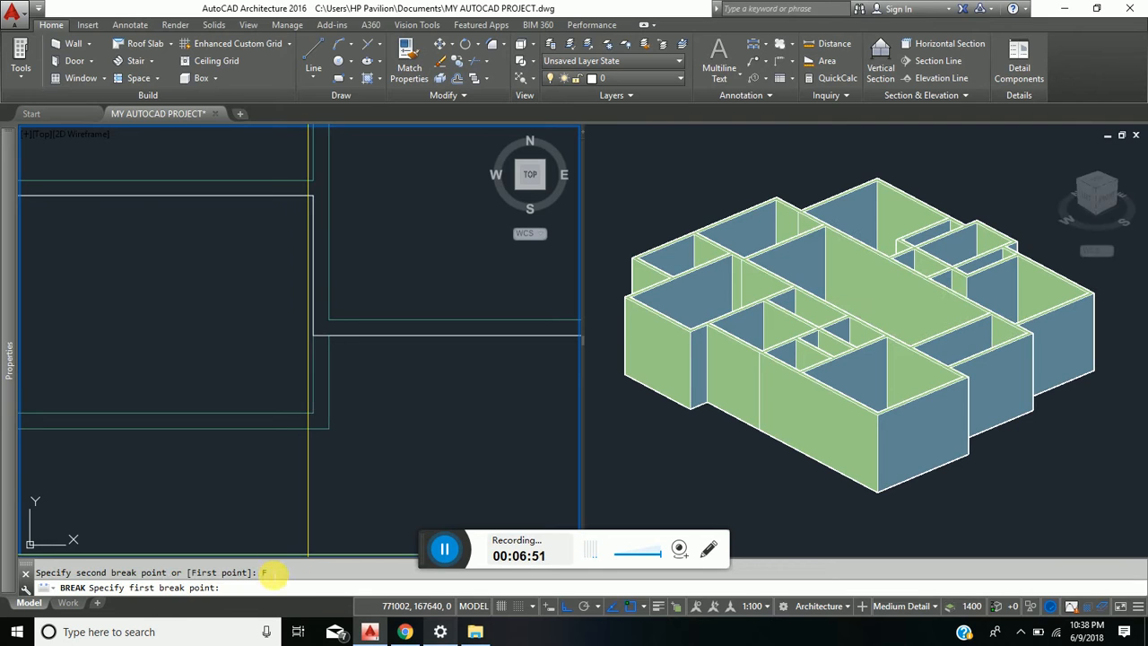
click(313, 335)
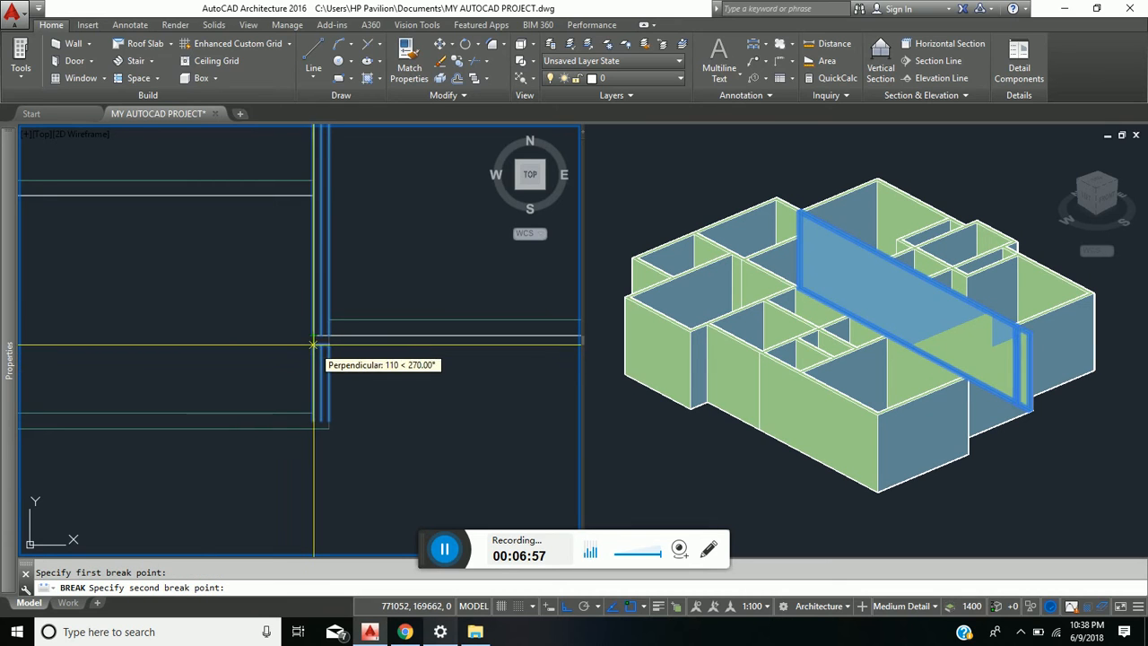
click(313, 336)
- Lower the height of all wall pieces lying outside the polyline boundary on the north, west and south sides, and clear the selection
scroll(313, 335, down, 2)
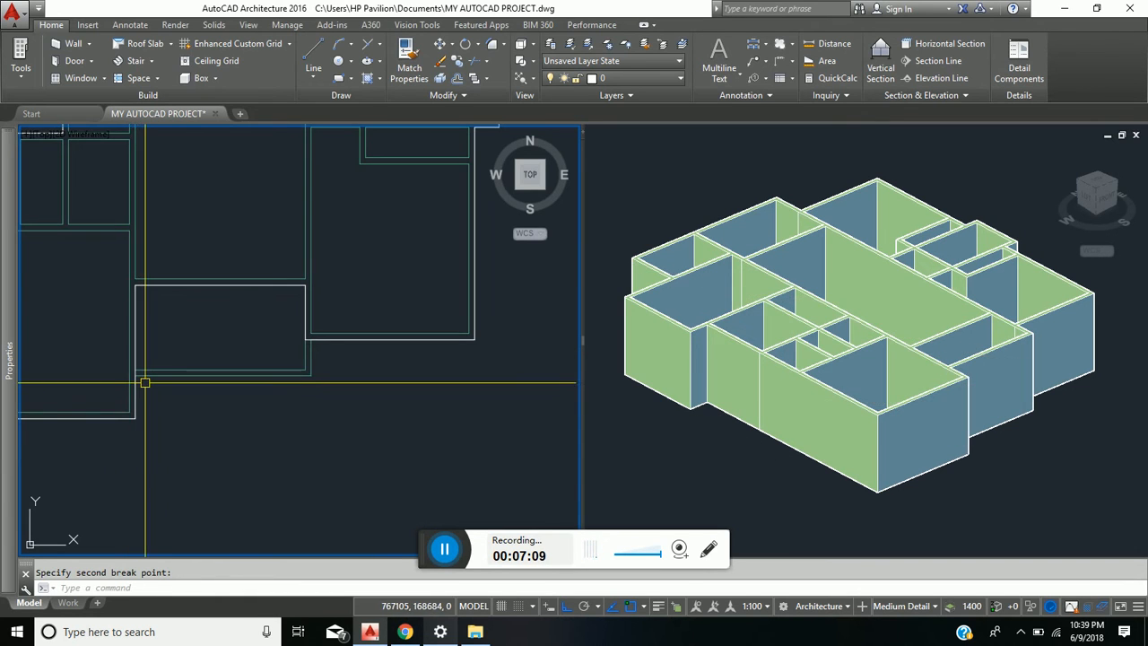
scroll(145, 382, down, 3)
scroll(233, 449, up, 3)
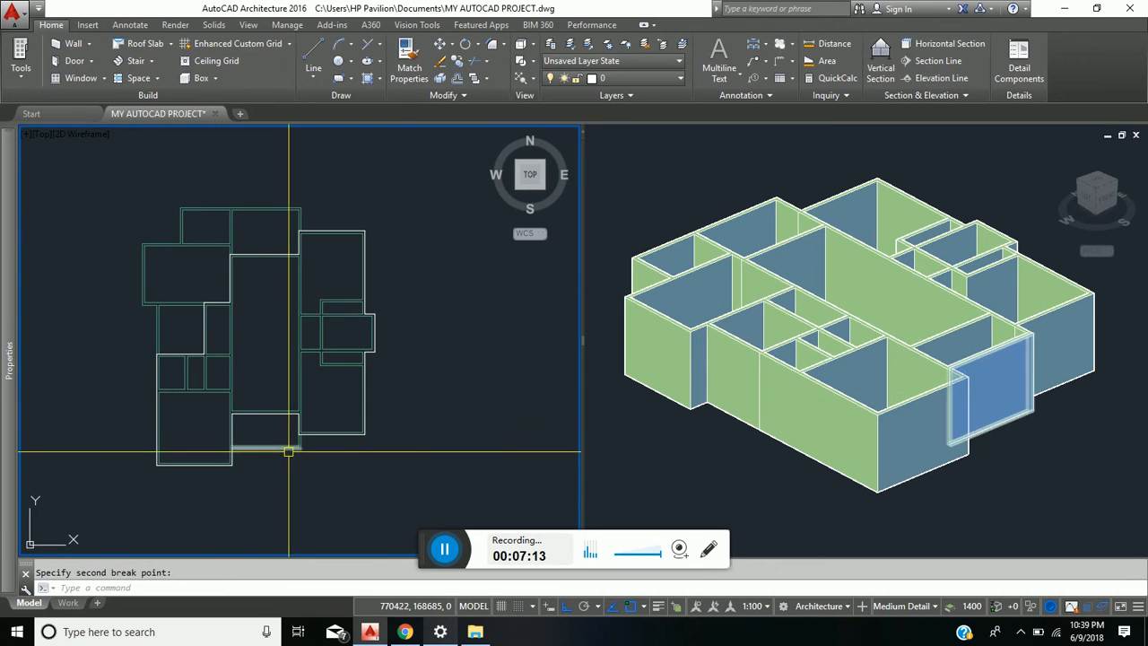
scroll(288, 451, up, 2)
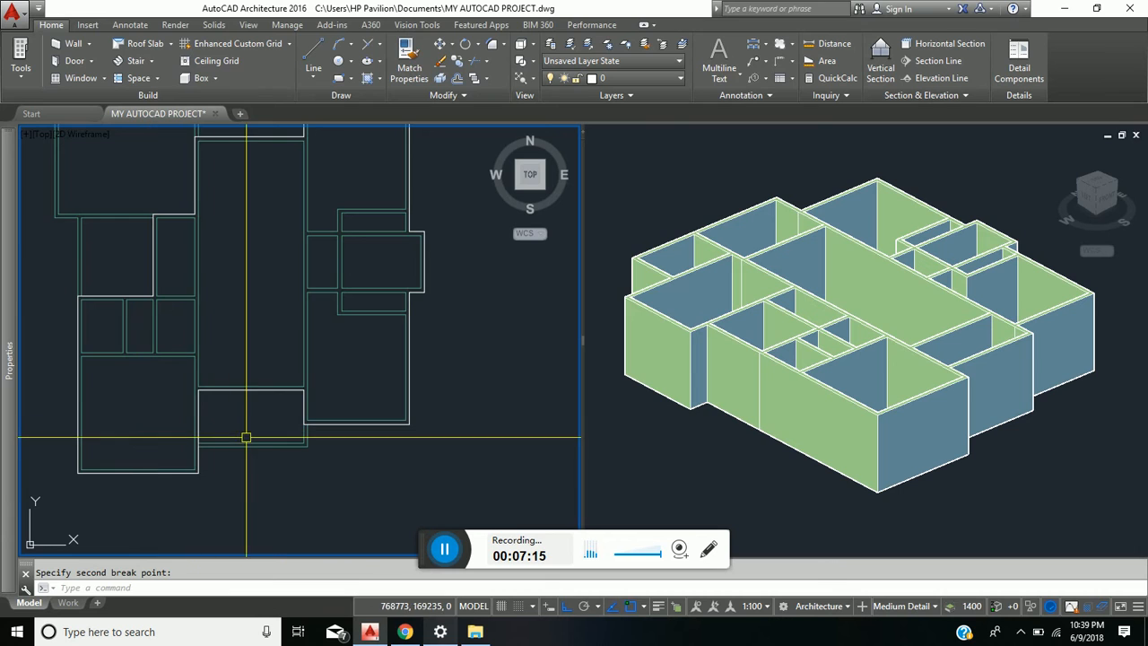
scroll(246, 438, down, 2)
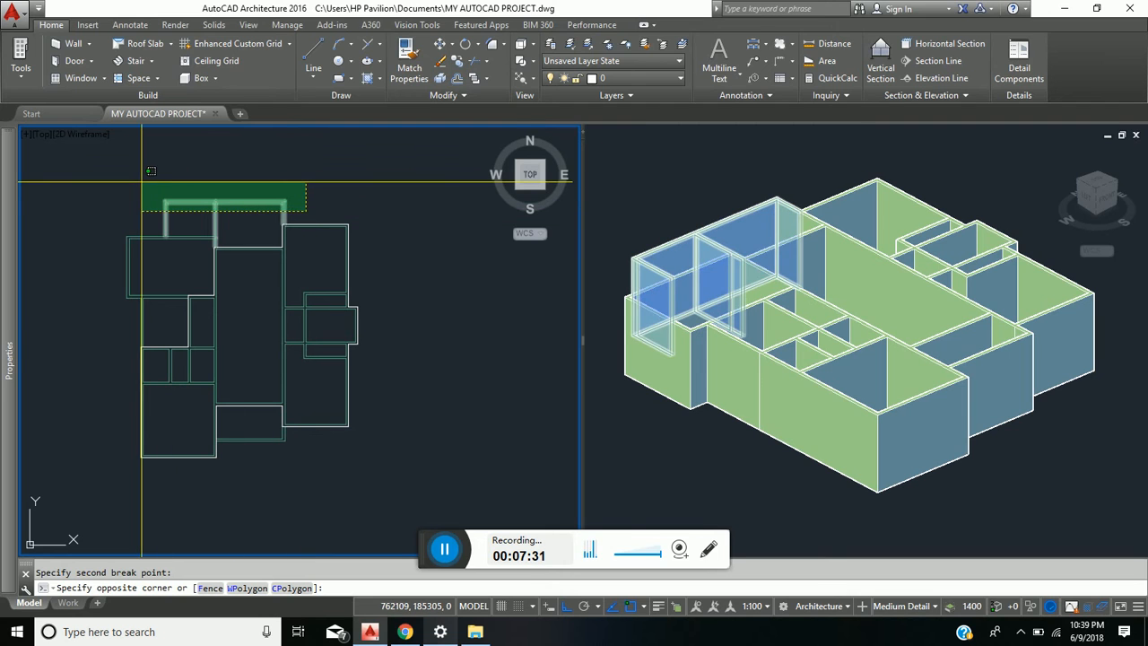
click(142, 182)
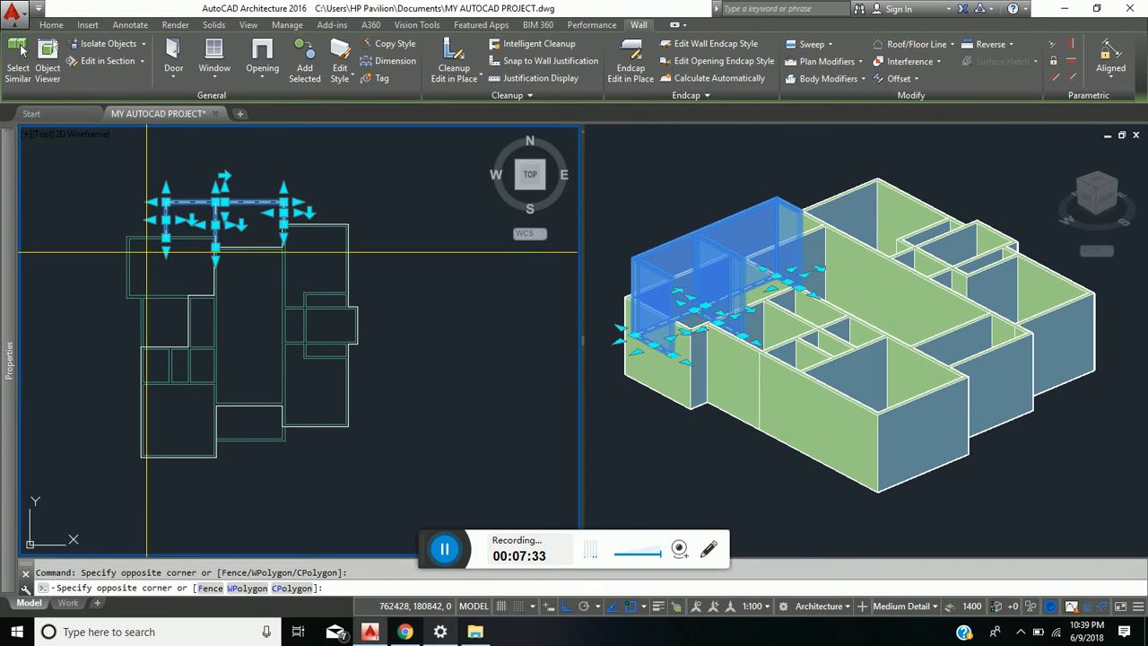
click(113, 204)
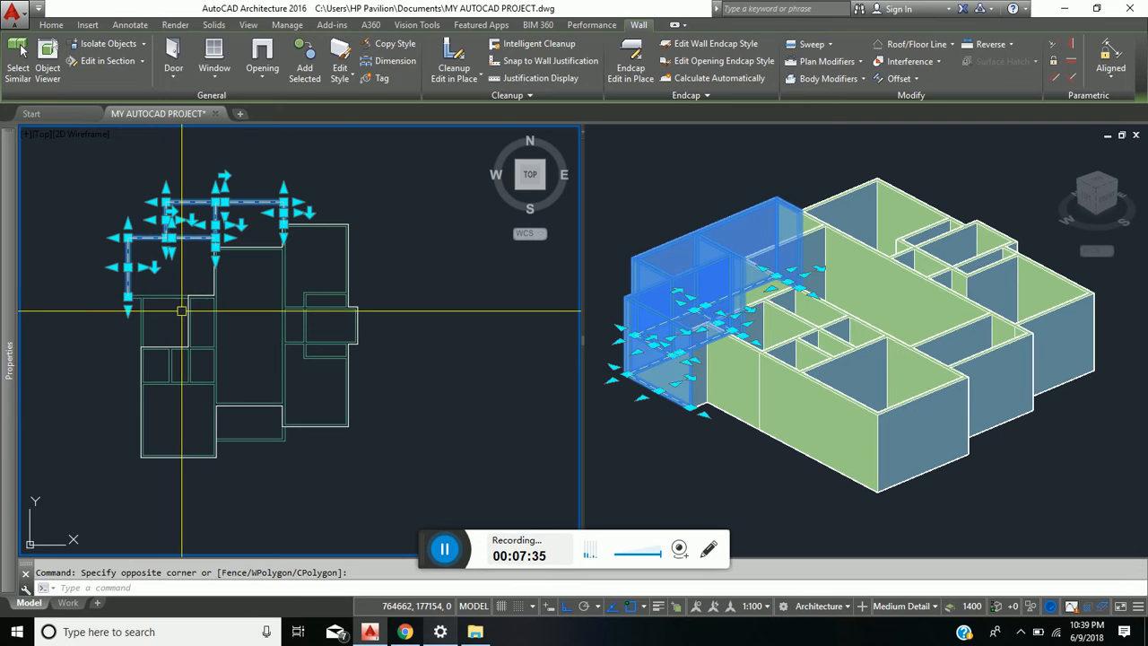
click(181, 311)
click(113, 263)
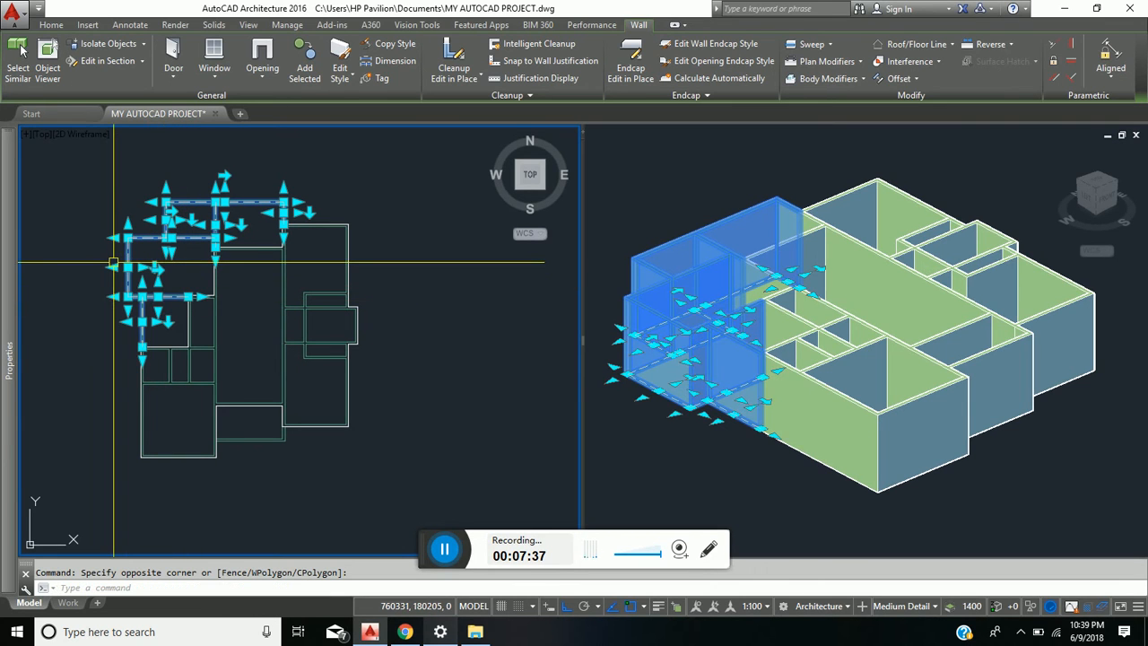
click(290, 463)
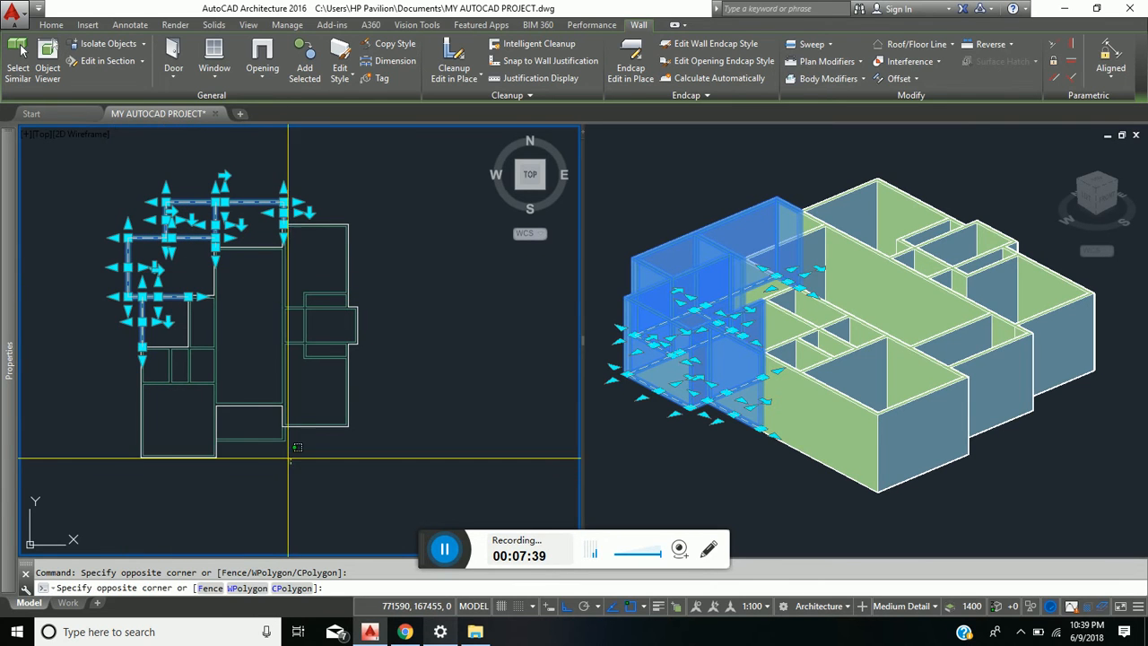
click(254, 434)
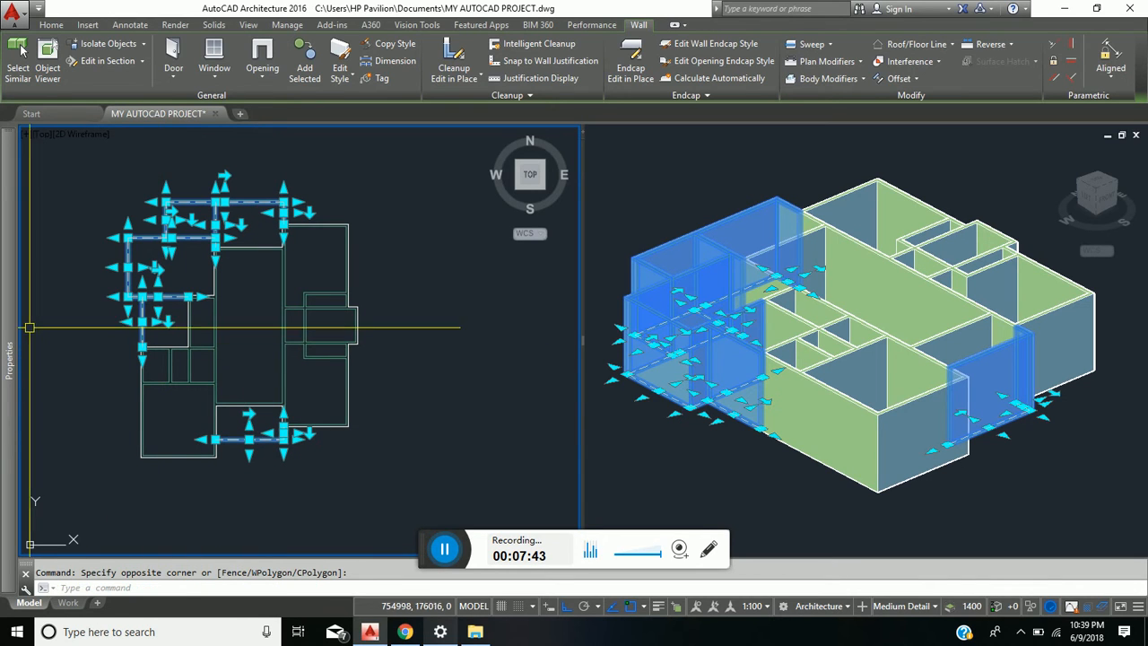
mouse_move(14, 311)
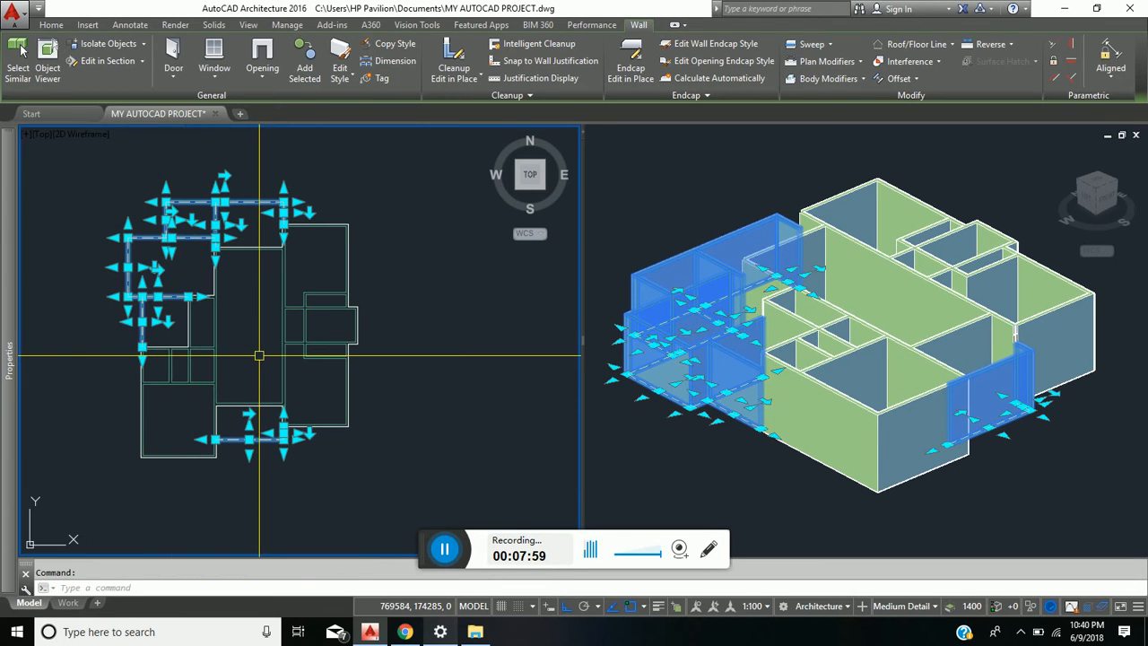
key(Escape)
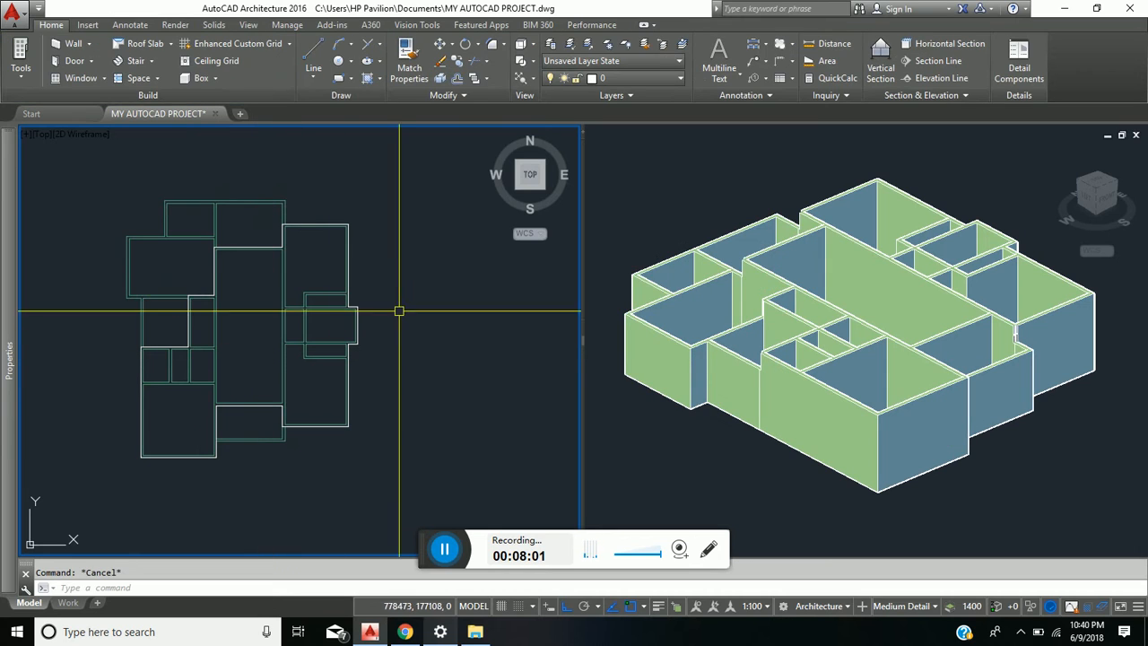
- Examine the lowered walls in the 3D view and the open corner at the north end of the wall east of the hall
click(733, 215)
scroll(798, 220, up, 4)
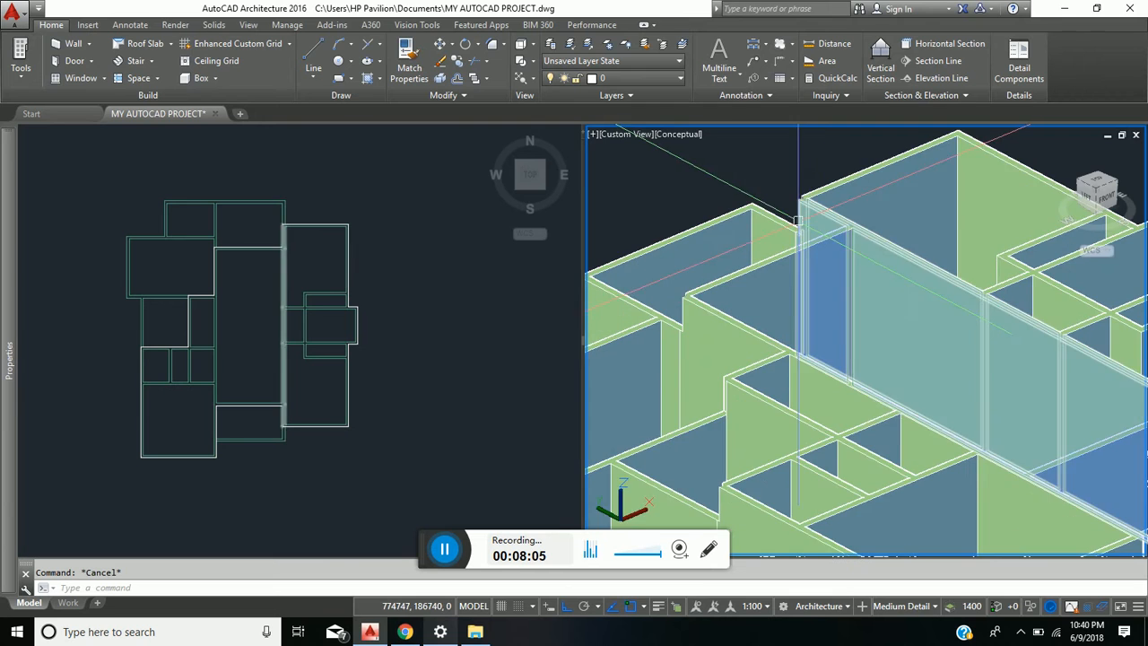
scroll(797, 224, down, 5)
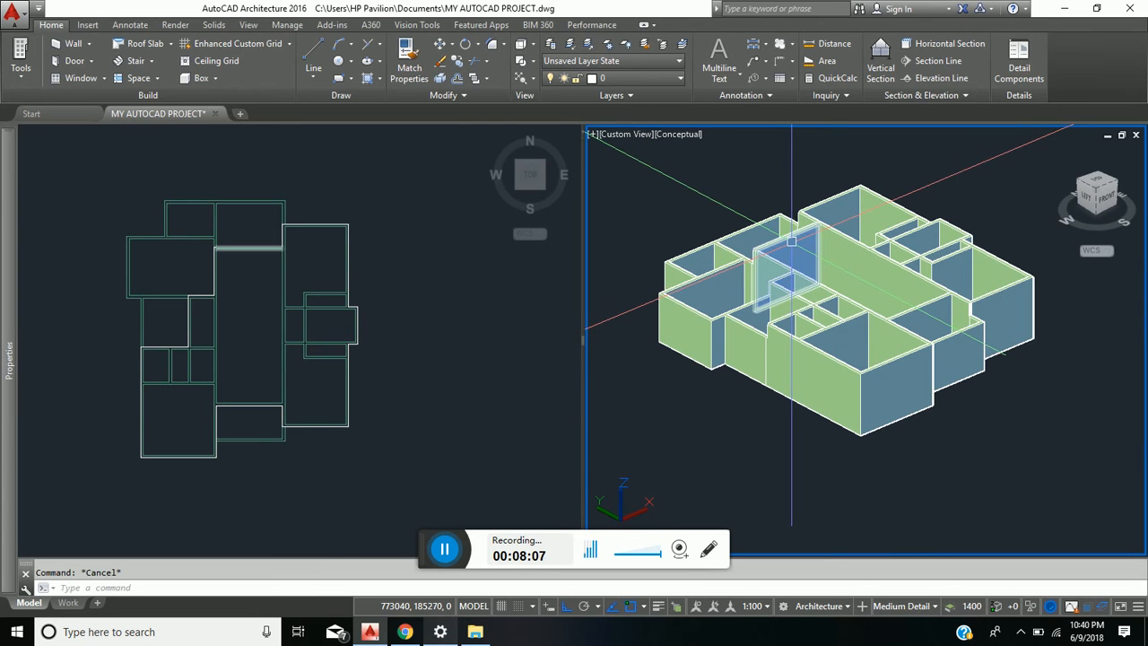
shift+middle_drag(794, 269, 824, 276)
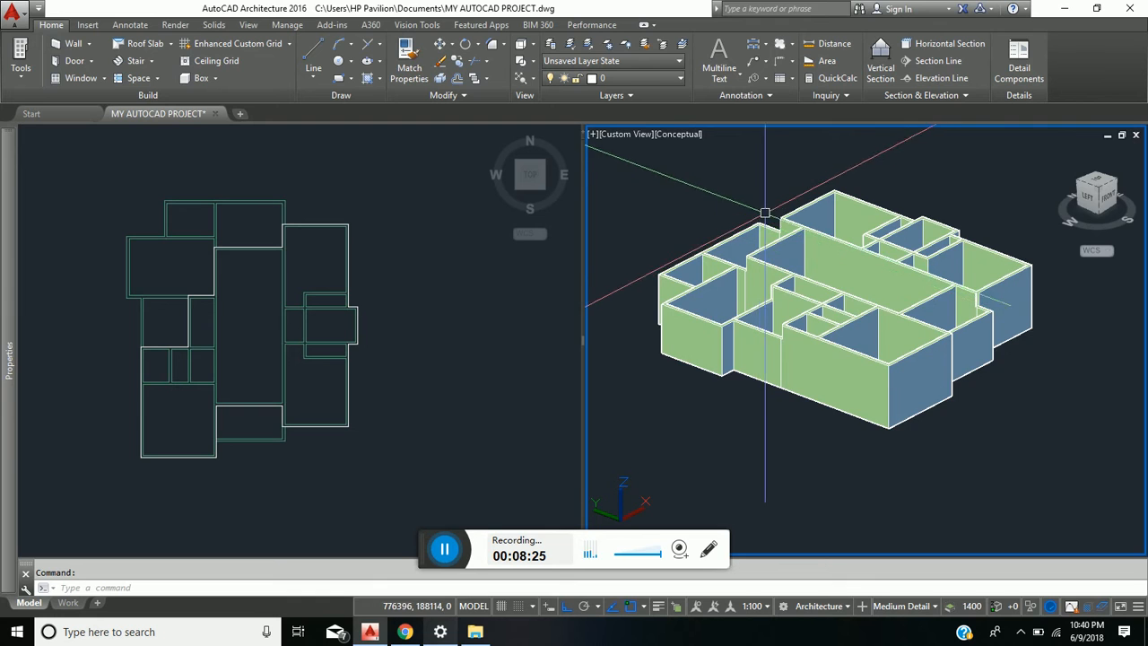
scroll(765, 213, up, 5)
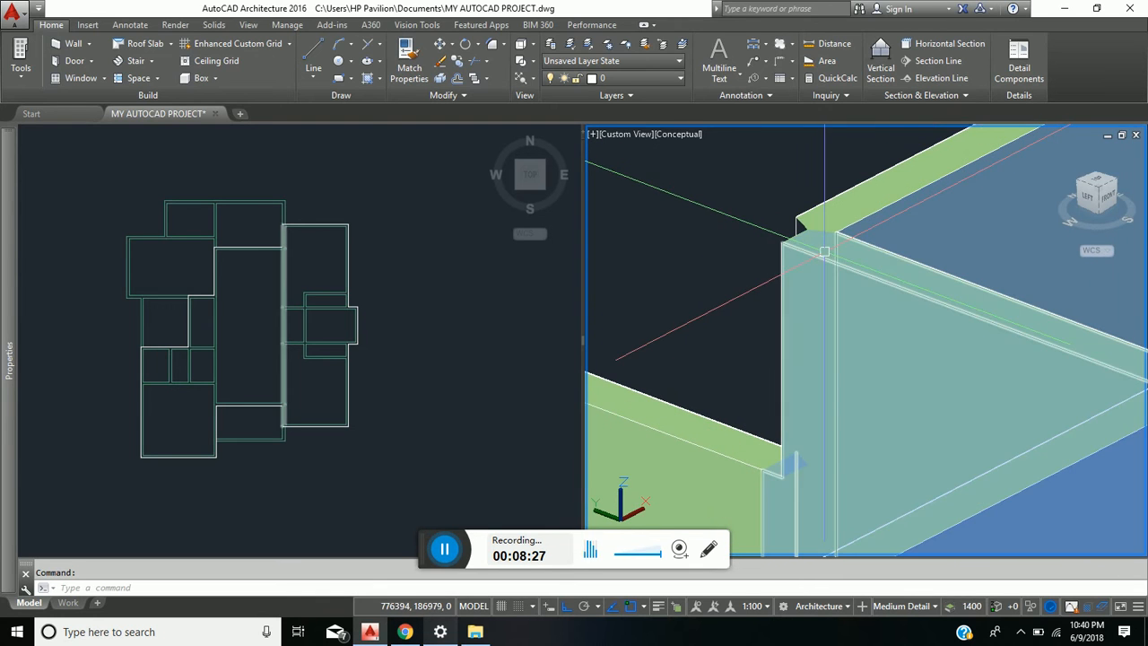
scroll(792, 210, down, 2)
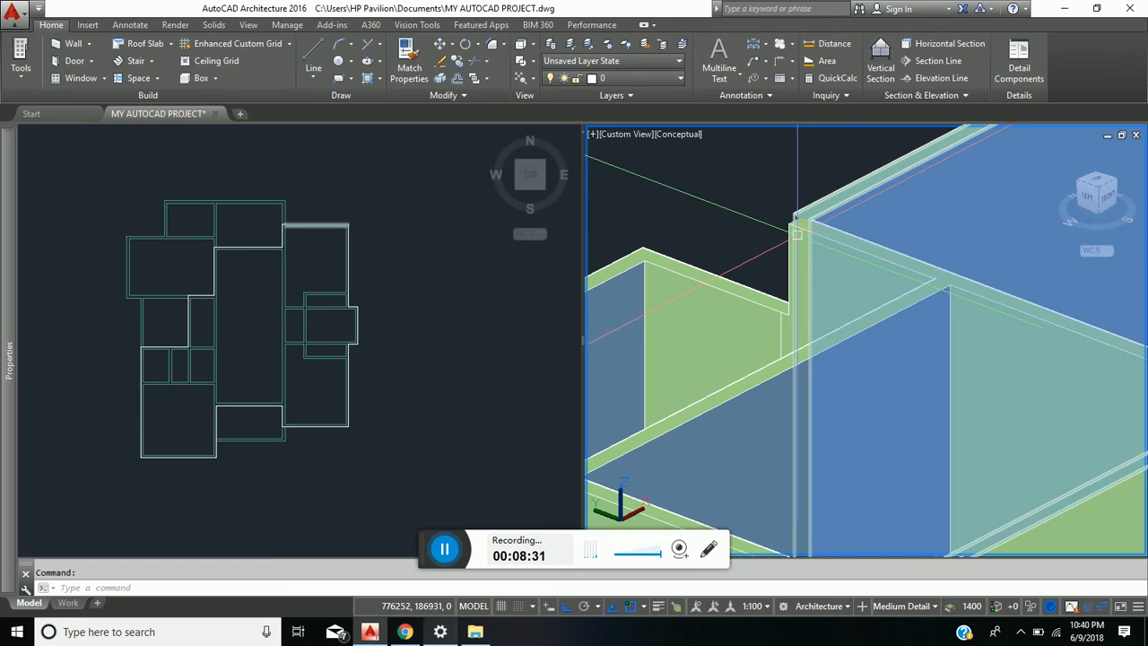
scroll(807, 219, up, 3)
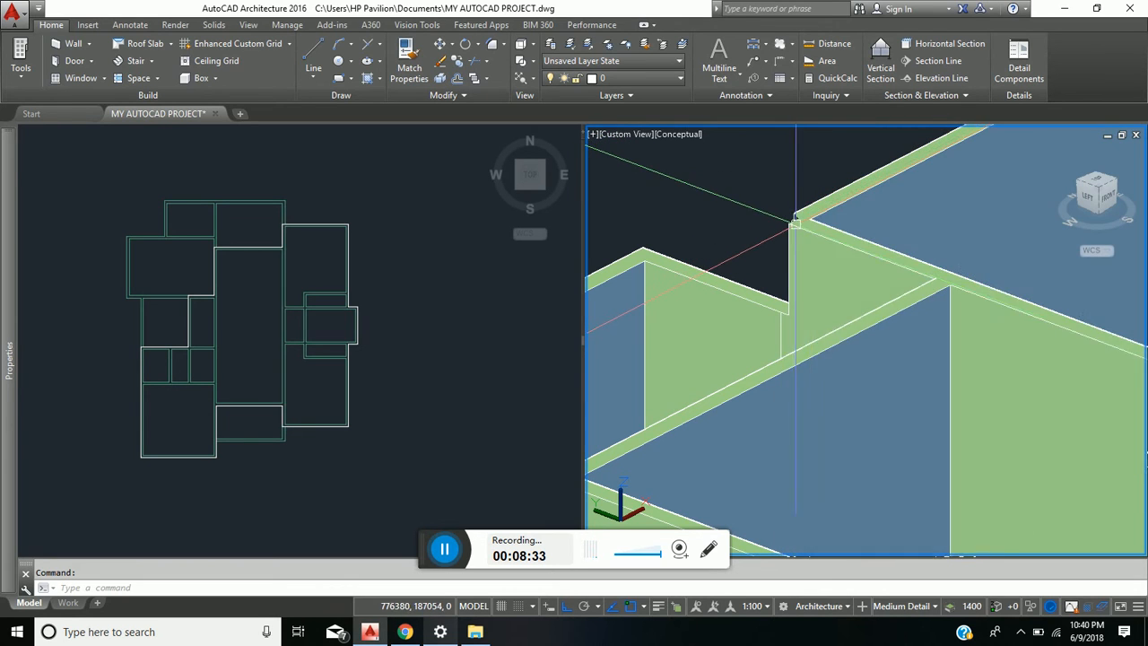
scroll(792, 215, up, 2)
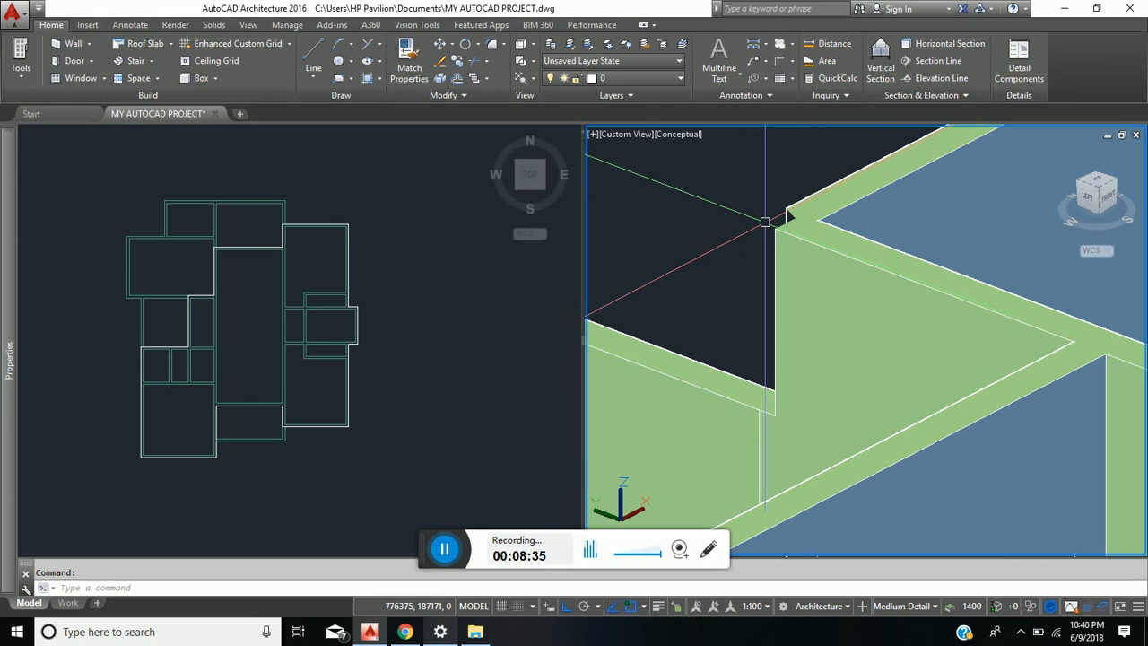
- Join the long wall east of the hall to the northeast room's north wall with a Fillet at radius 0
scroll(736, 208, down, 2)
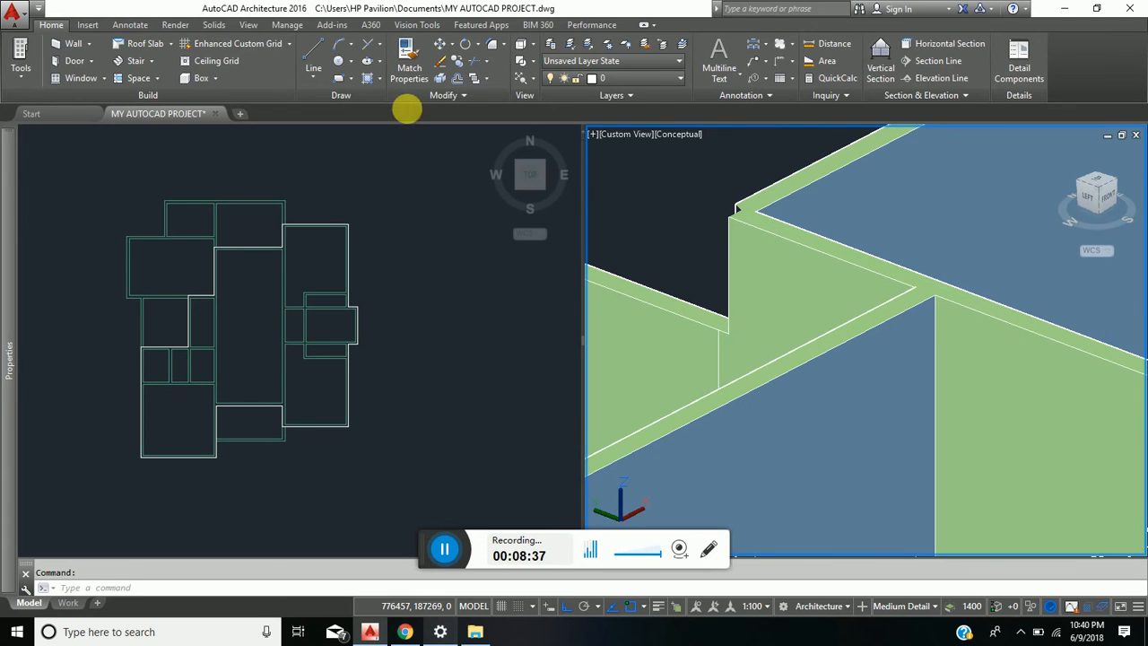
click(506, 47)
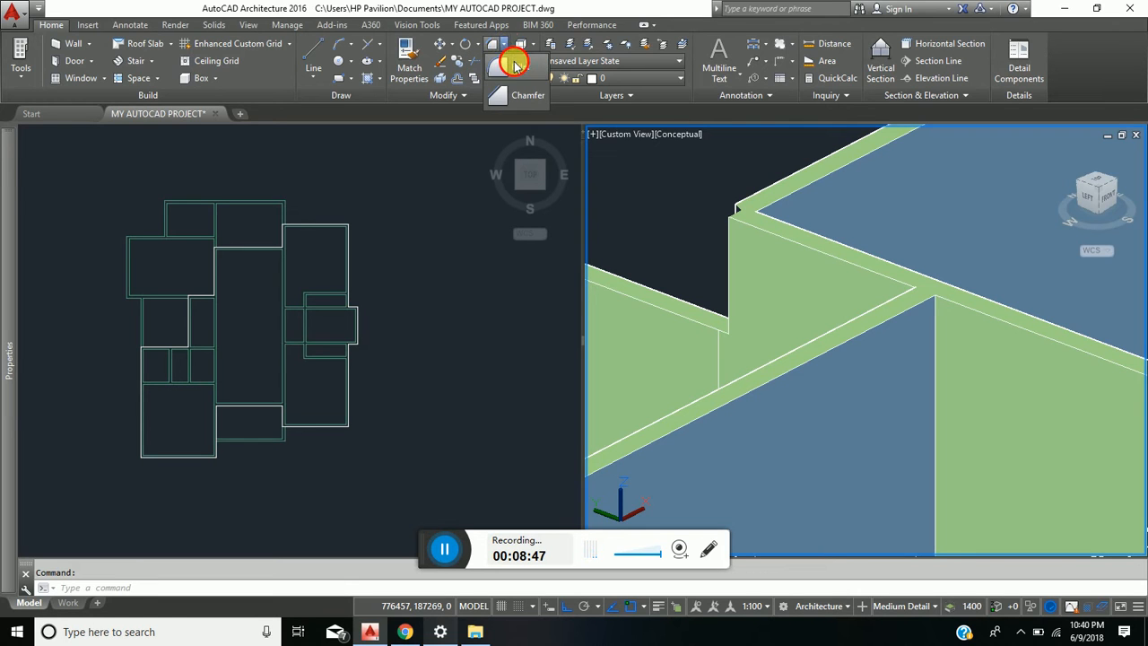
click(513, 65)
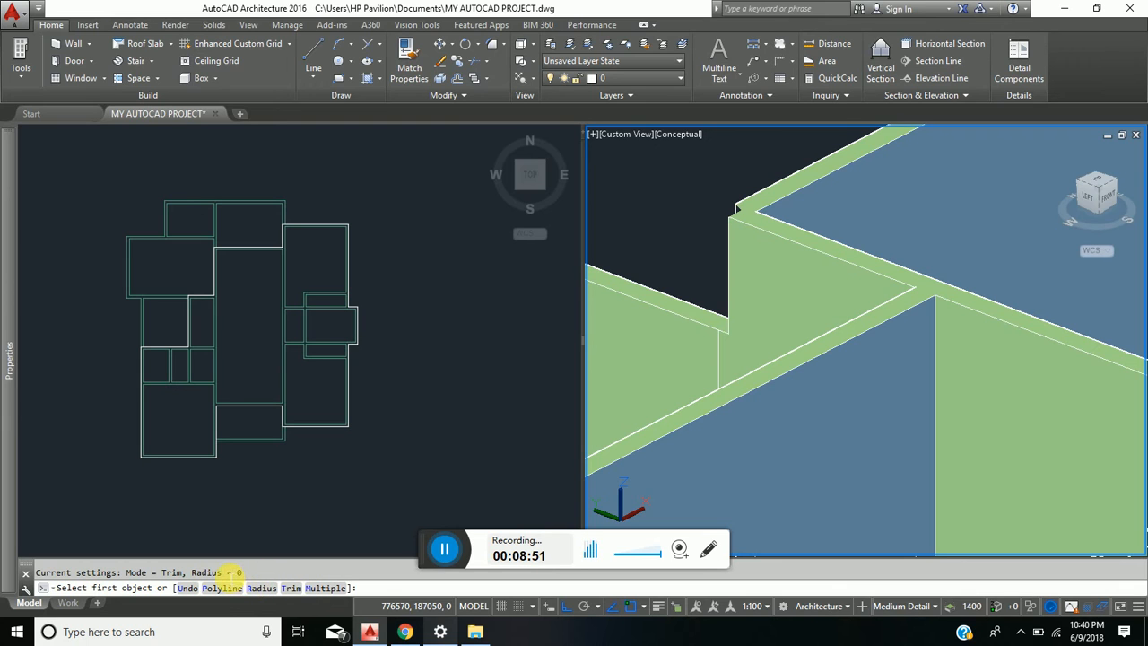
scroll(747, 246, up, 3)
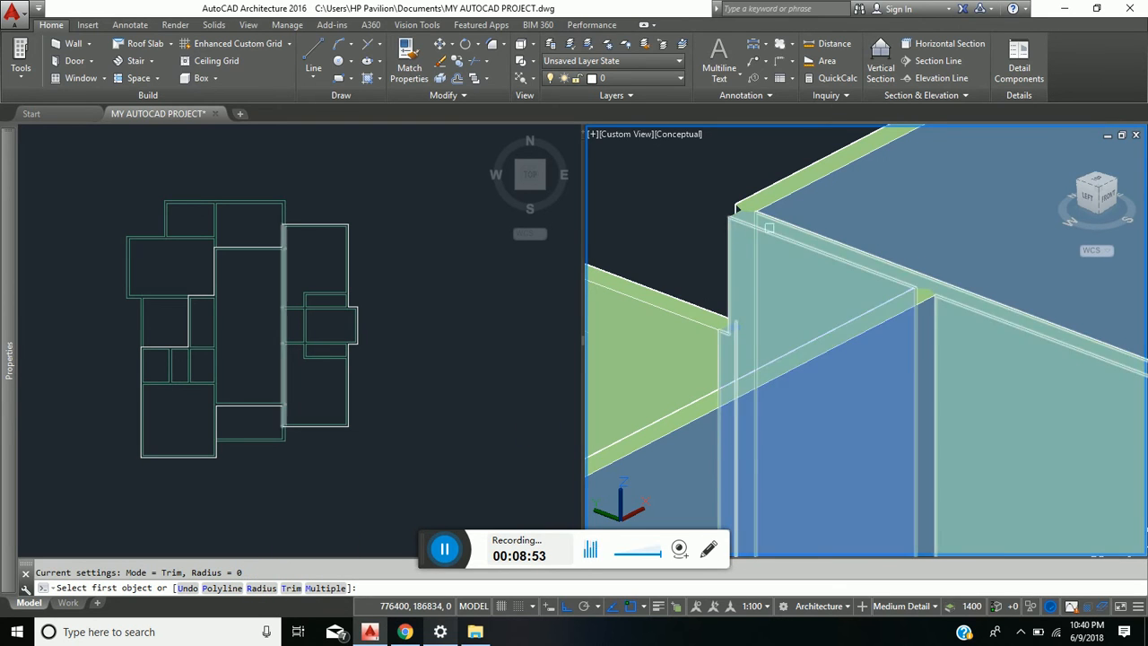
click(760, 236)
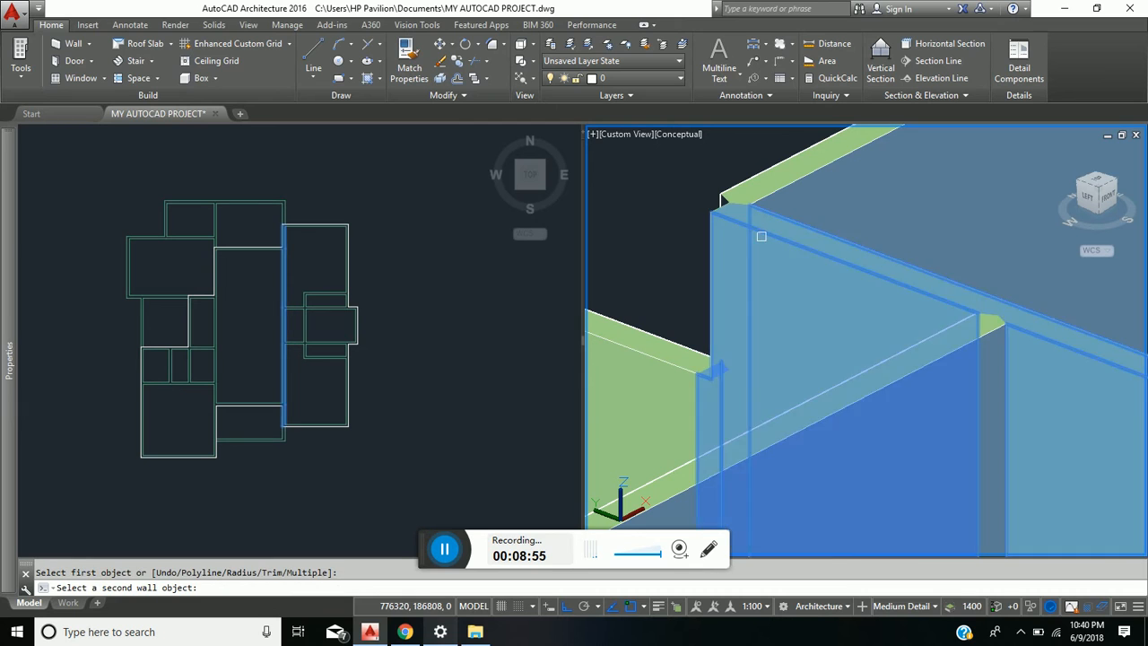
click(787, 183)
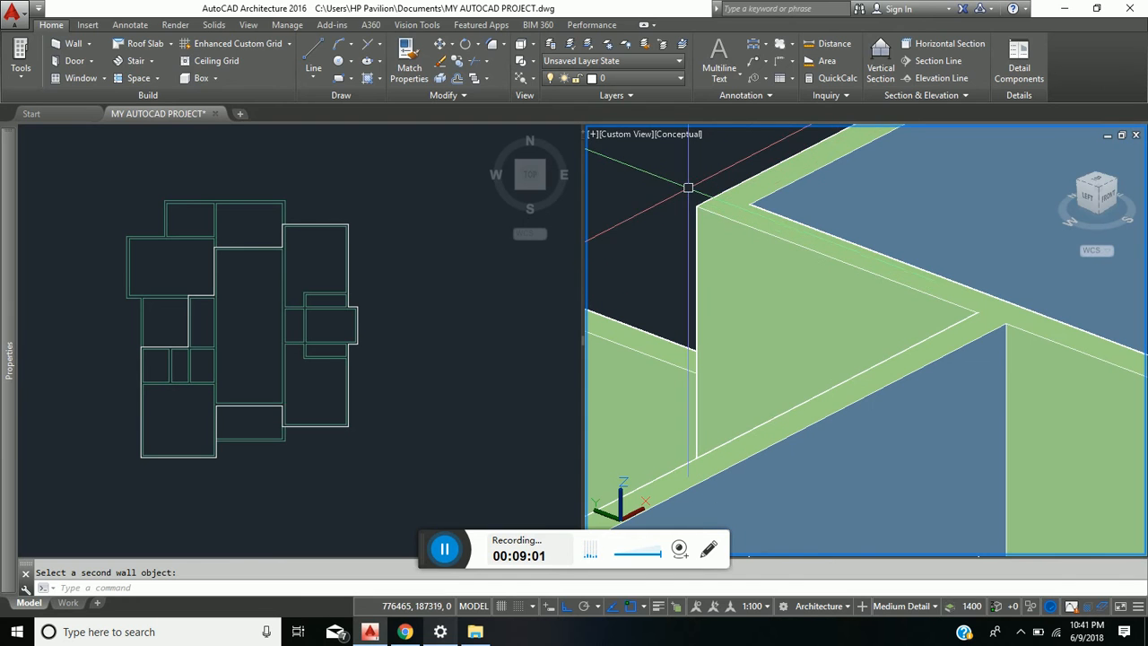
- Examine the wall corners along the south and west sides of the house in the 3D view
scroll(701, 194, down, 6)
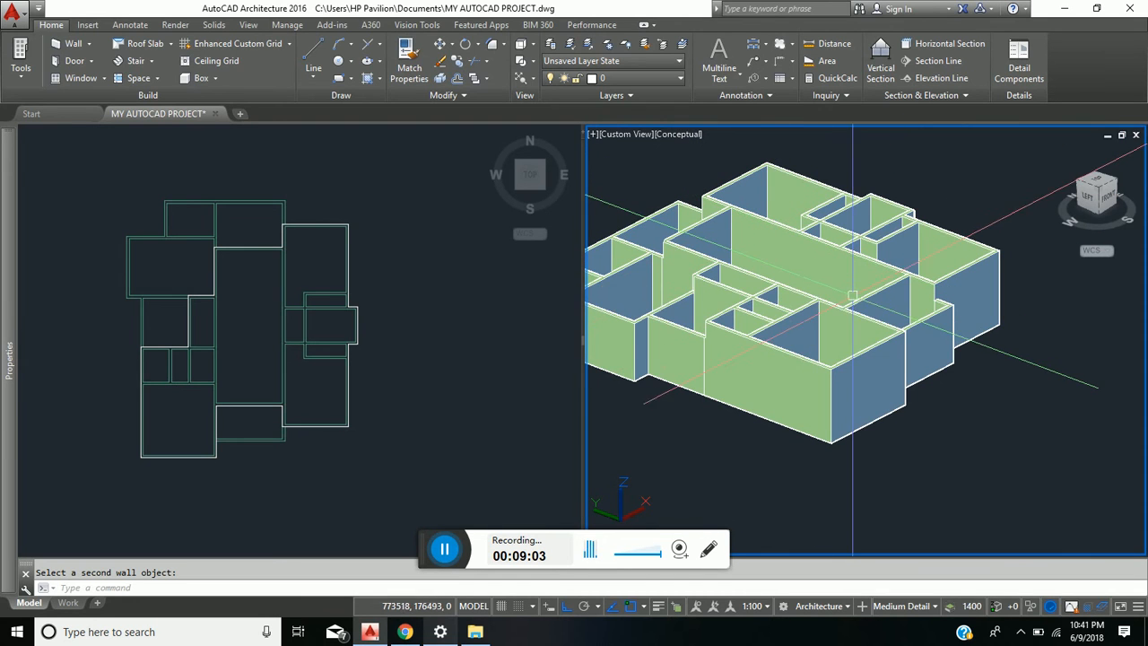
scroll(811, 341, up, 5)
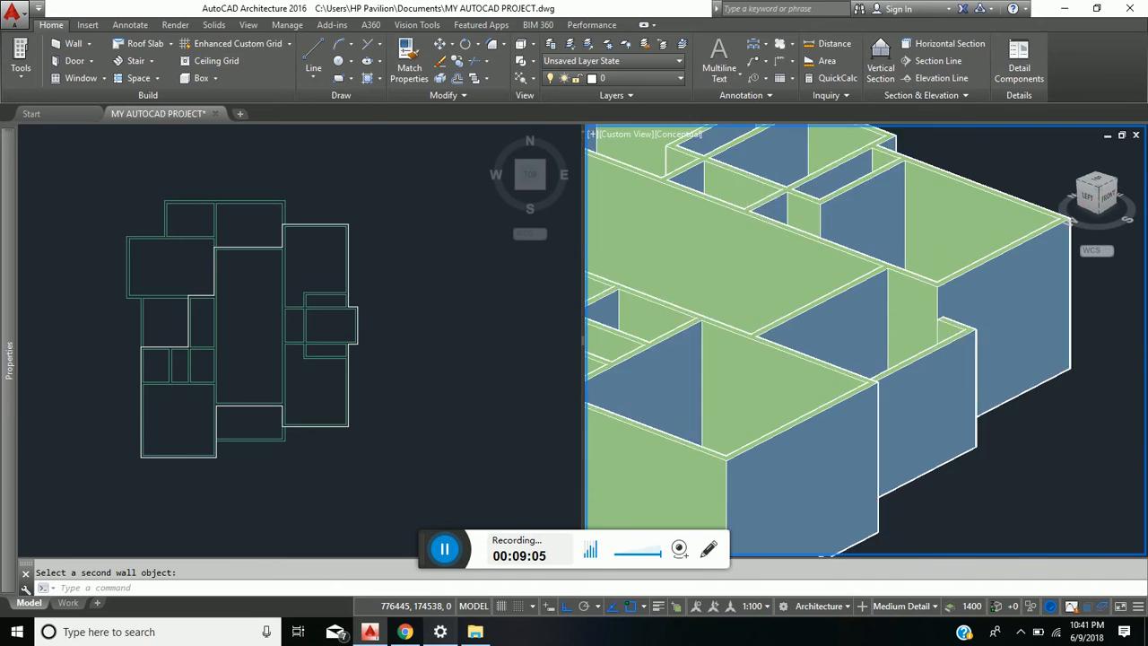
scroll(943, 293, up, 8)
scroll(935, 264, down, 6)
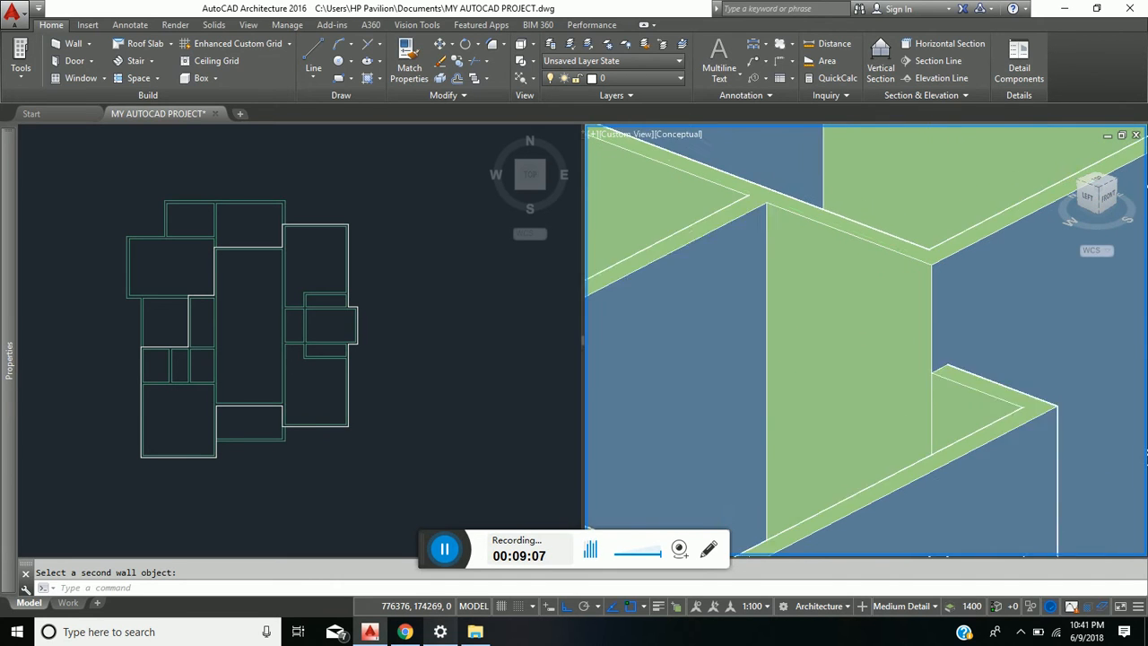
scroll(935, 265, down, 4)
middle_drag(884, 358, 980, 389)
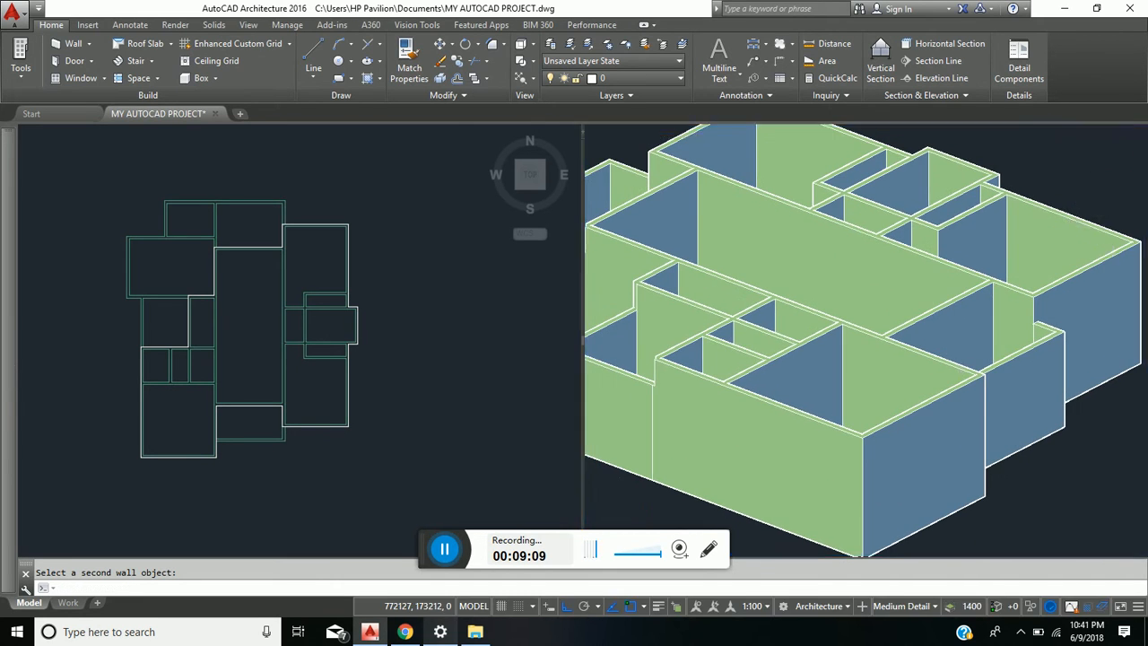
scroll(946, 355, up, 3)
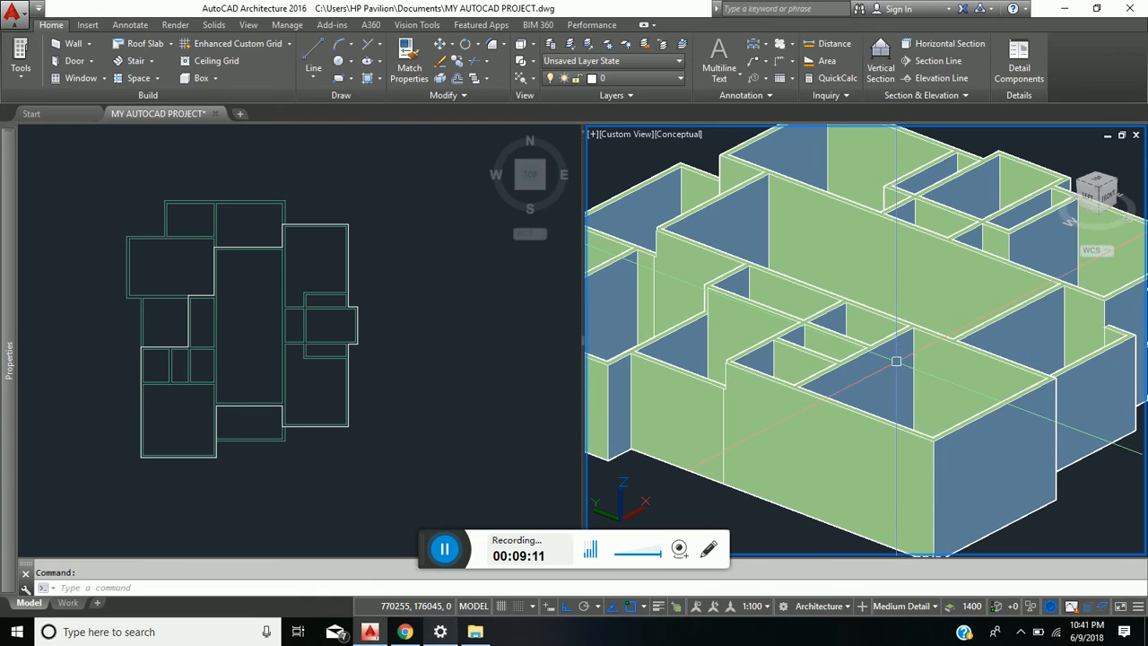
middle_drag(946, 355, 943, 406)
- Join the southwest rooms' west wall to the north wall of the small southwest rooms with a Fillet at radius 0
scroll(943, 406, up, 8)
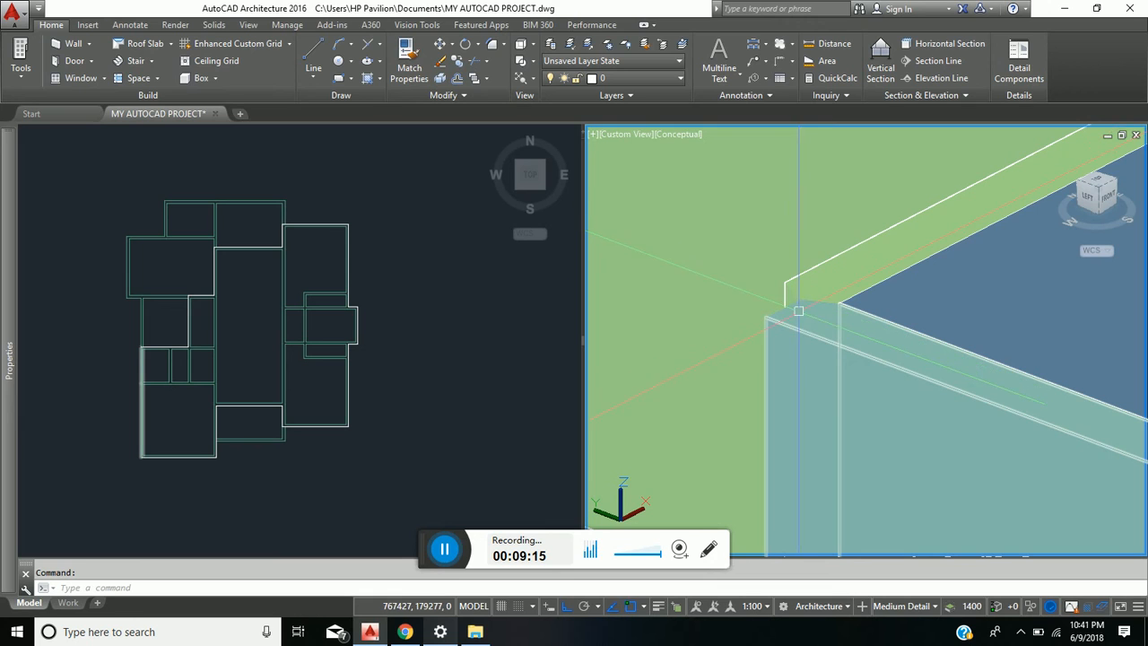
text(f)
key(Return)
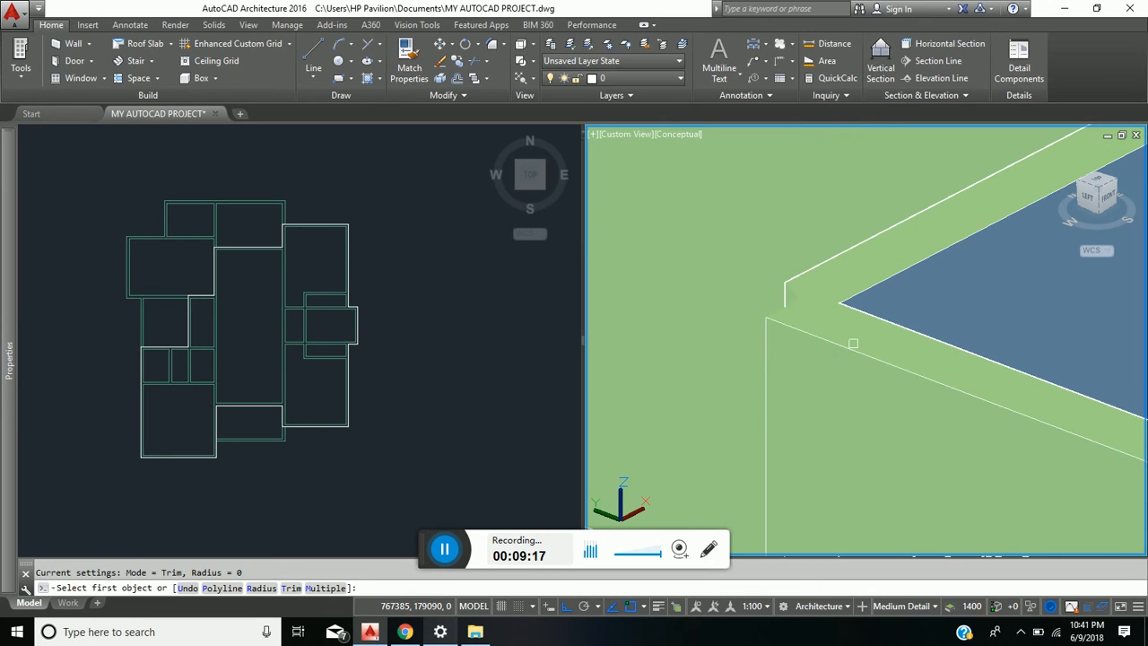
click(863, 349)
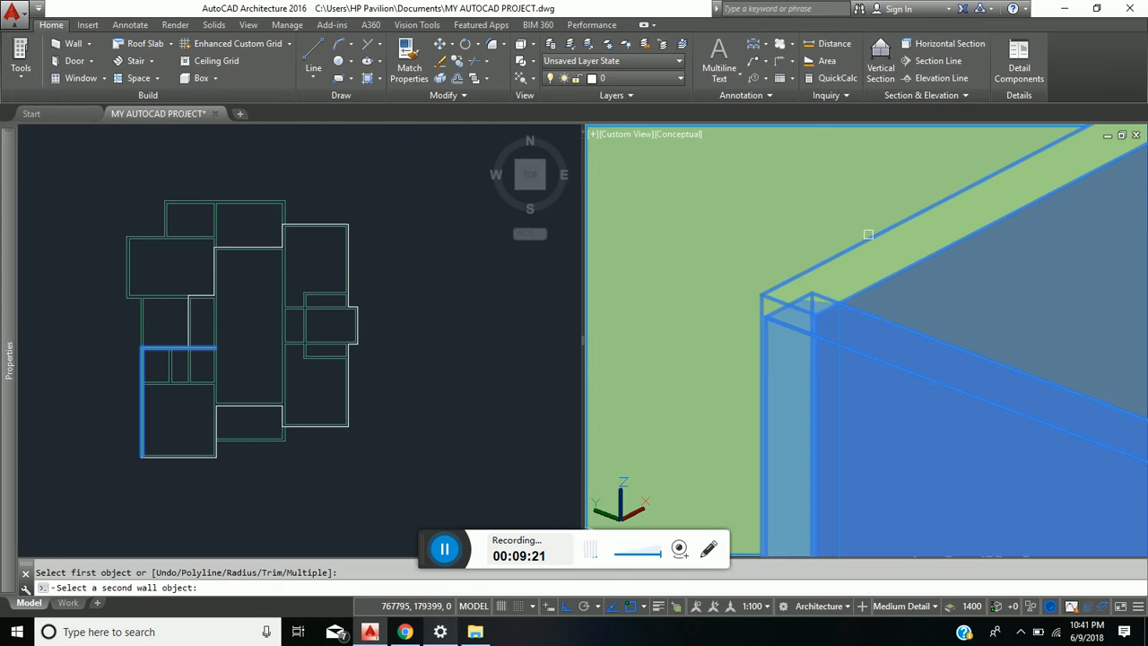
click(870, 238)
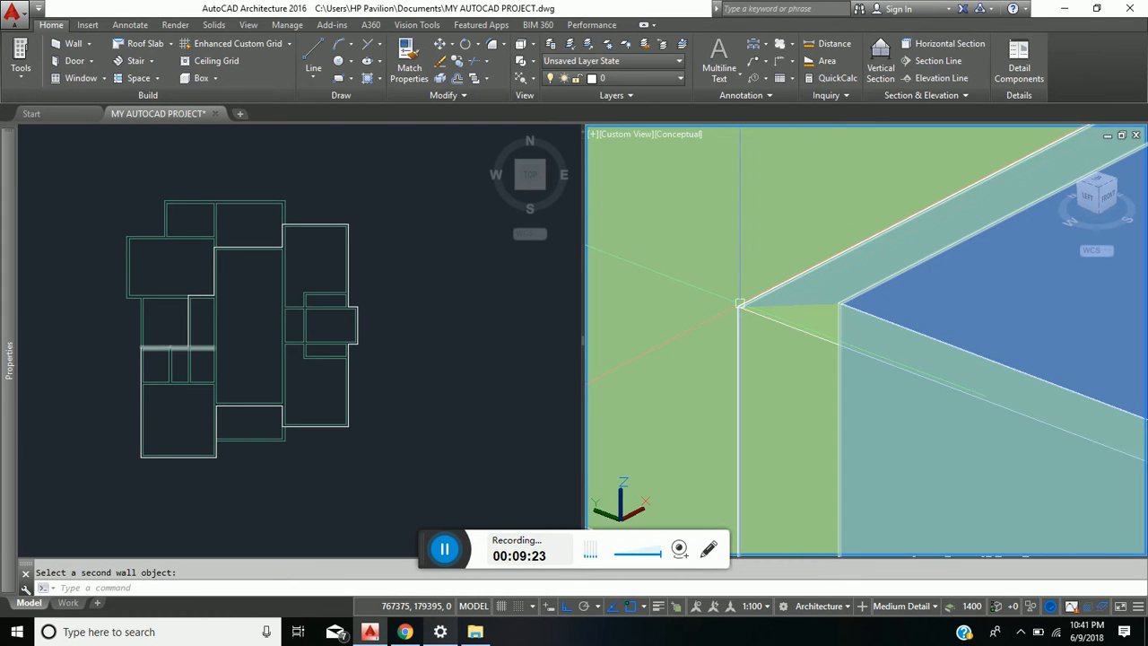
- Join the long wall west of the hall to the hall's north wall with a Fillet at radius 0
scroll(804, 320, down, 5)
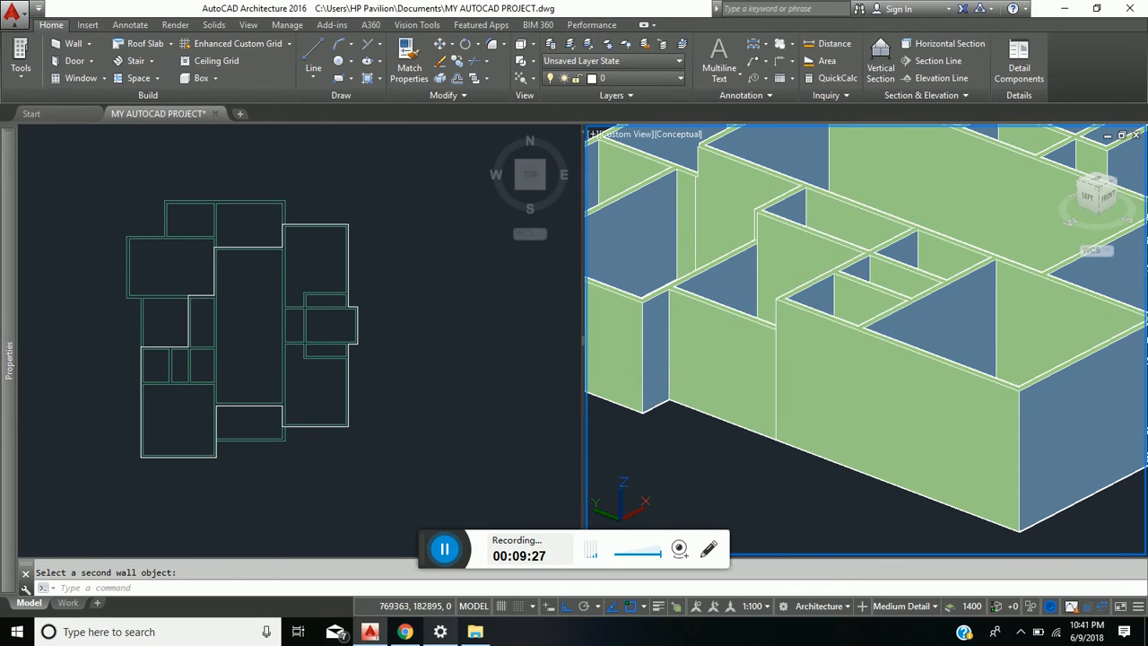
middle_drag(714, 228, 707, 382)
scroll(742, 370, up, 2)
scroll(742, 370, up, 6)
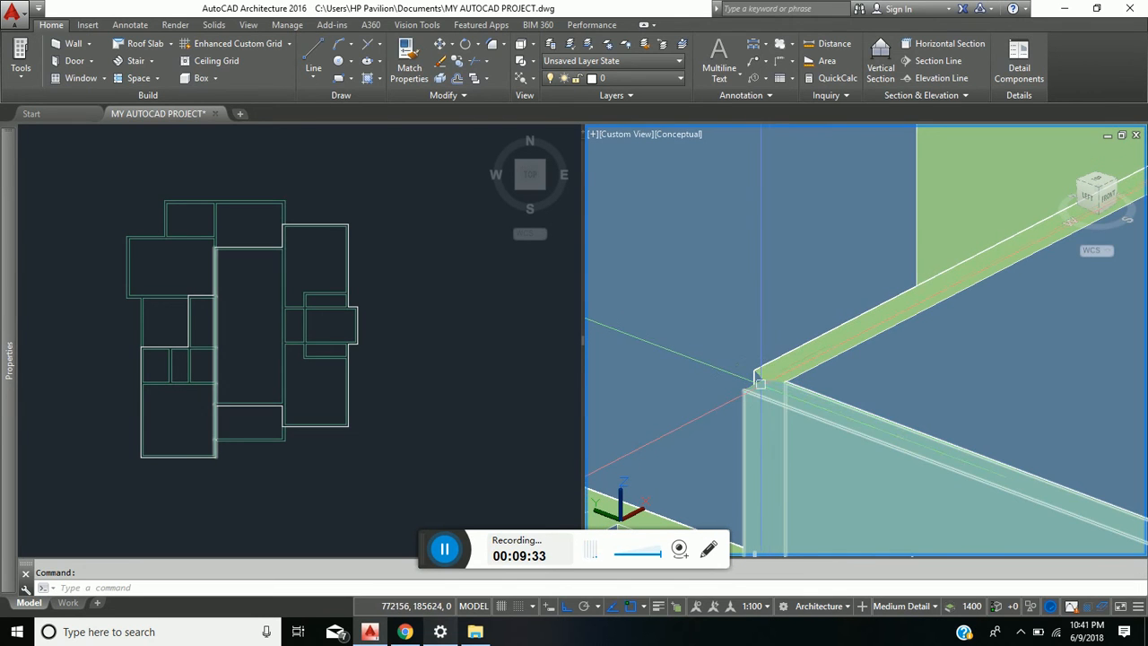
text(f)
key(Return)
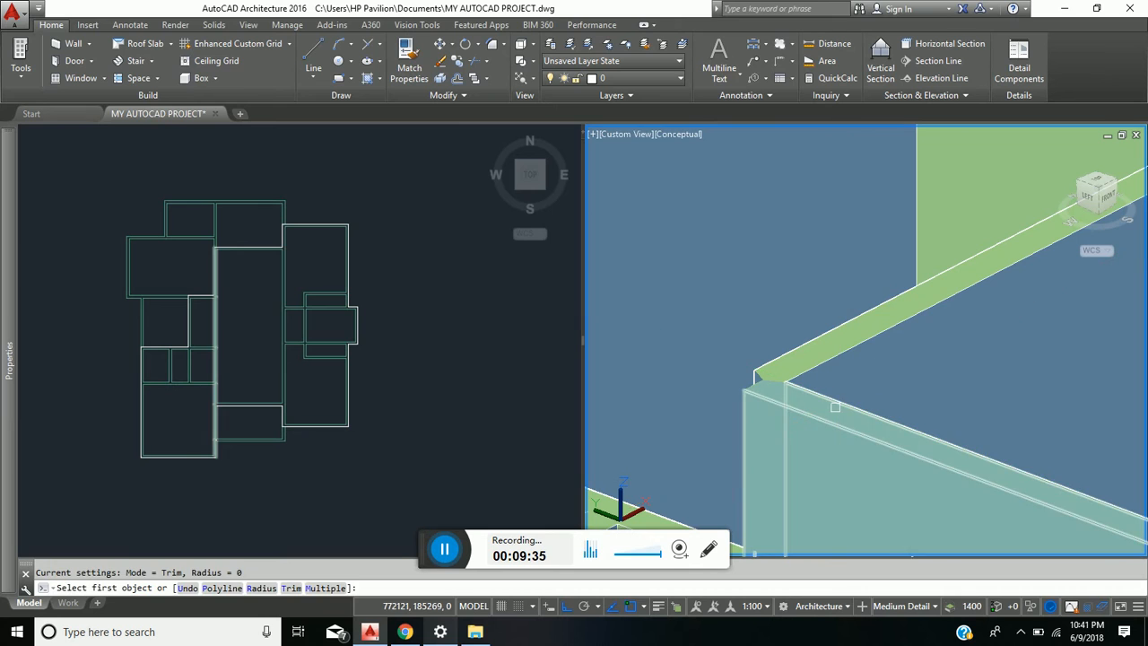
click(839, 402)
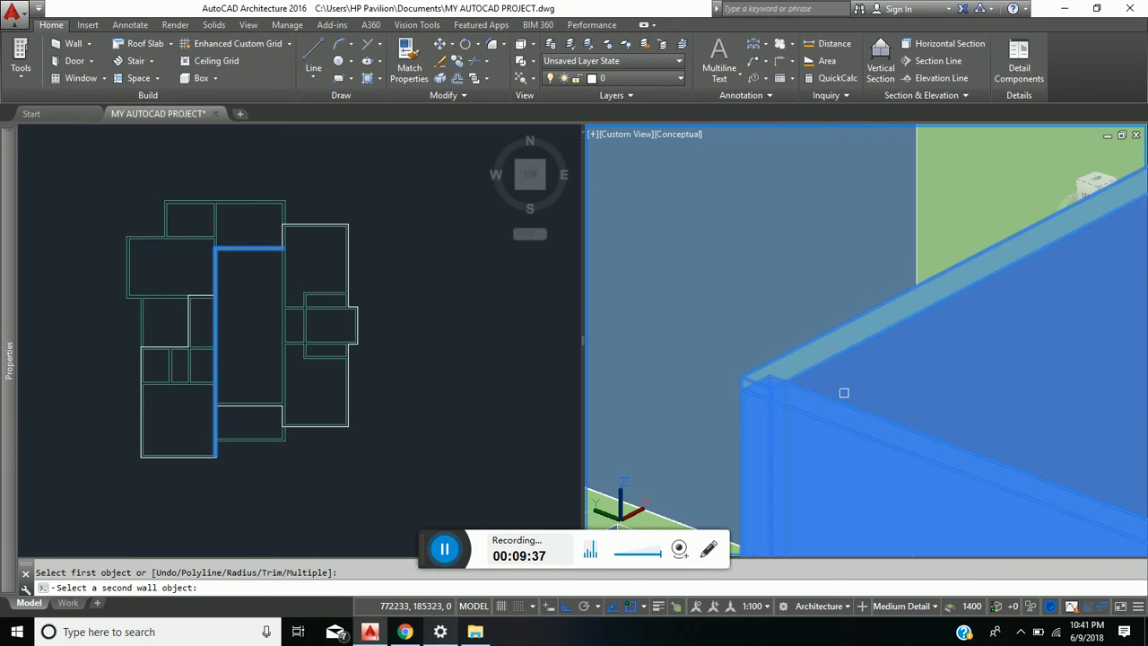
click(846, 346)
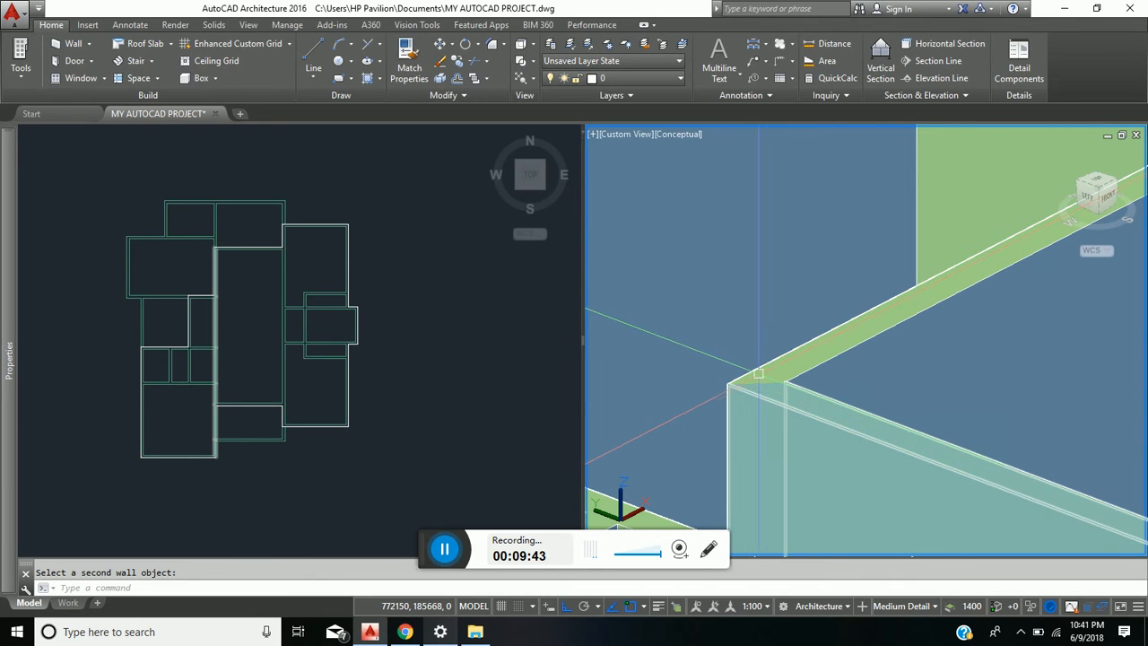
- Inspect the wall corners and height differences across the whole house from another angle in the 3D view
scroll(757, 372, down, 5)
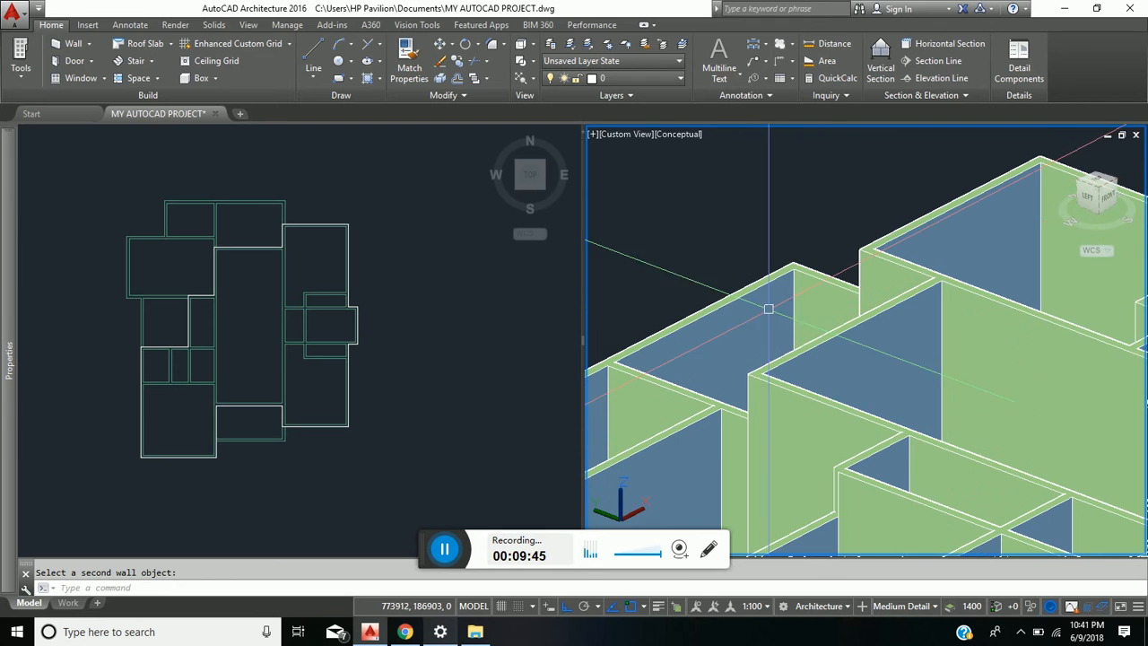
middle_drag(842, 409, 939, 252)
scroll(933, 251, down, 6)
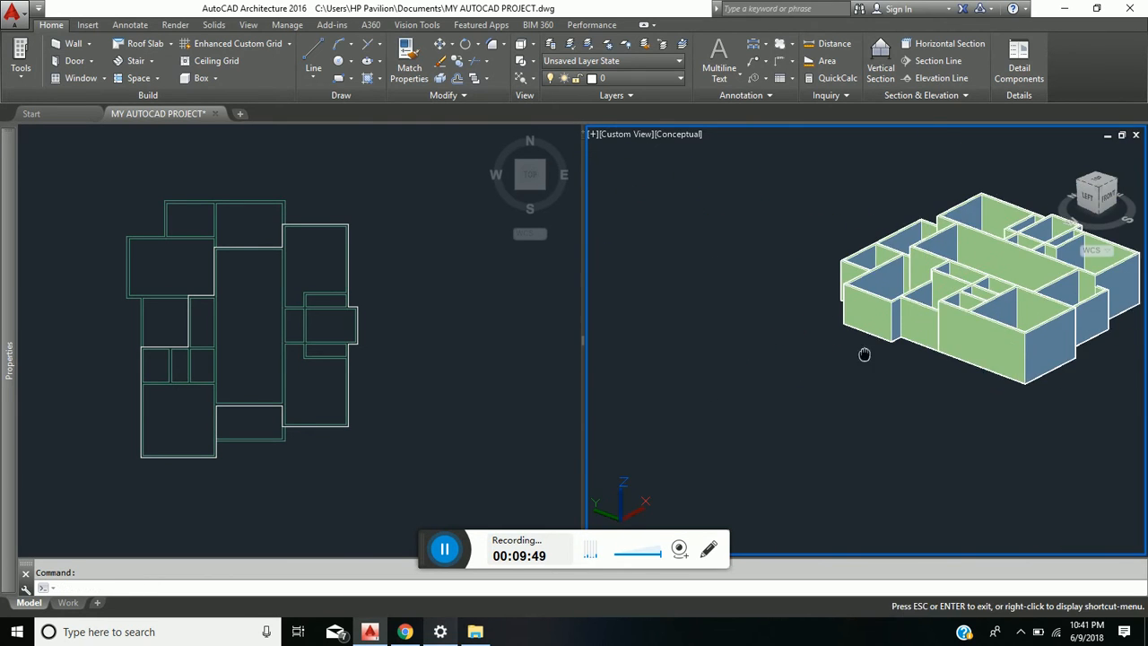
middle_drag(864, 354, 705, 408)
scroll(819, 369, up, 3)
scroll(818, 367, down, 2)
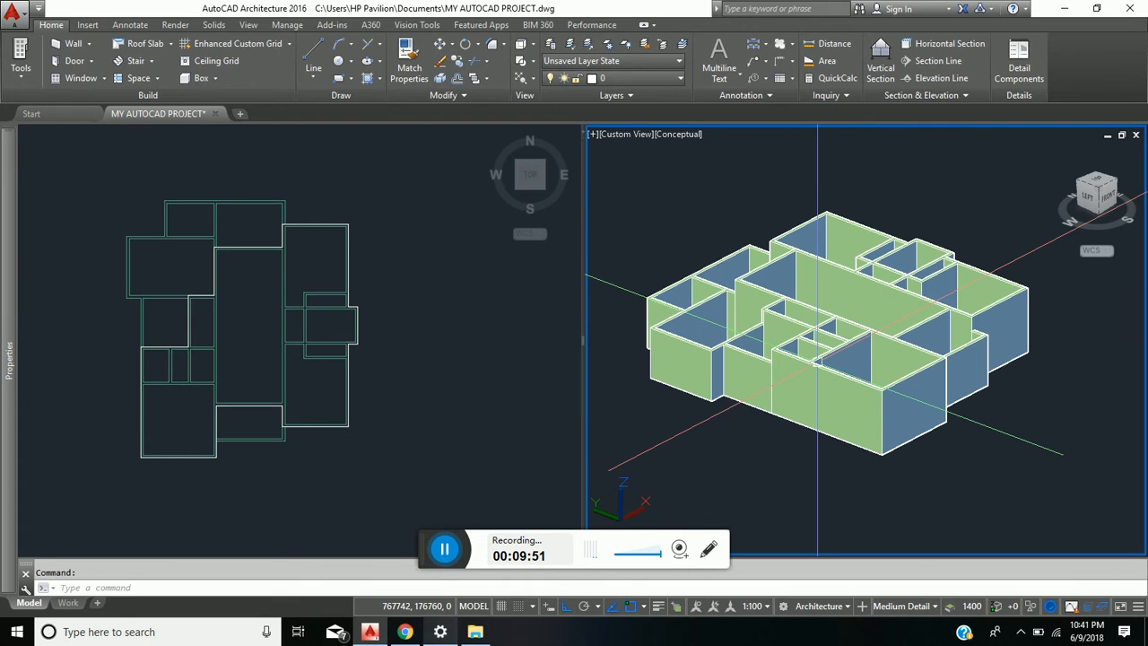
shift+middle_drag(852, 334, 814, 372)
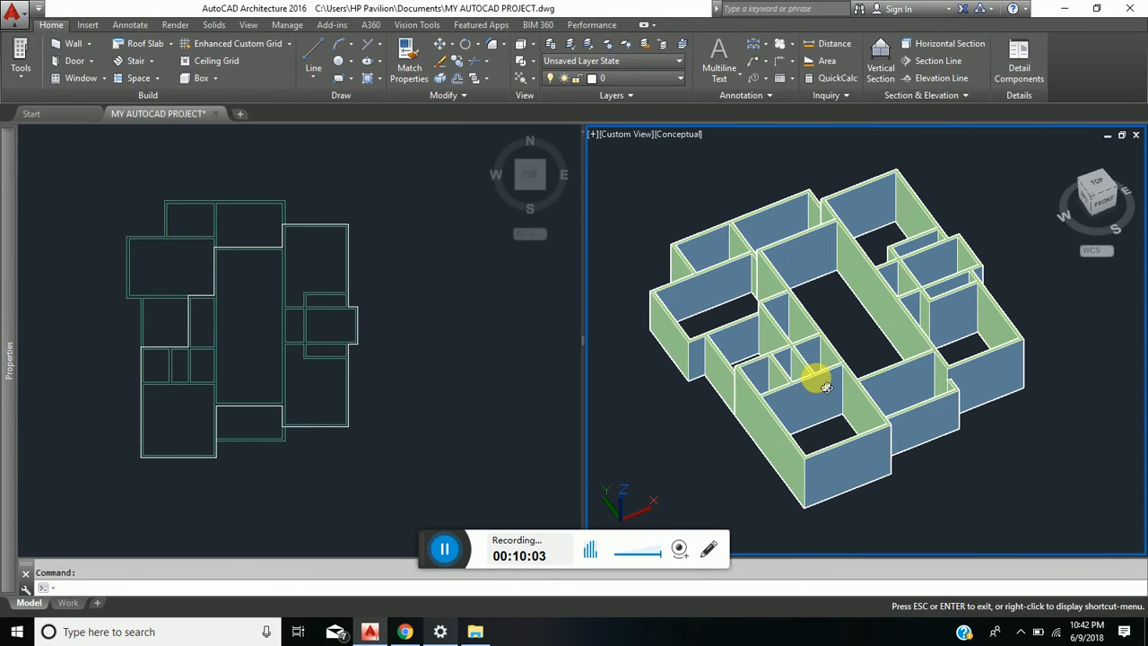
- Start a new roof in the plan view with a thickness of 150 and a Square edge cut
click(368, 381)
middle_drag(226, 392, 293, 364)
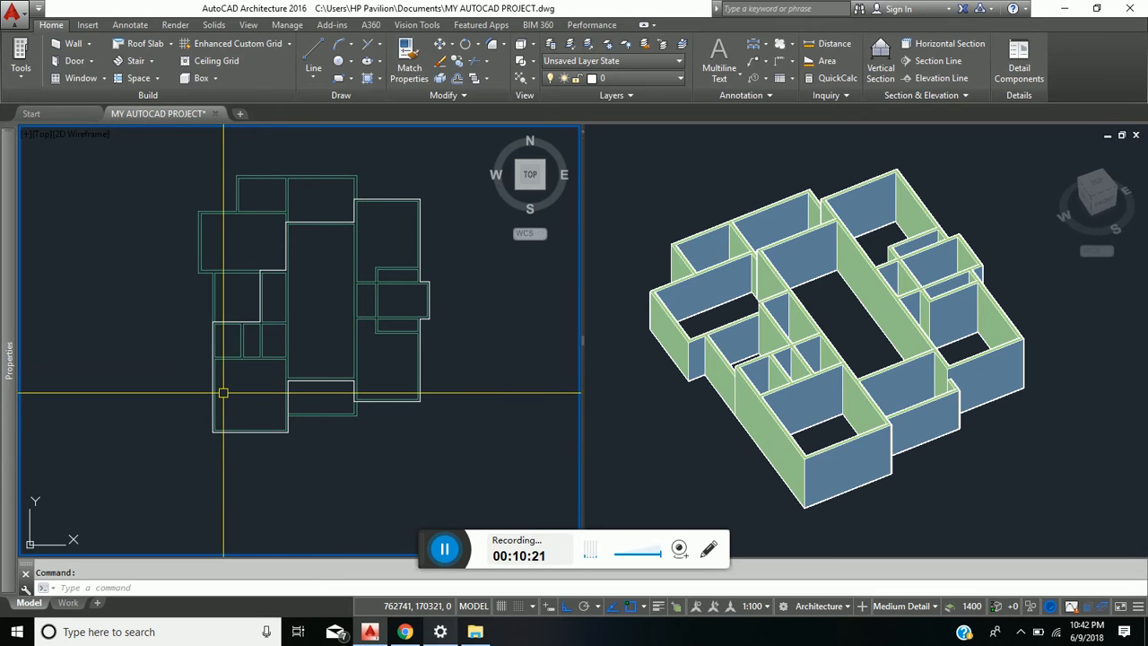
click(173, 45)
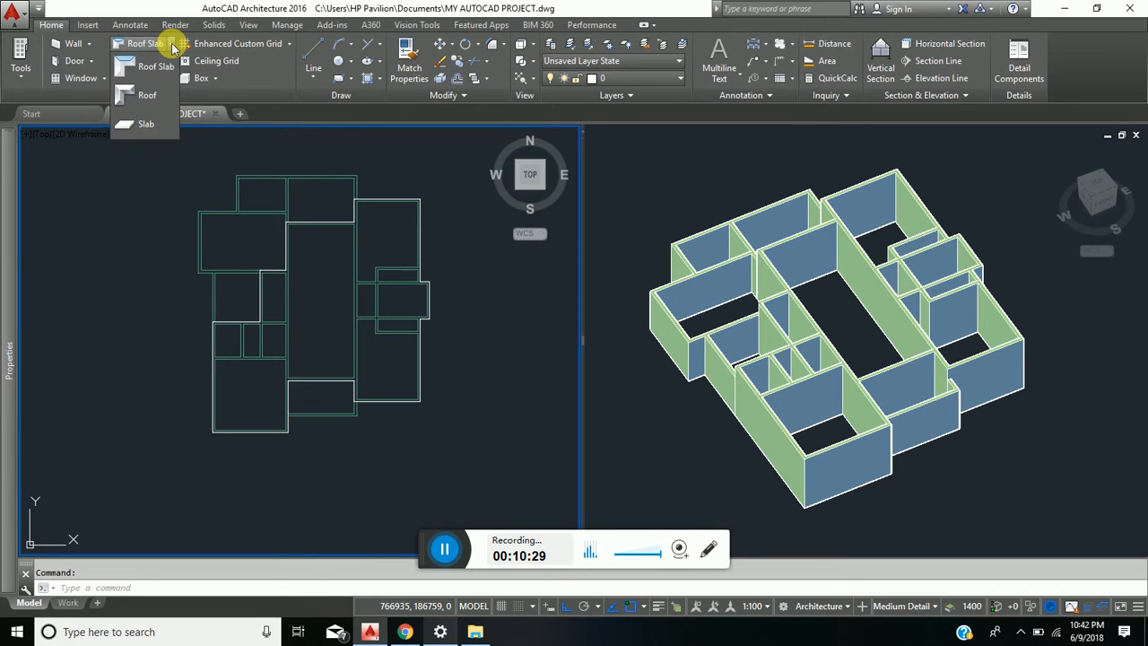
click(146, 96)
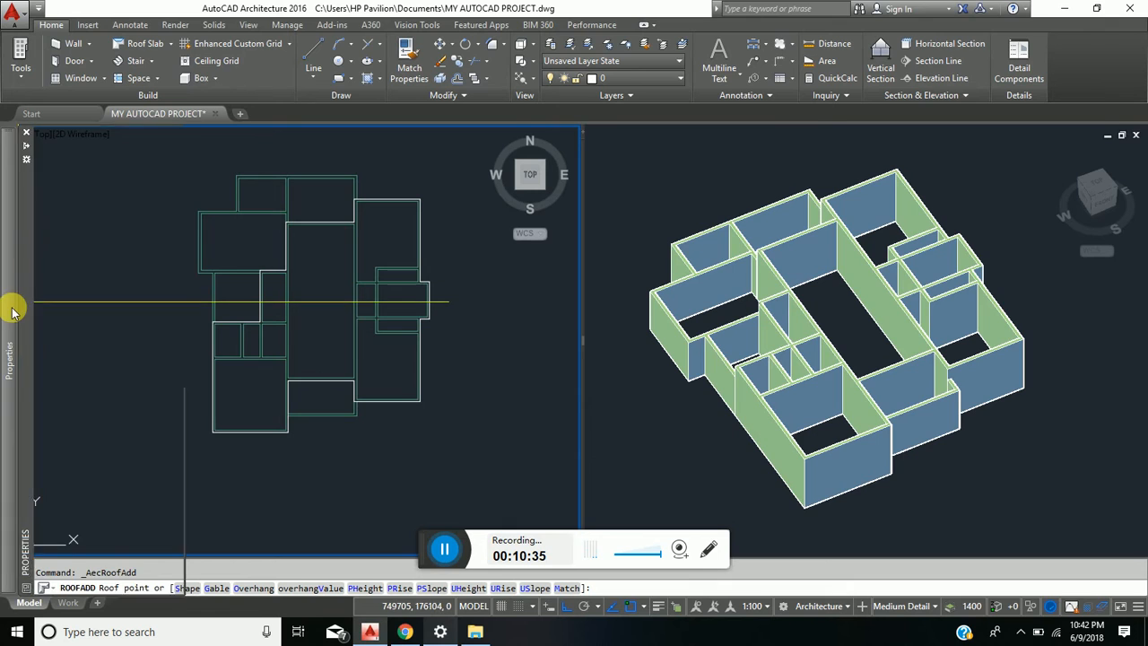
mouse_move(12, 309)
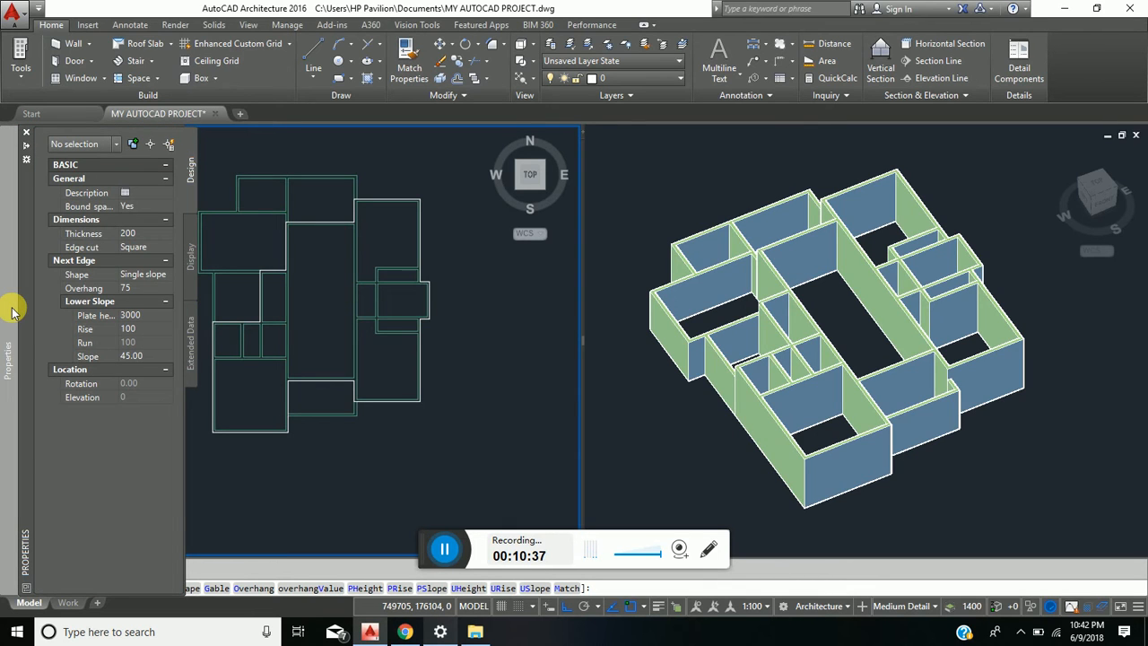
click(141, 236)
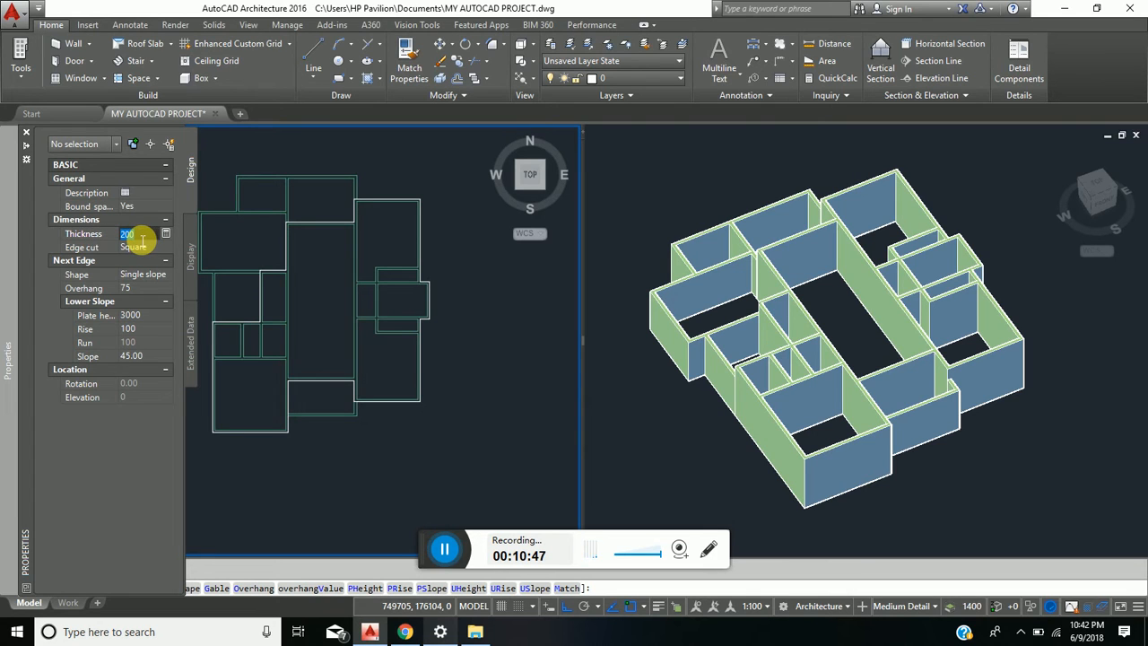
text(150)
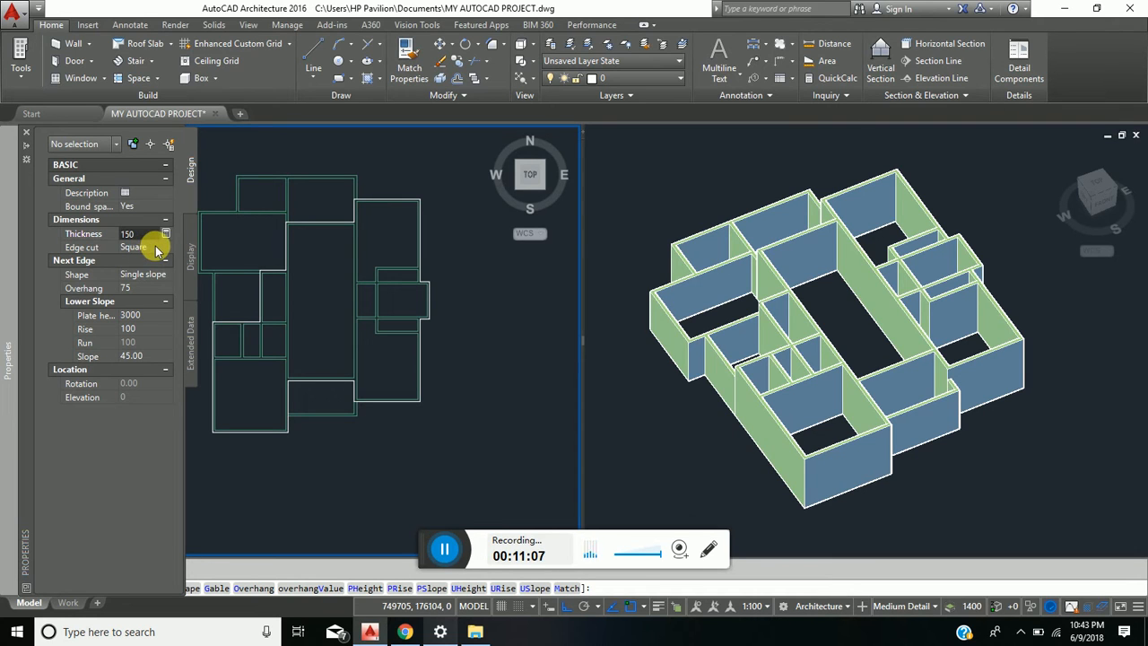
click(166, 249)
click(167, 247)
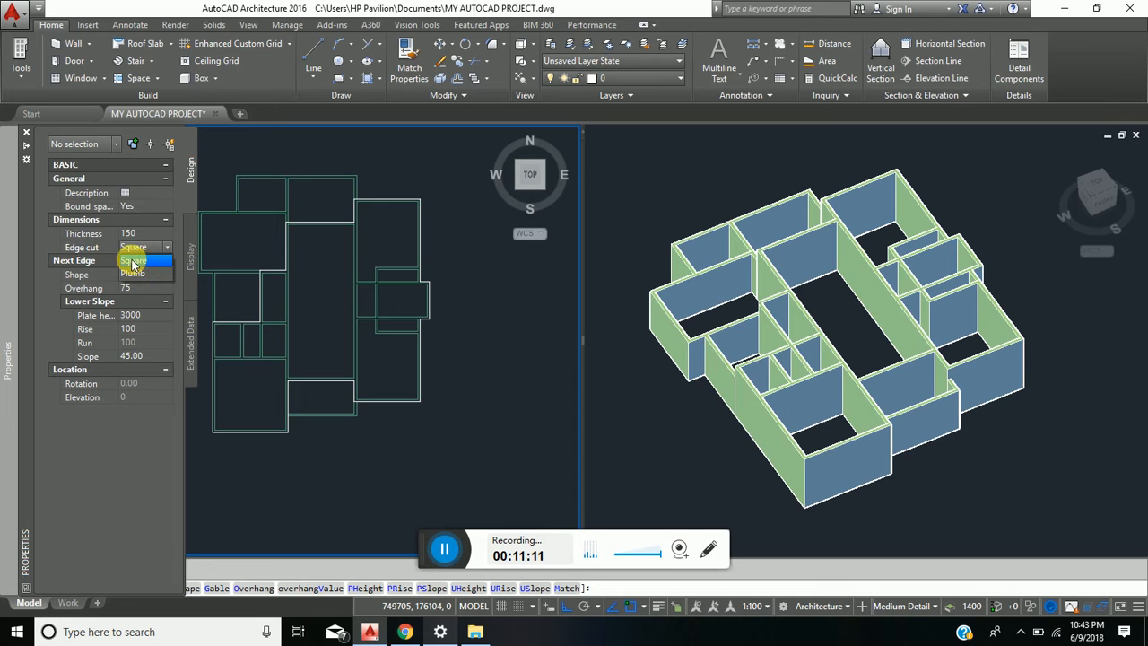
click(133, 260)
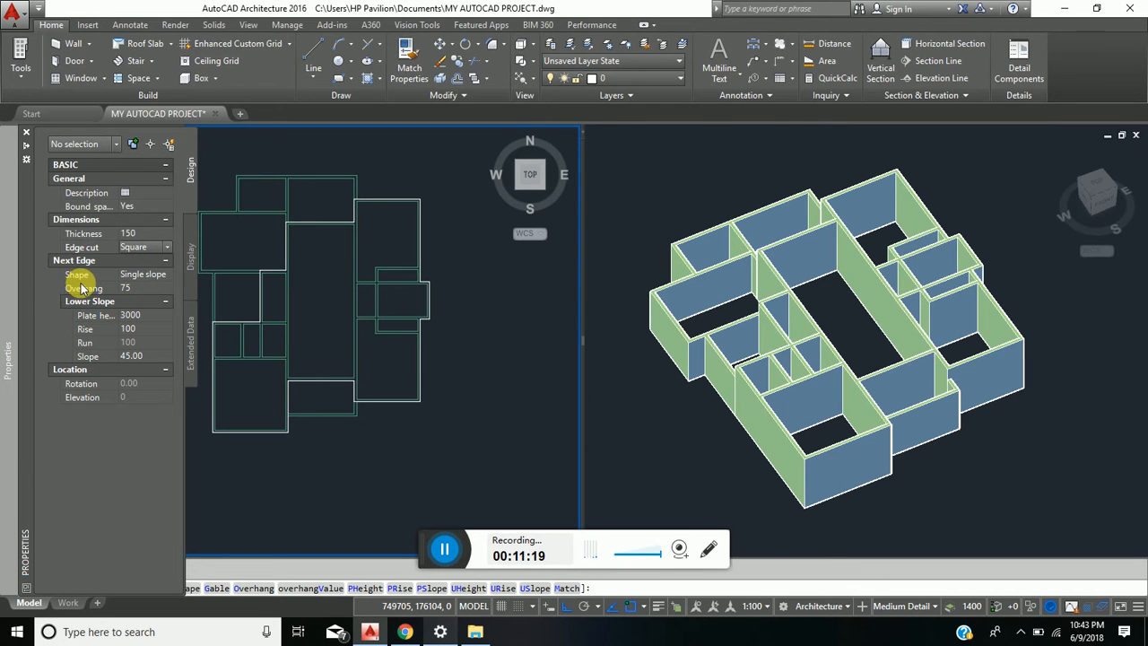
- Set the roof's next edge to an overhang of 450, a plate height of 3450 and a slope of 25
click(131, 288)
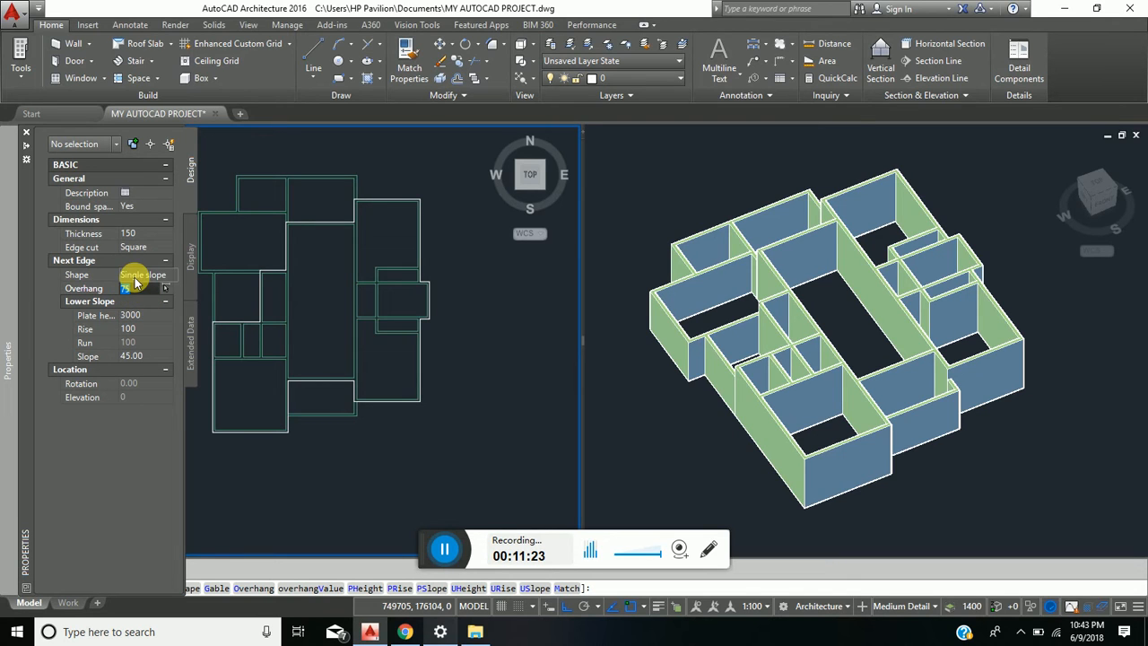
text(450)
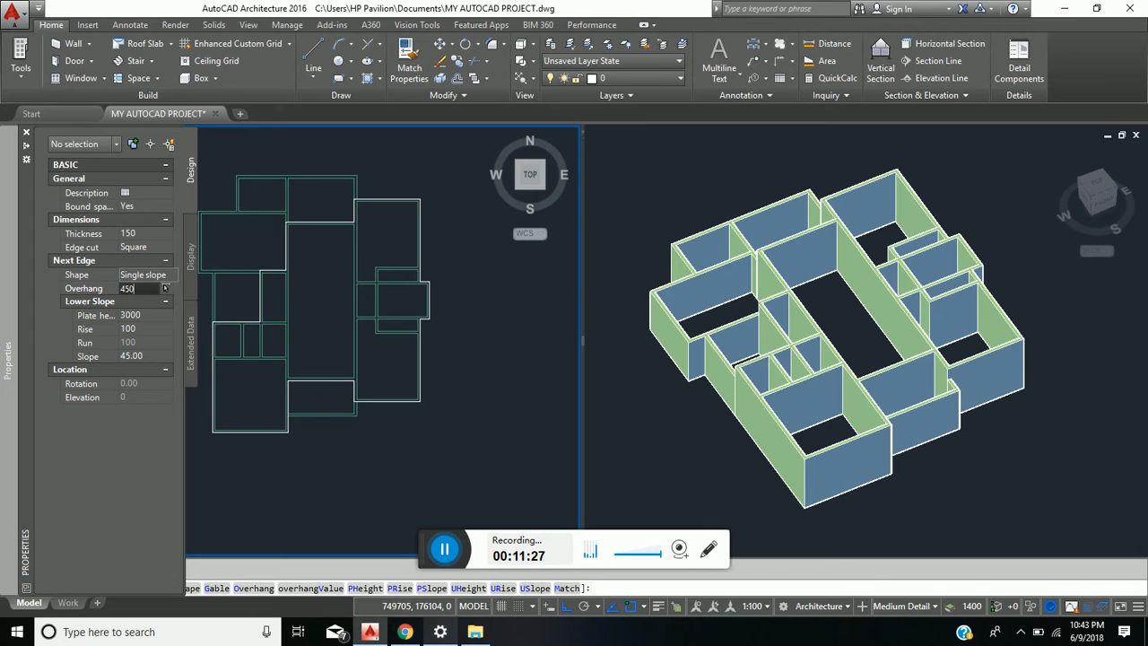
click(141, 318)
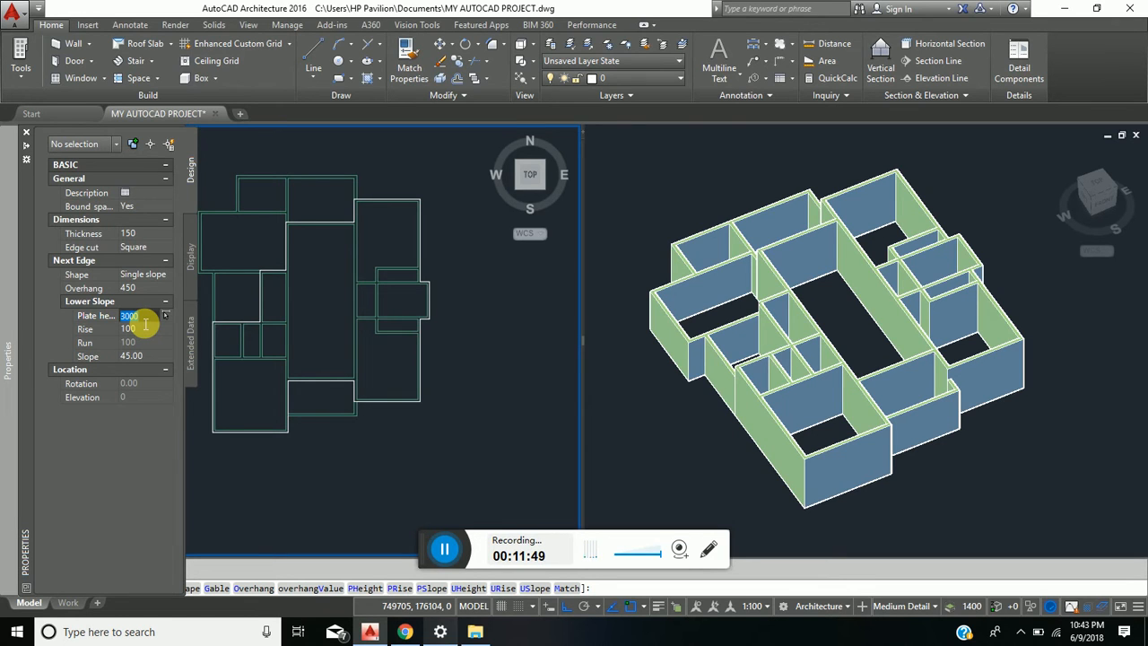
text(3)
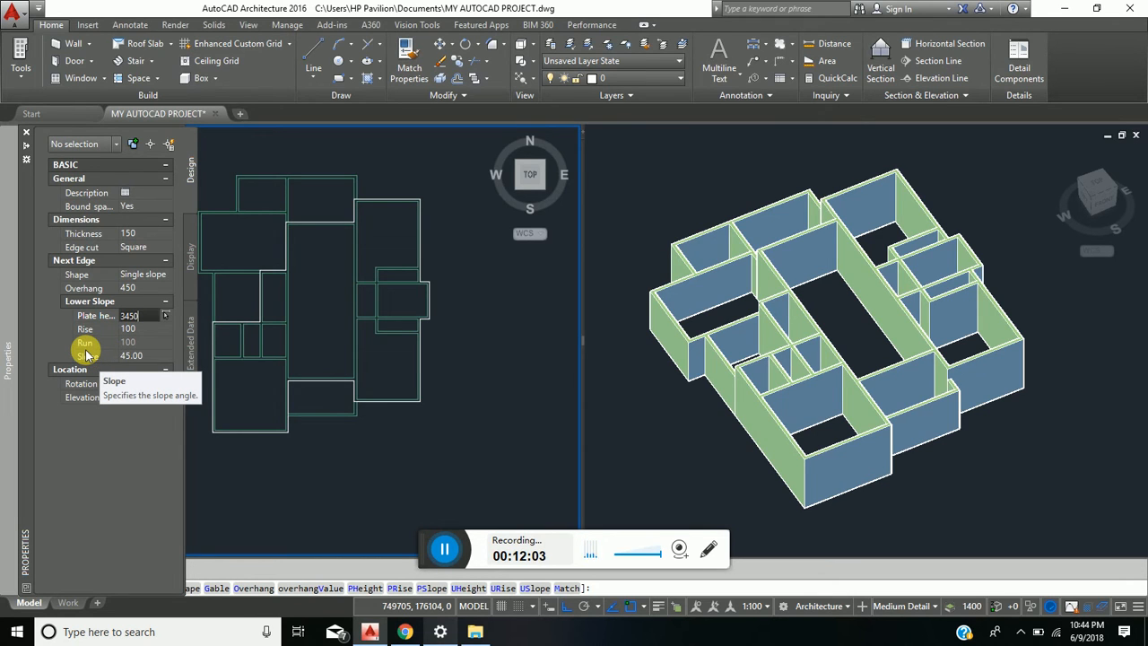
click(135, 356)
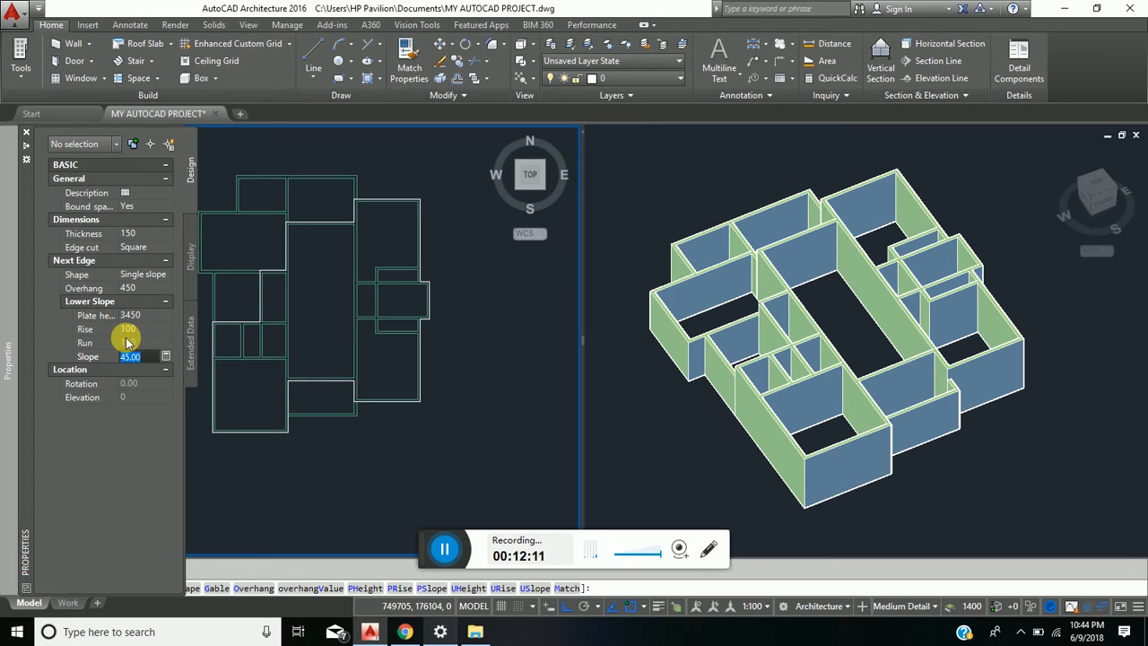
text(25)
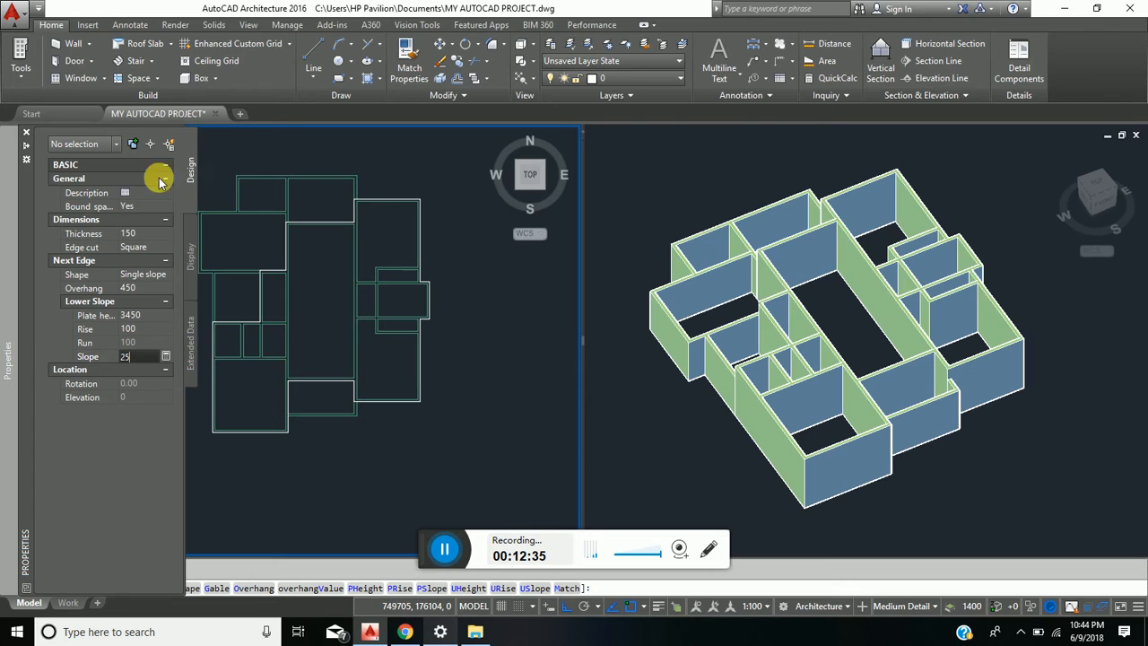
- Place the first roof edge along the west outer wall, from the house's southwest corner to the north end of the small rooms
scroll(254, 399, down, 4)
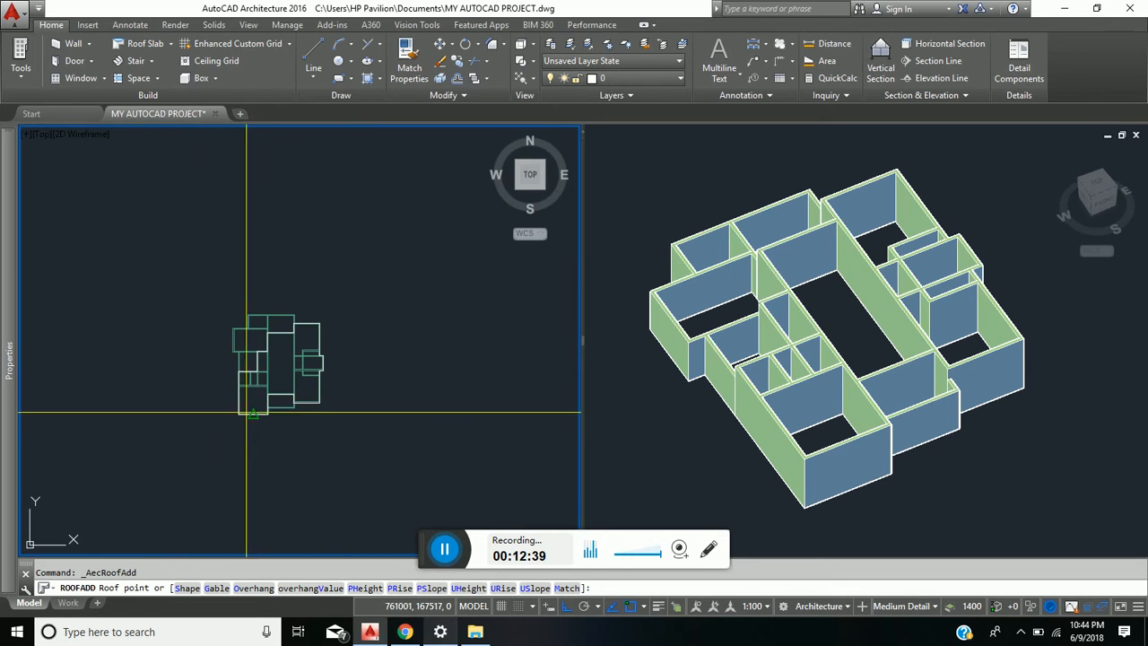
scroll(244, 411, up, 4)
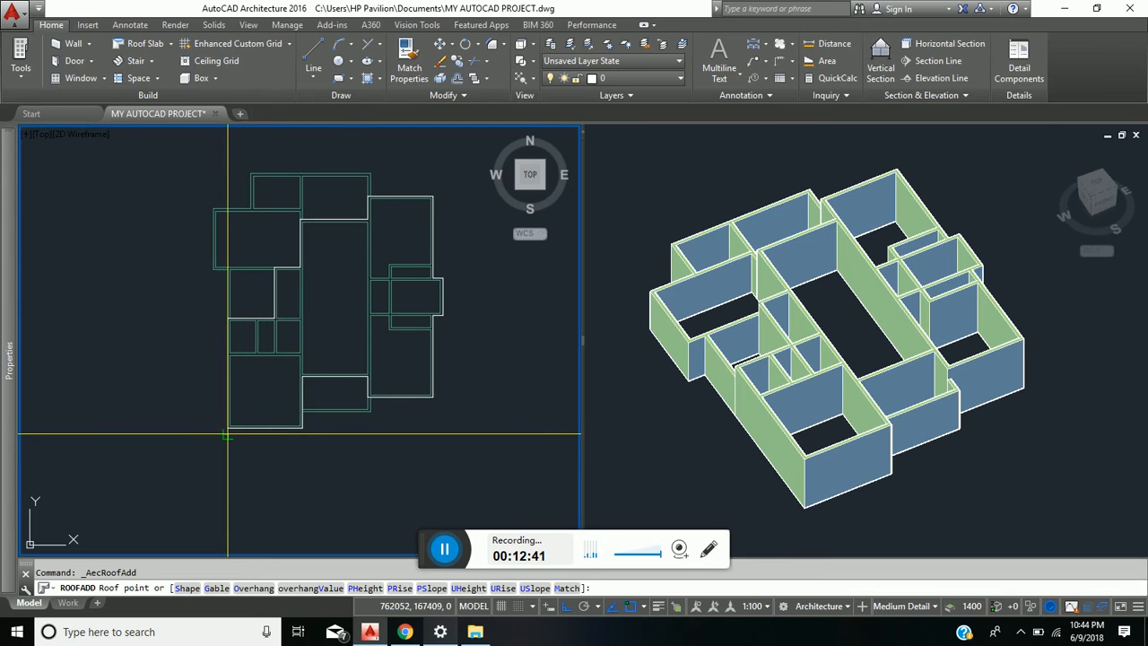
scroll(226, 422, up, 5)
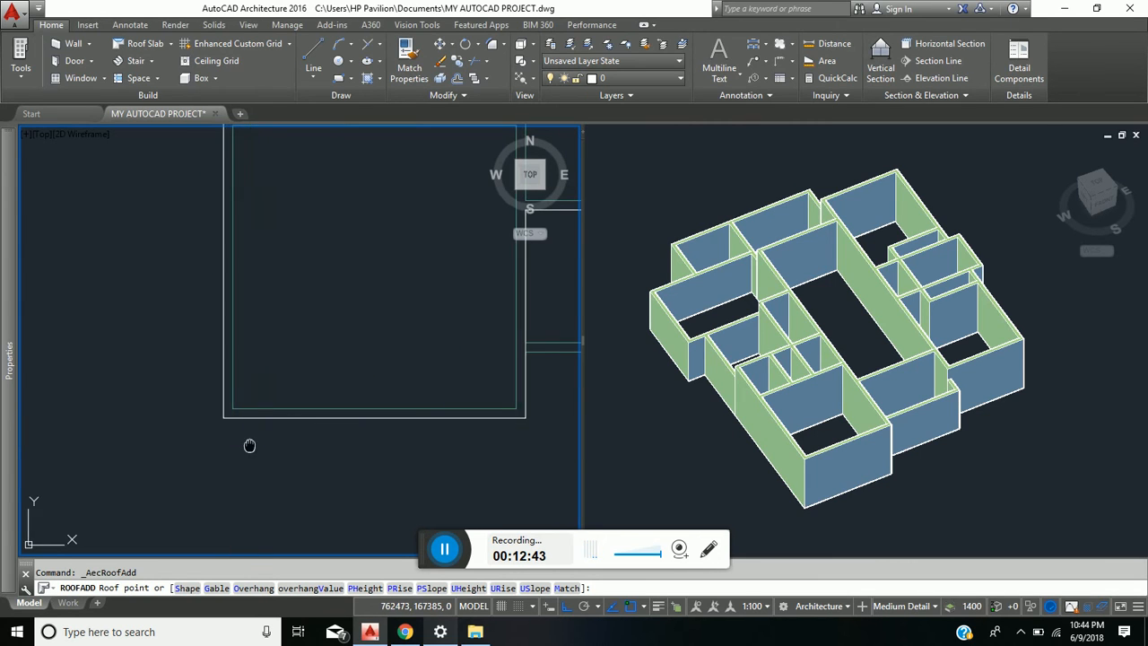
middle_drag(248, 443, 205, 469)
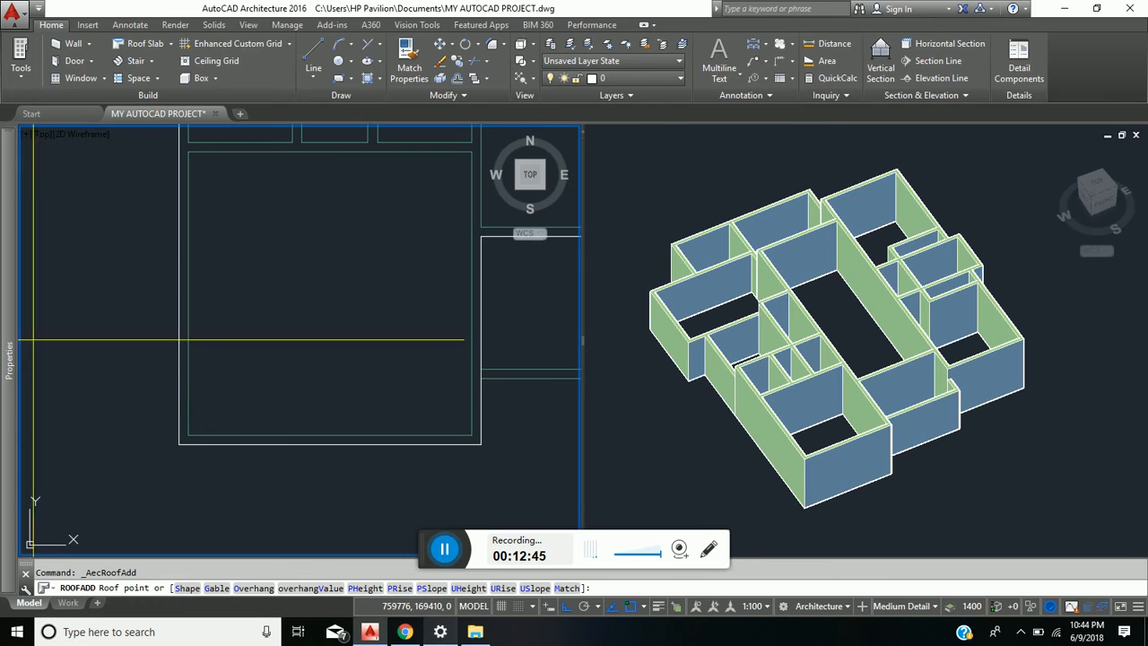
click(179, 443)
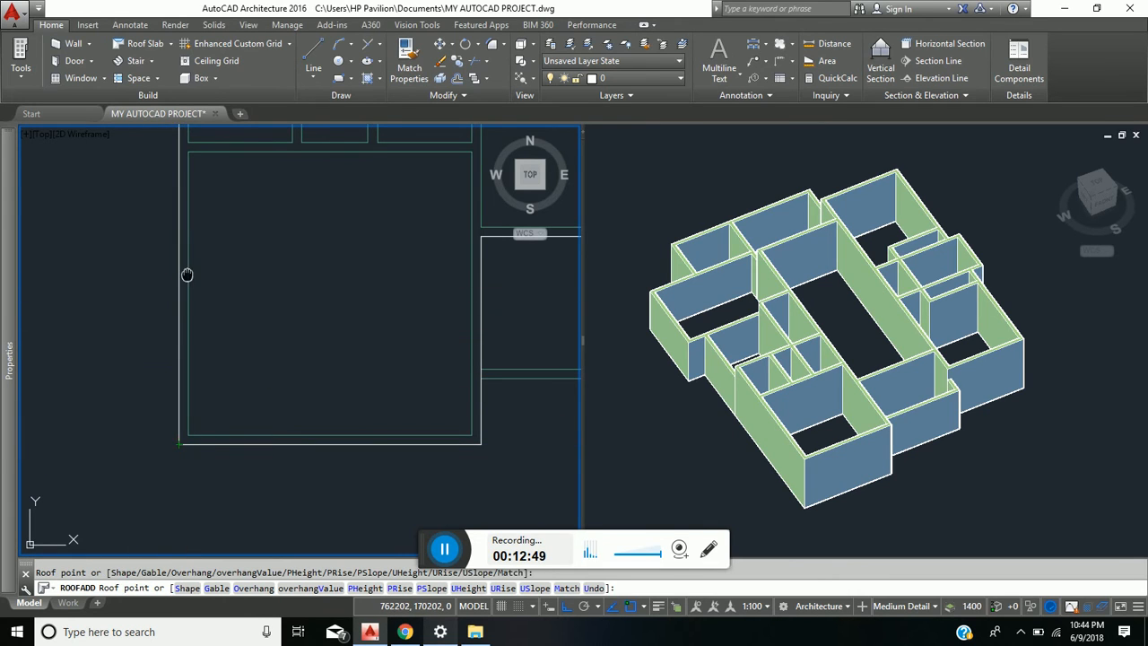
middle_drag(187, 269, 153, 468)
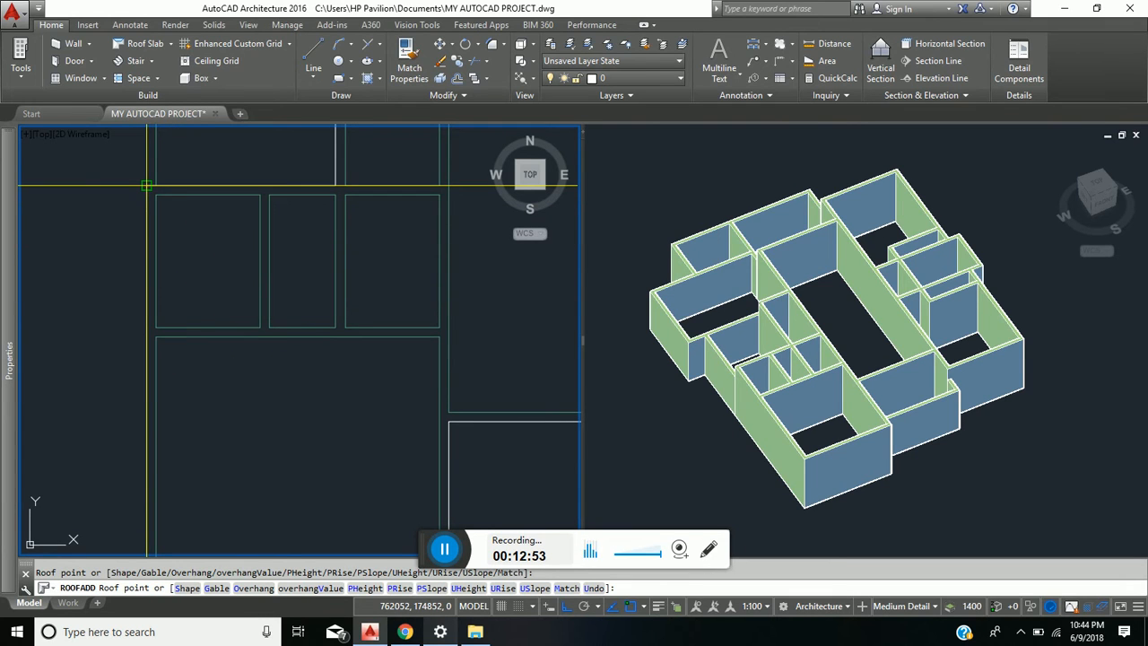
click(147, 186)
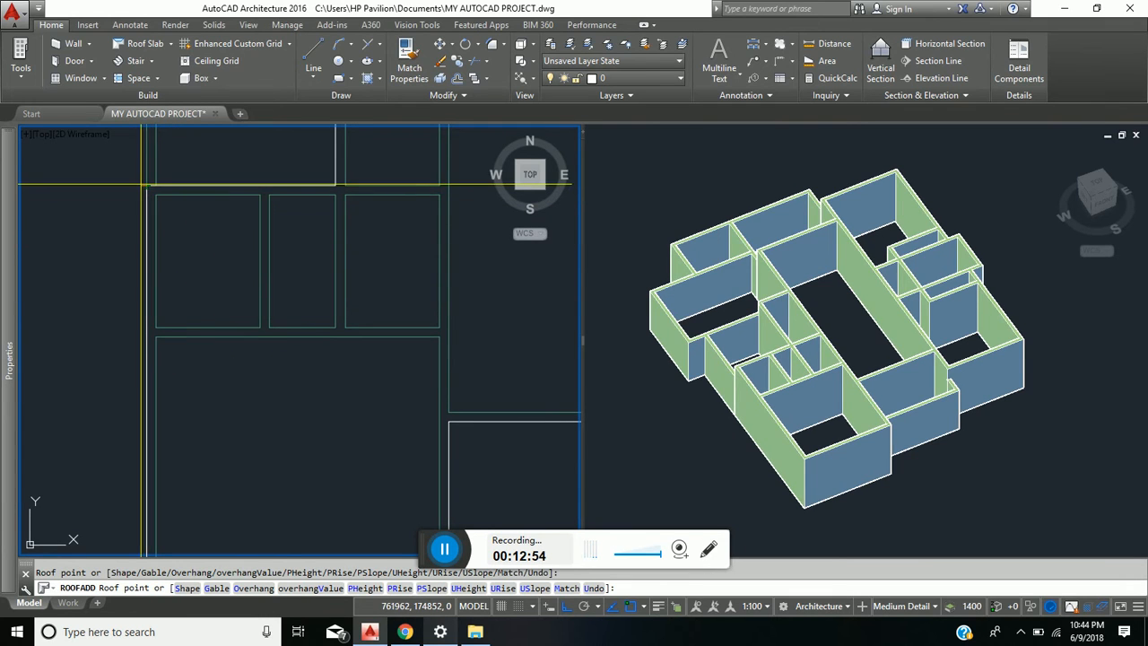
- Continue the roof outline through the stepped wall corners northwest of the small rooms until it meets the hall's west wall
click(336, 186)
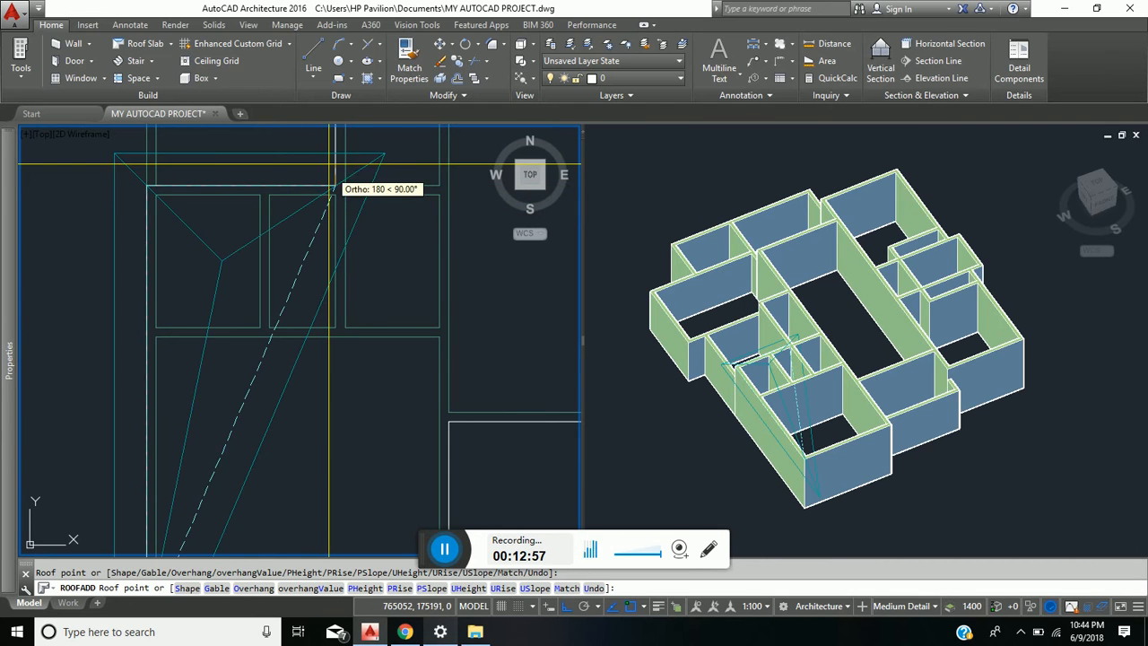
middle_drag(336, 185, 267, 360)
scroll(276, 235, up, 4)
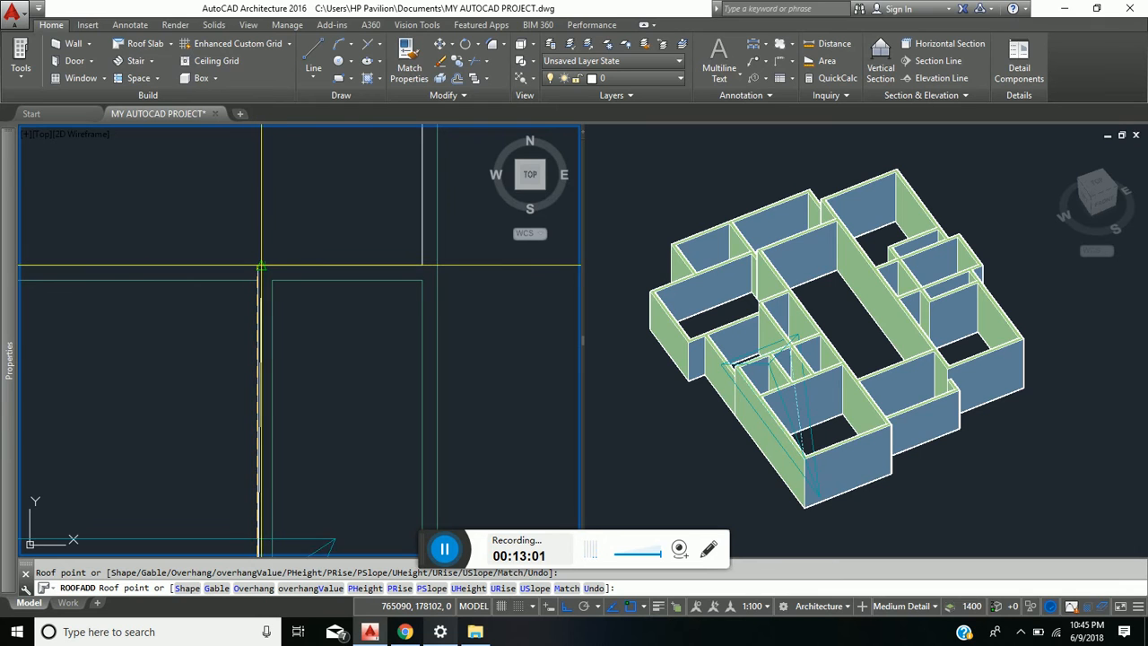
click(258, 265)
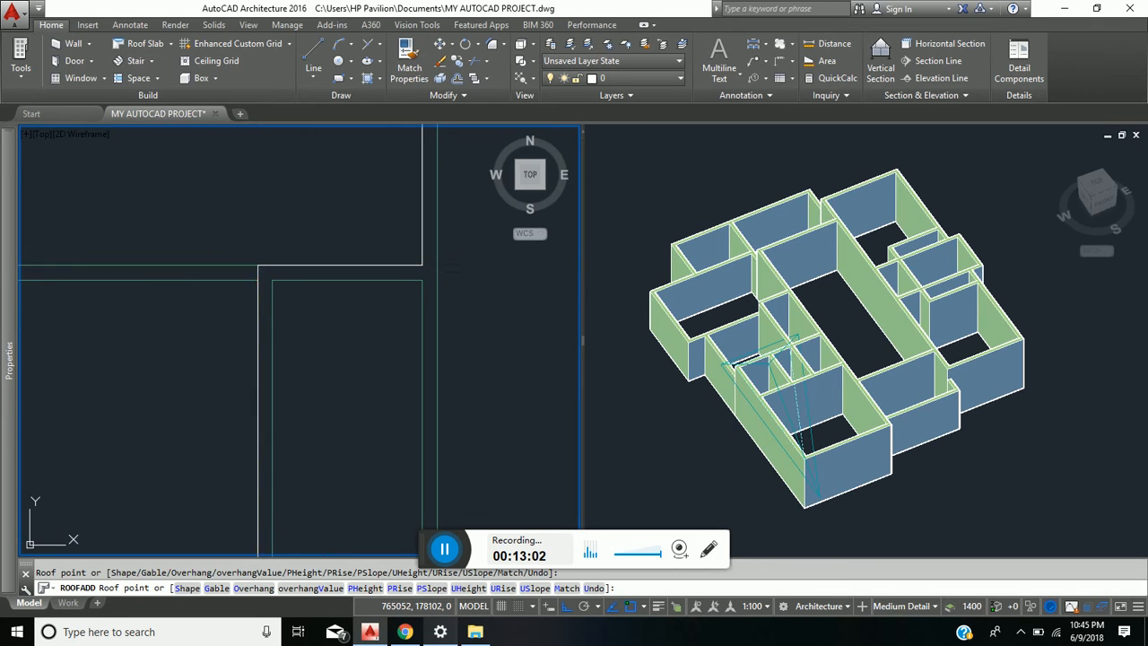
click(421, 265)
- Extend the roof outline up the hall's west wall, along its north wall and up to the northeast room's northwest corner
scroll(422, 265, down, 4)
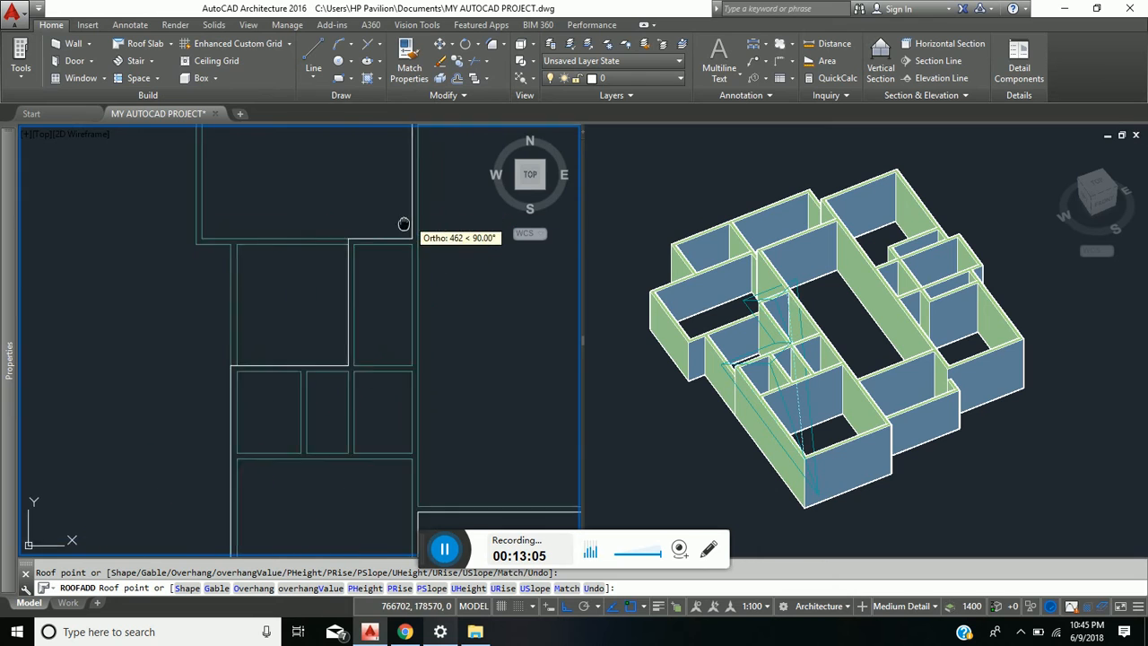
scroll(357, 272, up, 5)
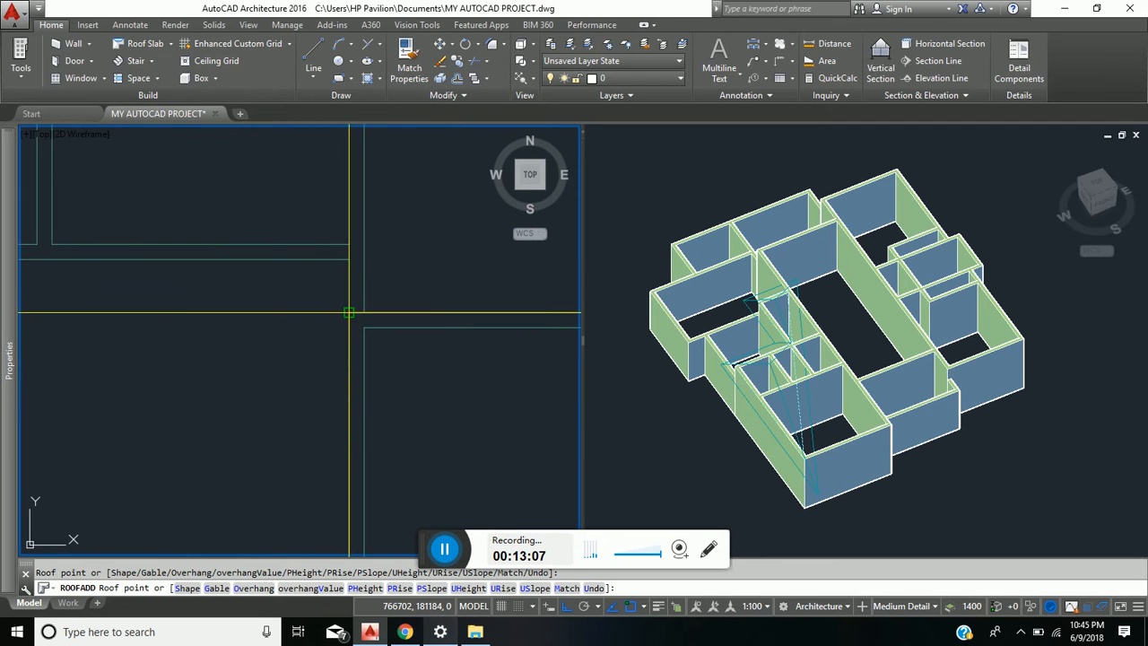
click(350, 314)
scroll(352, 315, down, 4)
middle_drag(341, 321, 170, 345)
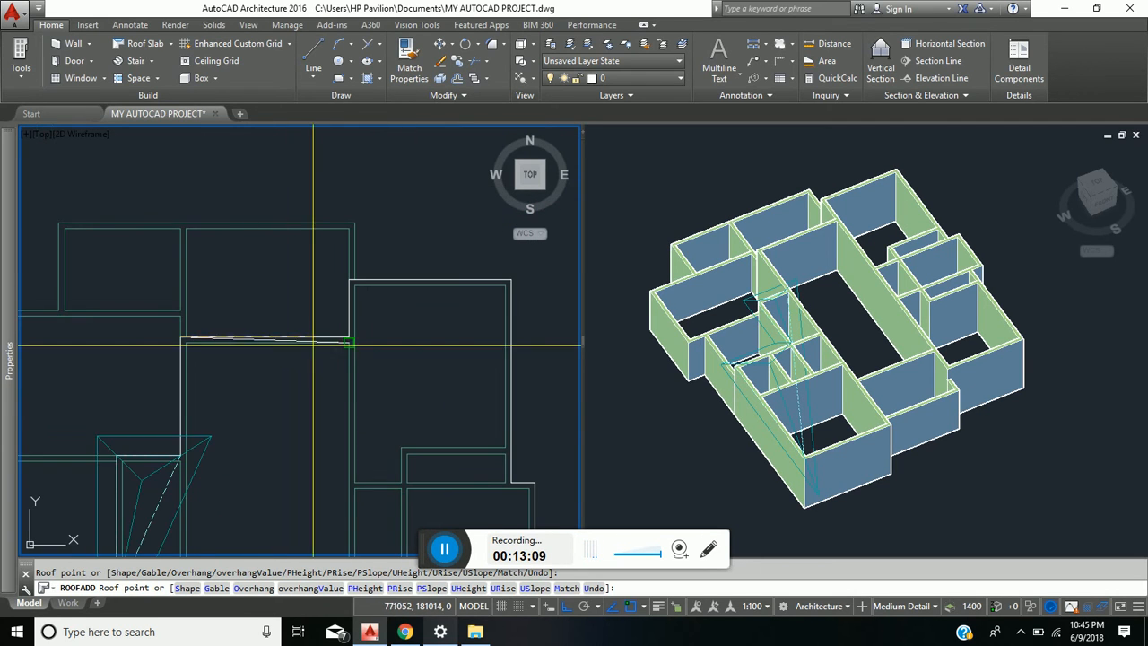
scroll(374, 349, up, 4)
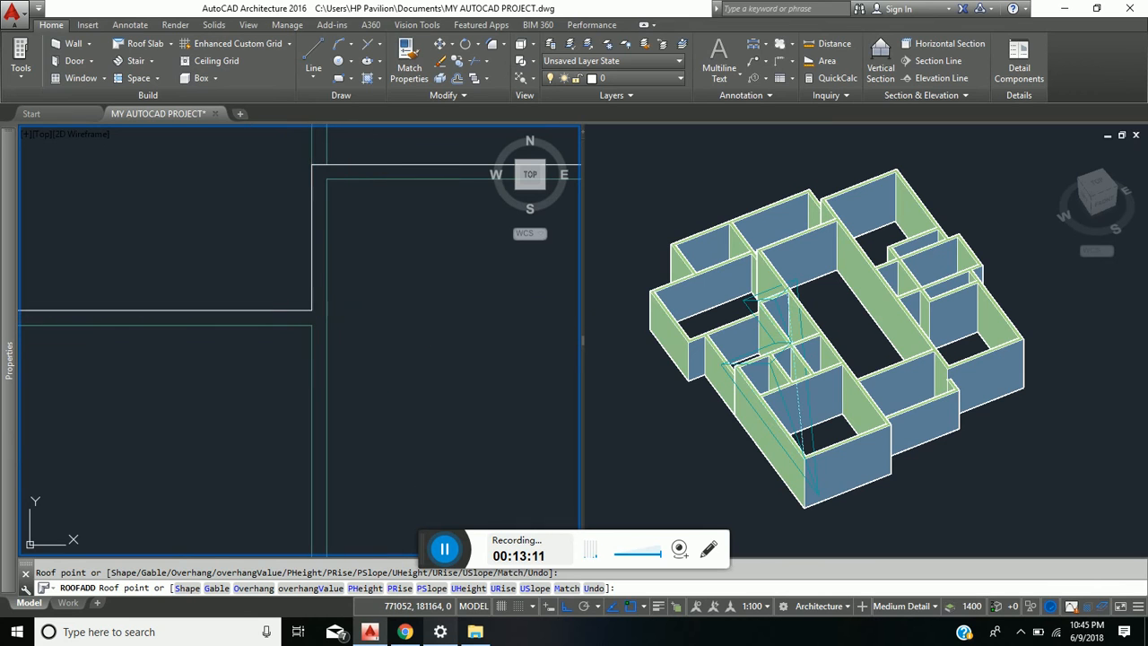
click(312, 308)
click(311, 165)
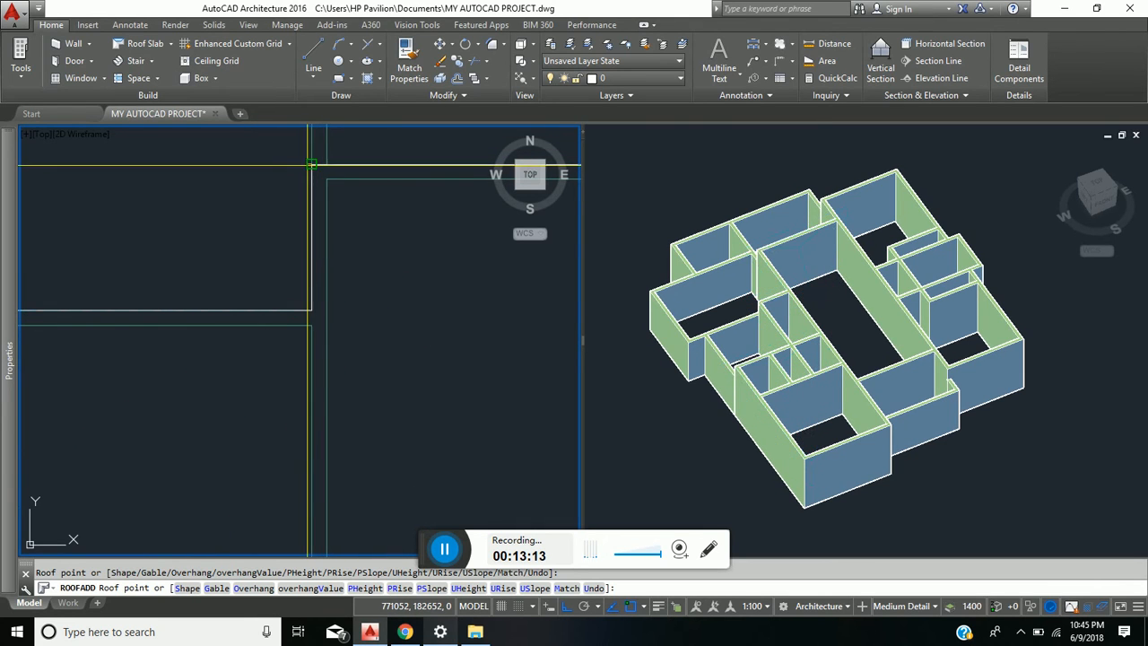
- Trace the roof outline along the northeast room's north wall and down the east wall to the small eastern projection
mouse_move(398, 244)
middle_down()
mouse_move(156, 292)
mouse_move(35, 331)
middle_up()
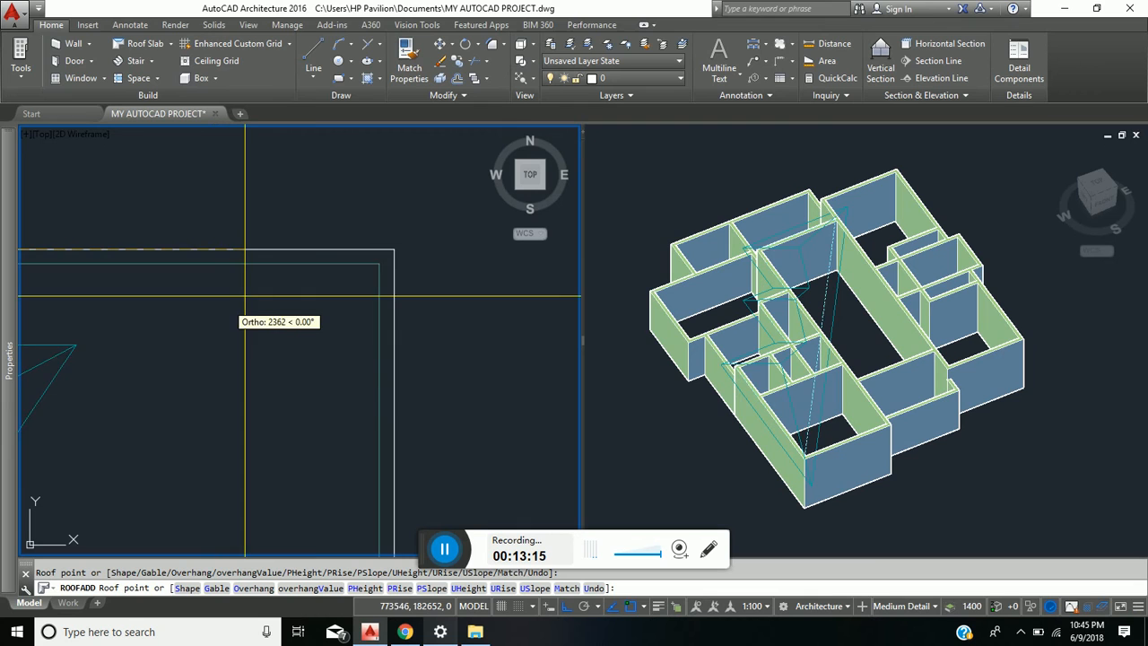
click(394, 249)
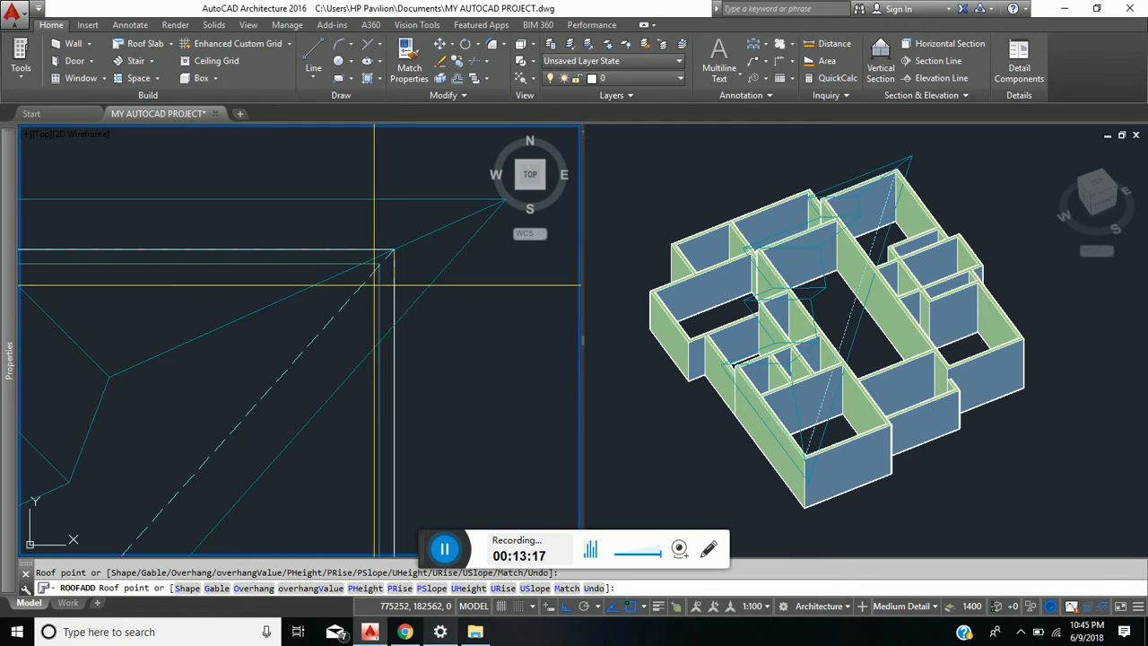
scroll(353, 328, down, 5)
middle_drag(354, 331, 318, 199)
scroll(323, 358, up, 3)
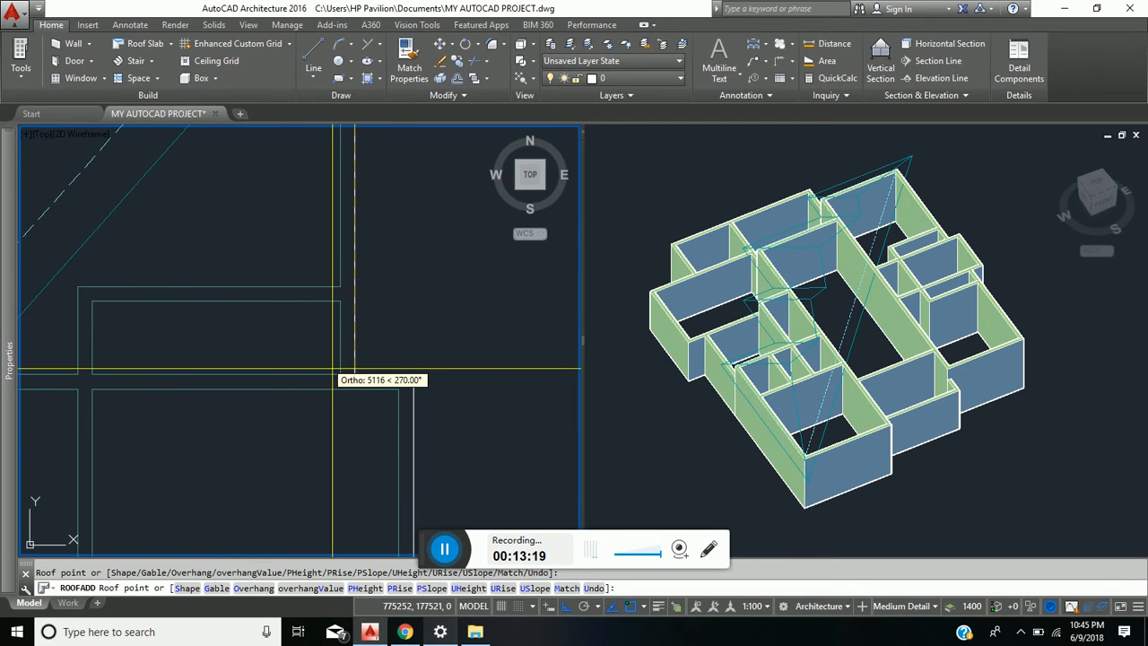
click(354, 374)
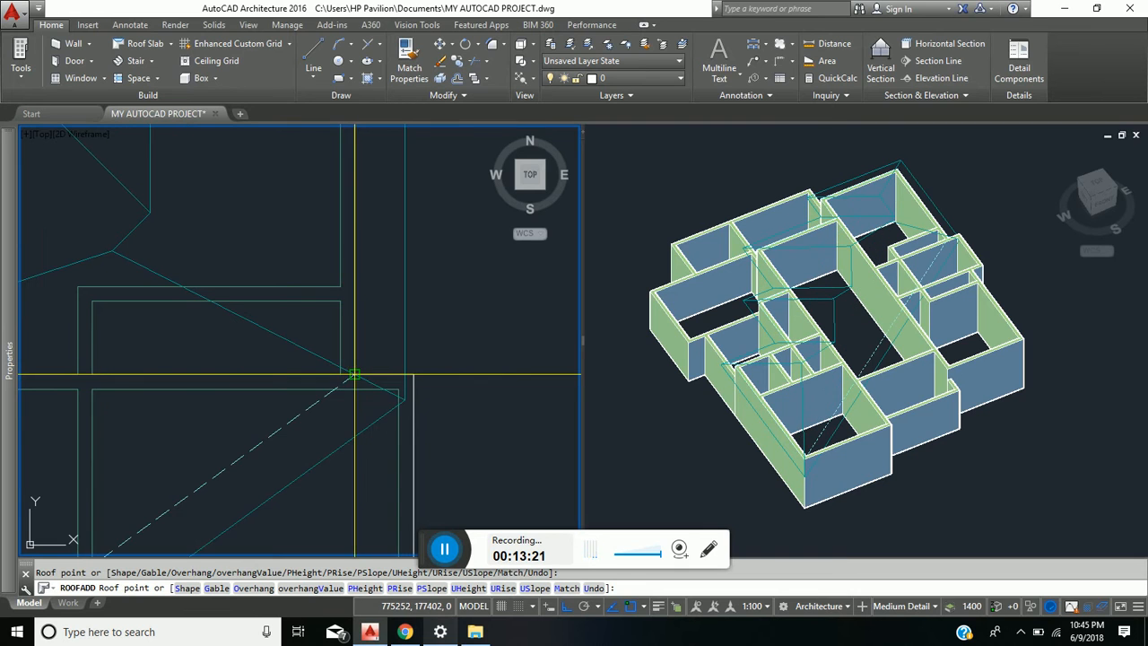
- Take the roof outline around the outer corners of the eastern projection and back to the main east wall
click(413, 374)
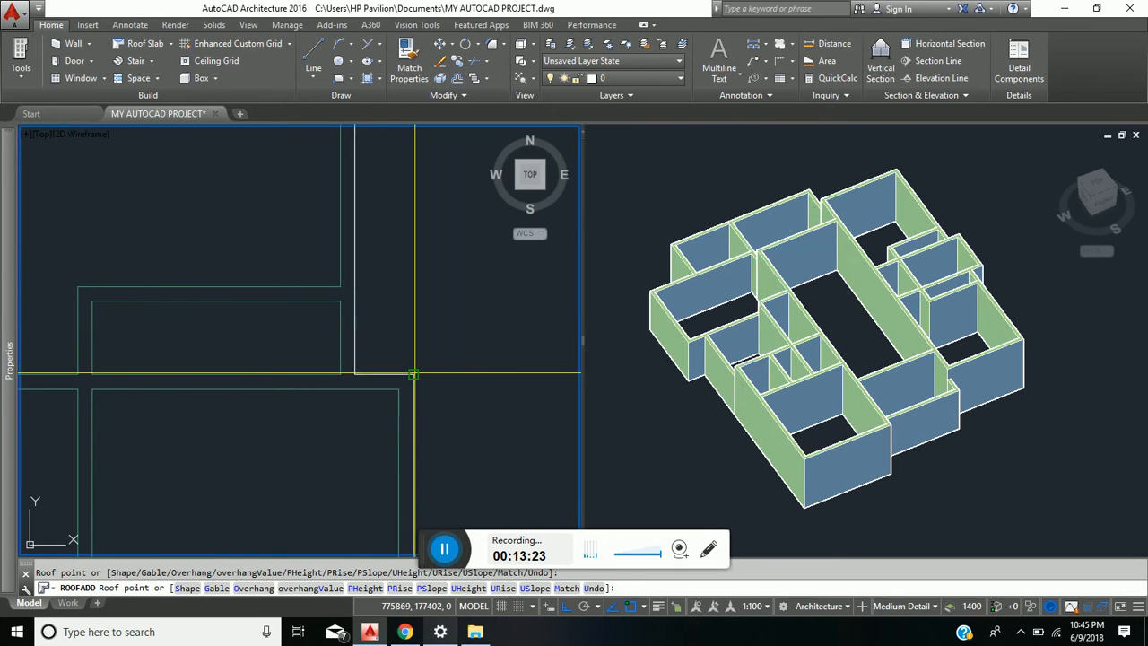
scroll(423, 437, down, 3)
middle_drag(420, 395, 403, 205)
scroll(395, 362, up, 3)
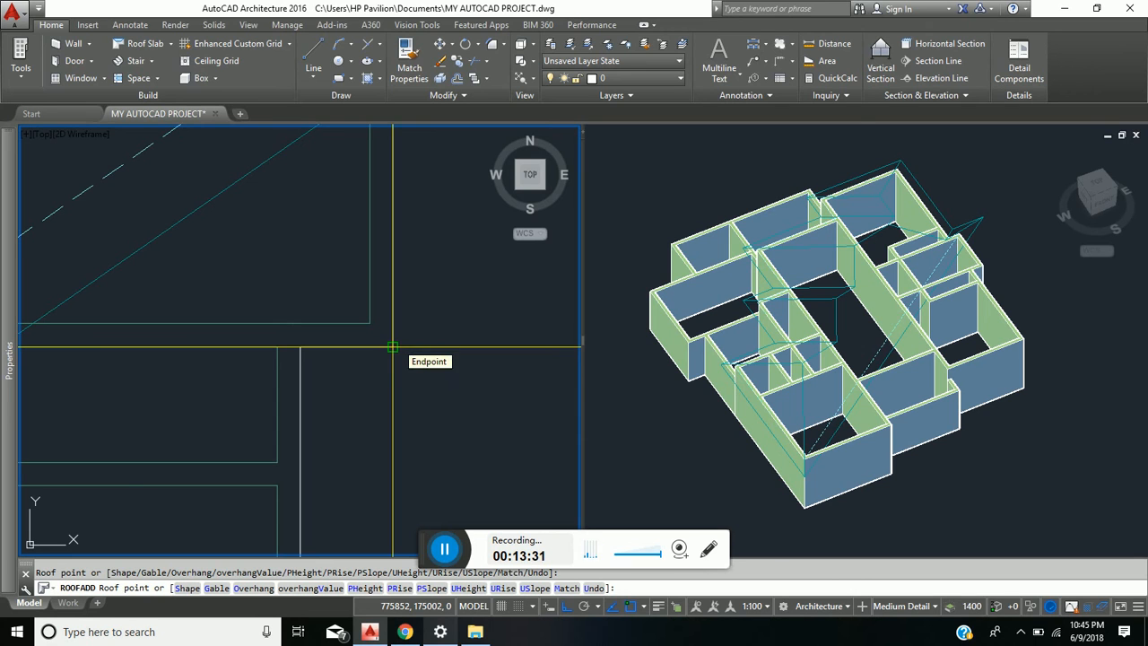
click(393, 347)
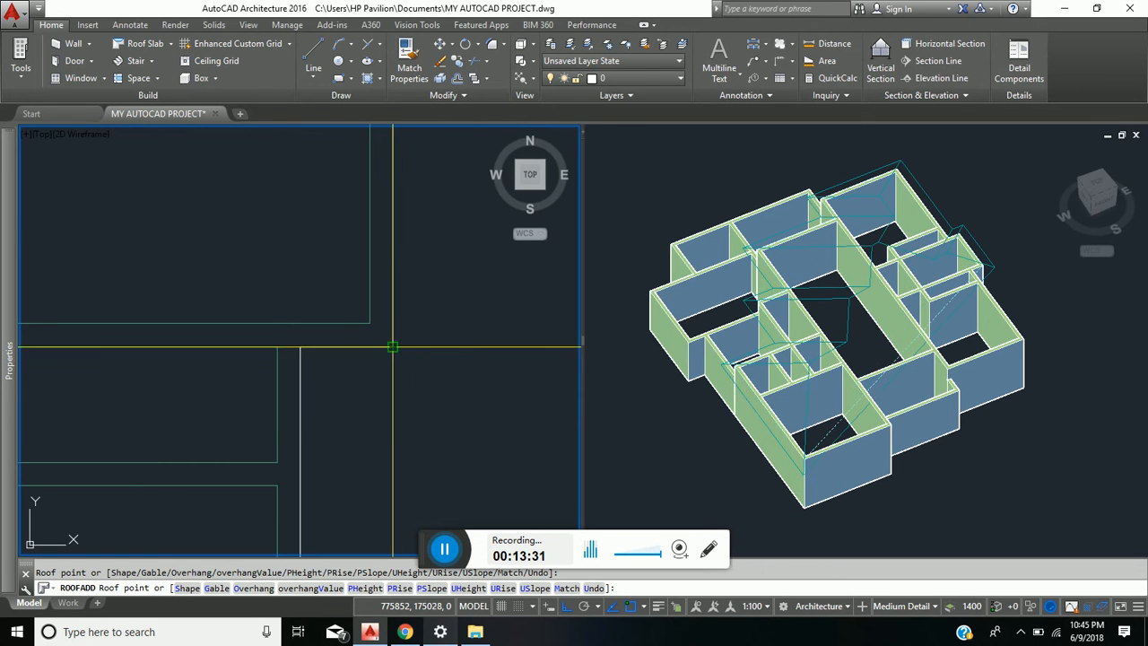
click(300, 346)
- Trace the roof outline around the southeast room's outer corners and up to the east end of the hall's south wall
scroll(328, 398, down, 6)
middle_drag(327, 391, 316, 373)
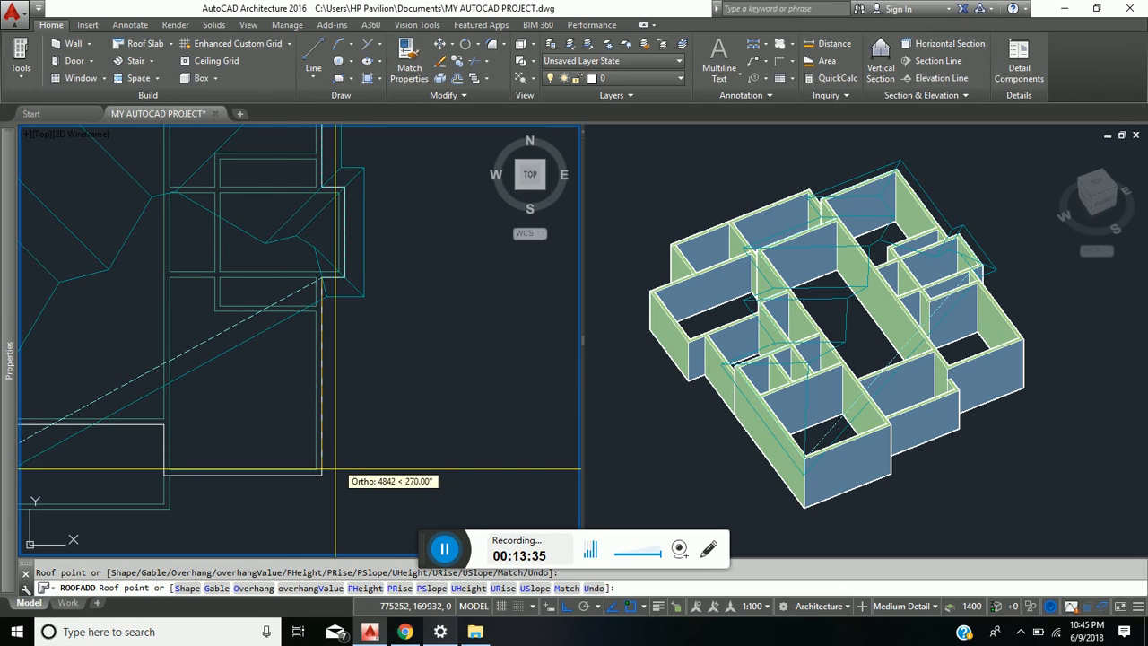
click(324, 474)
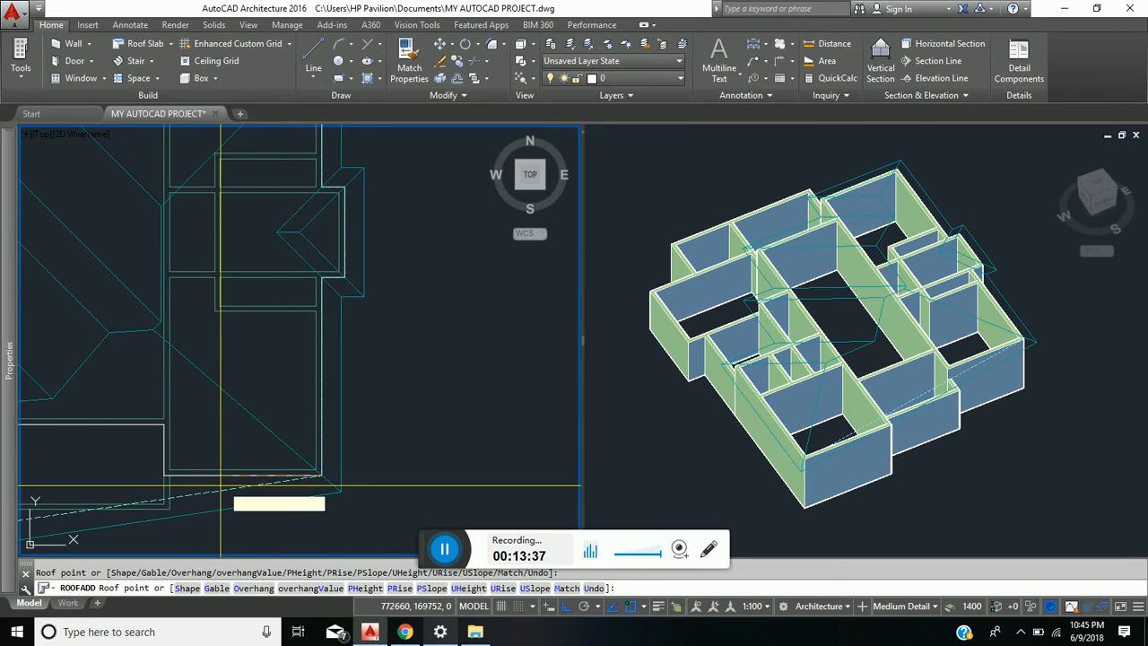
scroll(177, 474, up, 6)
click(119, 475)
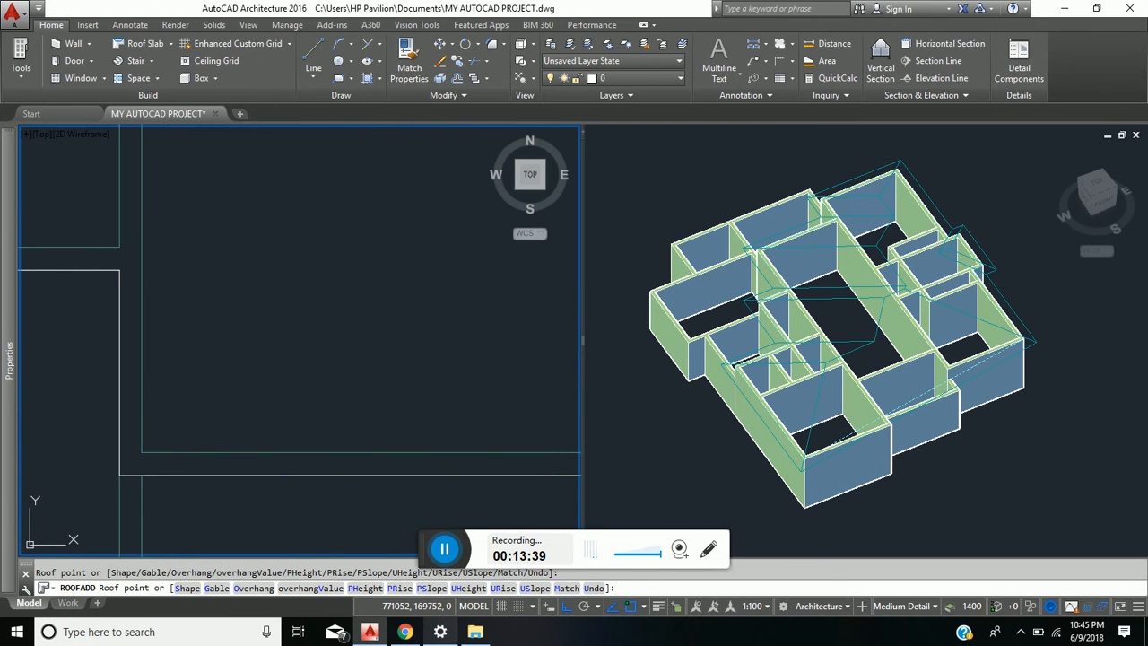
click(118, 270)
- Run the roof outline along the hall's south wall and down to the southwest room's southeast corner, and finish the roof
scroll(233, 329, down, 3)
middle_drag(233, 328, 402, 334)
scroll(242, 323, down, 6)
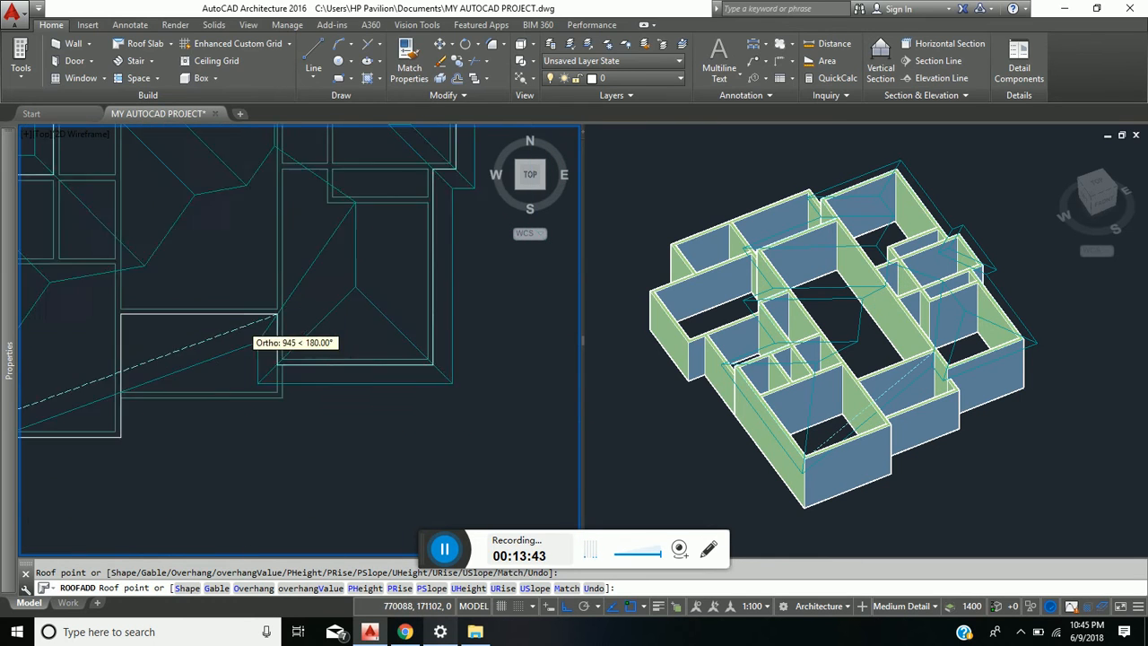
middle_drag(241, 323, 306, 321)
scroll(229, 325, up, 4)
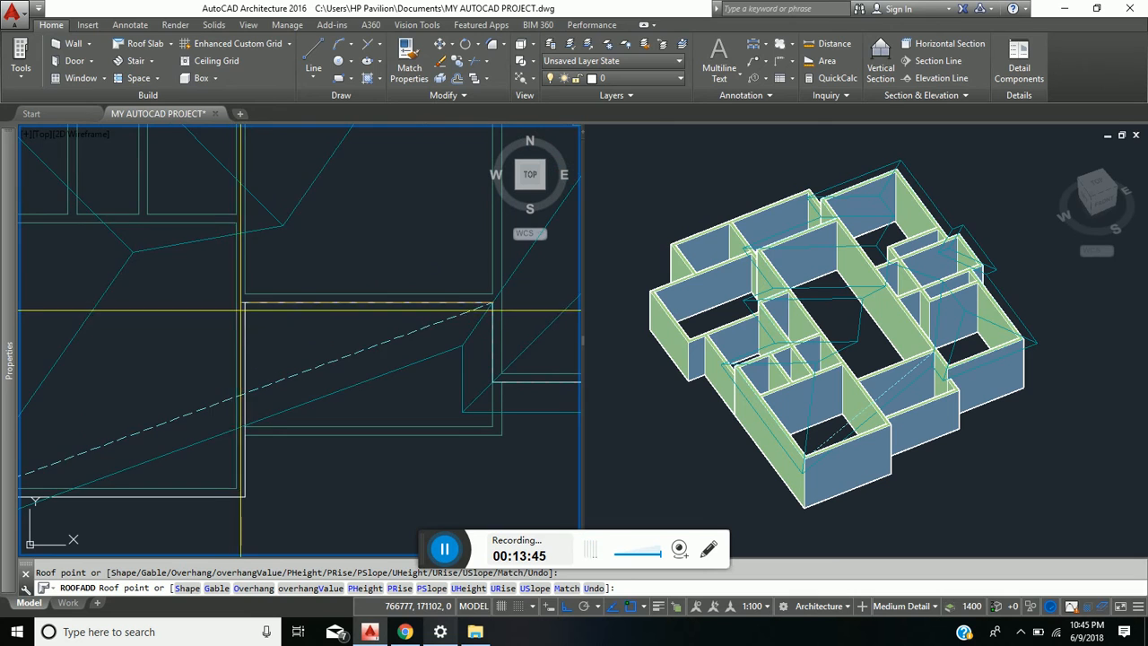
click(245, 303)
click(245, 436)
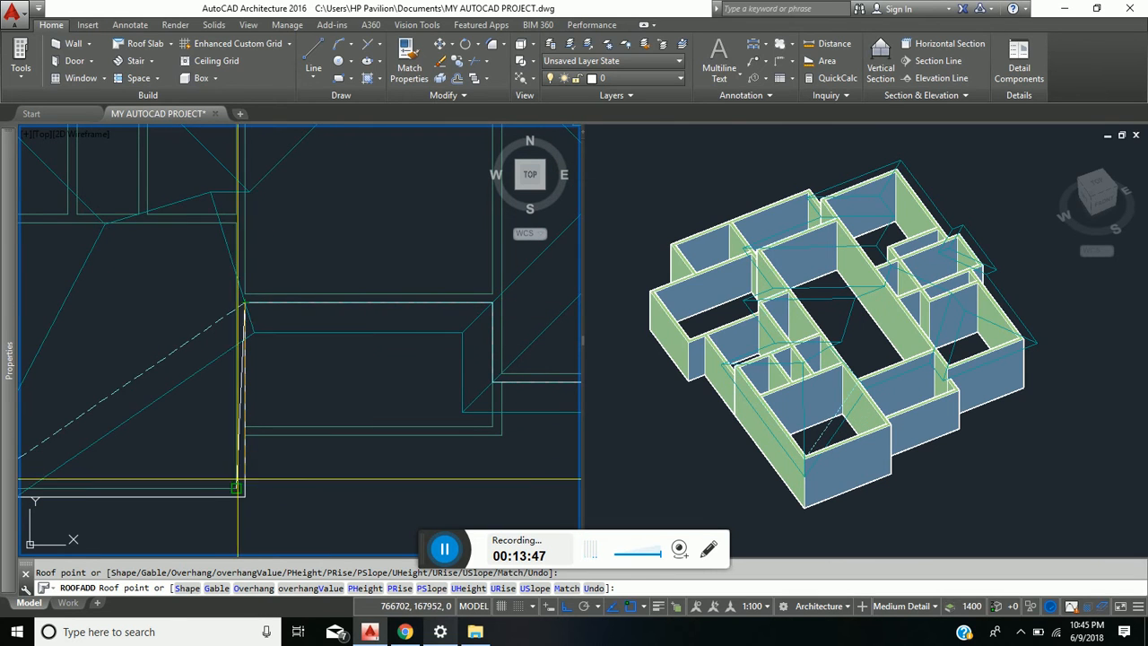
scroll(264, 467, down, 6)
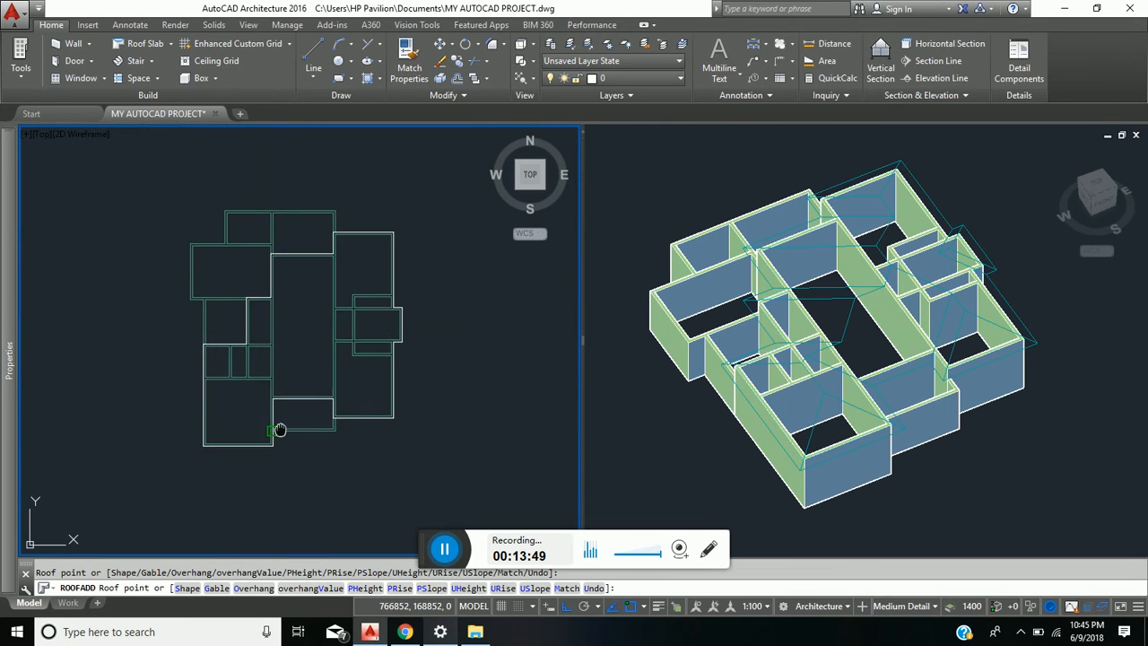
scroll(269, 432, up, 3)
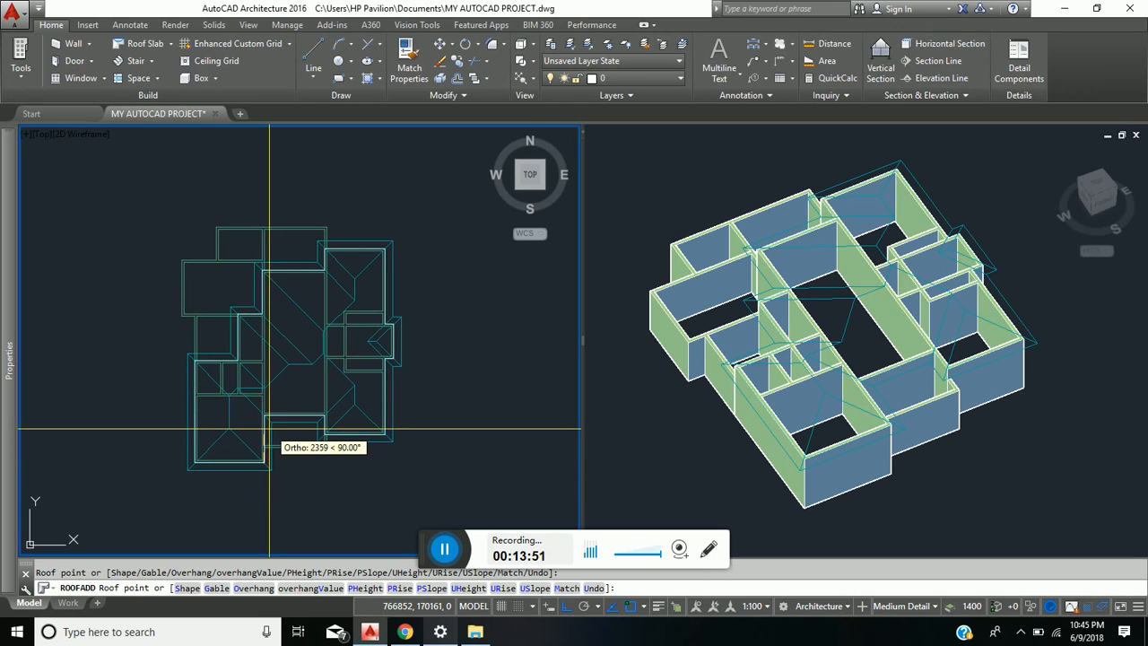
key(Return)
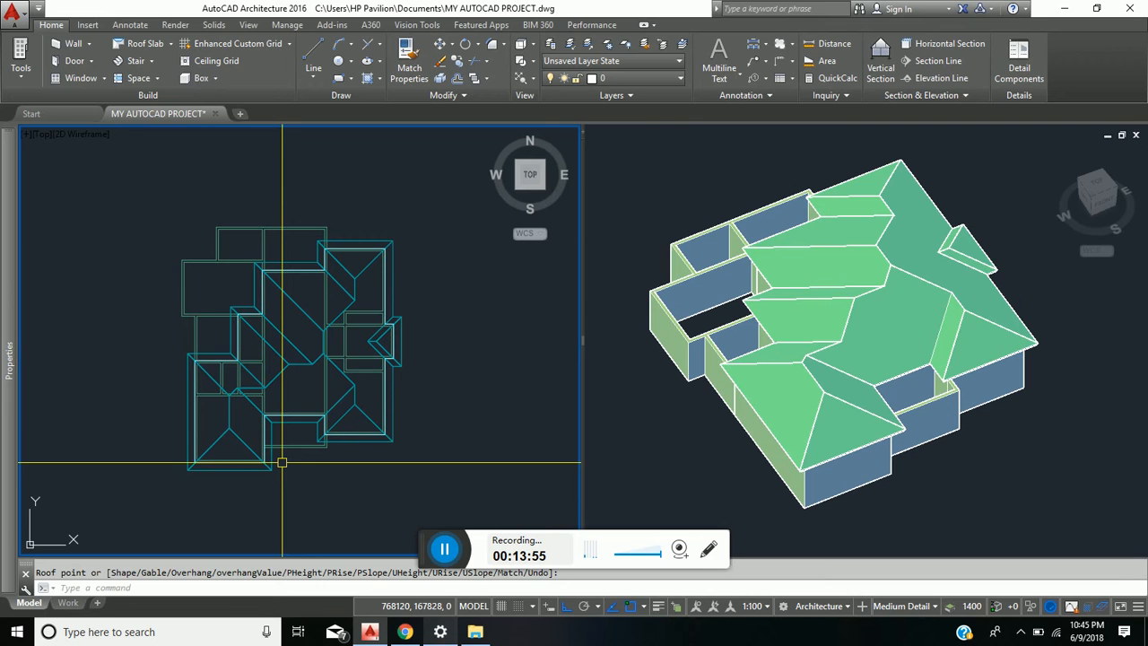
- Select the roof over the higher walls in the 3D view and change its lower slope angle
click(666, 433)
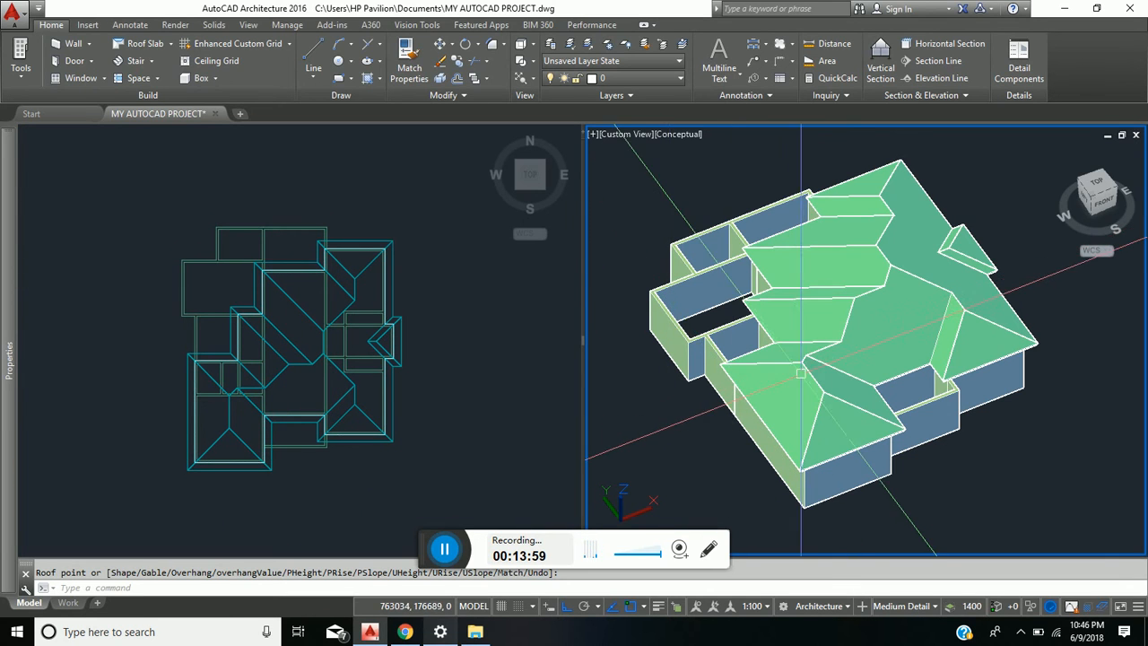
shift+middle_drag(843, 381, 818, 396)
key(Escape)
click(825, 311)
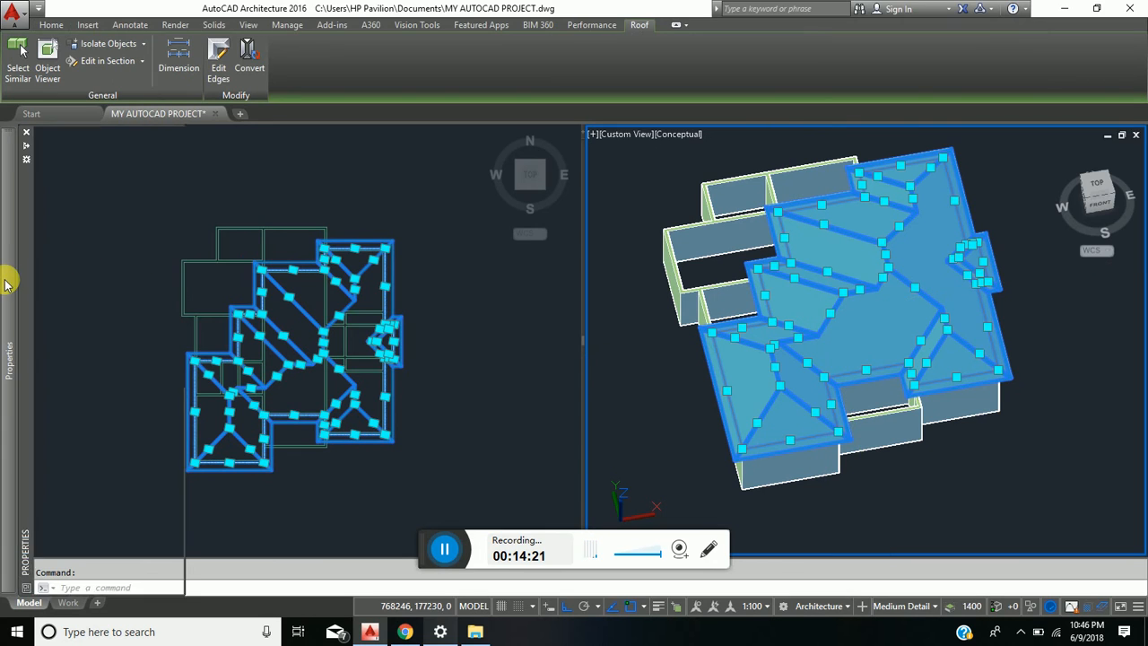
mouse_move(10, 278)
click(134, 371)
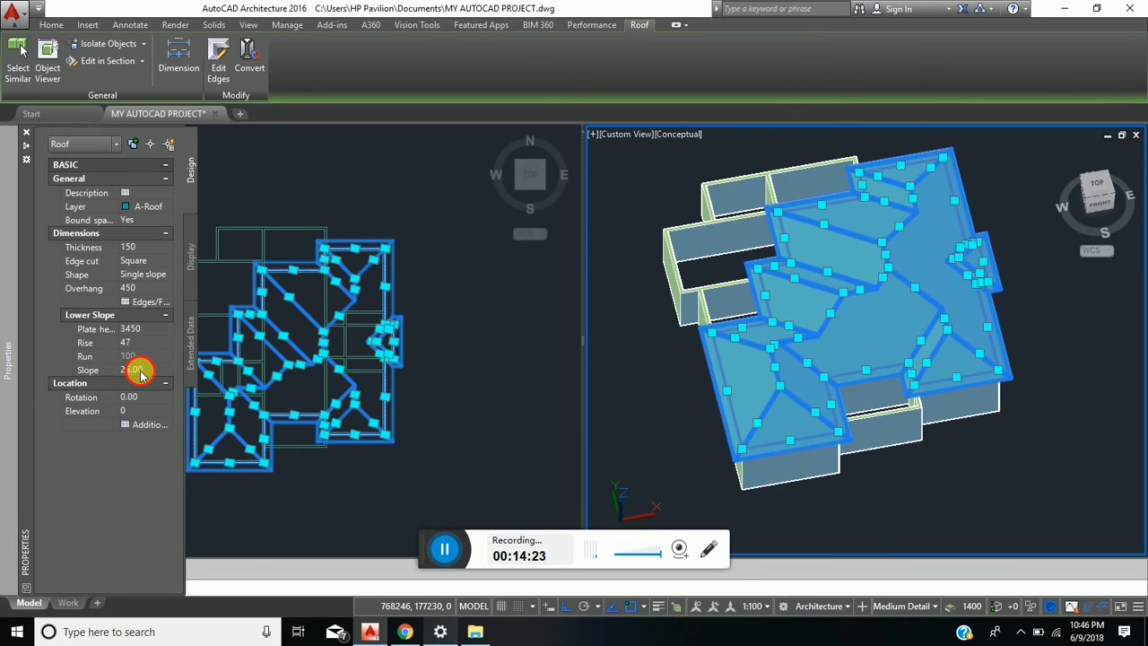
text(30)
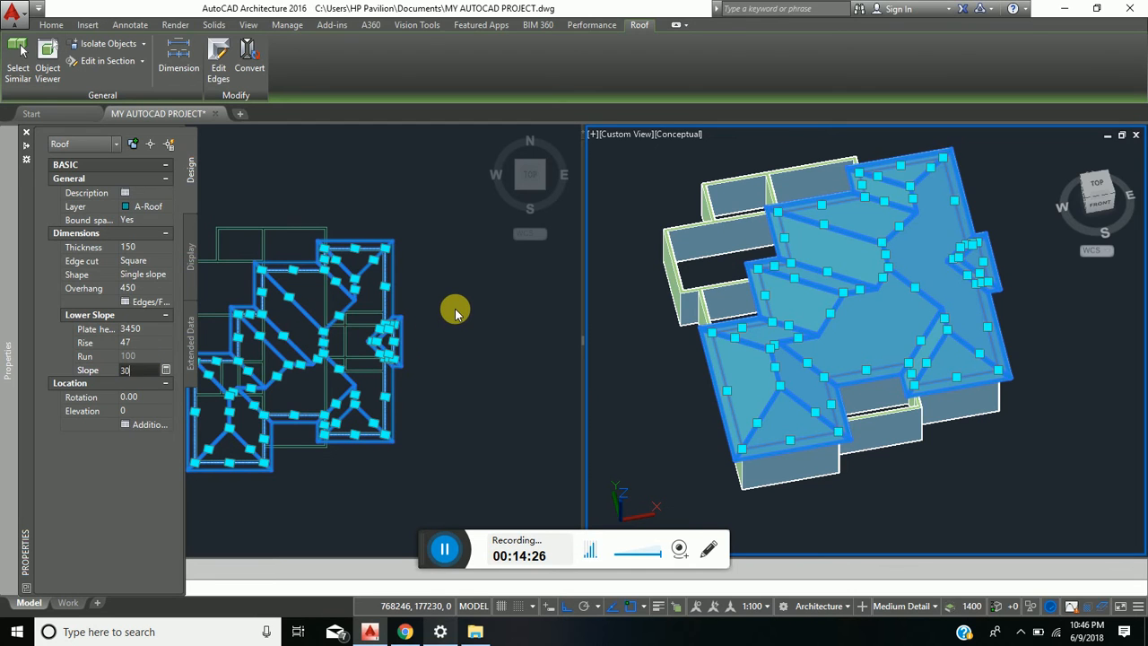
key(Return)
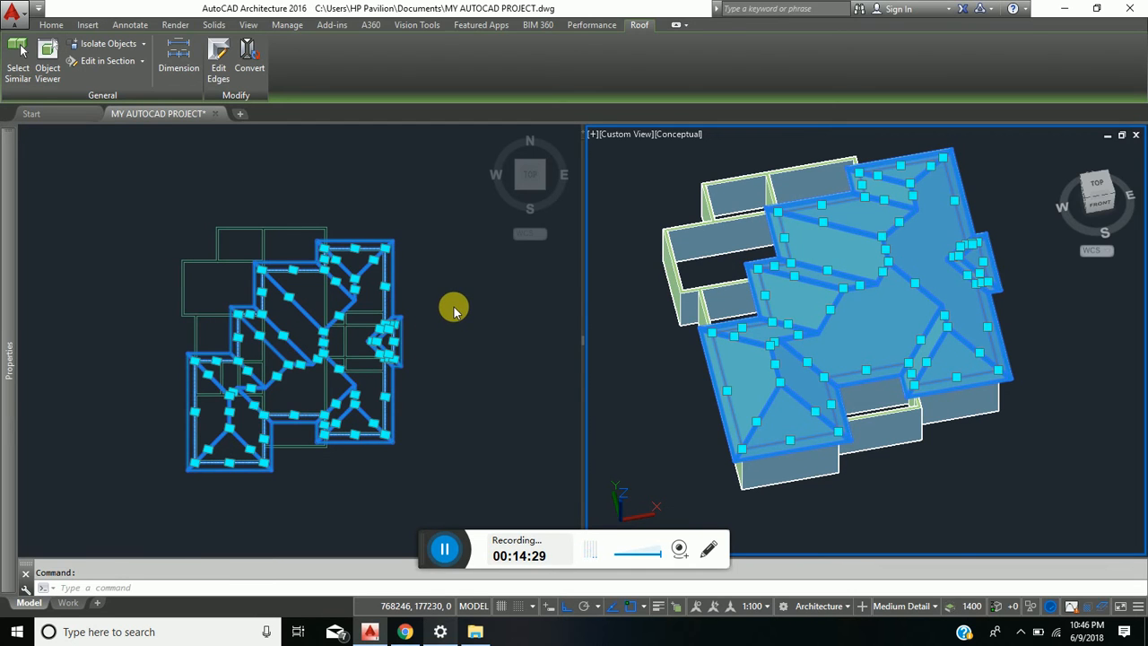
key(Escape)
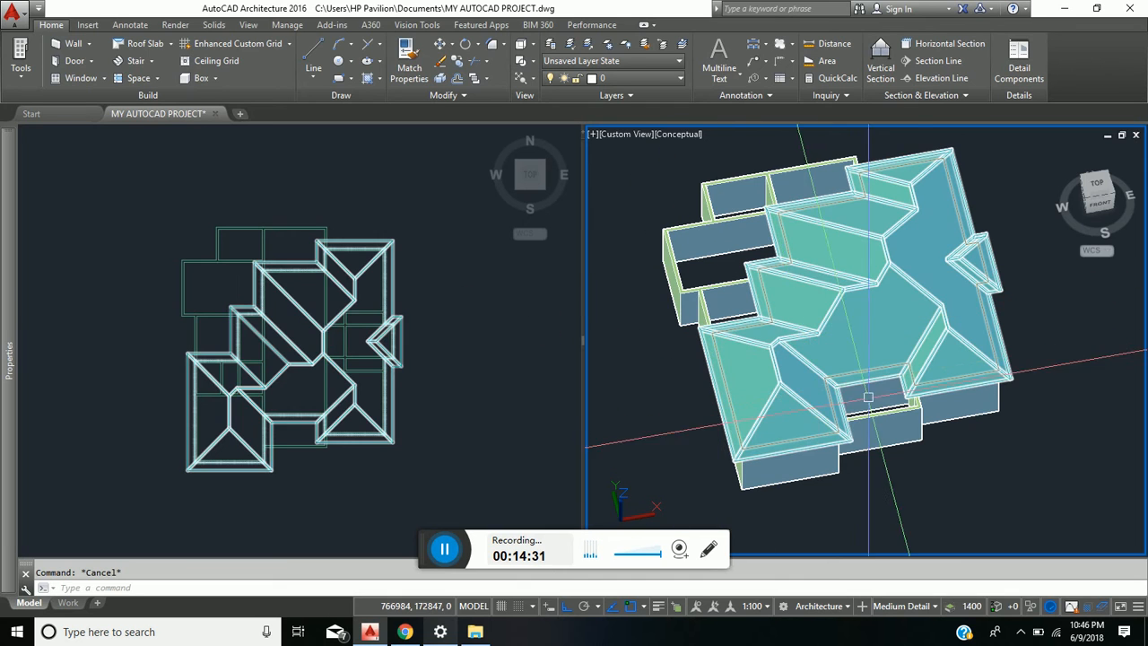
middle_drag(895, 381, 948, 389)
- Start a roof slab for the lower walls with a thickness of 150 and a base height of 2850
click(148, 363)
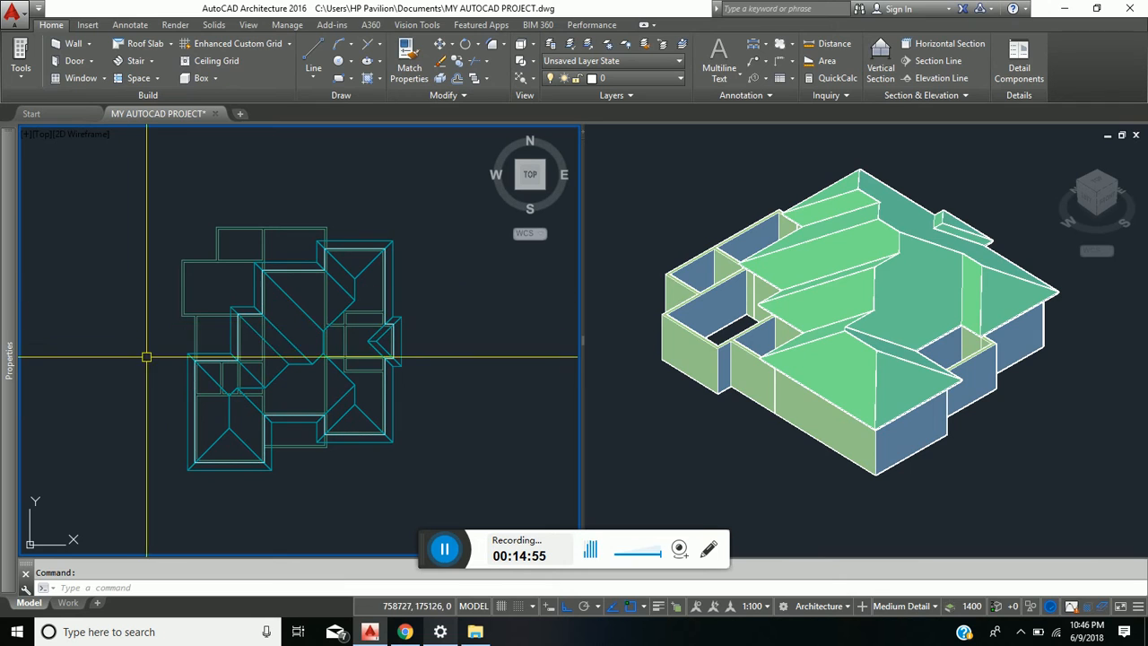
scroll(249, 310, up, 5)
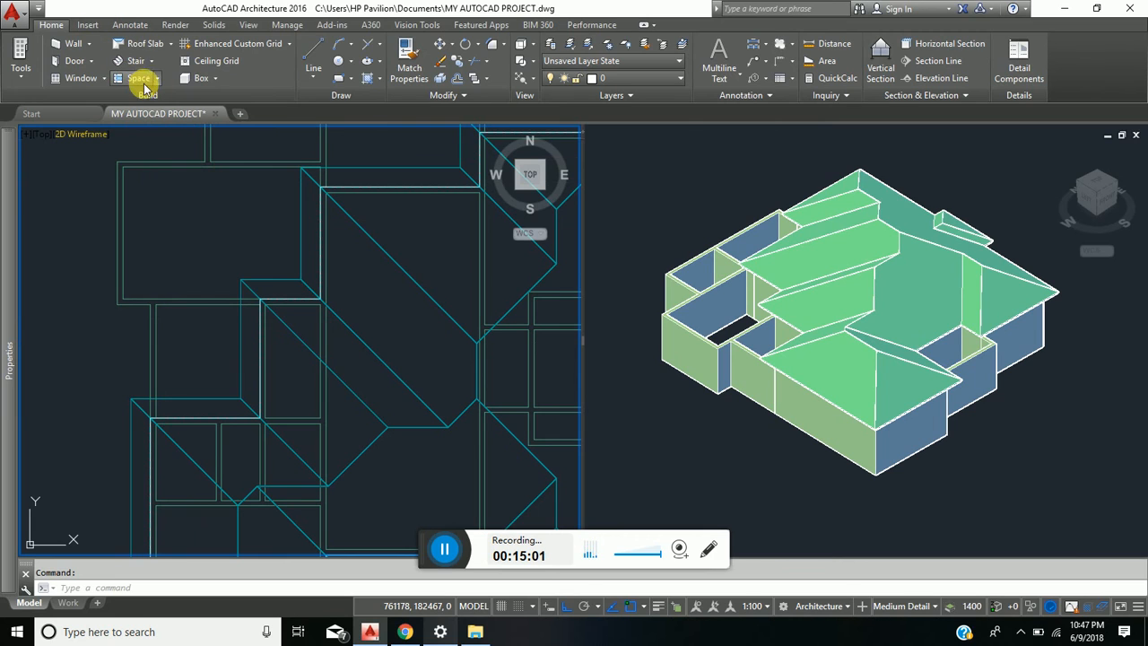
click(173, 45)
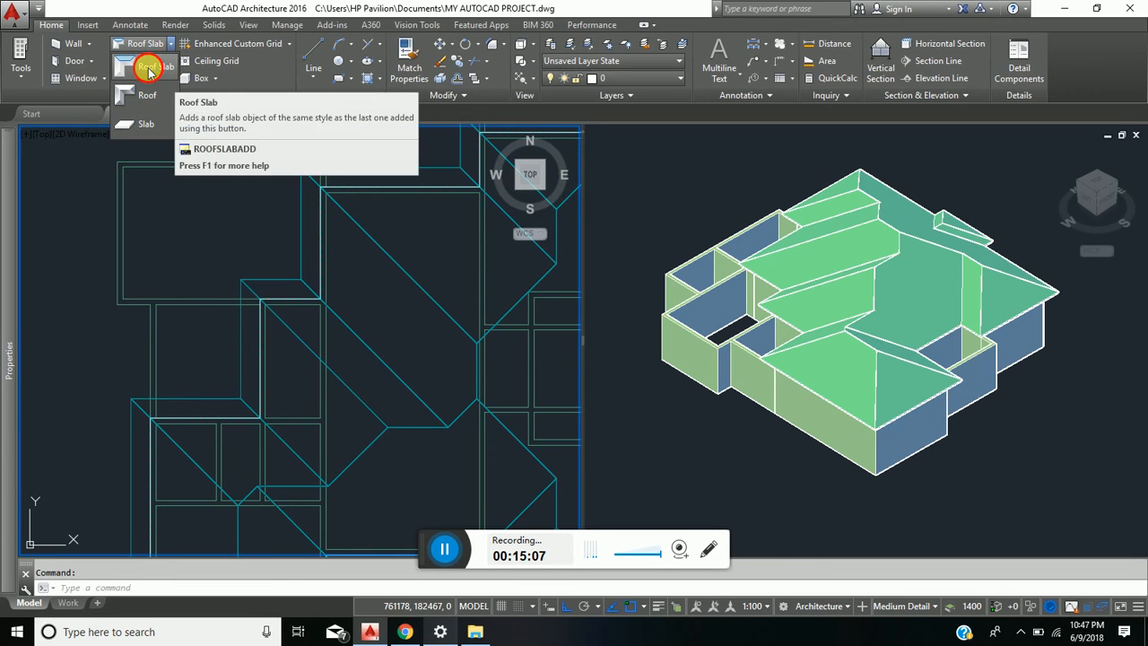
click(142, 43)
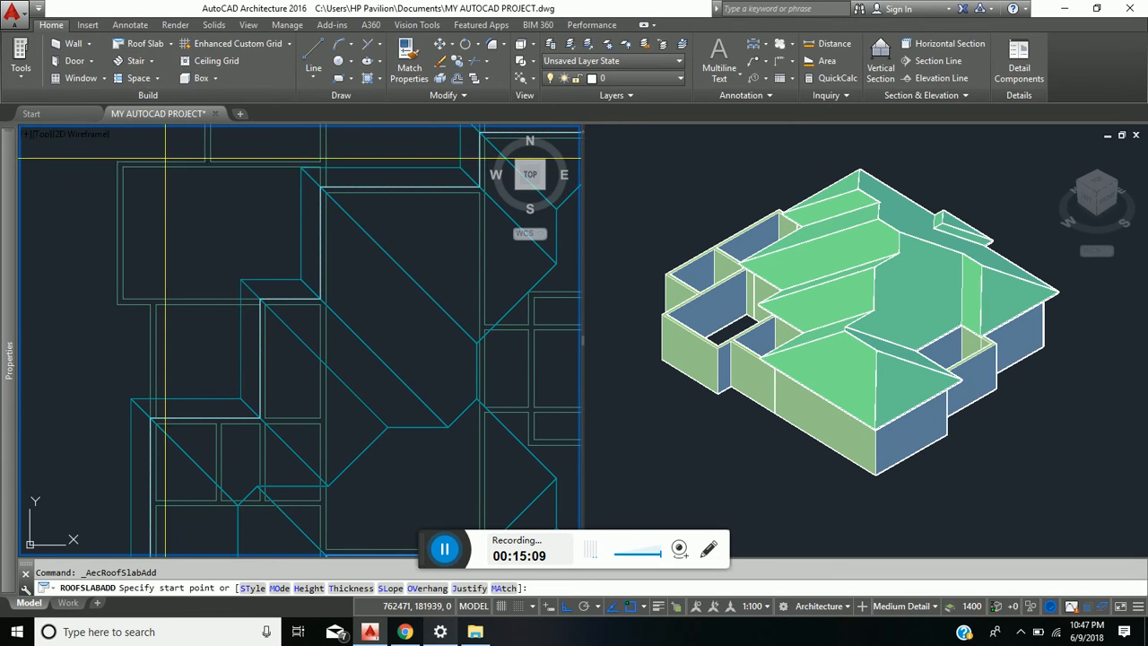
scroll(289, 400, down, 3)
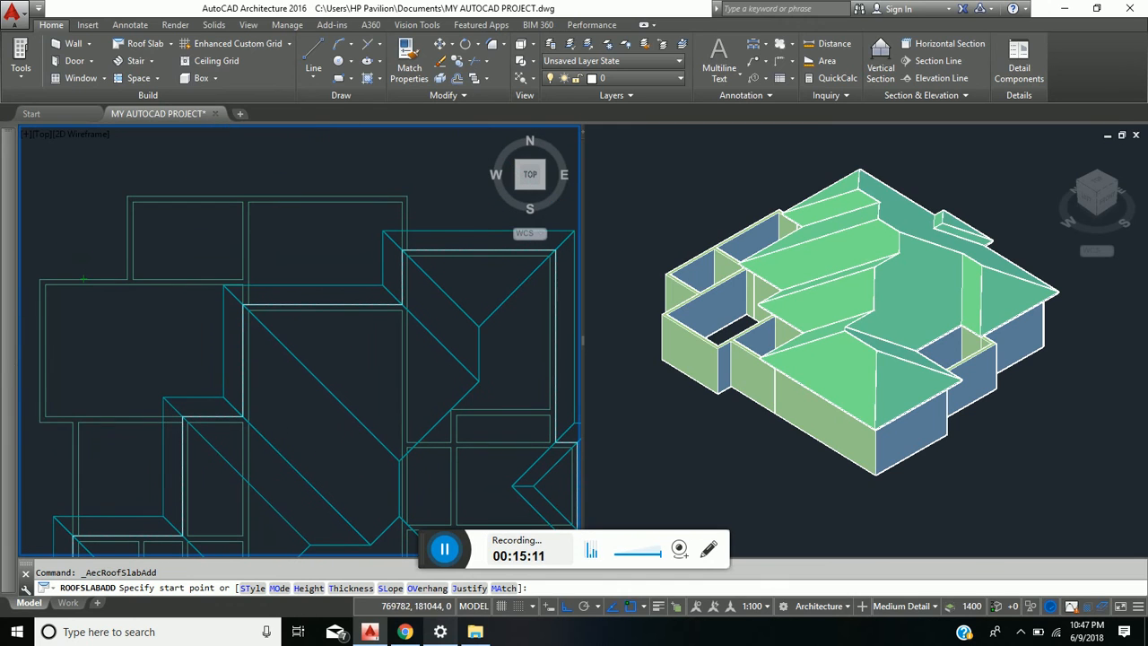
scroll(384, 257, up, 2)
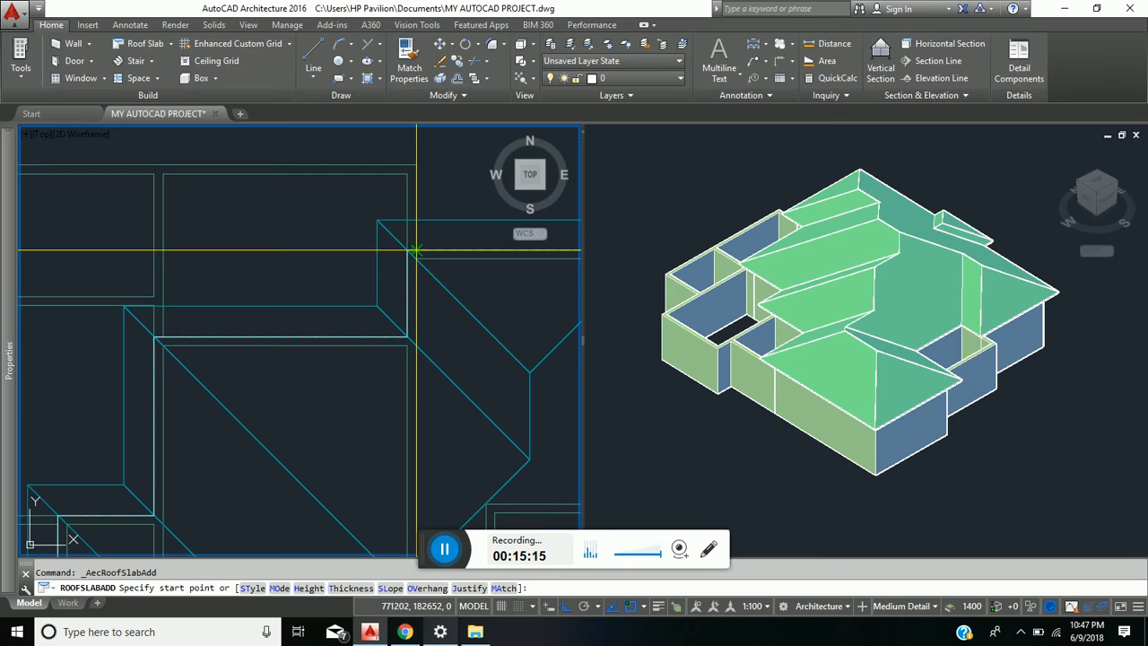
mouse_move(4, 179)
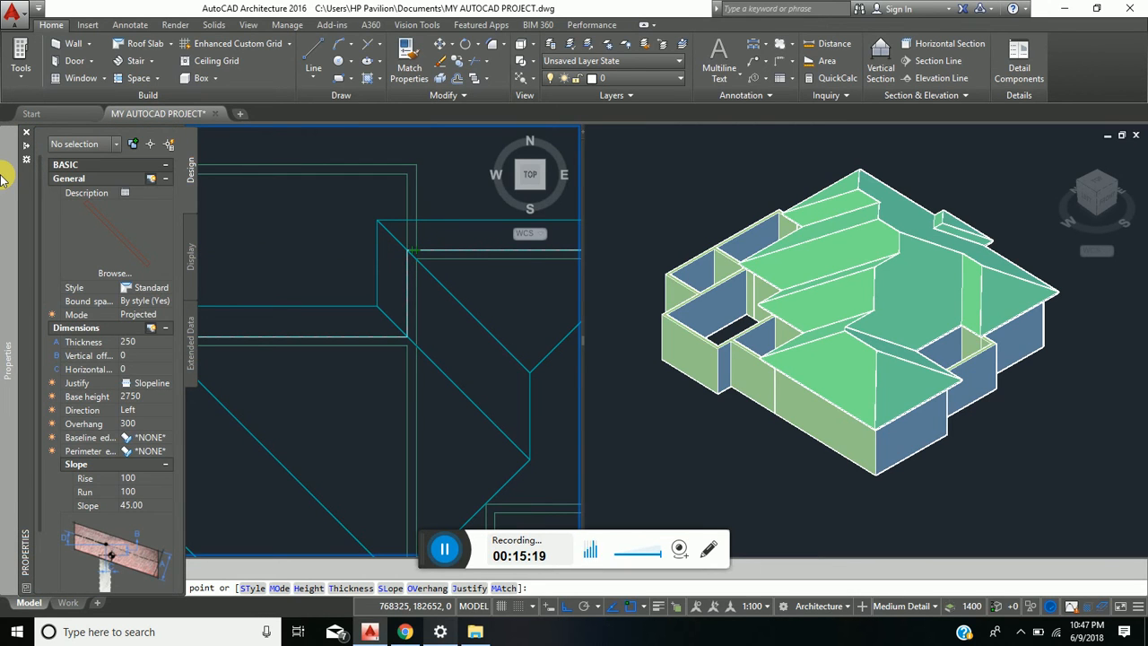
click(135, 344)
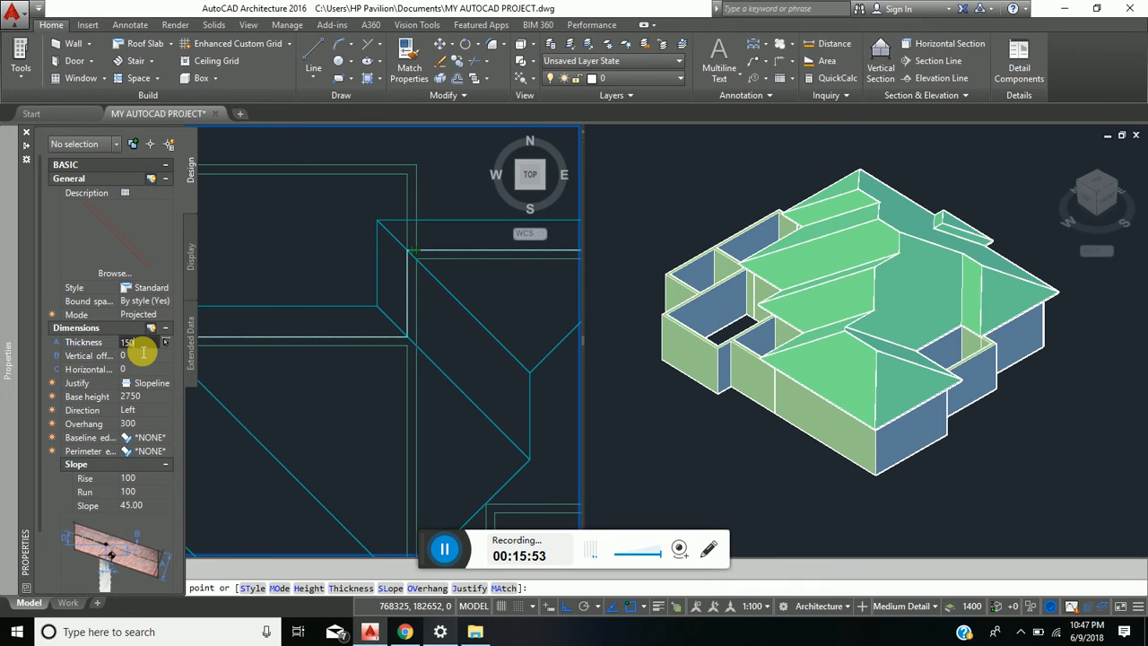
click(132, 398)
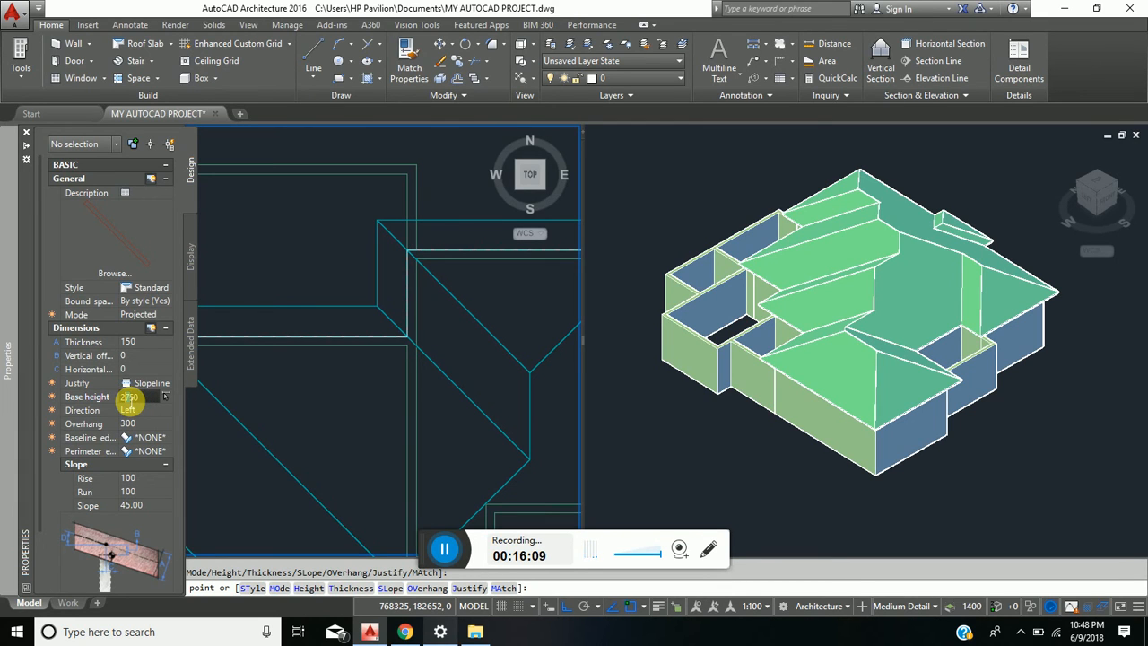
text(2850)
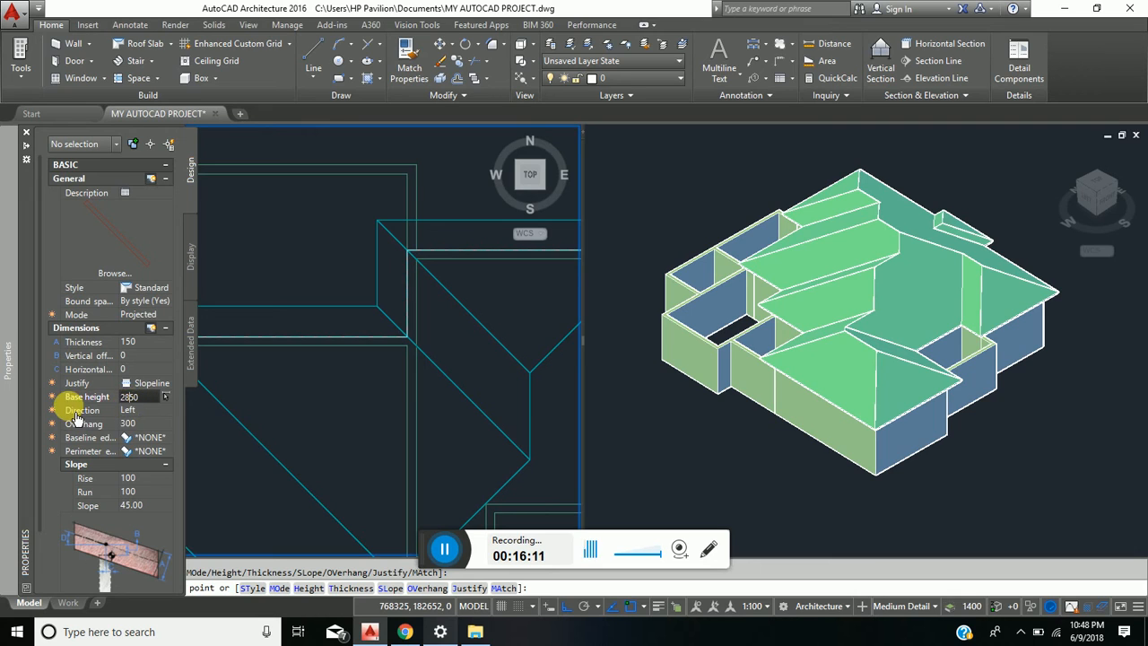
- Set the new roof slab's overhang to 0 and its slope to 0
click(141, 425)
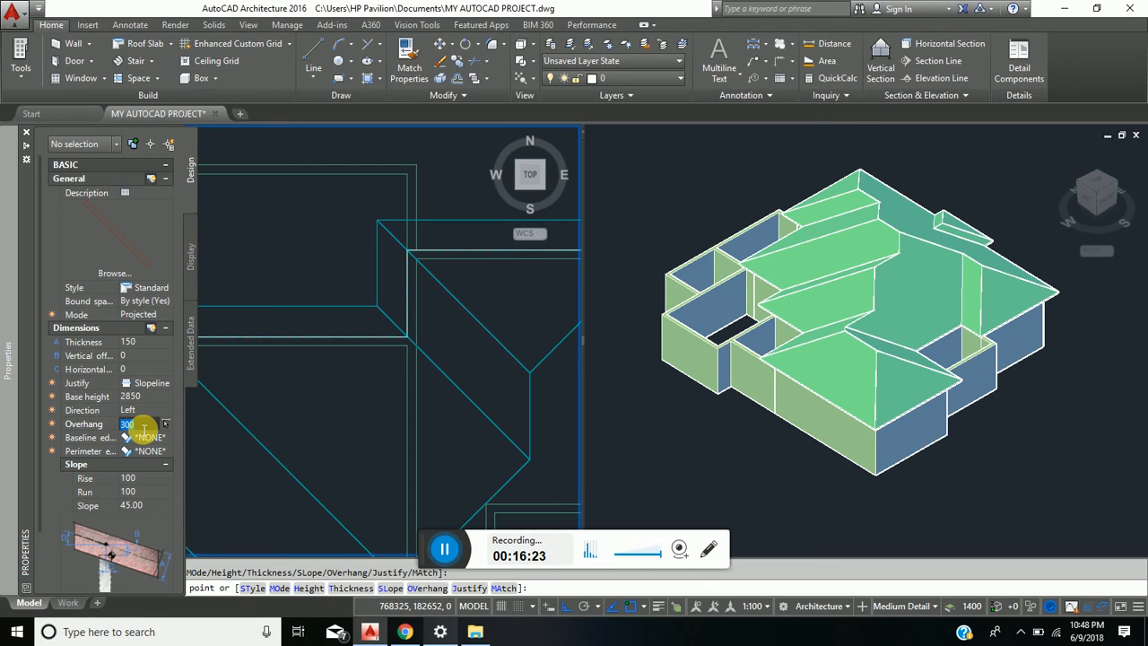
text(0)
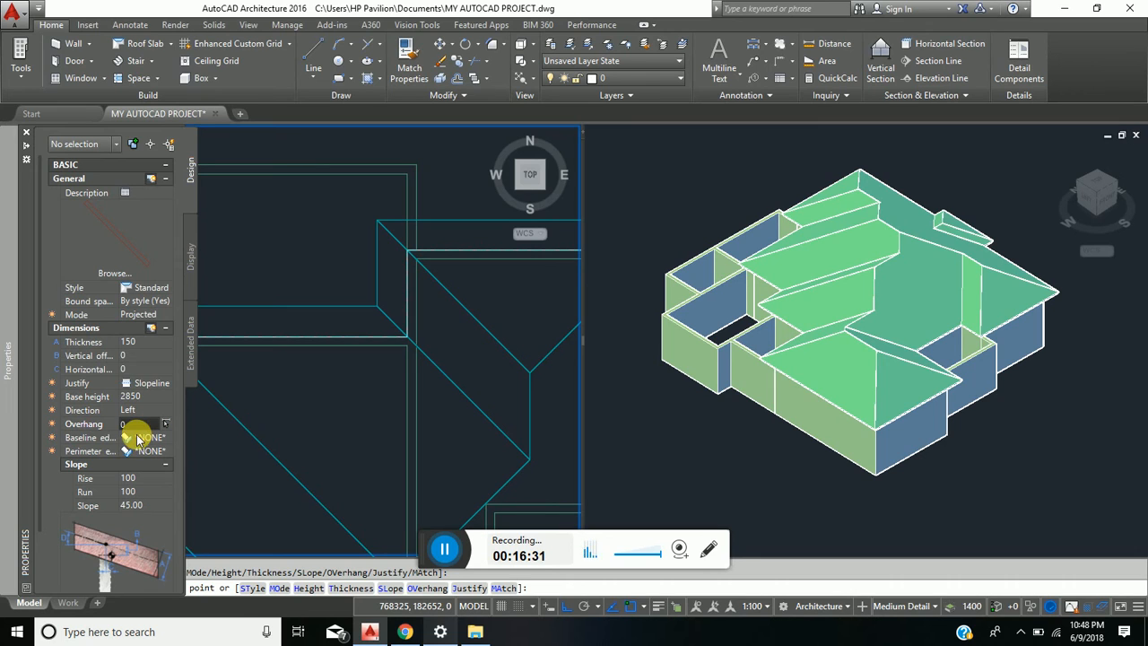
click(143, 508)
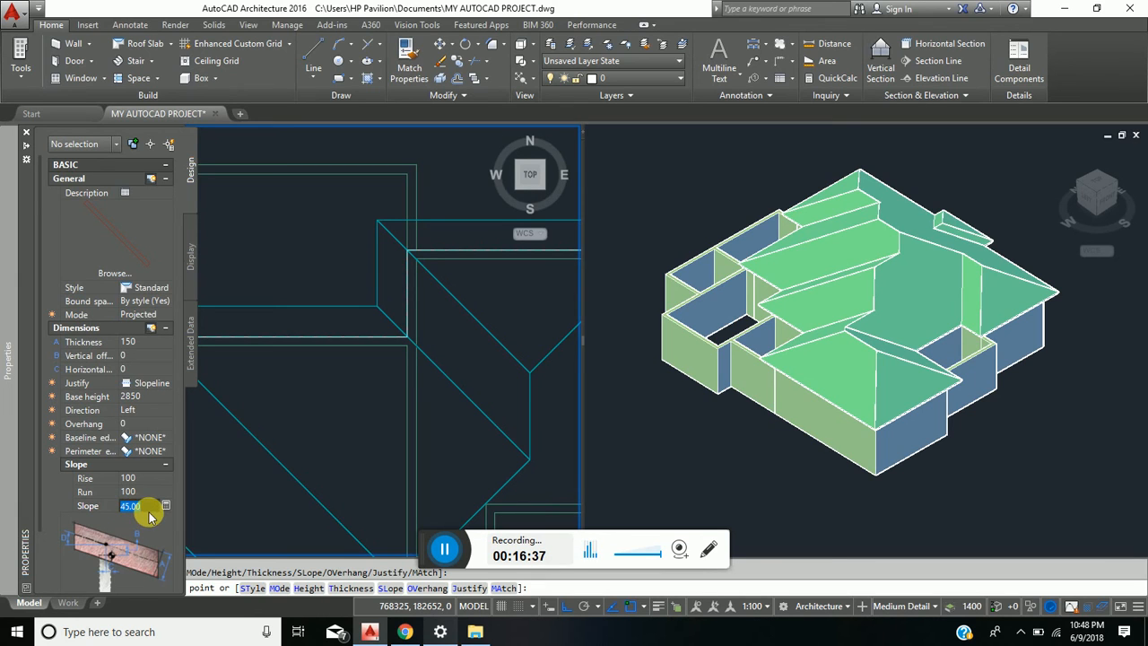
text(0)
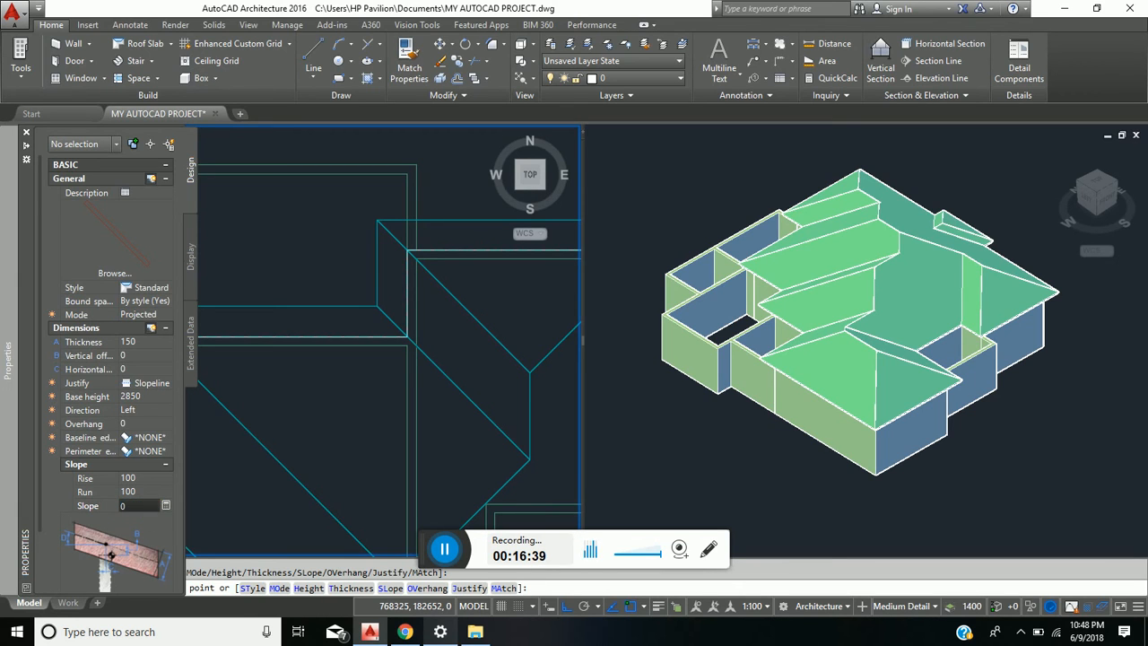
click(146, 441)
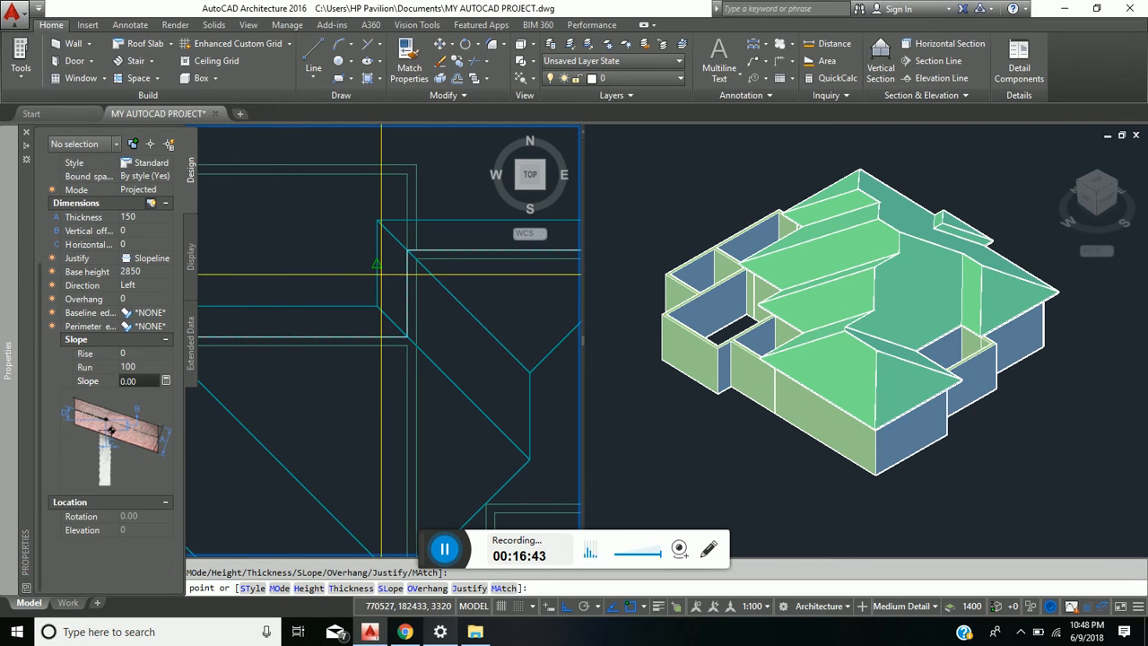
- Begin the slab outline where the low northern rooms' east wall meets the northeast room, and run it north to their northeast corner
scroll(269, 322, down, 5)
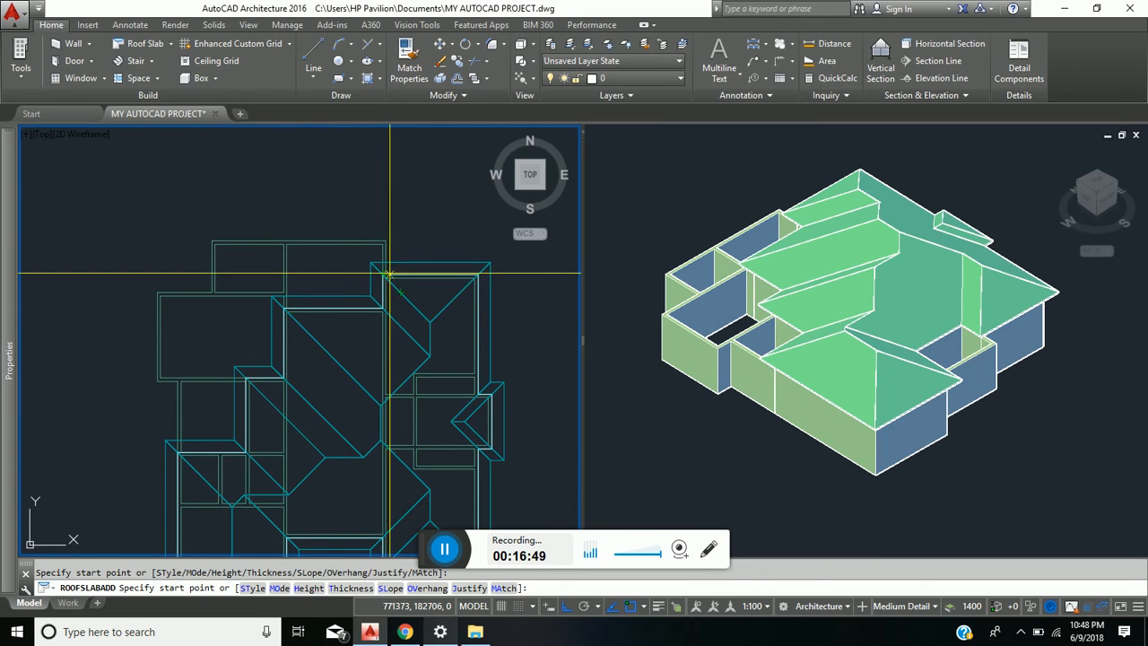
scroll(390, 272, up, 4)
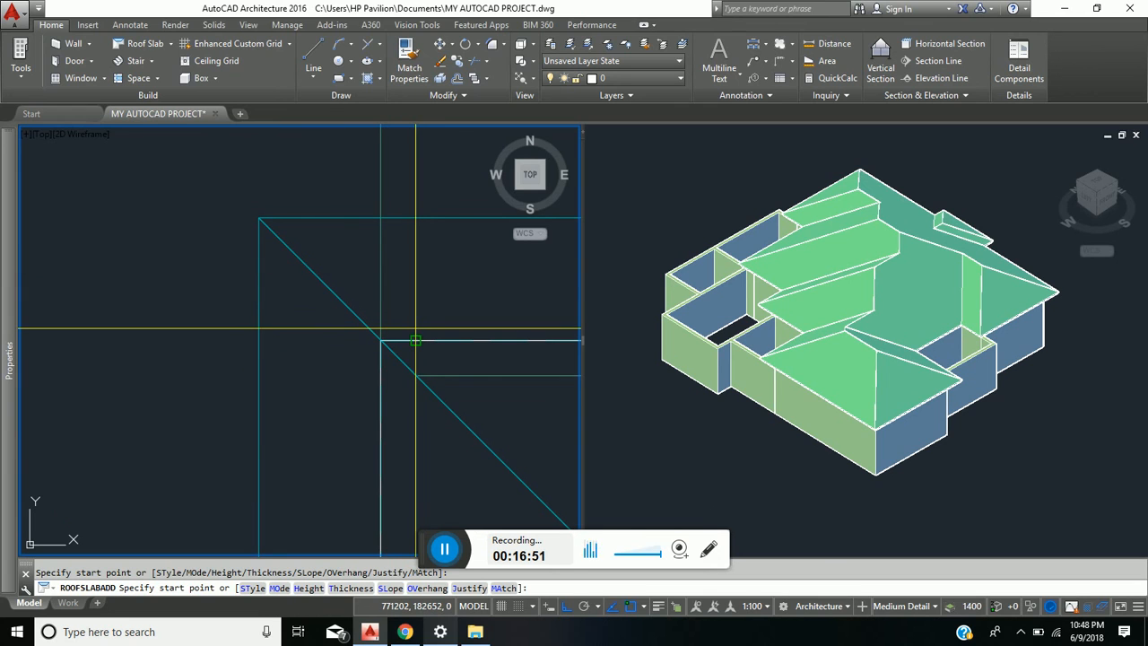
click(415, 341)
scroll(410, 314, down, 2)
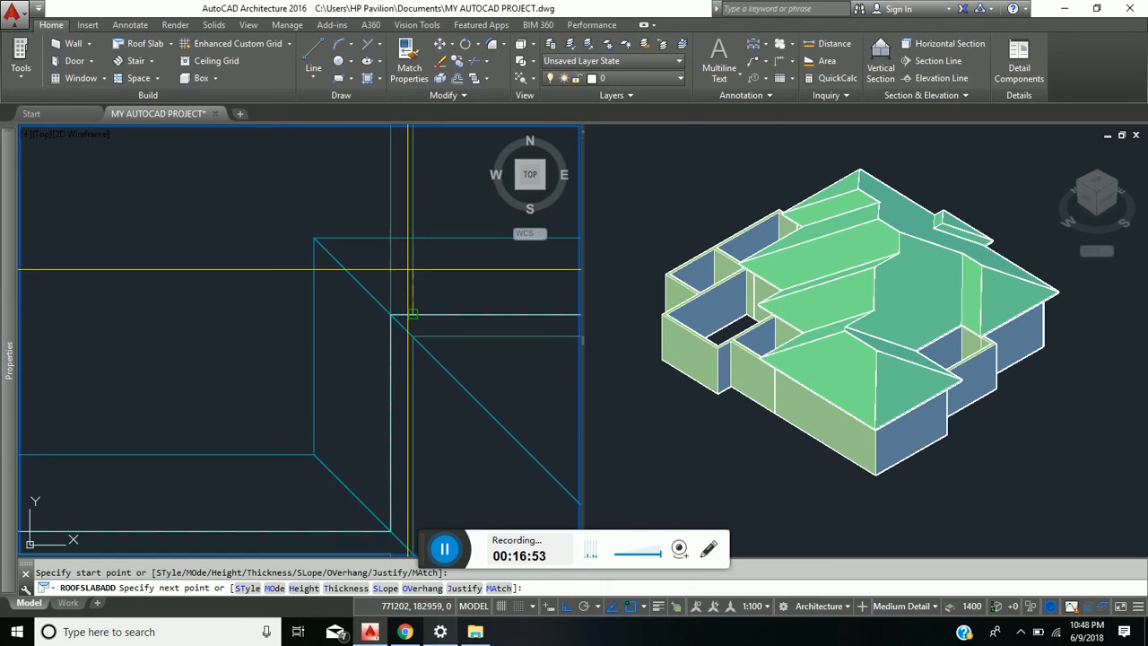
middle_drag(410, 269, 397, 468)
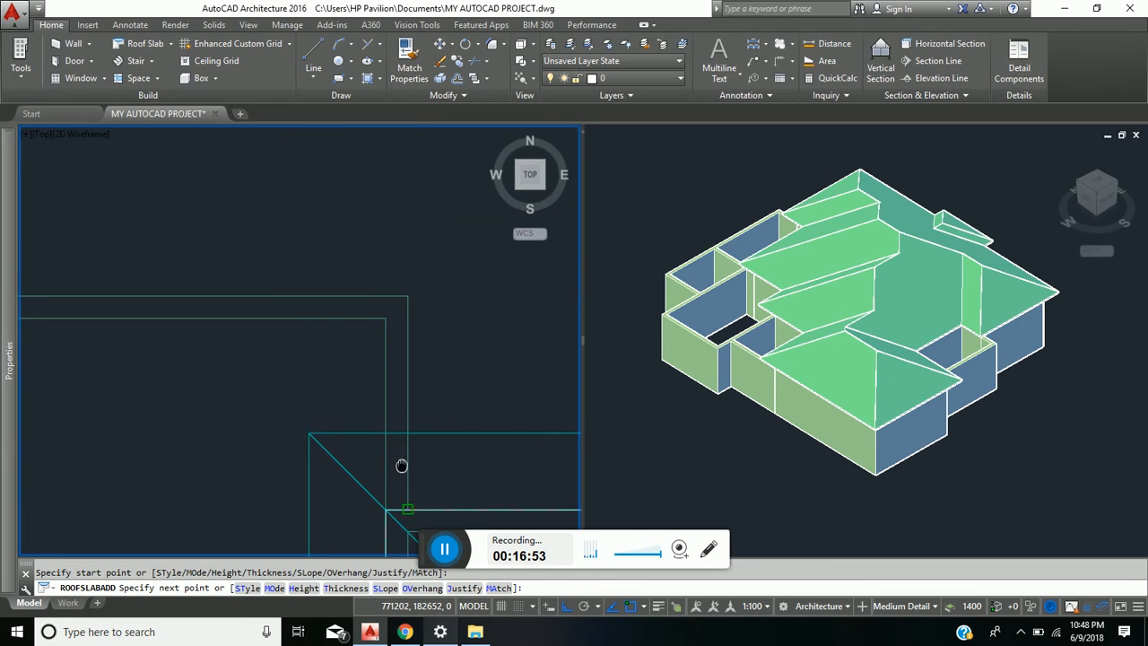
click(404, 292)
- Trace the slab outline along the northern rooms' north wall to the northwest corner and down their west wall
scroll(346, 314, down, 5)
middle_drag(386, 309, 496, 291)
middle_drag(79, 319, 200, 328)
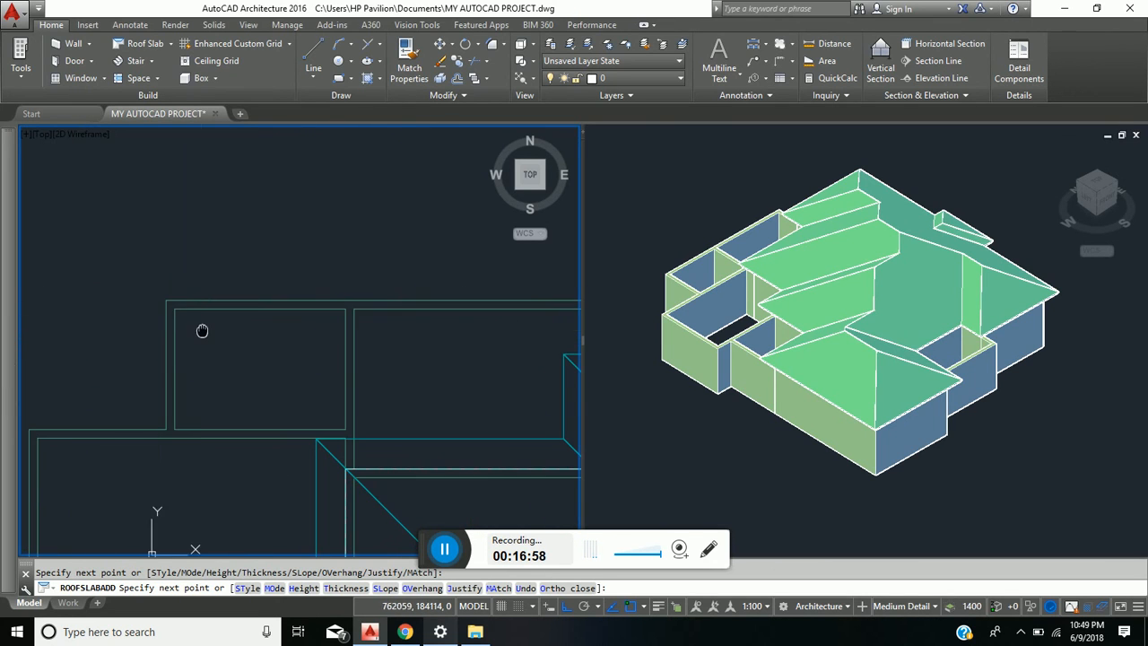
click(166, 301)
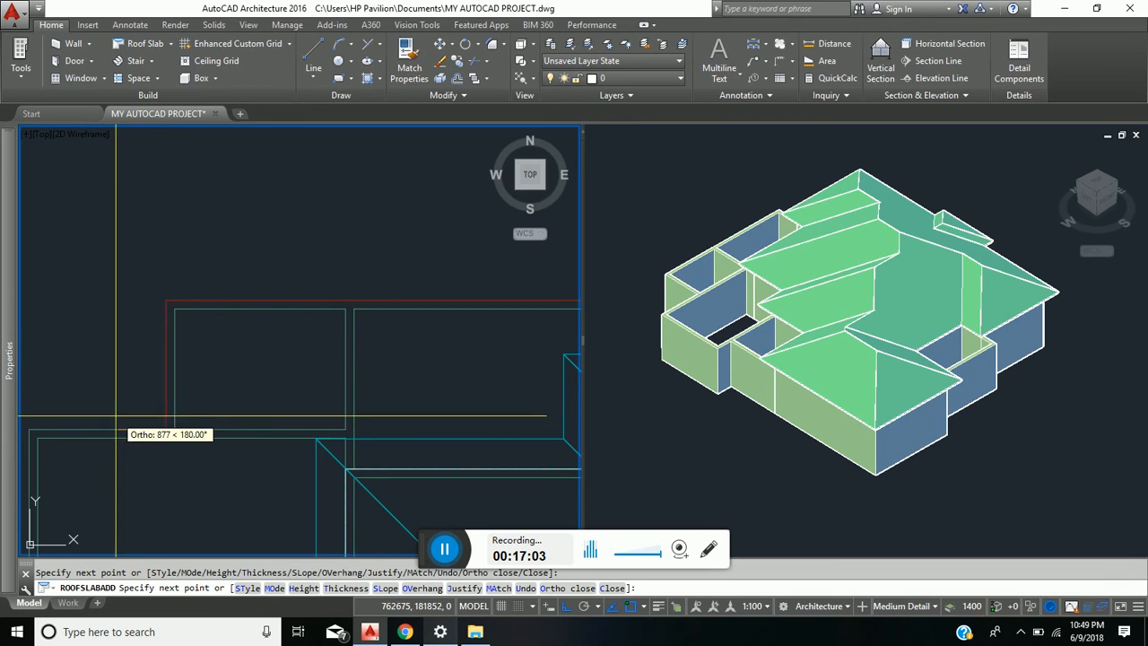
- Take the slab outline around the large western room's northwest and southwest outer corners
middle_drag(35, 430, 121, 329)
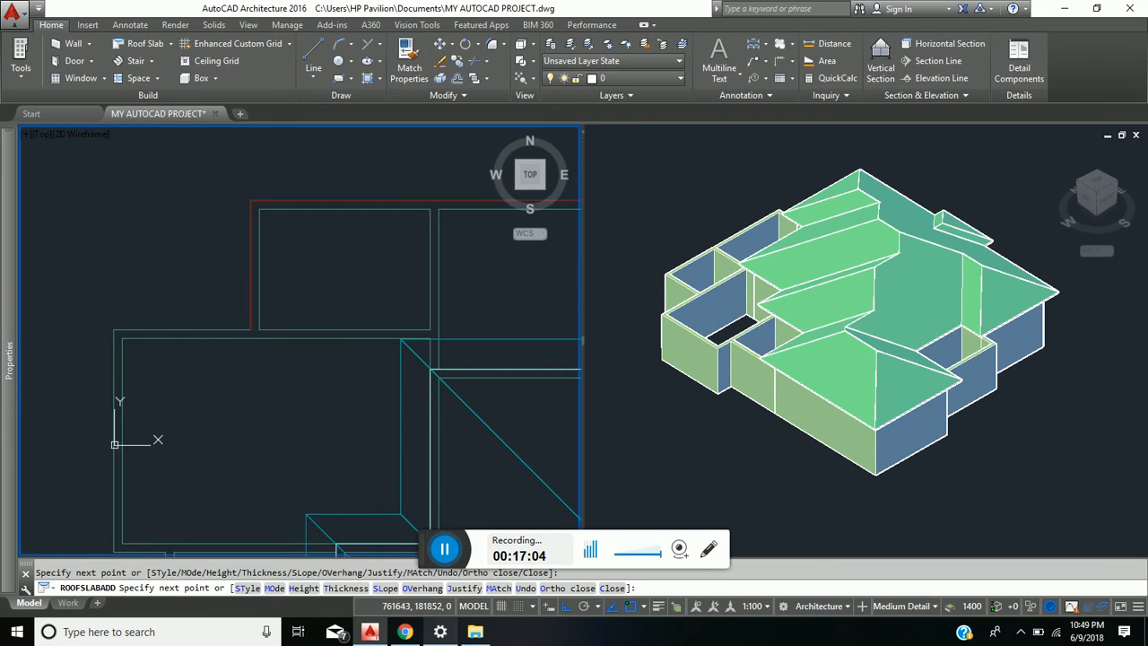
click(114, 326)
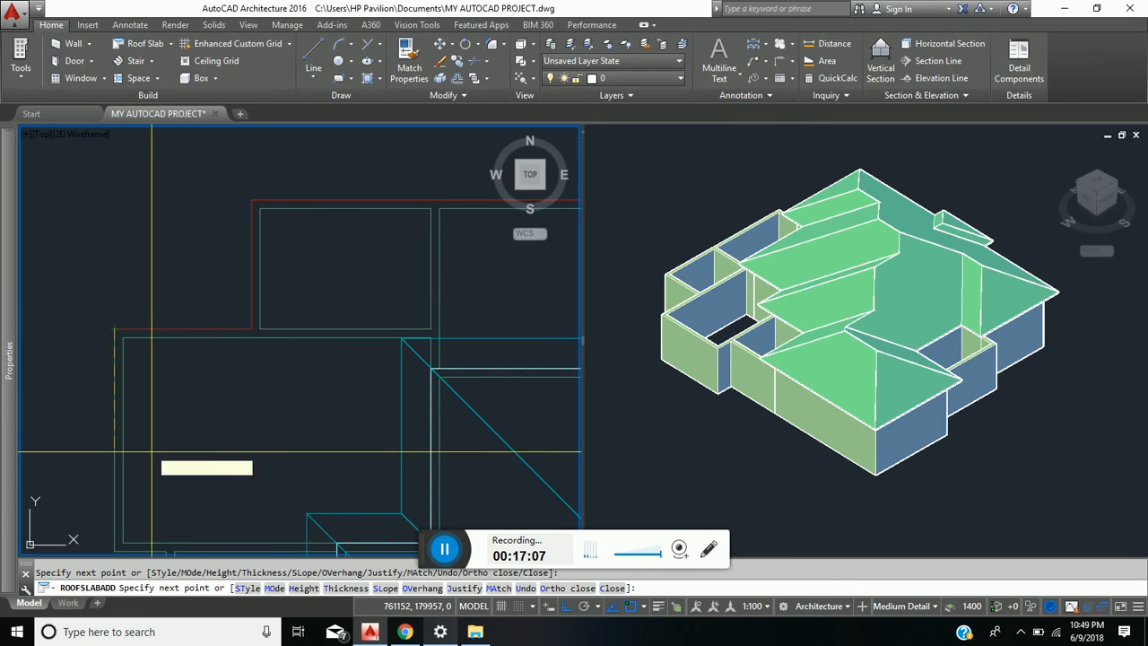
middle_drag(154, 421, 187, 259)
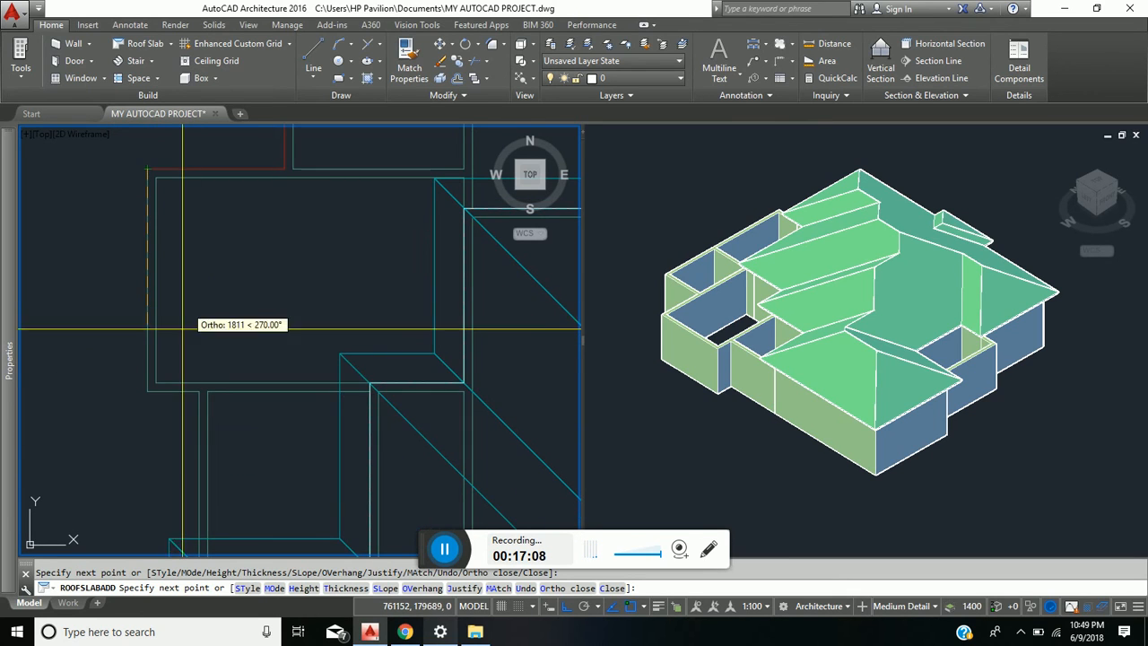
click(147, 391)
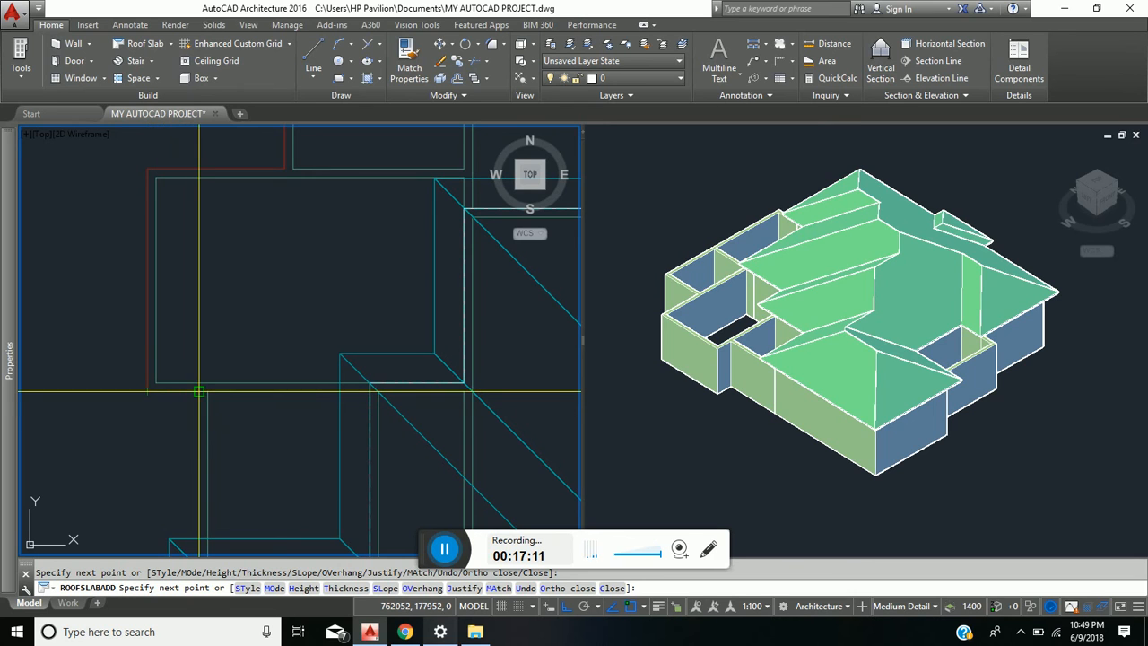
- Run the slab outline down the smaller western room's west wall and east along the southwest room's north wall to the higher wall's corner
middle_drag(210, 453, 252, 273)
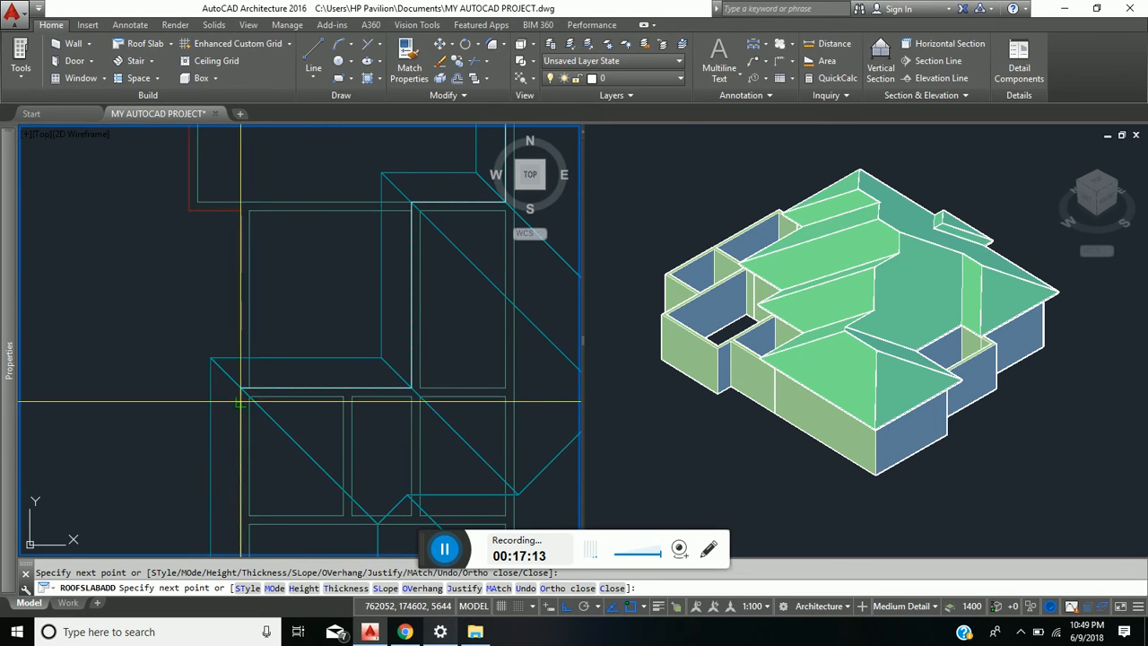
scroll(243, 400, up, 4)
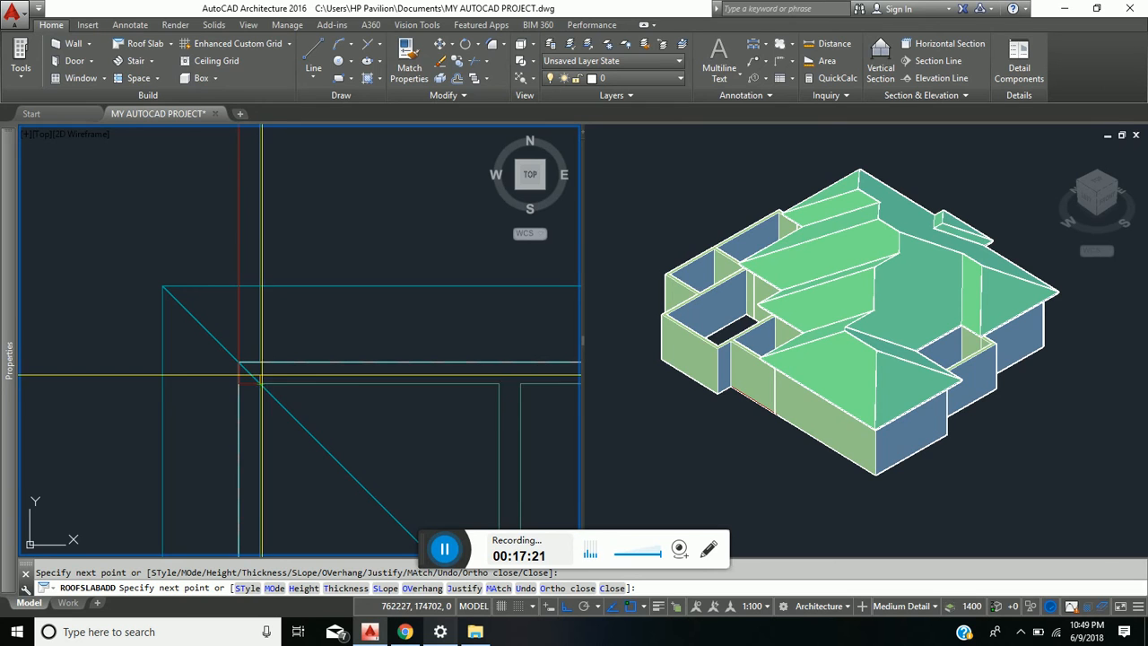
scroll(311, 350, down, 6)
middle_drag(301, 353, 216, 359)
scroll(323, 360, up, 4)
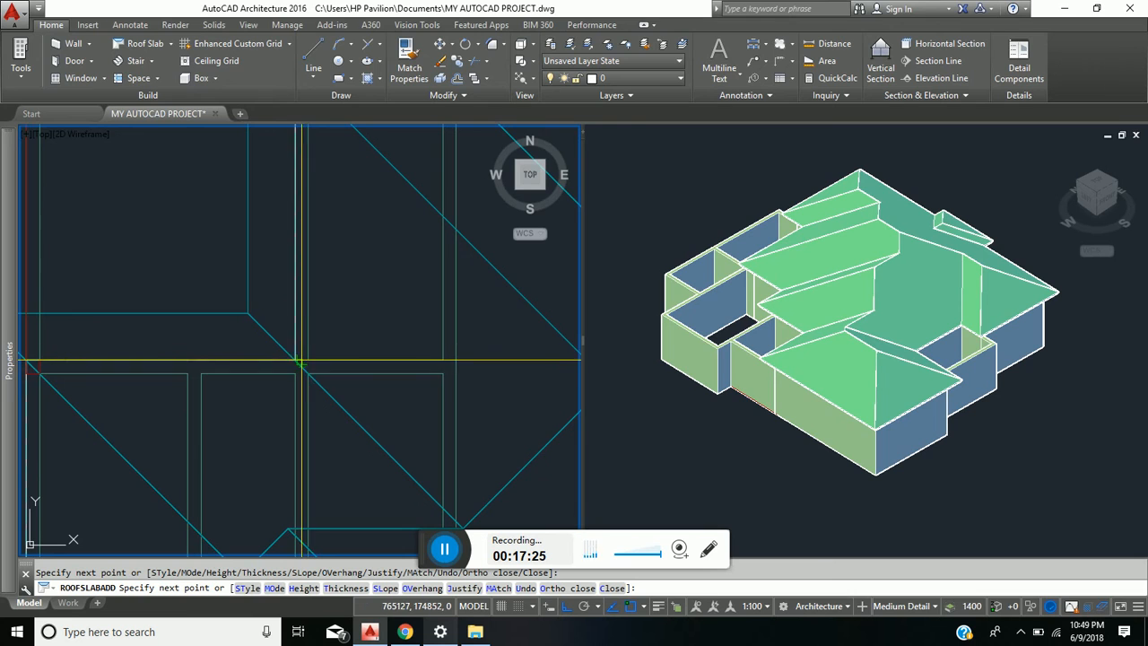
click(295, 360)
scroll(293, 293, down, 2)
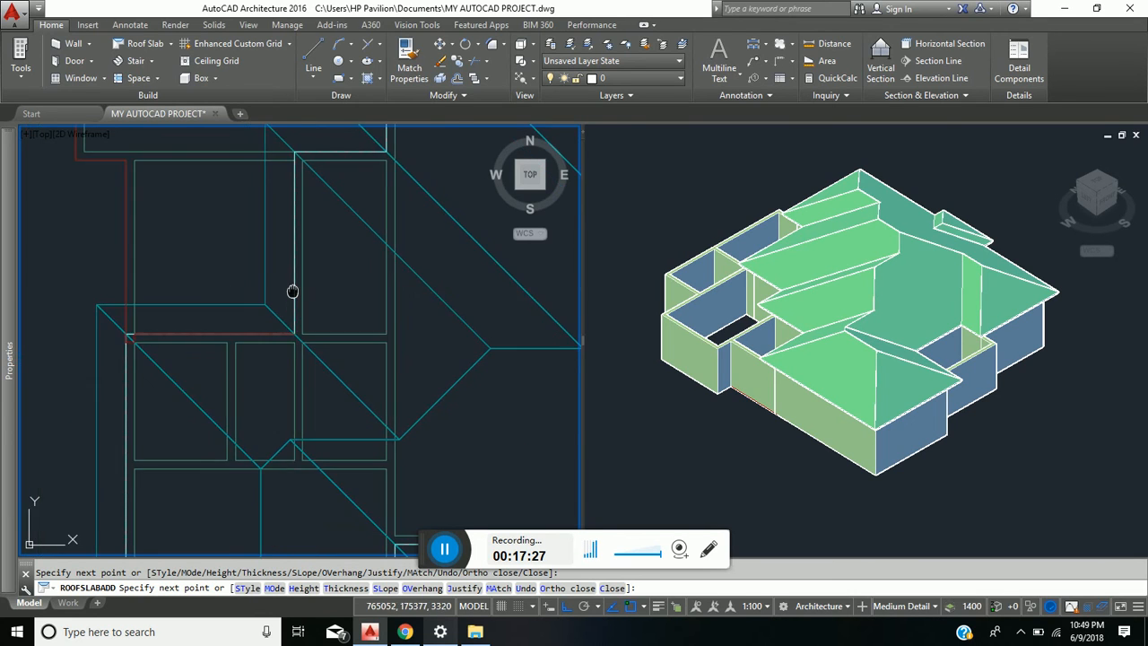
- Step the slab outline northeast along the higher walls' outer corners to the corner below the northeast room
middle_drag(293, 293, 303, 397)
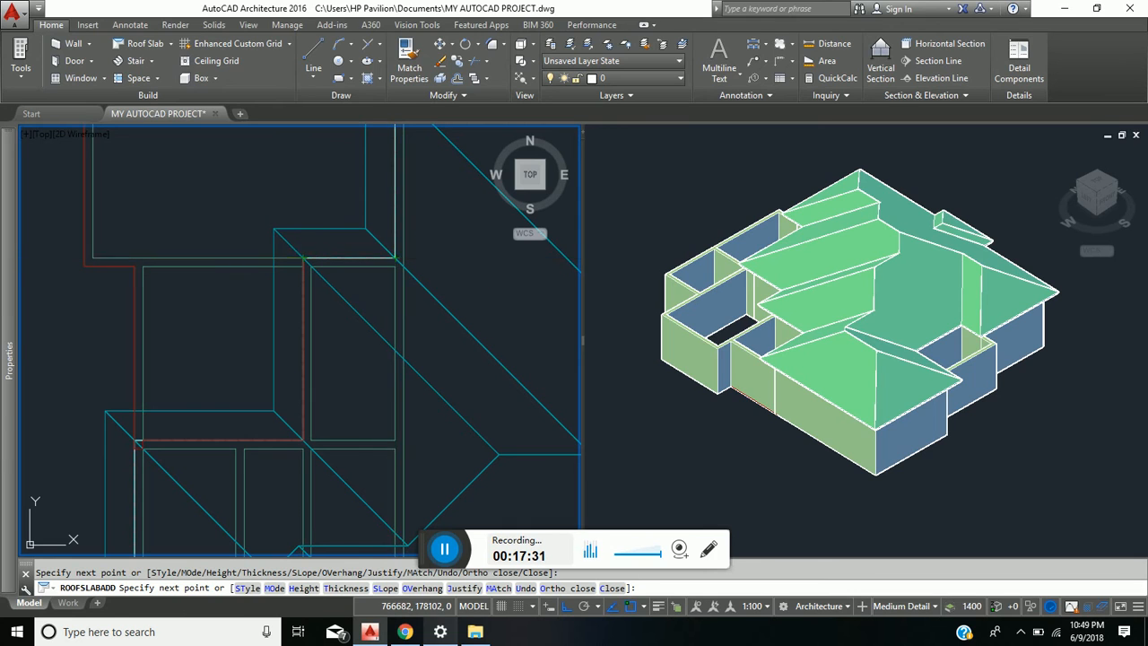
click(394, 258)
scroll(392, 255, down, 2)
middle_drag(391, 253, 366, 387)
scroll(370, 292, up, 2)
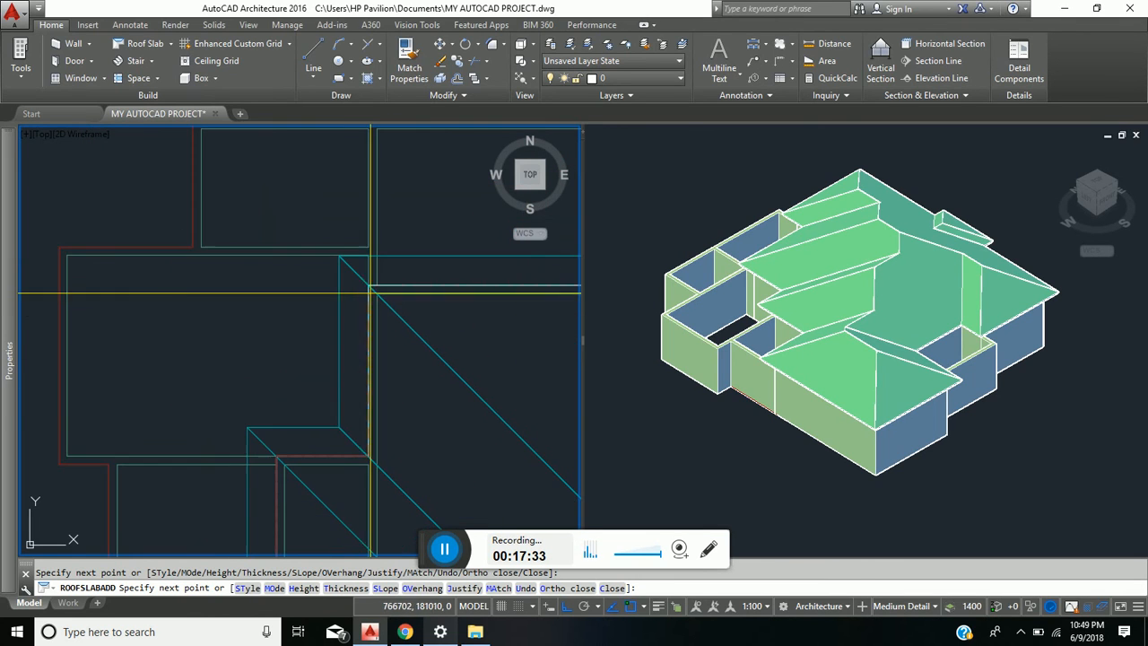
click(370, 286)
middle_drag(397, 308, 220, 342)
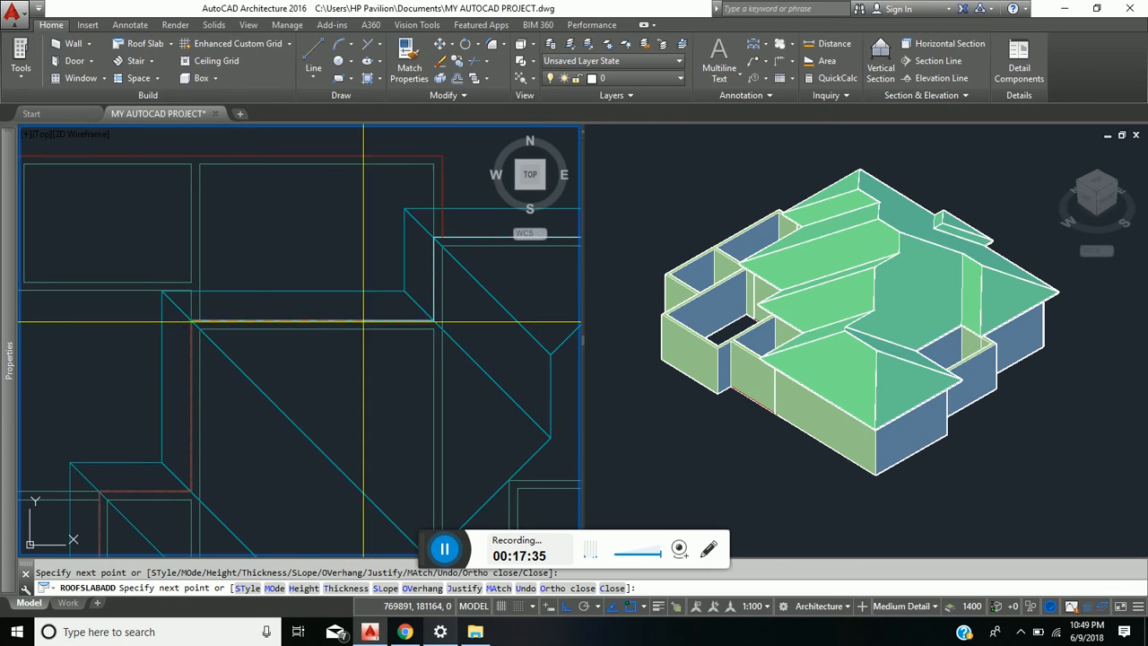
click(434, 321)
- Run the slab outline north to the northeast room's wall corner, close it at its start point and finish the roof slab
scroll(434, 227, up, 6)
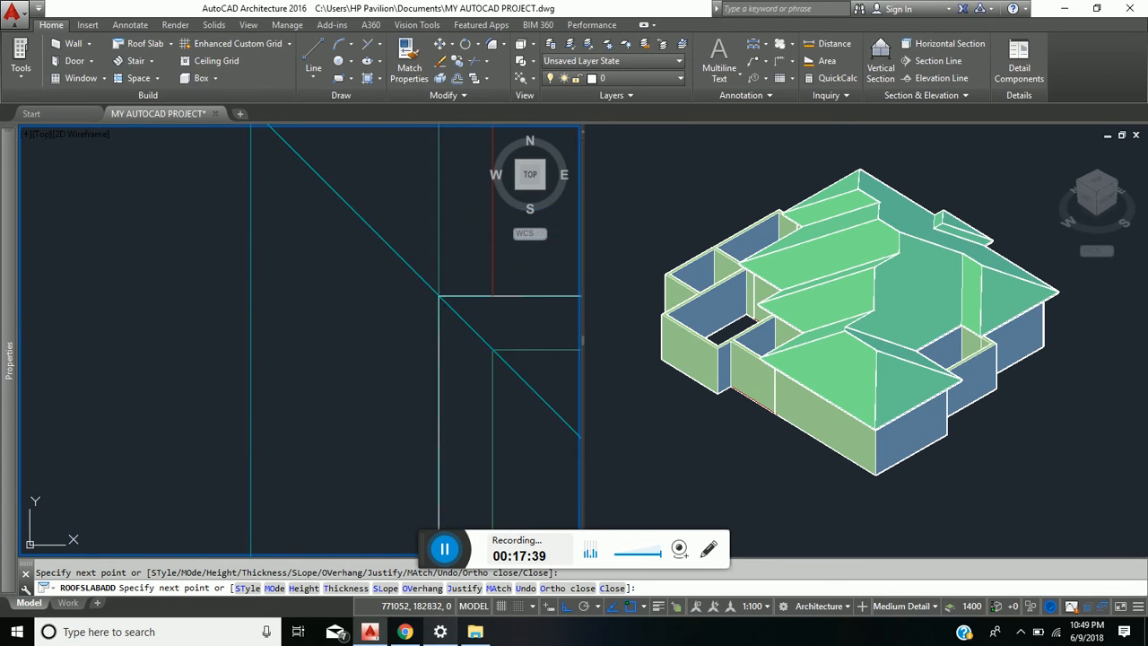
click(439, 295)
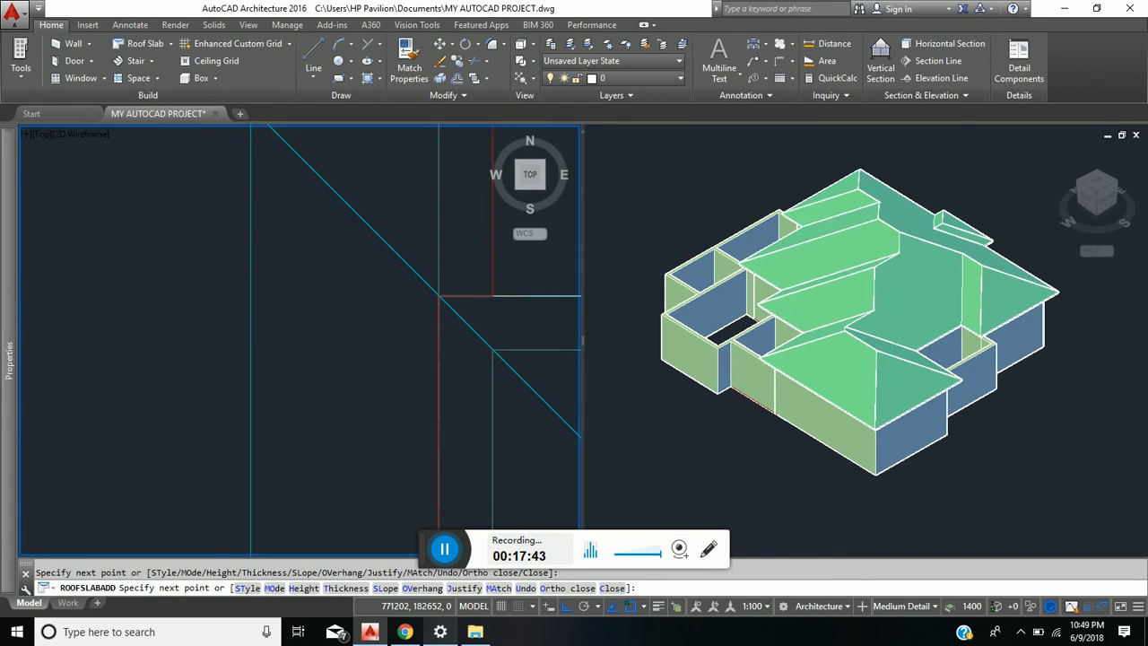
scroll(491, 295, down, 5)
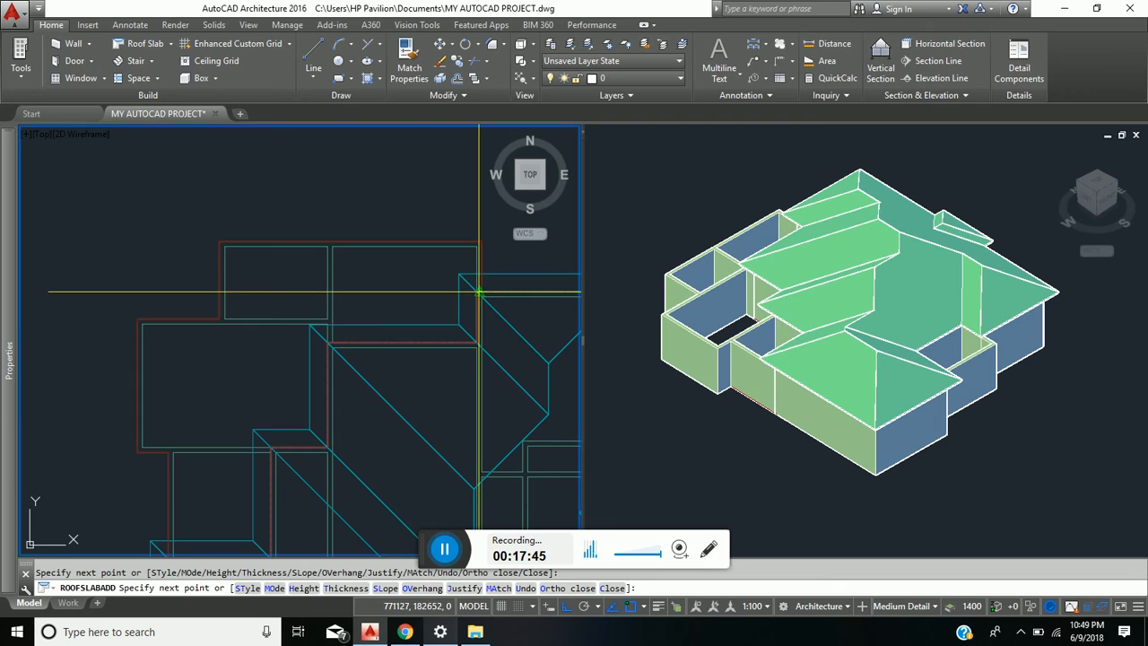
click(480, 292)
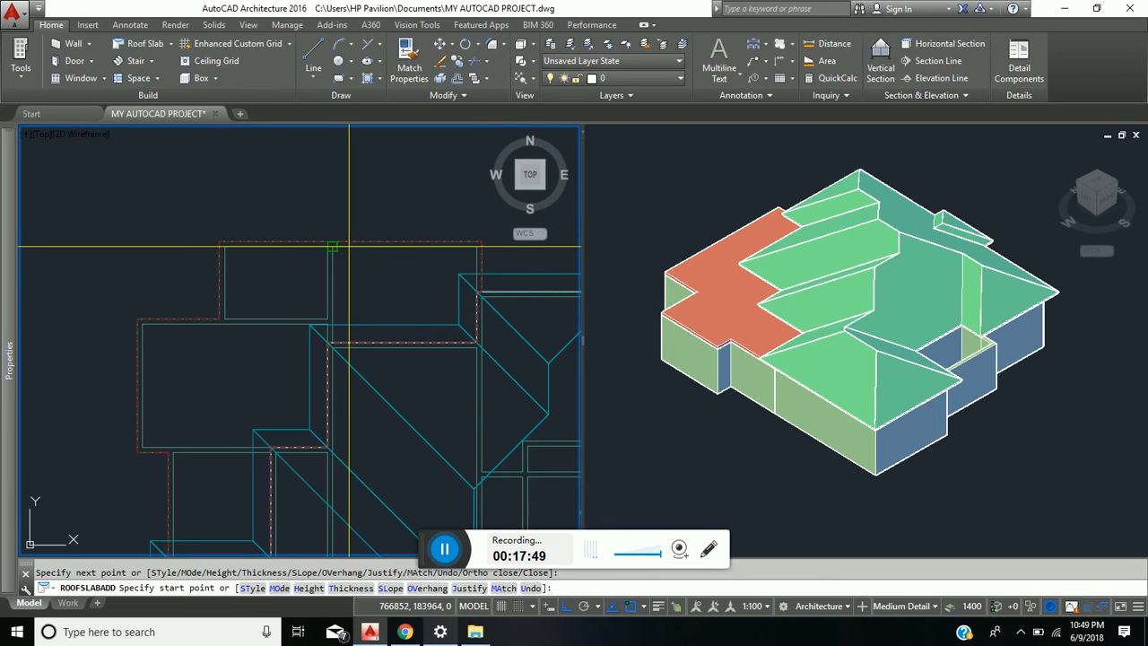
key(Return)
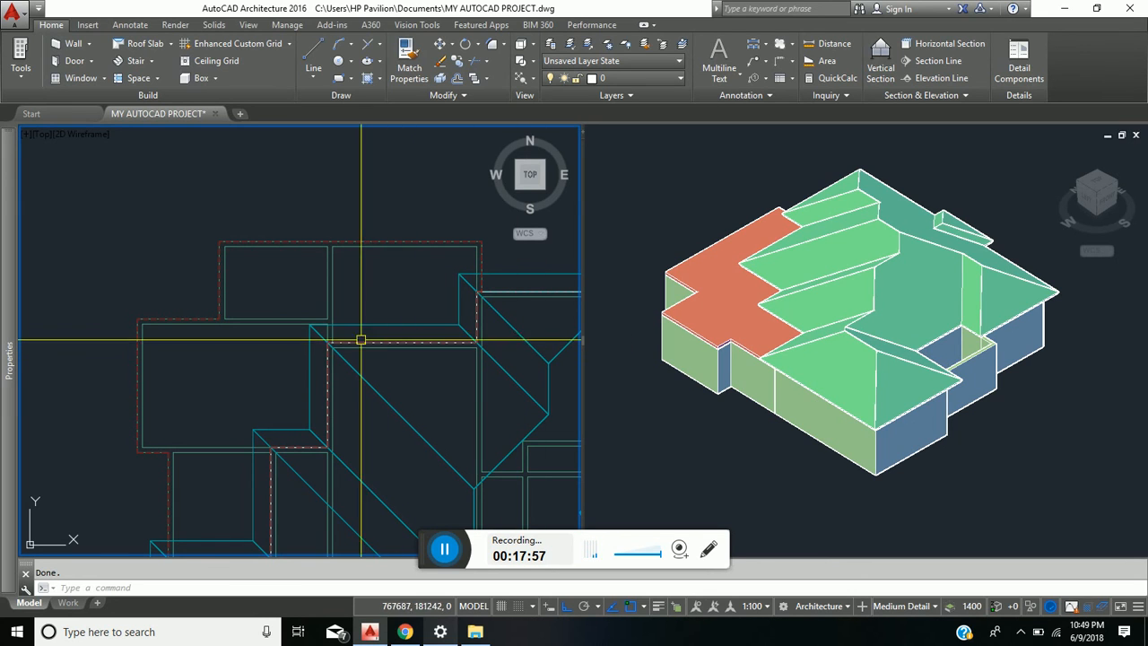
- Examine in plan how the new flat slab's edges follow the outer walls and the higher roof
middle_drag(371, 454, 358, 355)
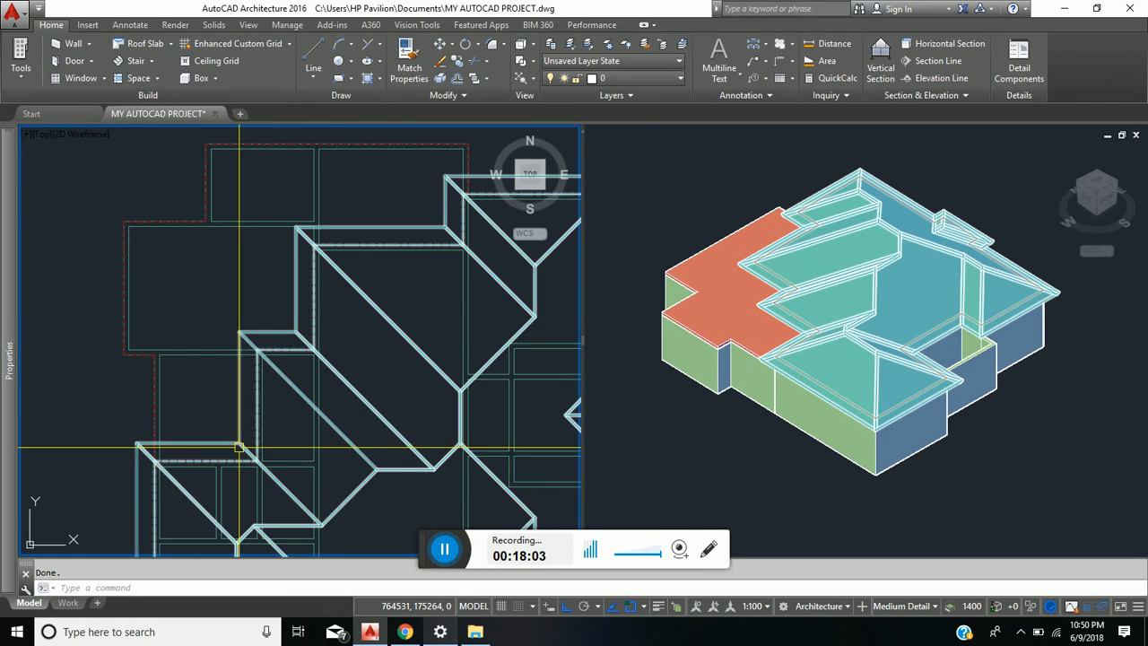
middle_drag(251, 402, 251, 306)
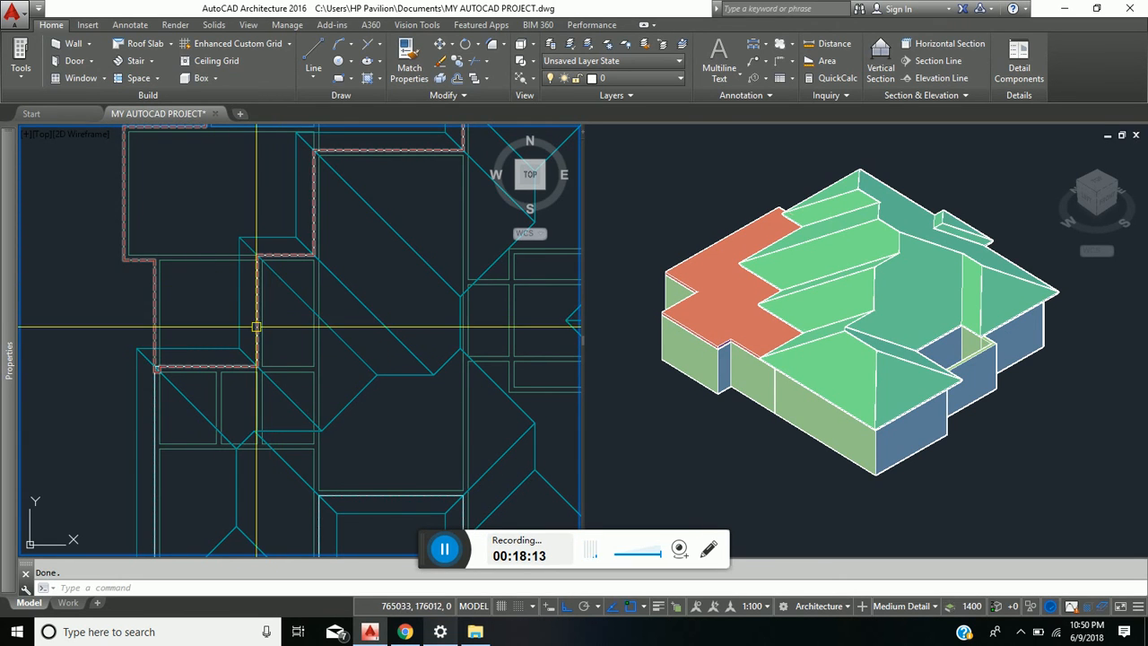
middle_drag(390, 255, 383, 349)
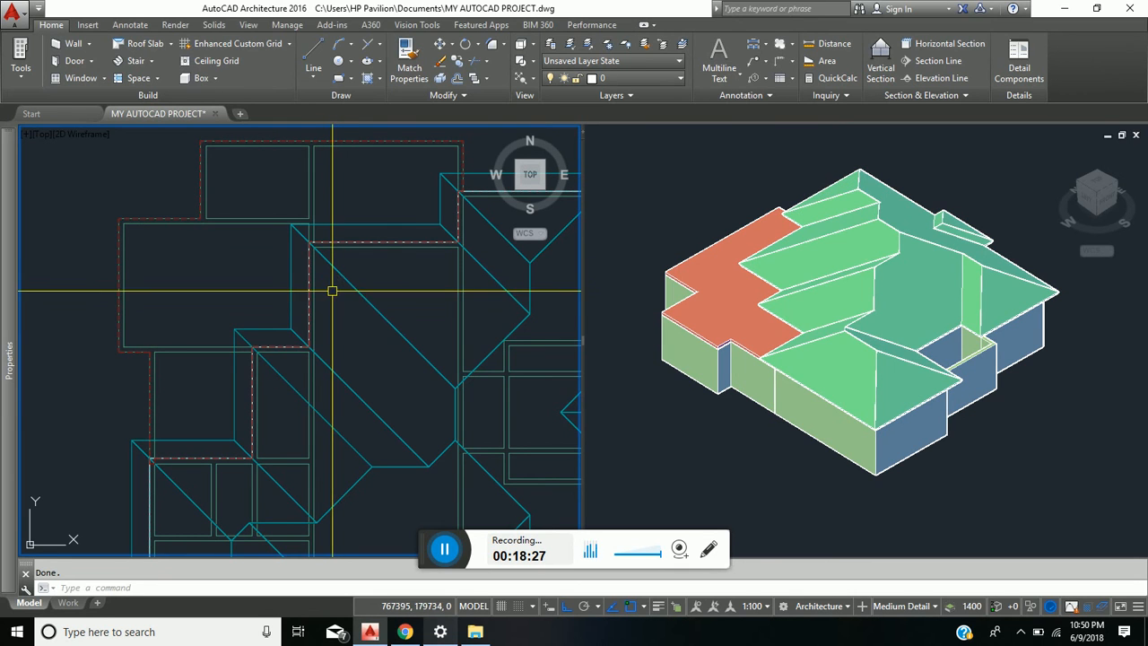
scroll(411, 361, down, 3)
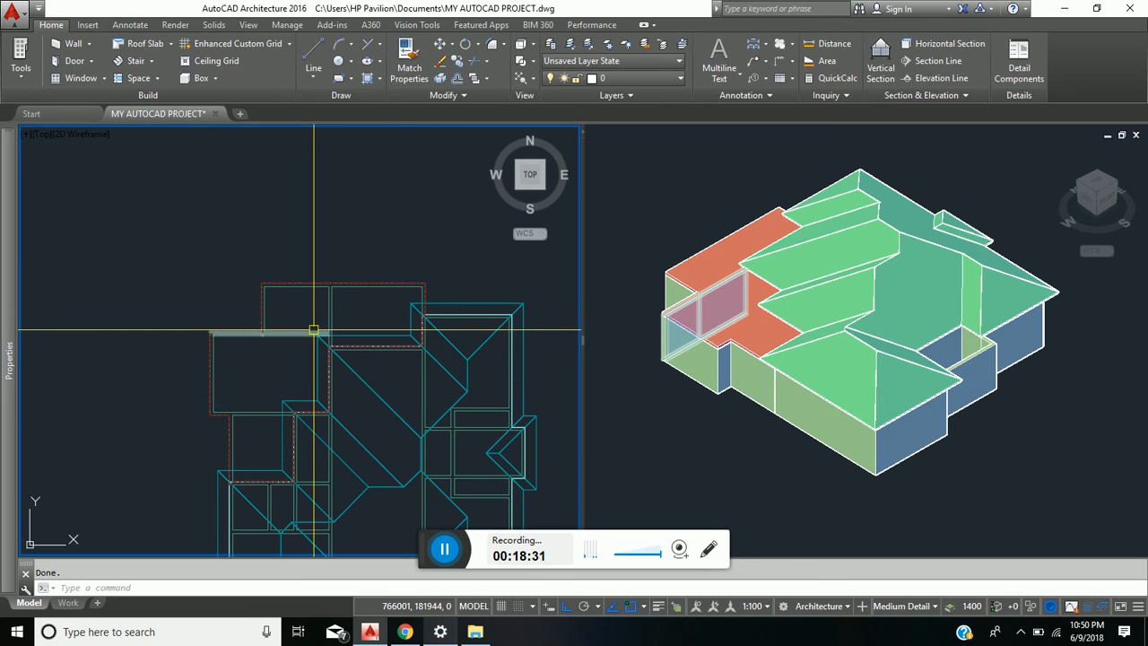
click(355, 283)
scroll(355, 282, up, 5)
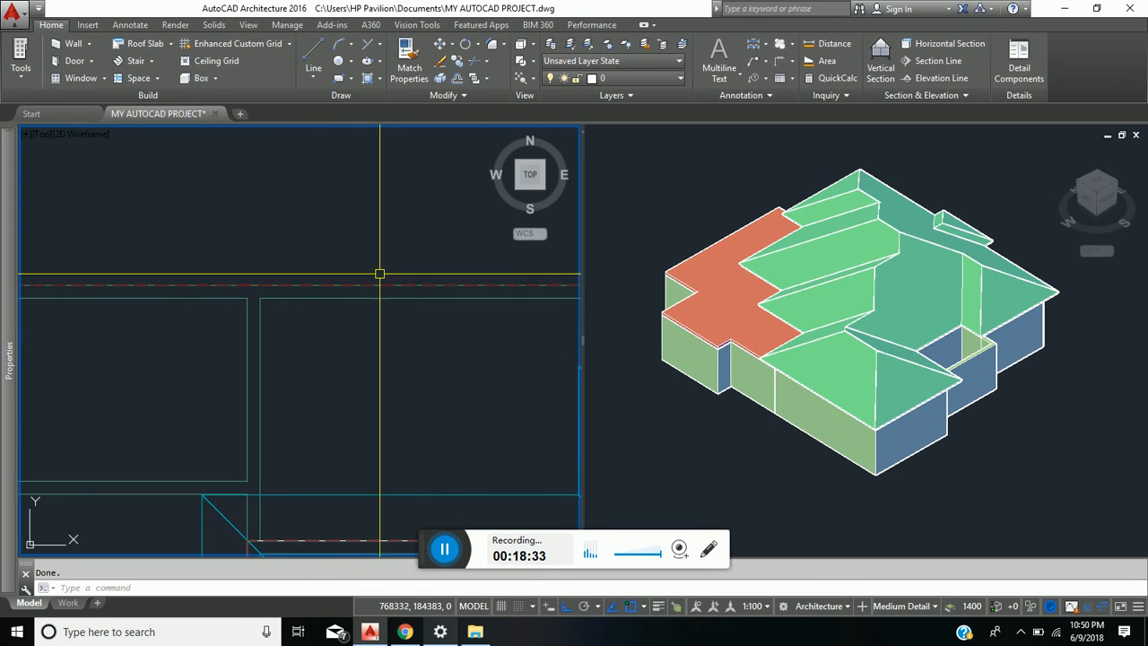
scroll(396, 345, down, 3)
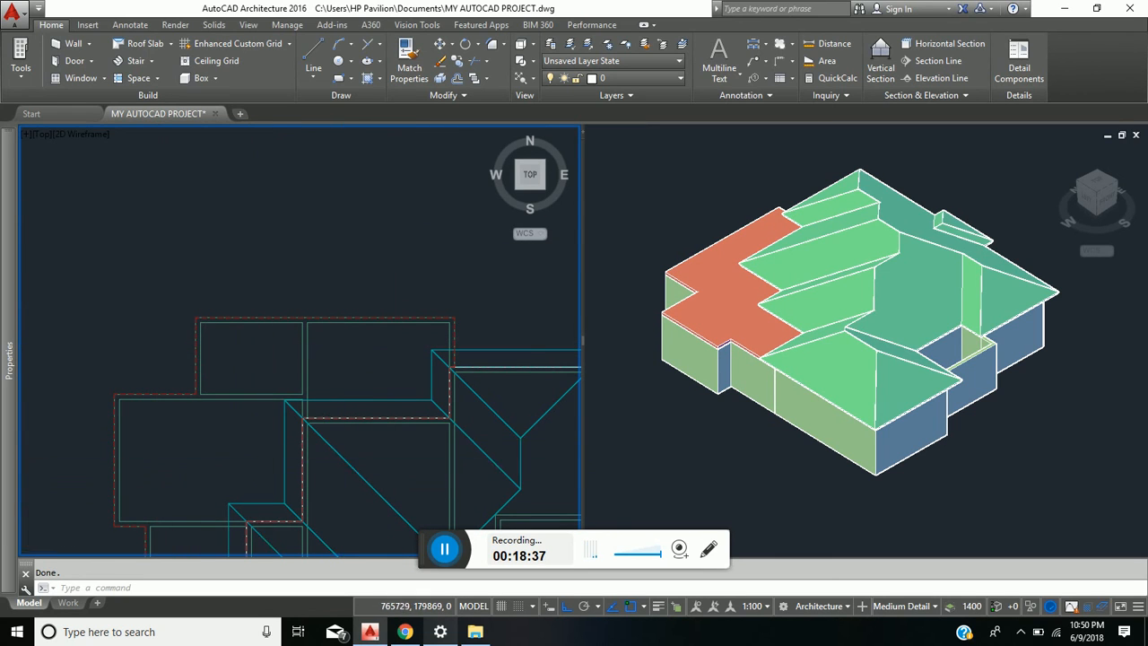
scroll(292, 331, down, 4)
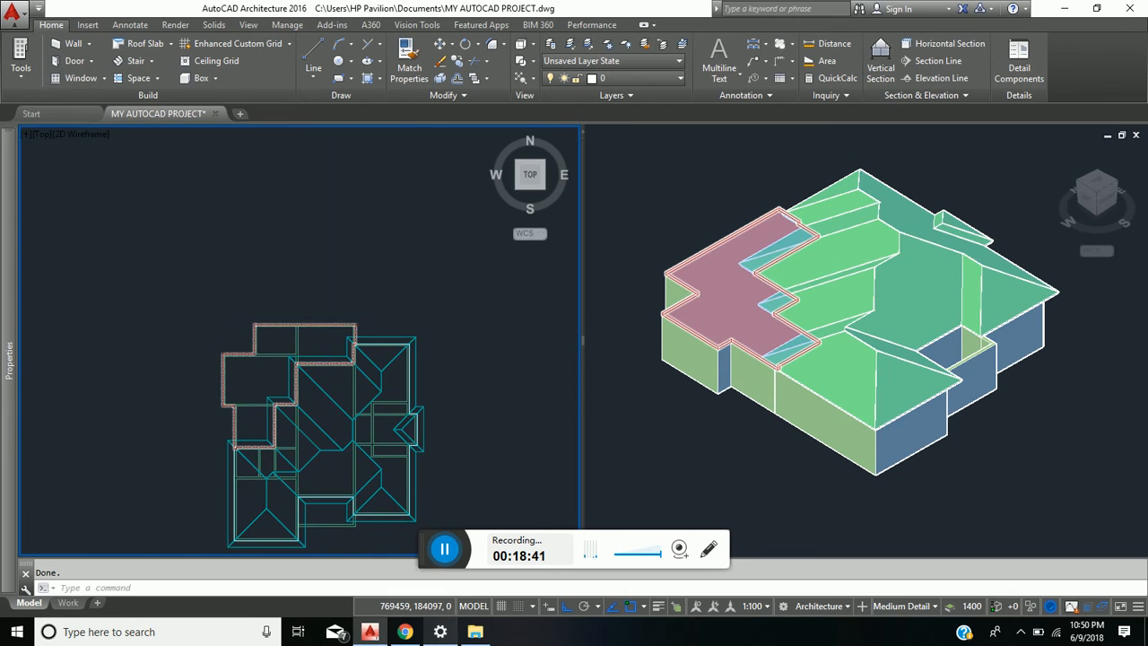
- Select the flat roof slab and extend the overhang of its short east edge at the northern rooms by 300
scroll(336, 321, up, 6)
click(336, 320)
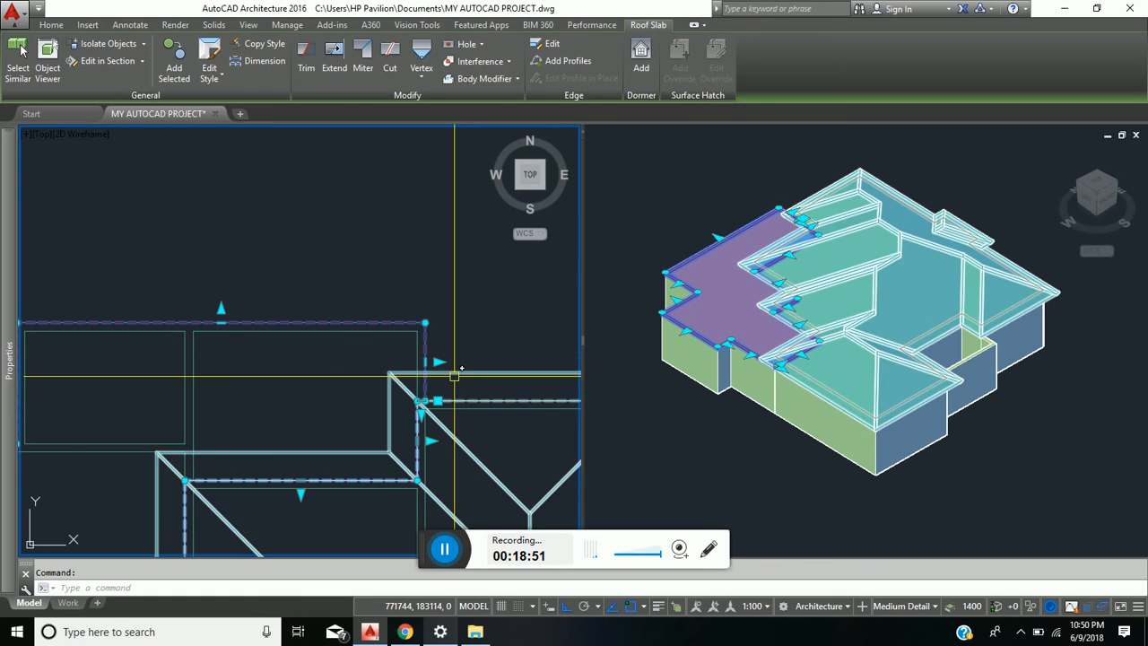
scroll(455, 364, up, 3)
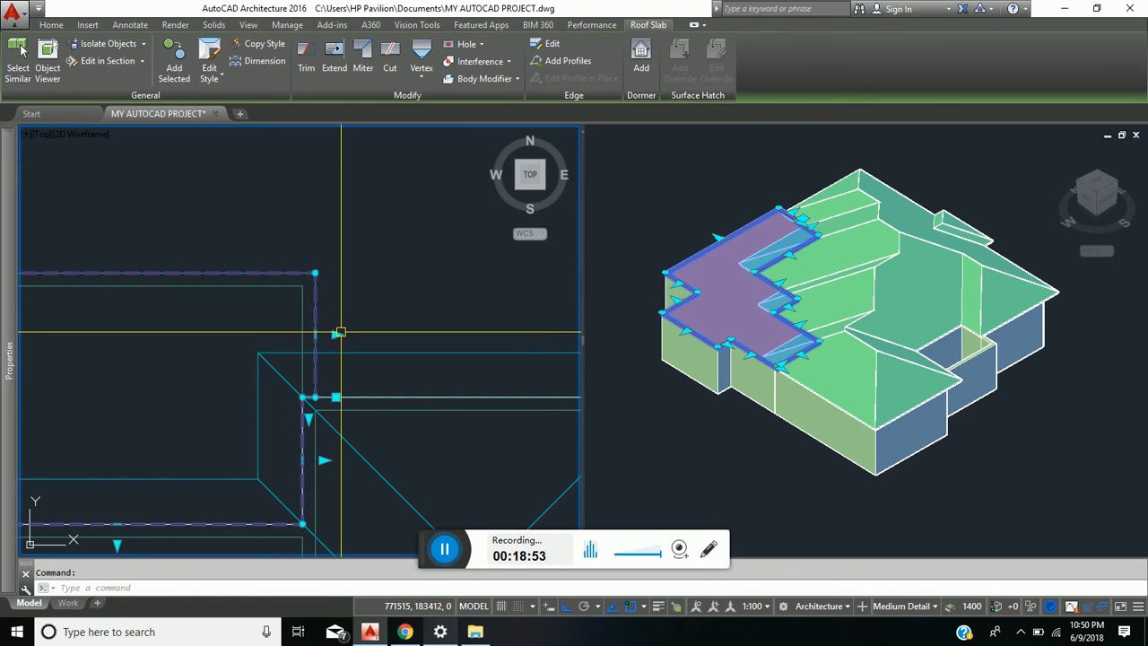
click(336, 335)
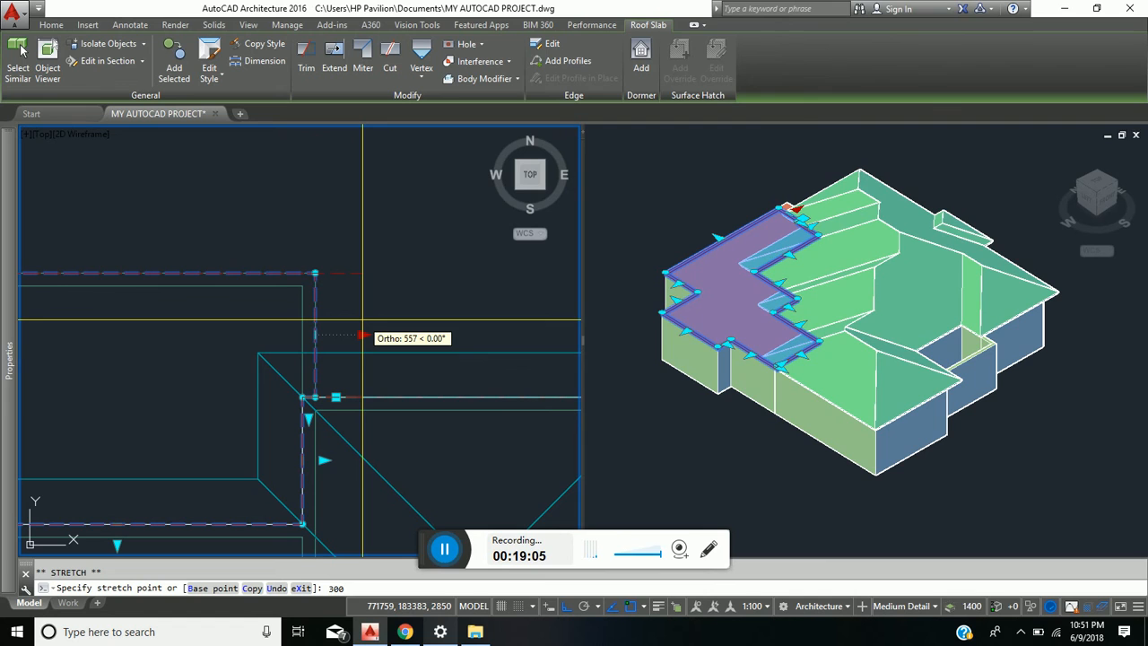
key(Return)
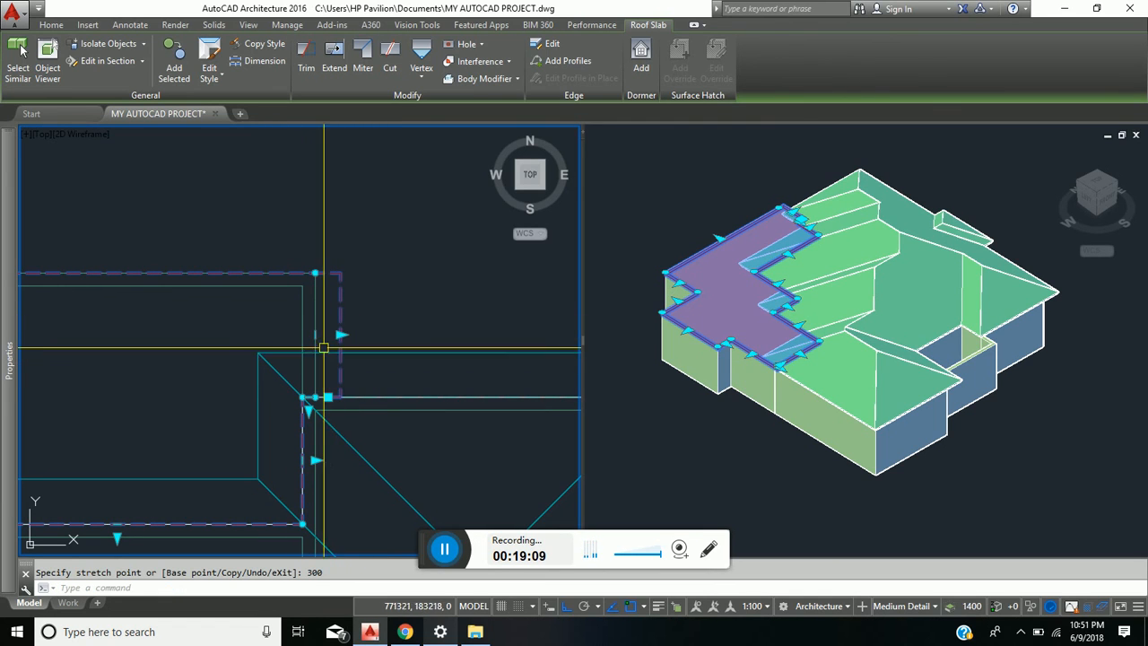
- Extend the slab's edge overhang by 300 beyond the northern rooms' north wall
scroll(357, 334, down, 2)
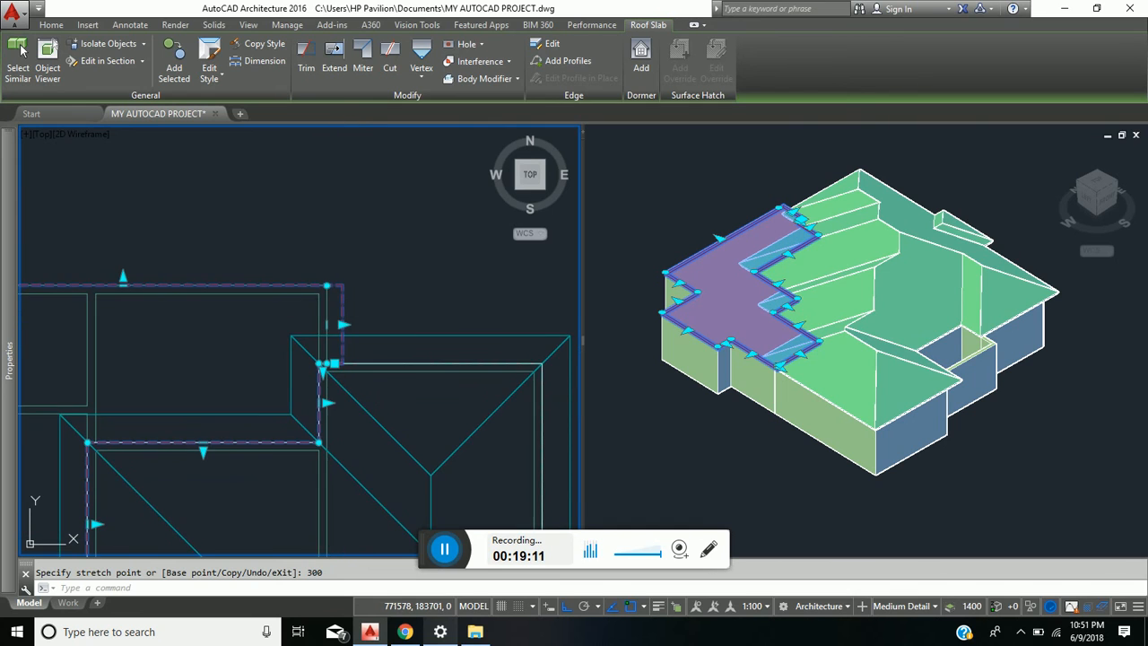
middle_drag(378, 325, 534, 353)
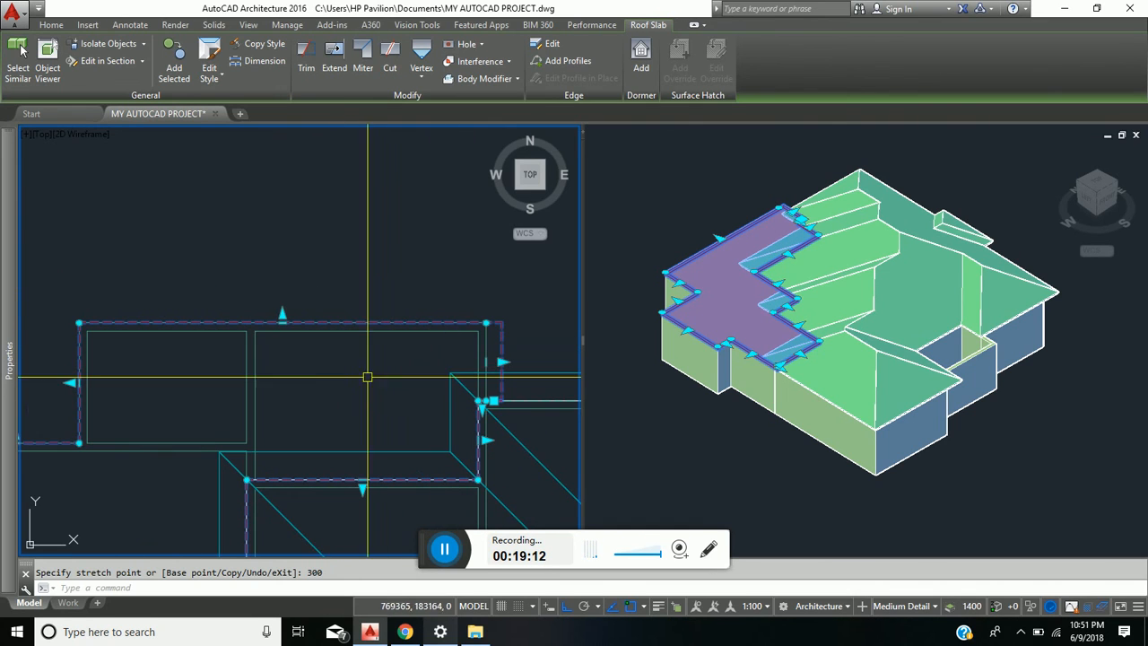
click(282, 314)
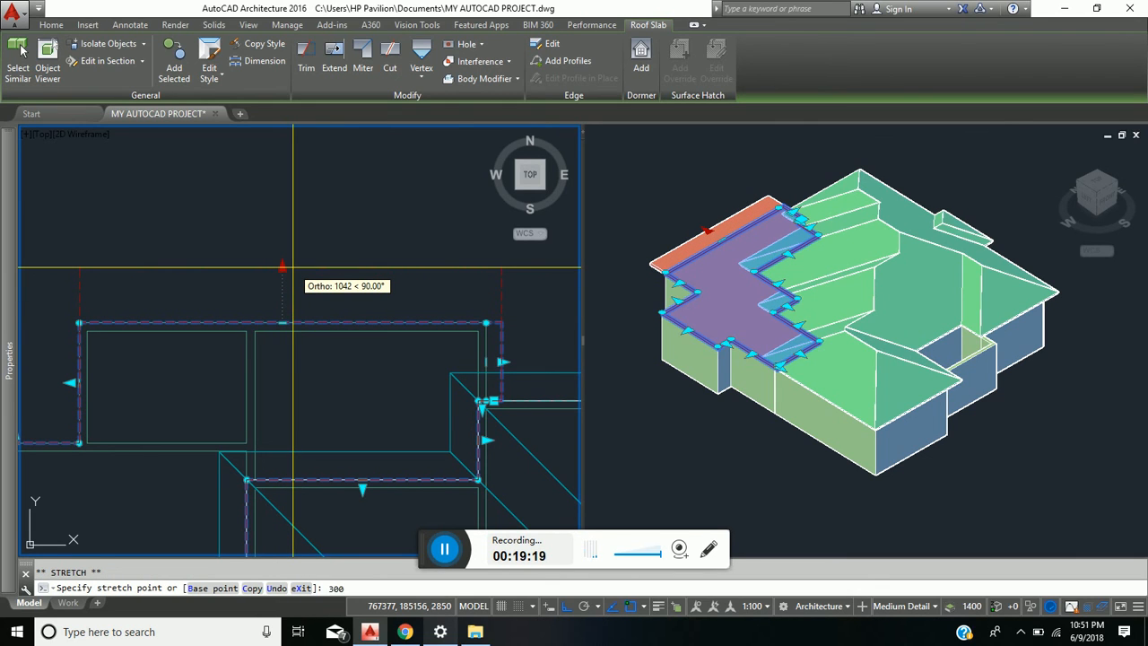
key(Return)
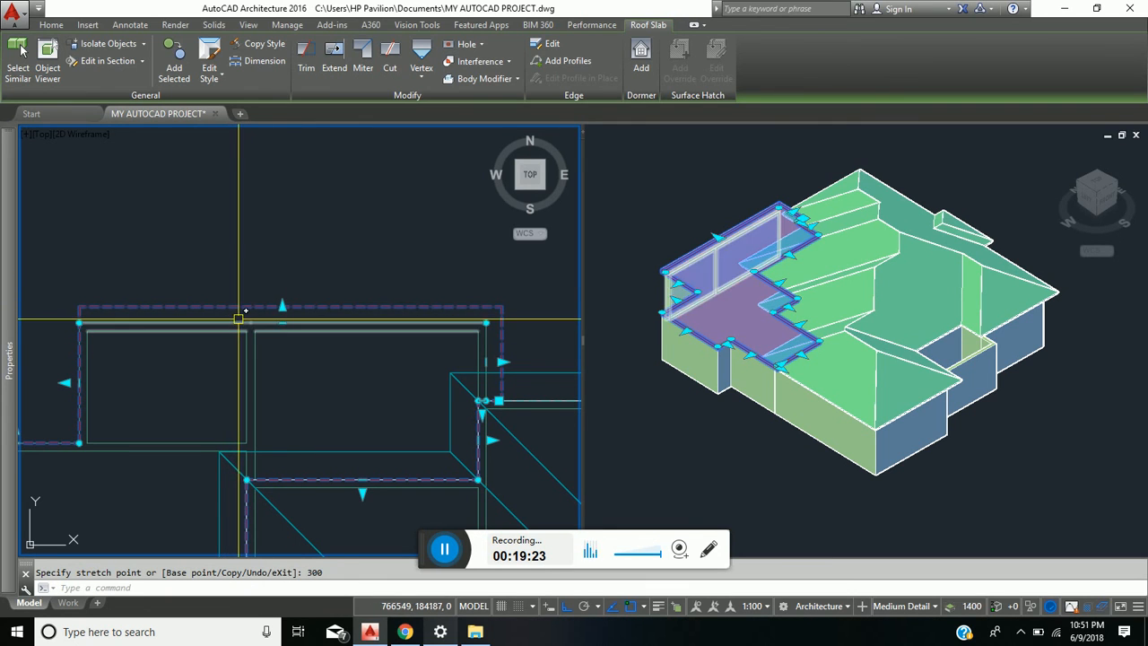
- Extend the slab's edge overhang by 300 beyond the northern rooms' west wall
middle_drag(80, 356, 292, 318)
scroll(261, 338, up, 2)
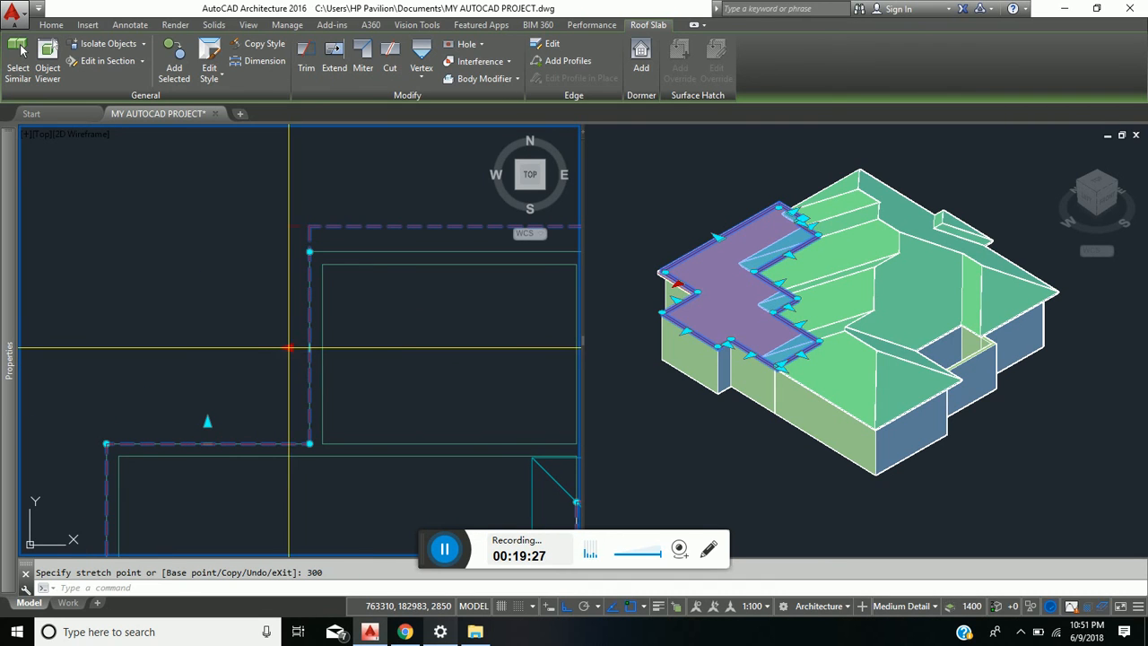
click(288, 347)
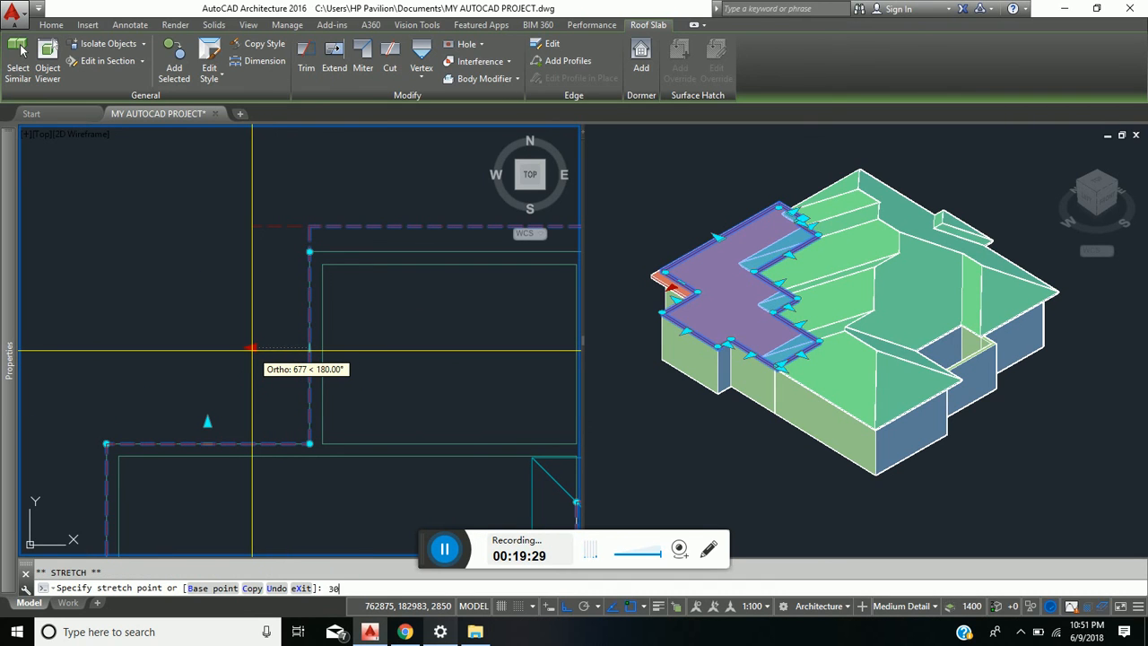
text(300)
key(Return)
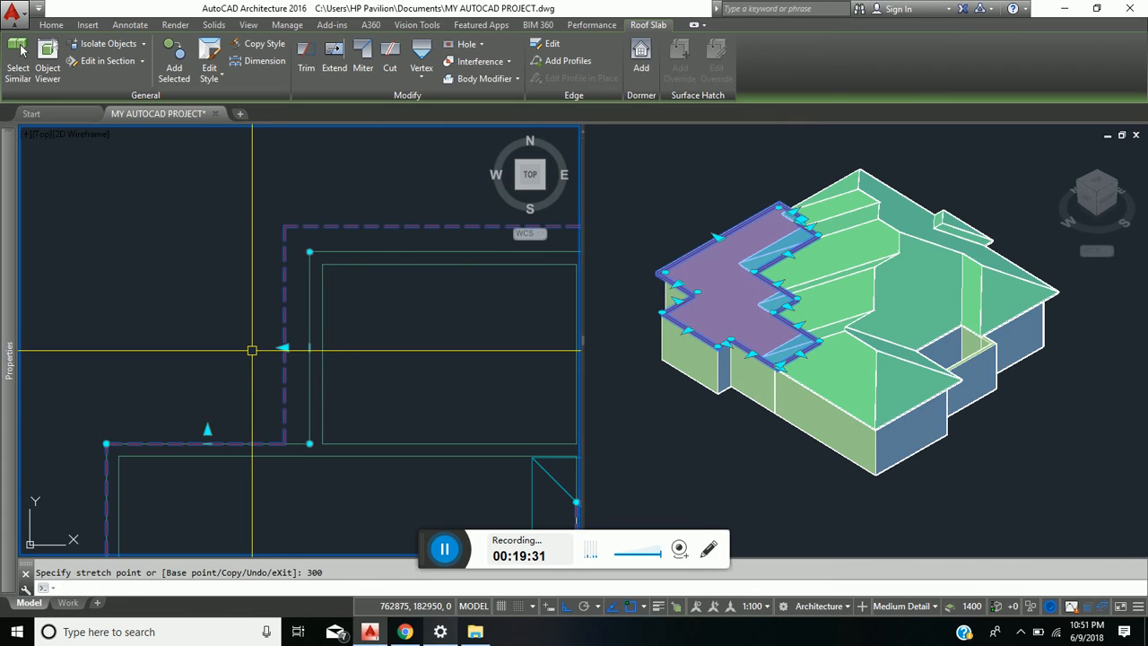
- Extend the slab's edge overhangs by 300 beyond the large western room's north and west walls
click(207, 431)
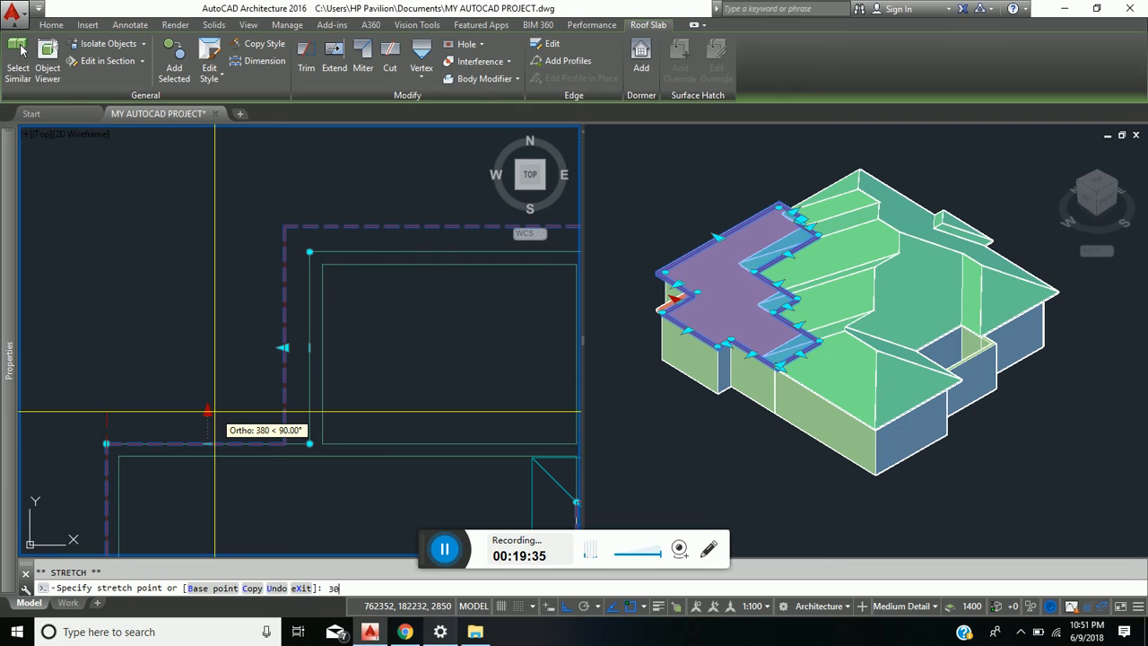
key(Return)
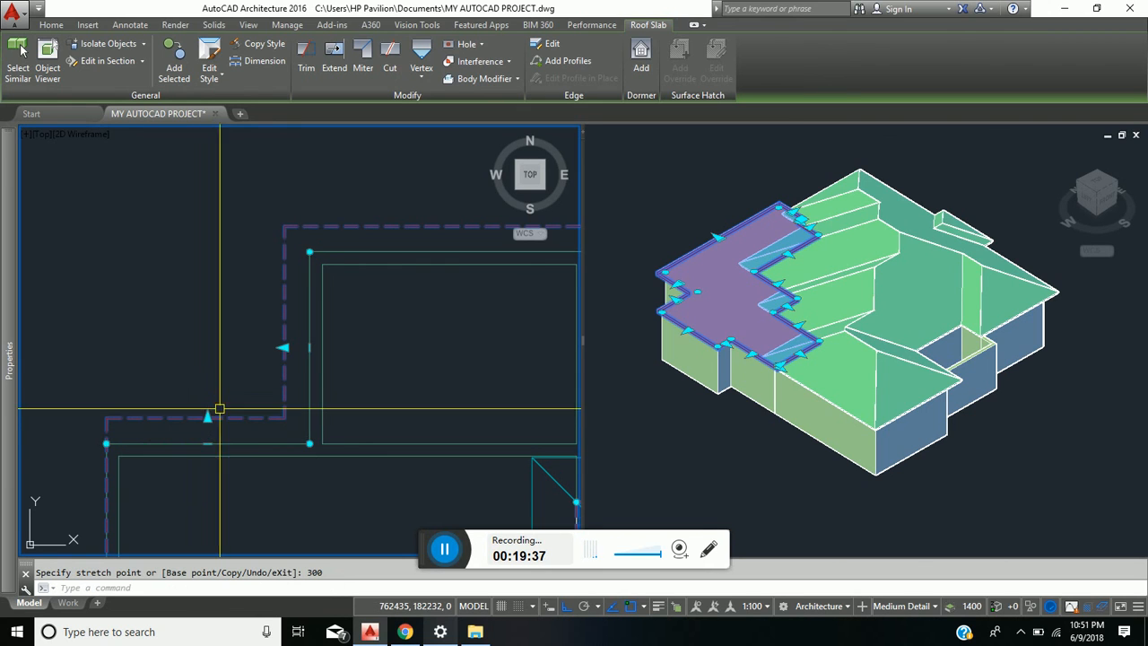
middle_drag(230, 504, 402, 349)
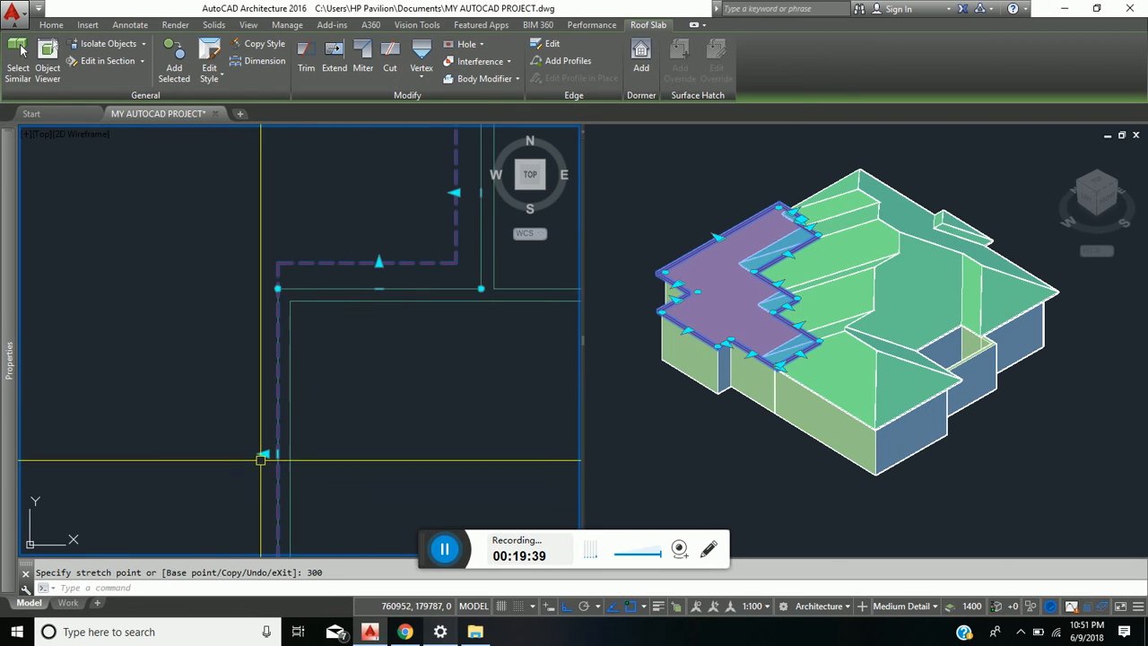
click(264, 453)
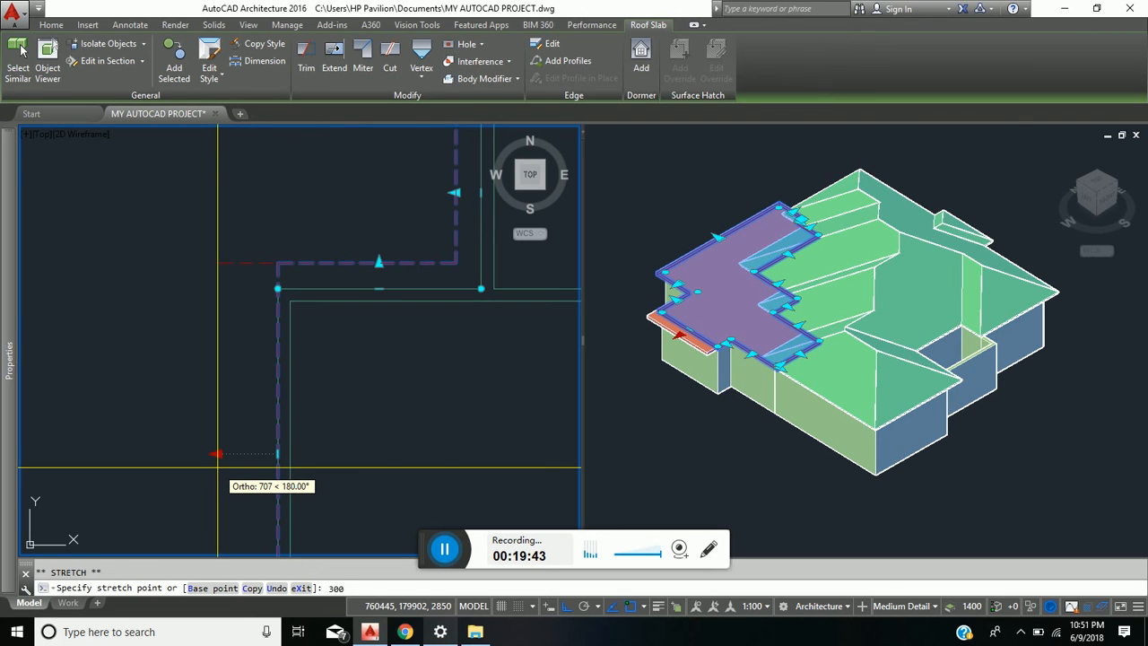
key(Return)
- Extend the slab's short south edge overhang at the large western room by 300
middle_drag(257, 444, 238, 210)
click(297, 397)
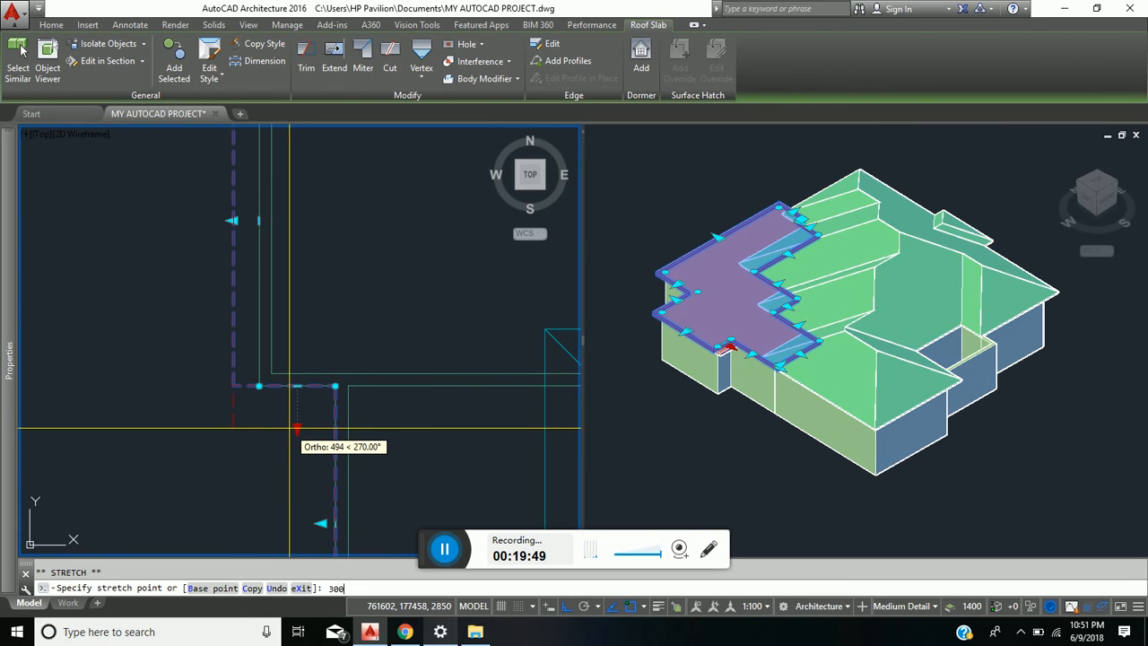
key(Return)
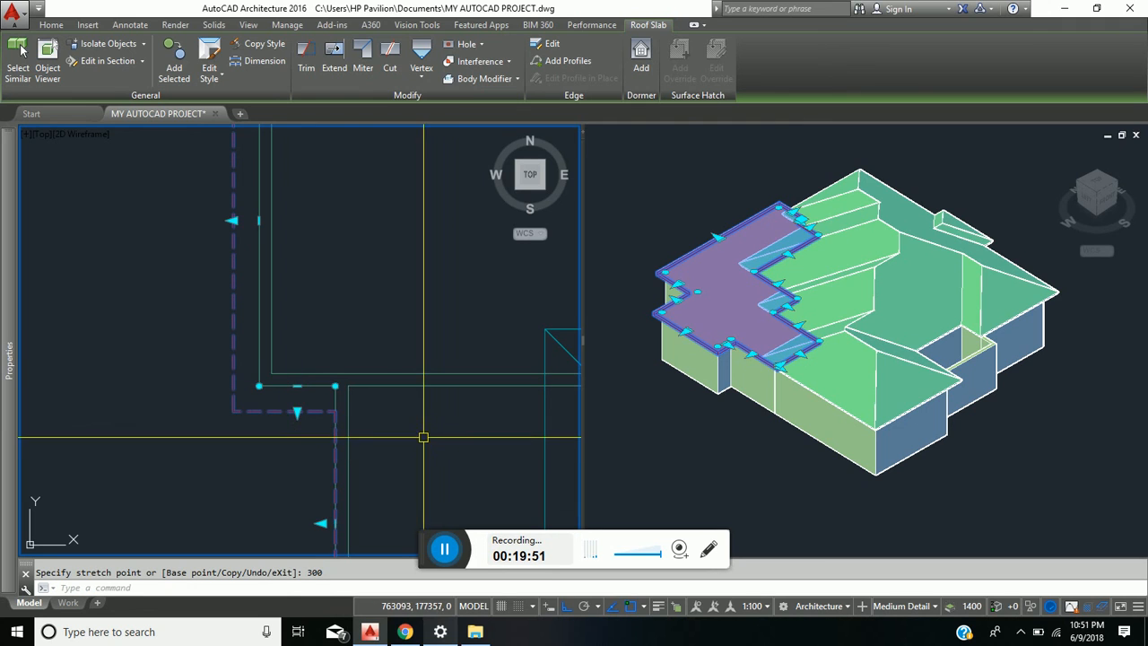
- Extend the slab's edge overhang by 300 beyond the smaller western room's west wall
scroll(428, 437, down, 4)
middle_drag(432, 440, 400, 368)
scroll(365, 429, up, 4)
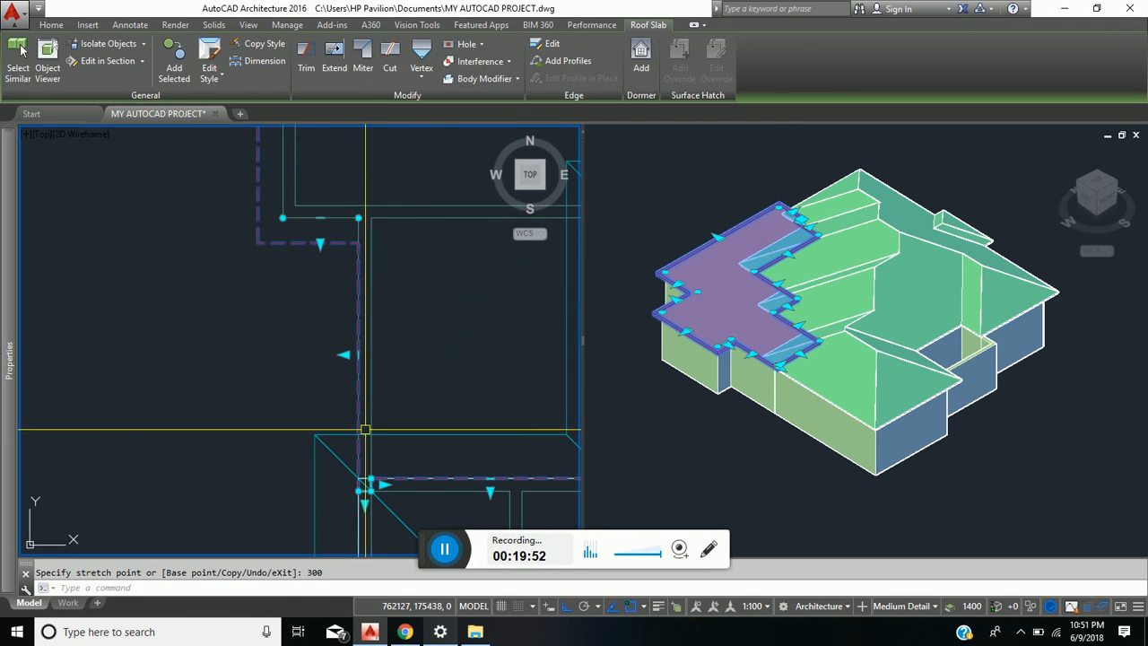
click(344, 354)
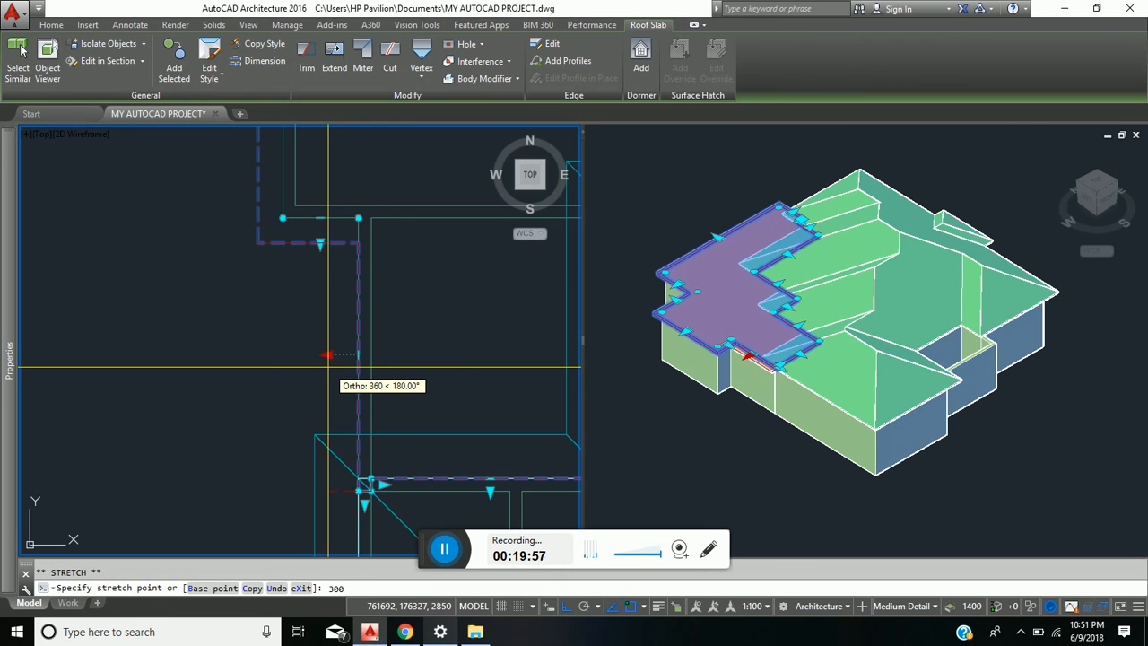
text(300)
key(Return)
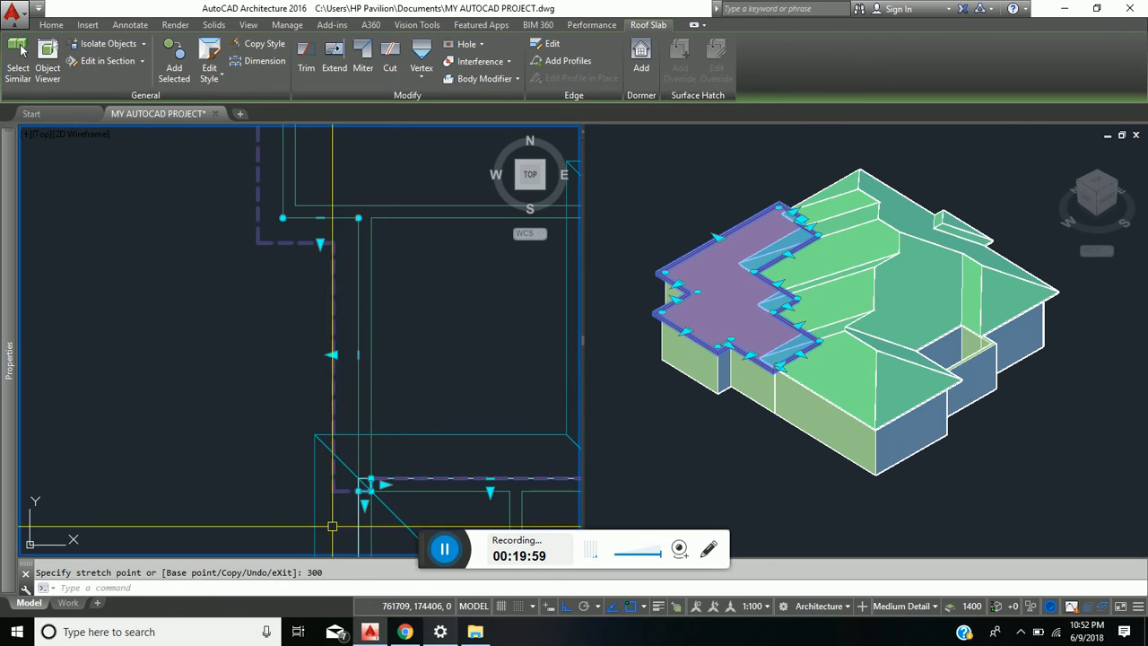
- Extend the large roof slab's short south edge overhang by 150 at the smaller western room's southwest corner
scroll(332, 526, up, 3)
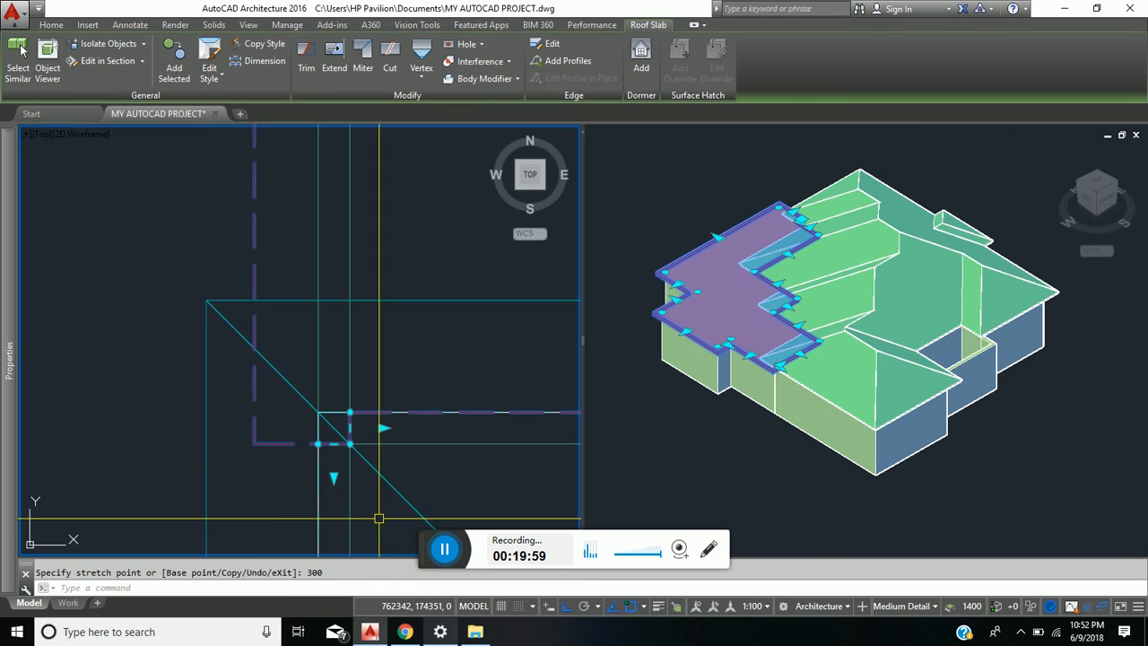
click(334, 476)
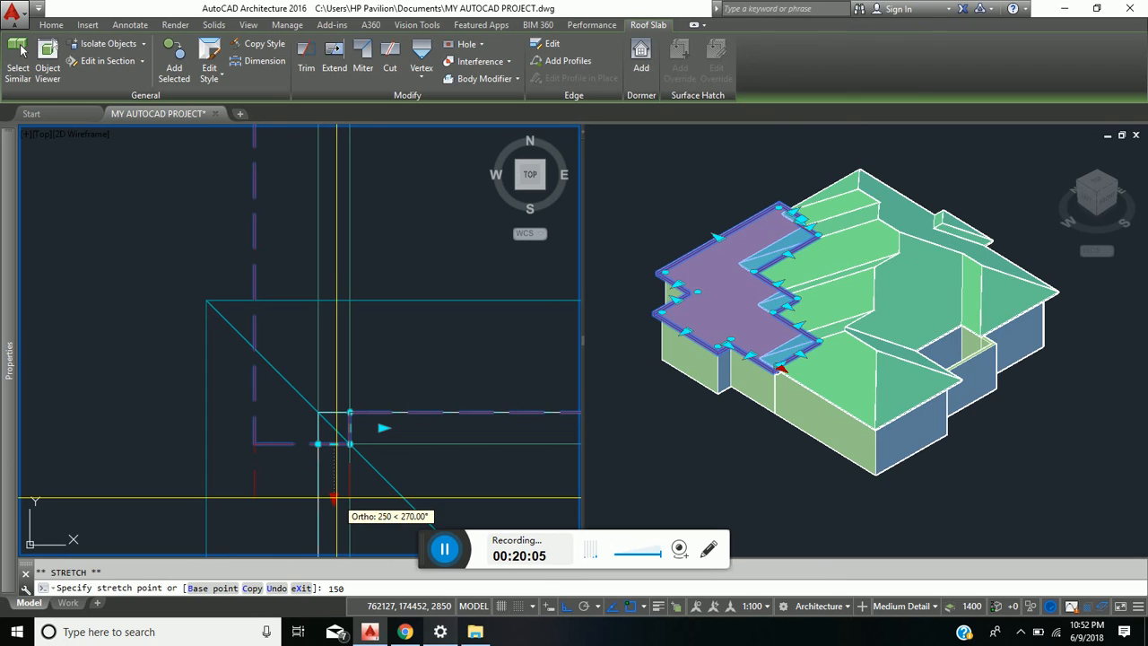
key(Return)
- Pull the slab's short east edge at that corner back west to align with the outer wall face
scroll(361, 444, up, 2)
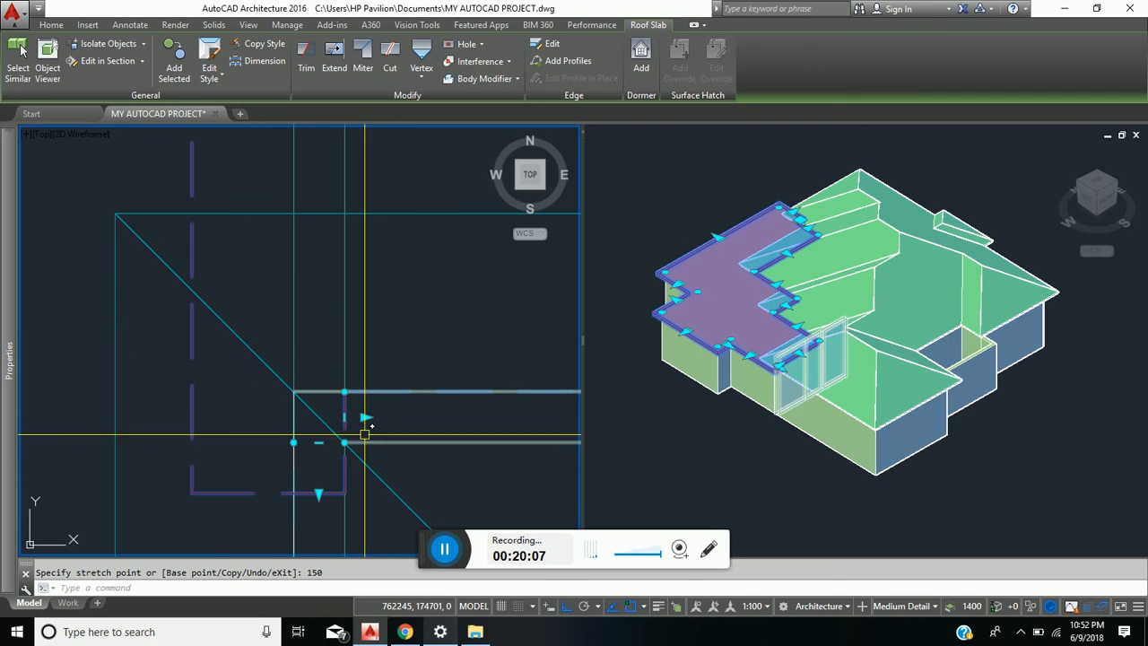
click(364, 417)
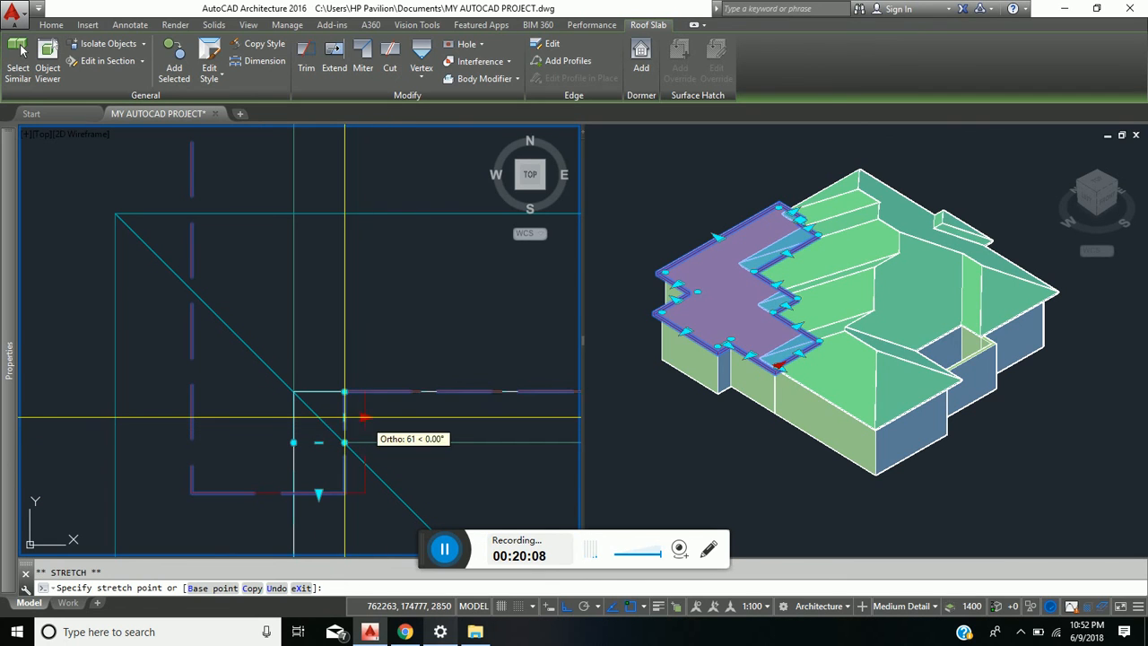
click(293, 417)
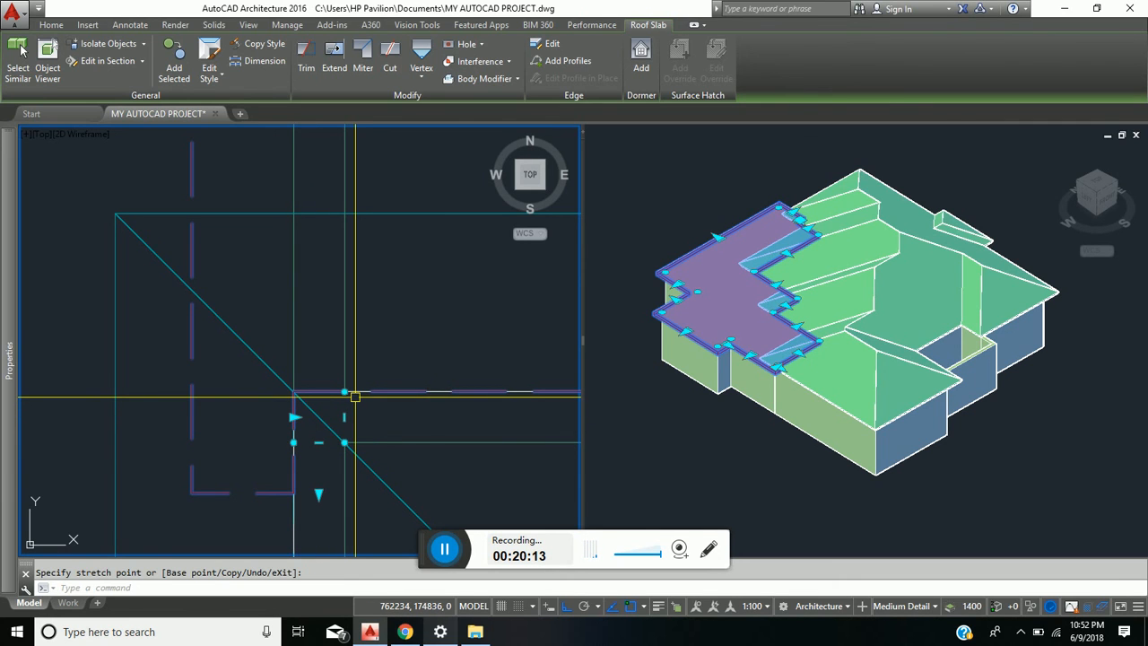
key(Escape)
key(Escape)
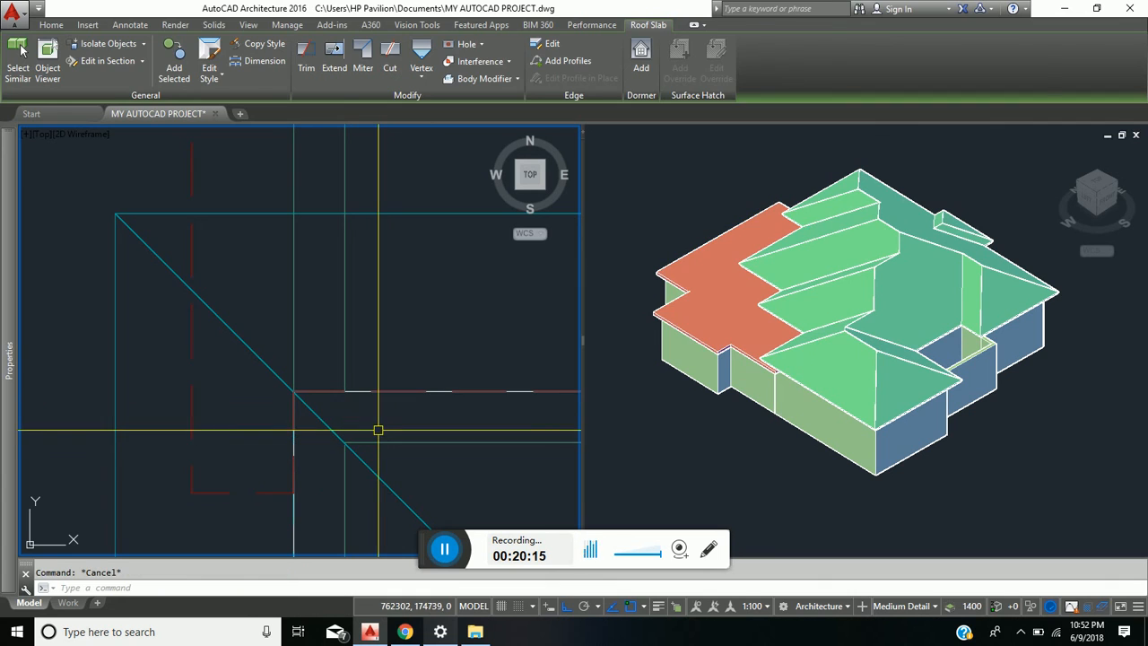
- Examine the flat slab and sloped roof in 3D from several sides and in plan for areas still uncovered
click(637, 420)
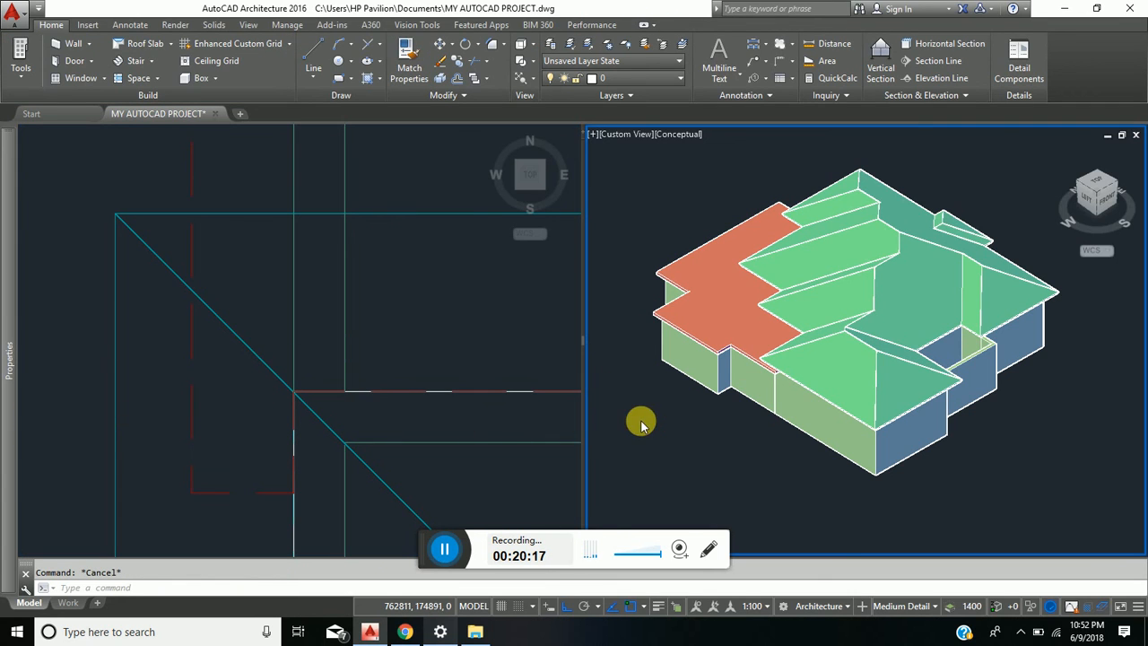
scroll(654, 371, down, 5)
middle_drag(684, 391, 731, 397)
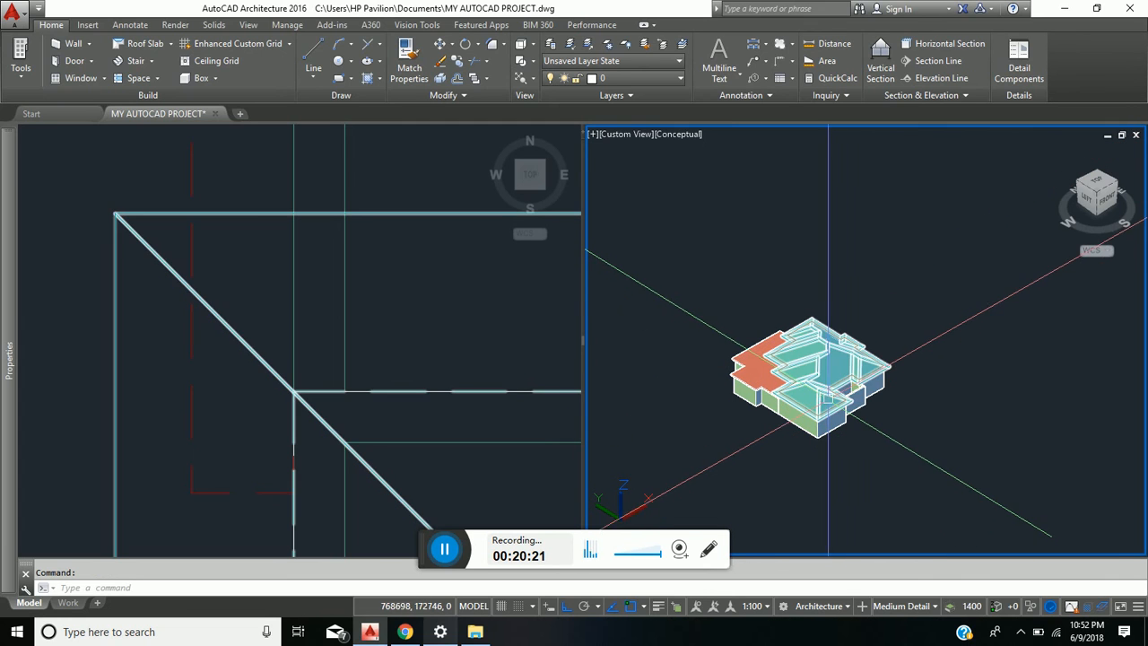
shift+middle_drag(807, 394, 808, 398)
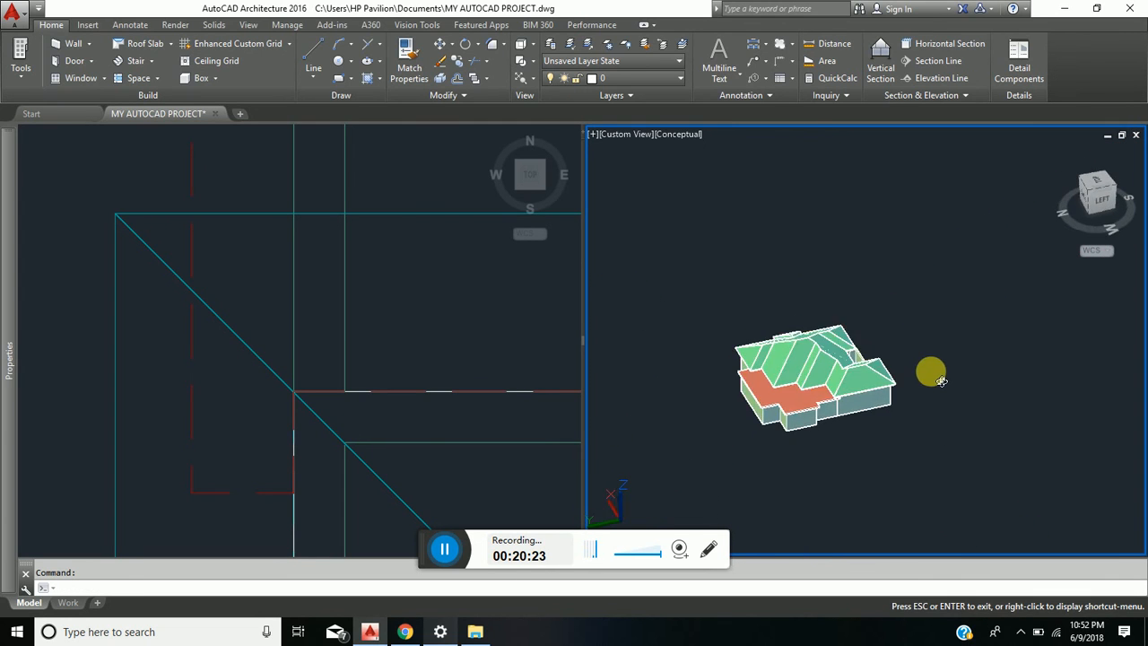
scroll(773, 414, up, 5)
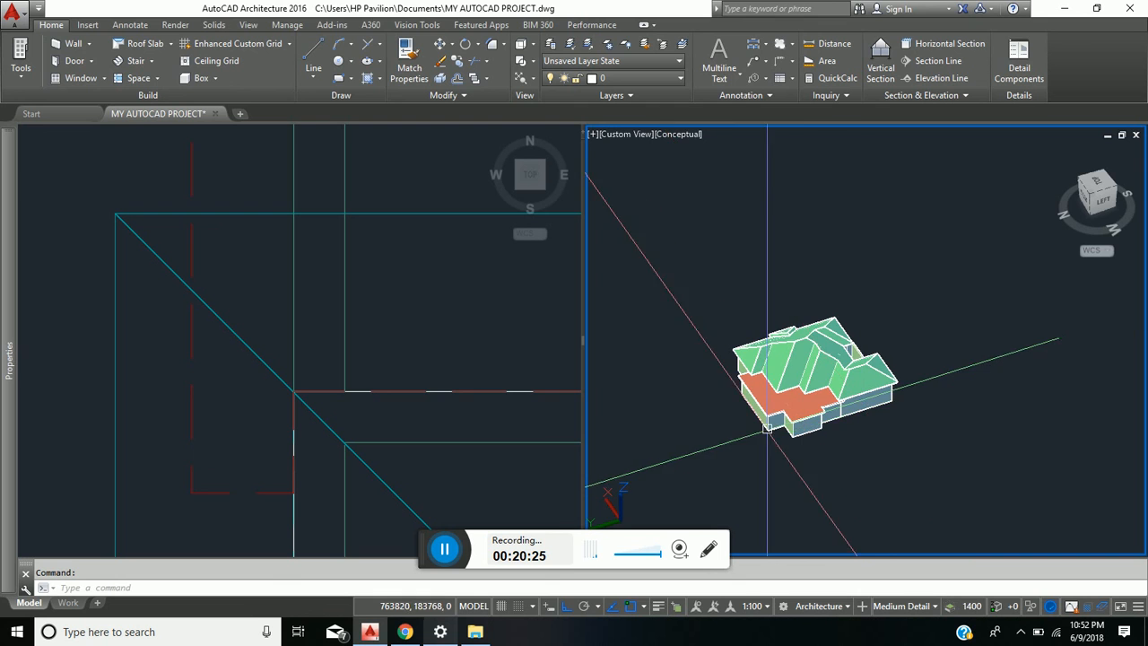
shift+middle_drag(815, 377, 595, 392)
scroll(767, 347, down, 5)
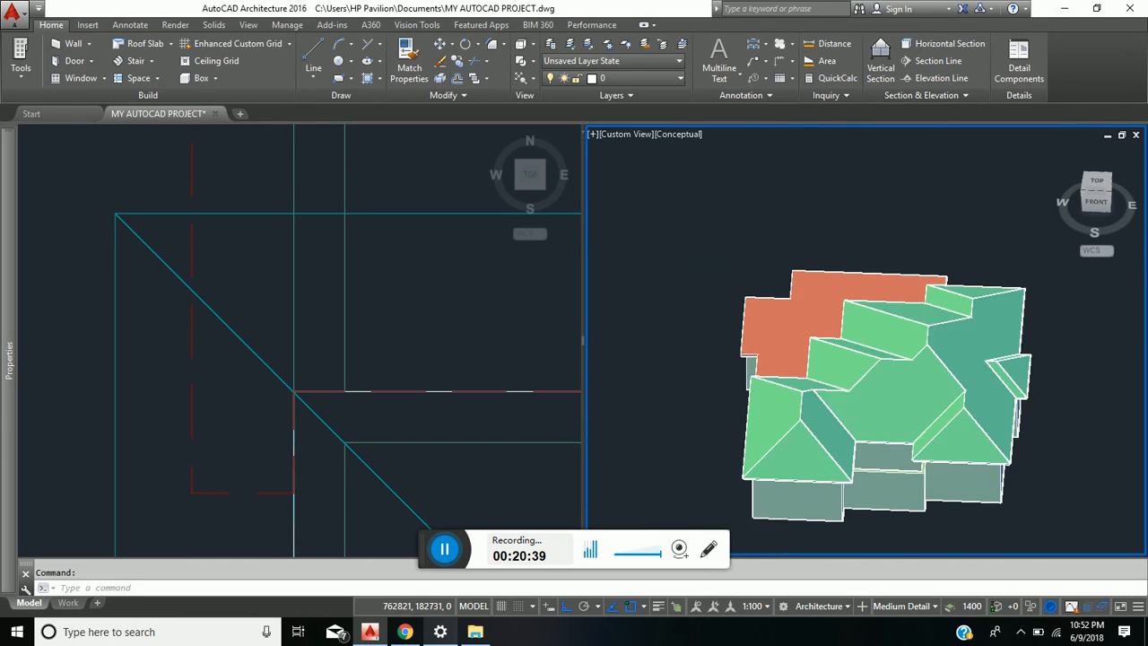
shift+middle_drag(831, 412, 789, 426)
scroll(814, 414, up, 4)
click(332, 329)
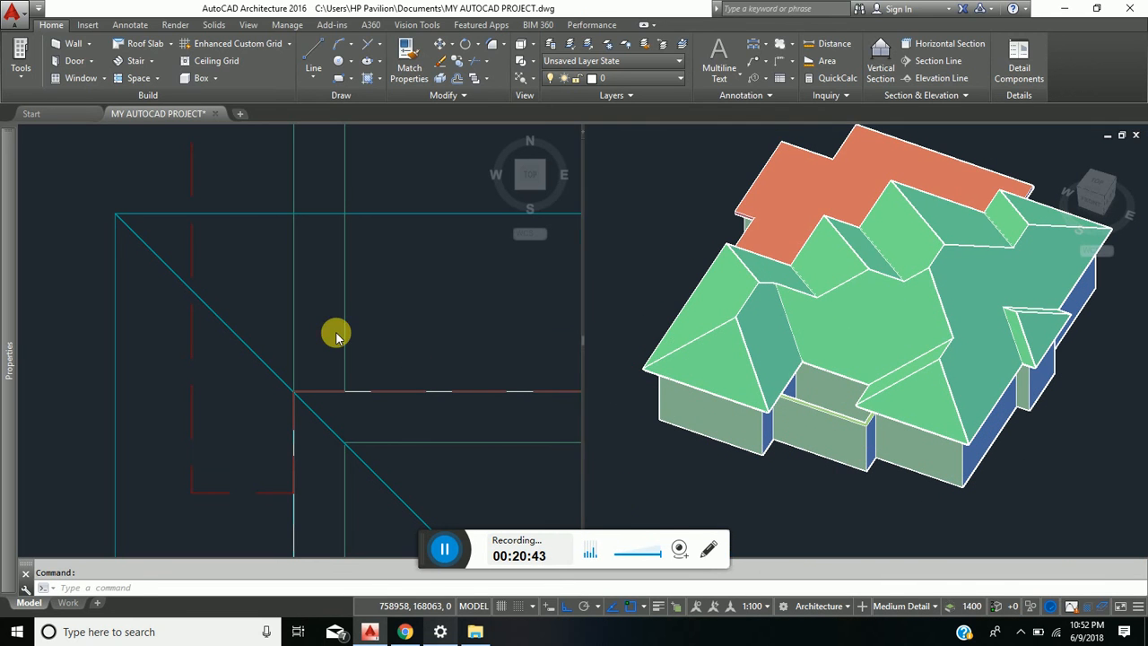
scroll(277, 308, down, 6)
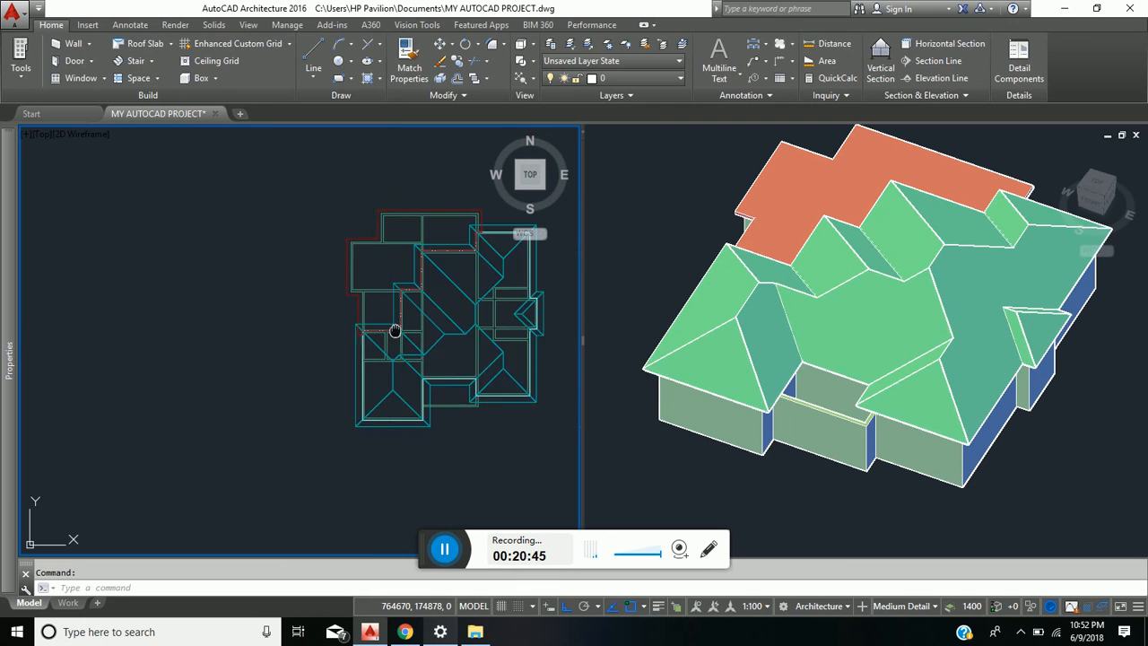
middle_drag(395, 330, 283, 347)
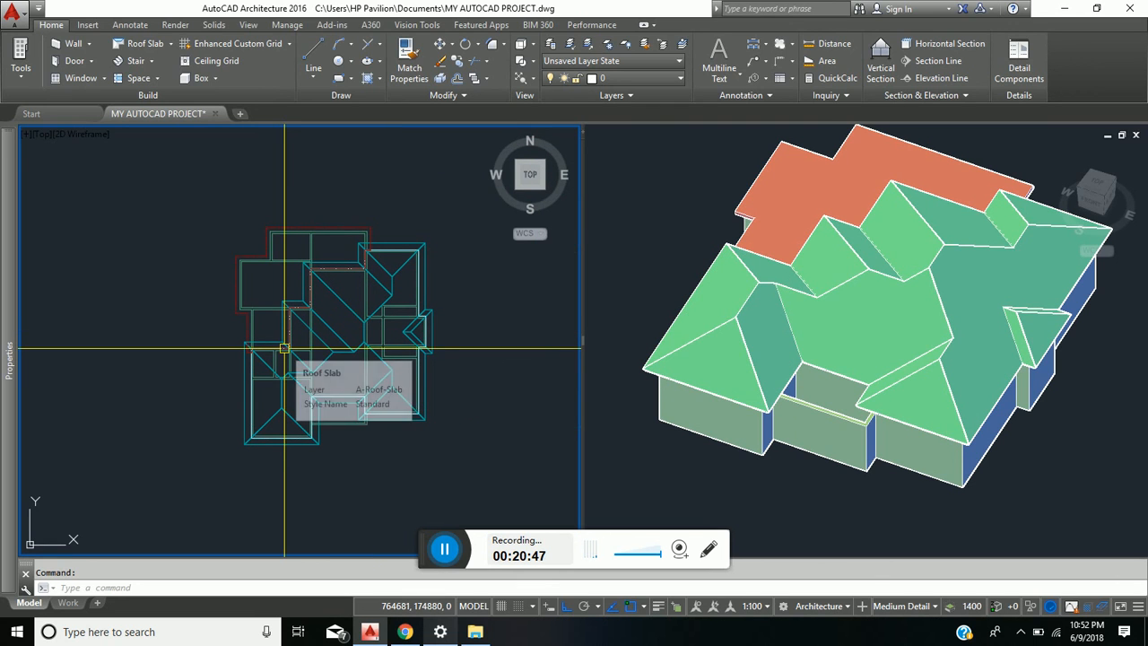
click(307, 416)
key(Escape)
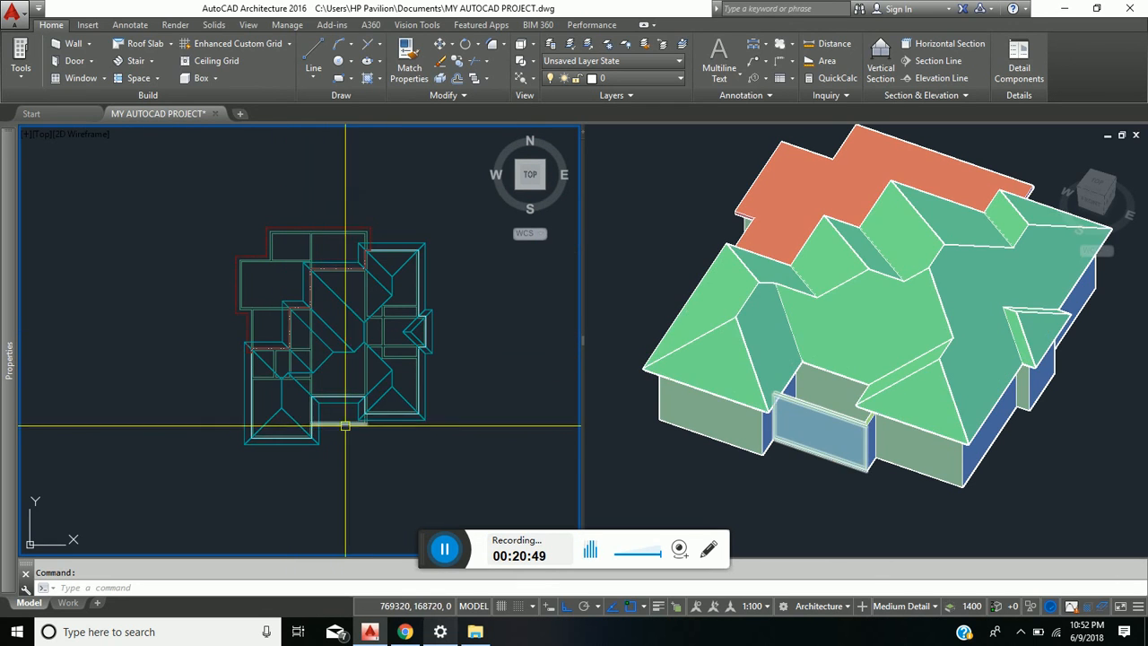
- Draw a flat roof slab over the uncovered southern recess, following the sloped roof's wall lines and the recess's outer wall corners
scroll(348, 414, up, 3)
scroll(349, 412, up, 2)
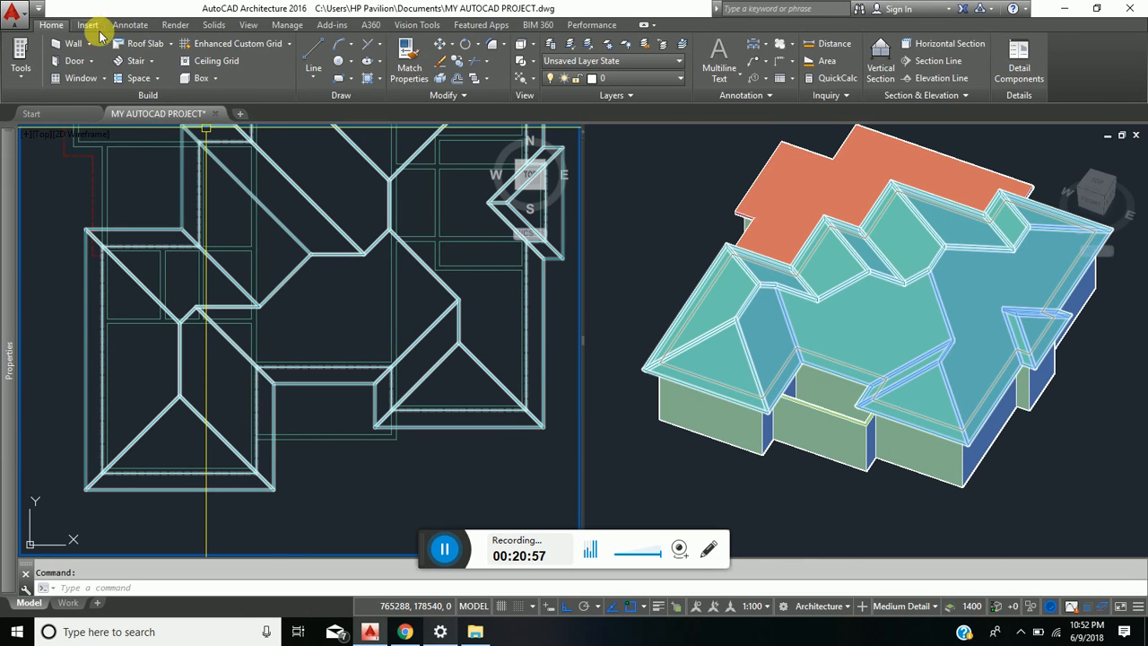
click(174, 45)
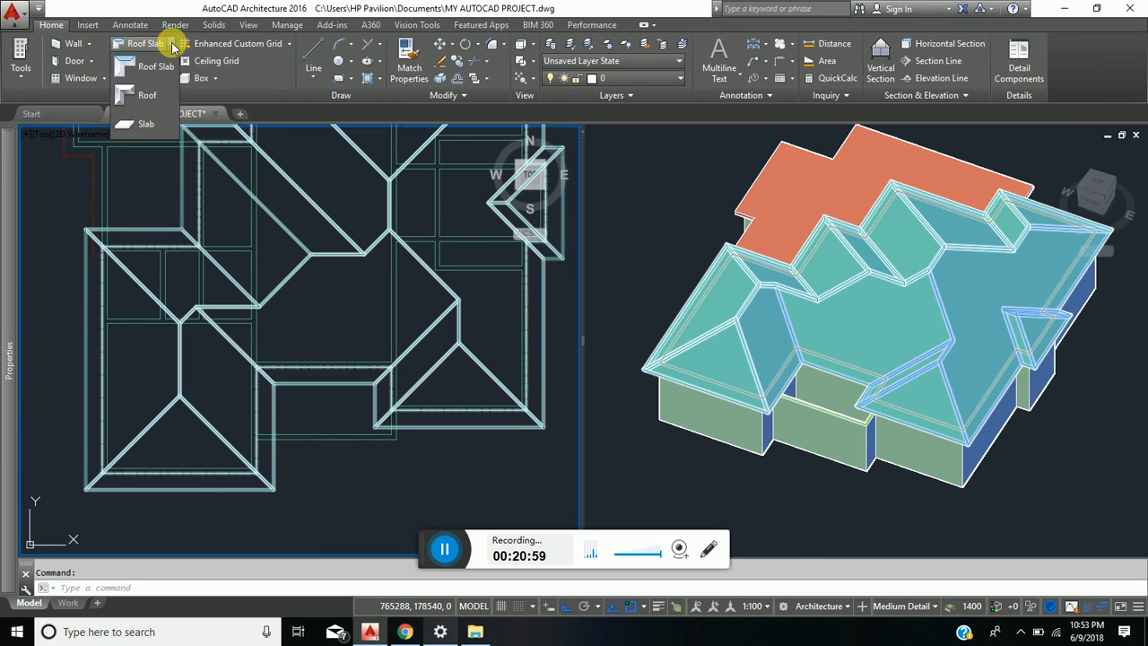
click(160, 69)
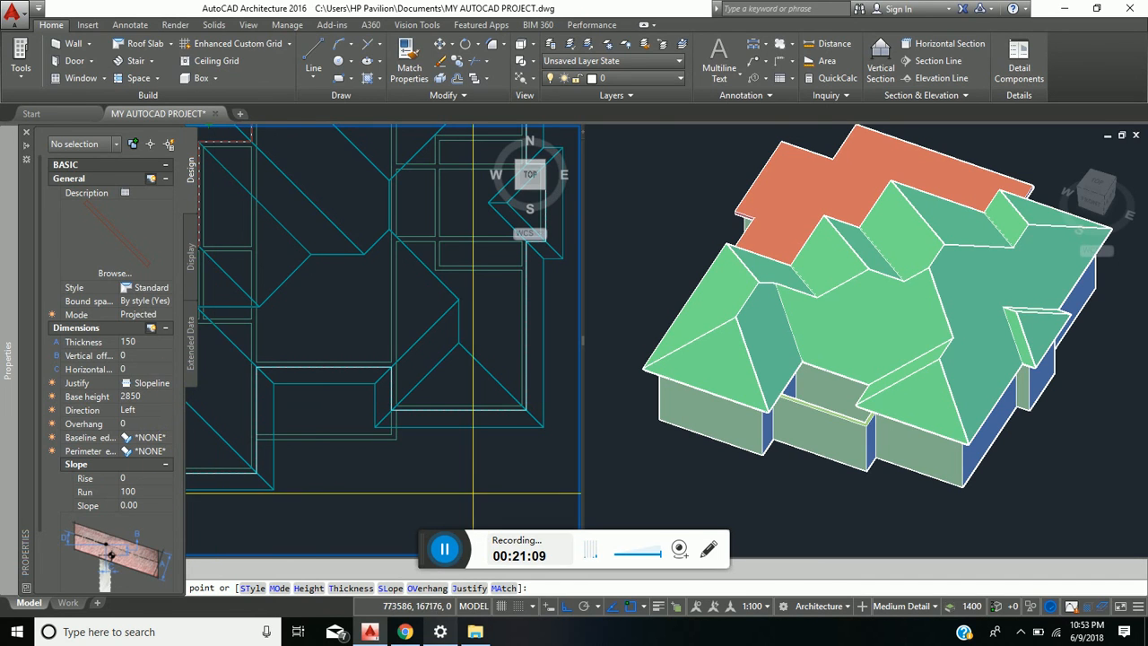
scroll(264, 426, up, 2)
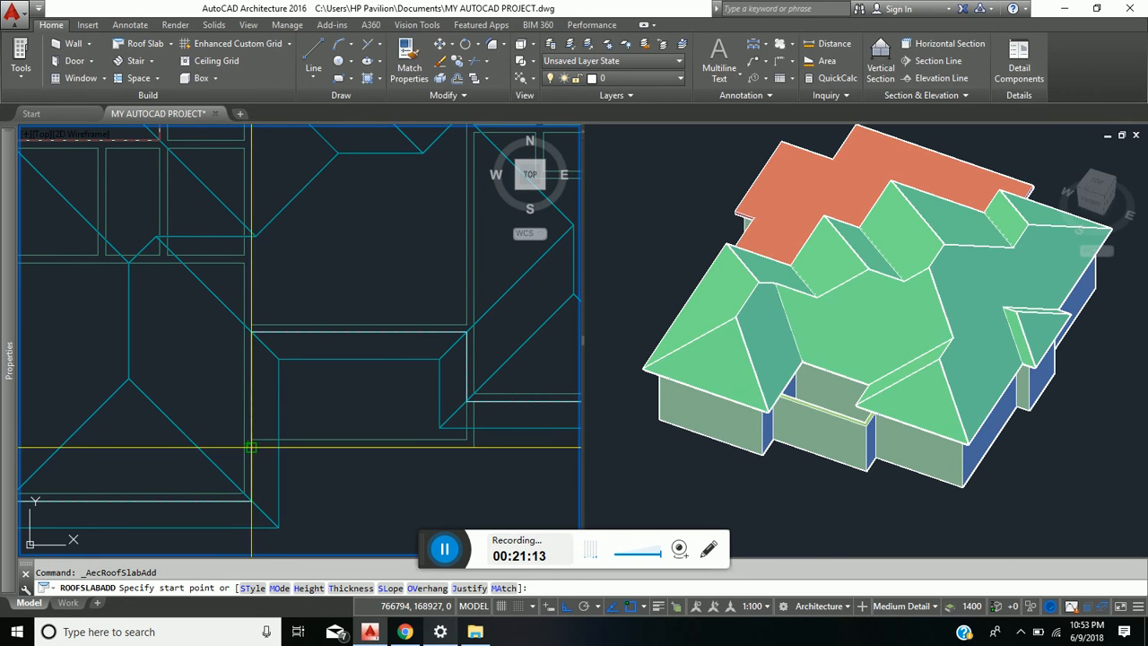
scroll(248, 442, up, 4)
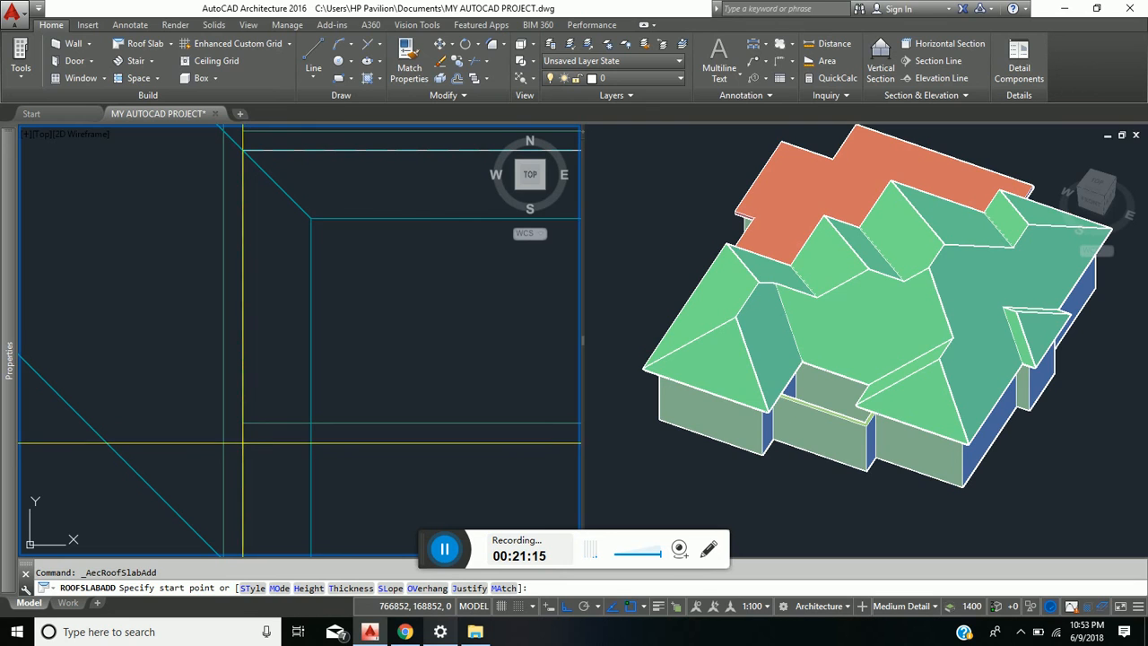
click(242, 442)
middle_drag(282, 293, 282, 389)
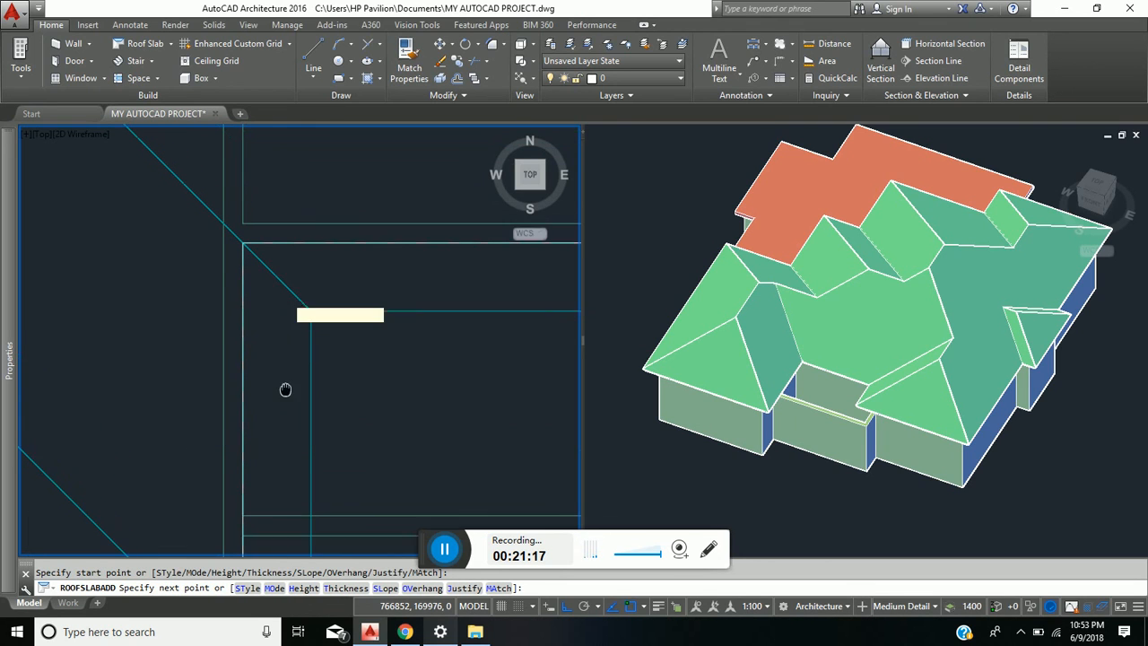
click(242, 245)
scroll(234, 247, down, 4)
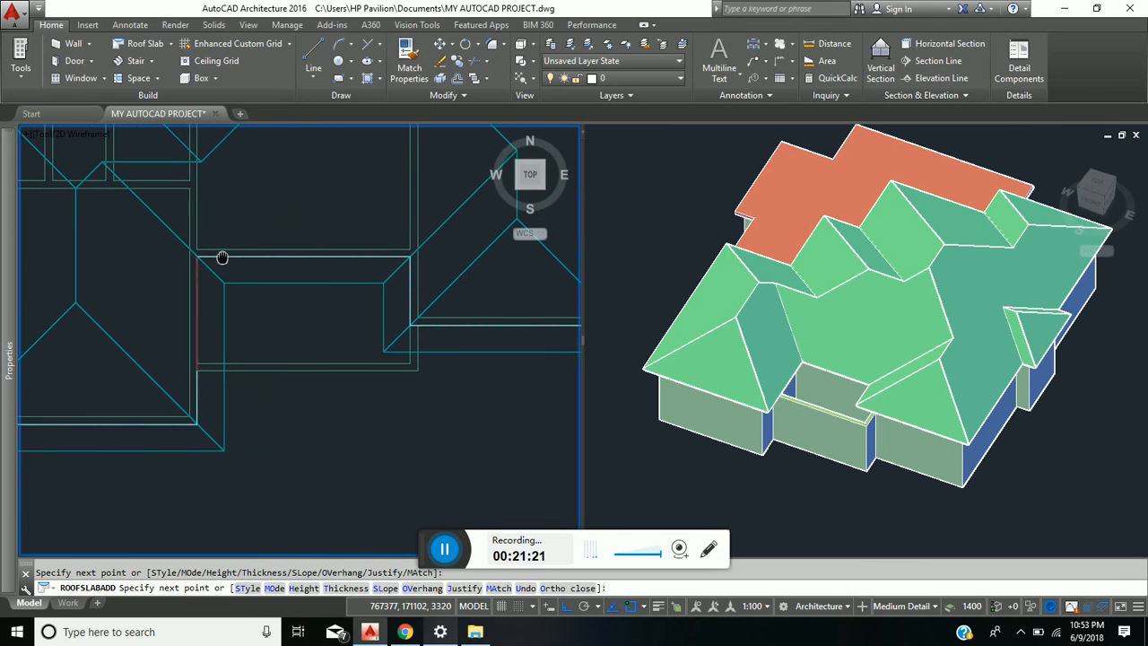
click(400, 248)
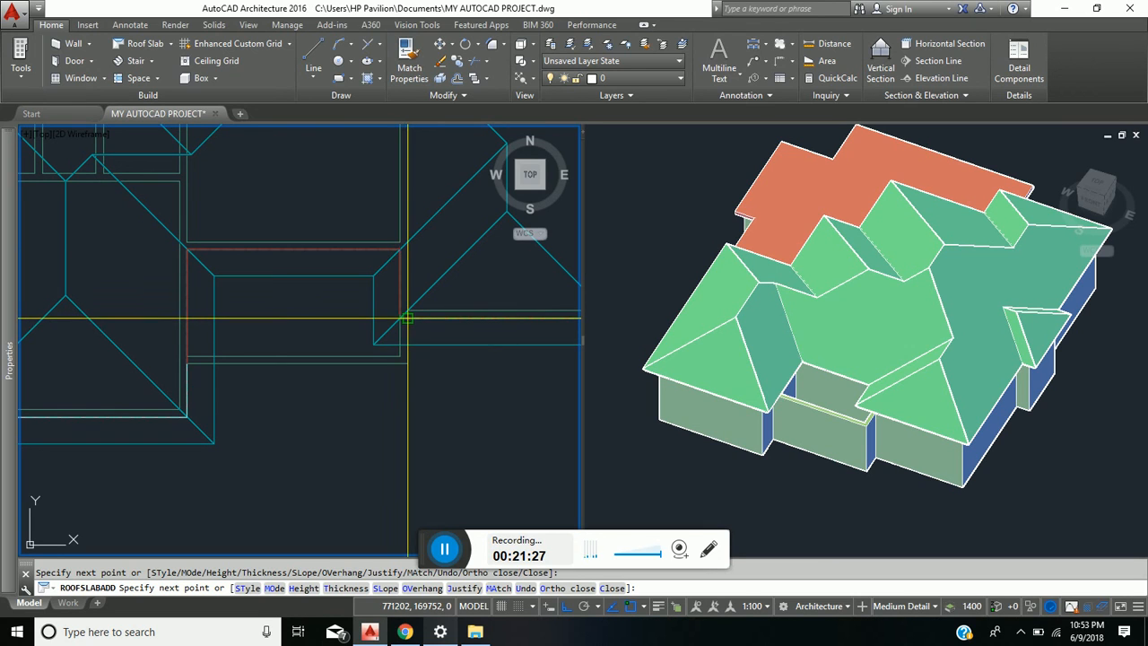
click(408, 363)
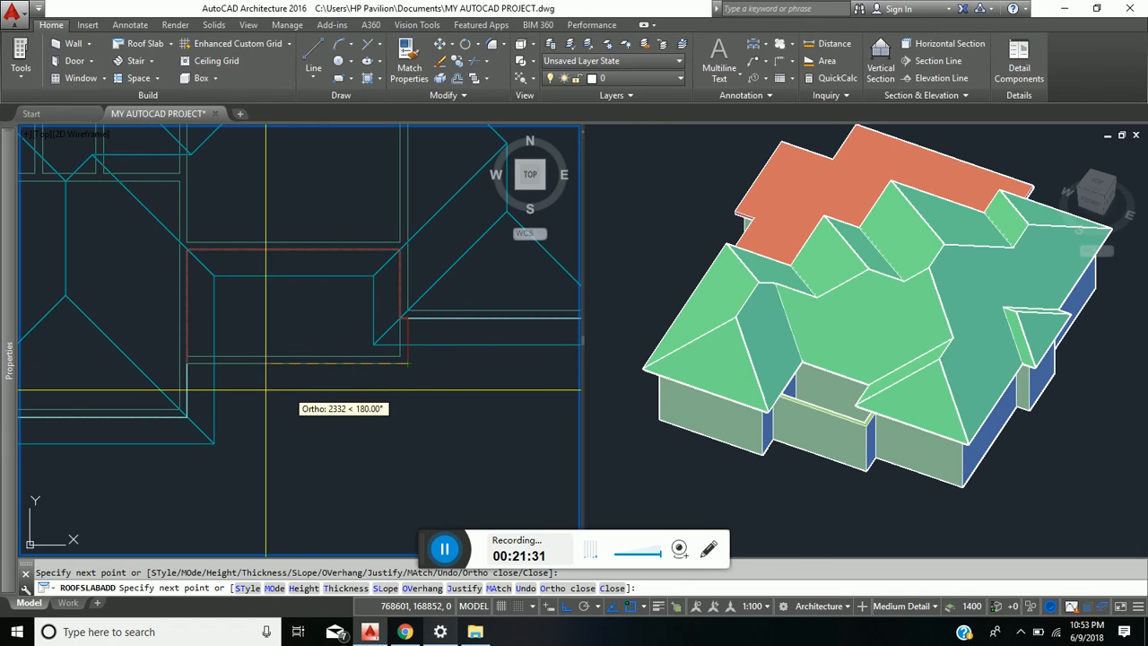
click(187, 363)
key(Return)
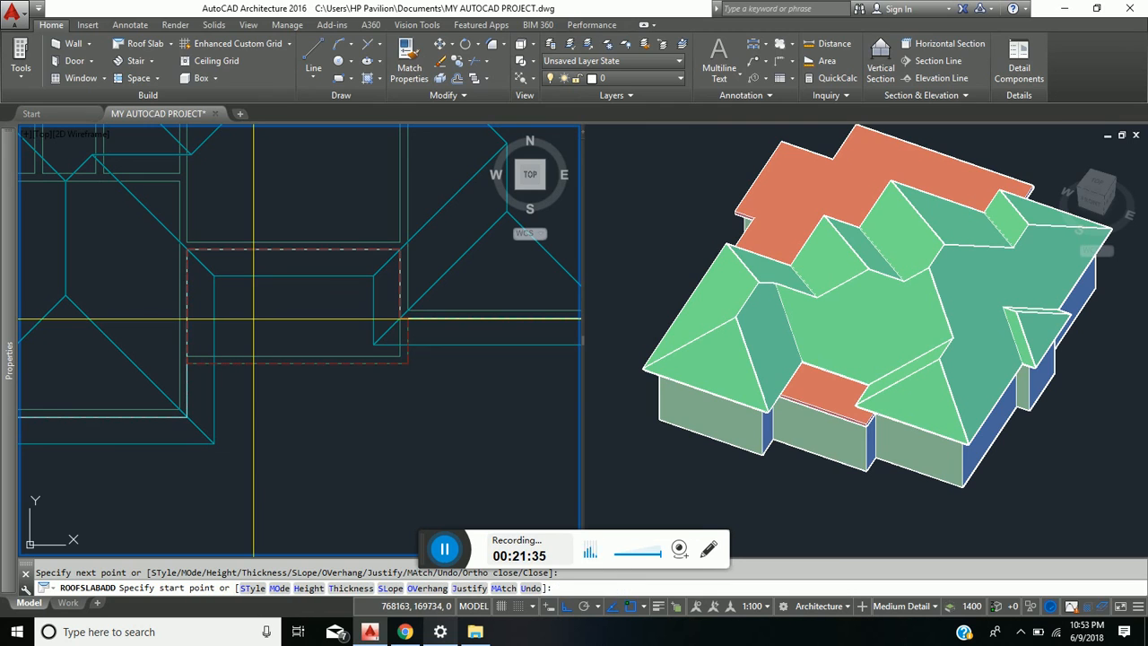
key(Return)
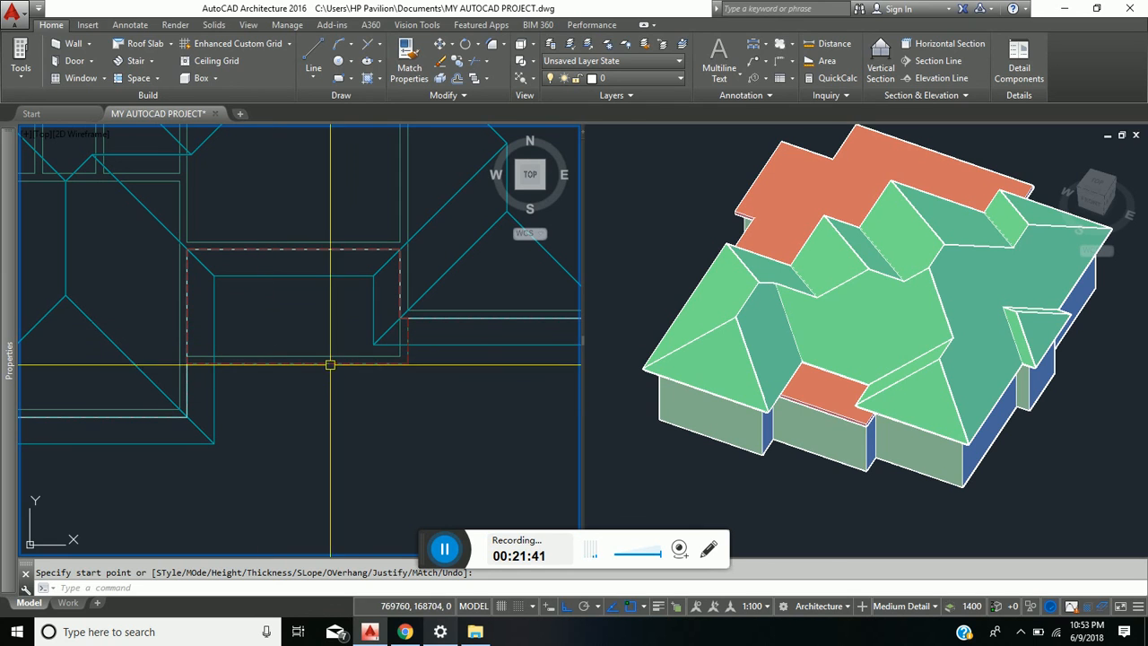
- Extend the southern slab's overhangs by 300 on its south edge and its short outer east edge
scroll(330, 365, up, 2)
click(292, 366)
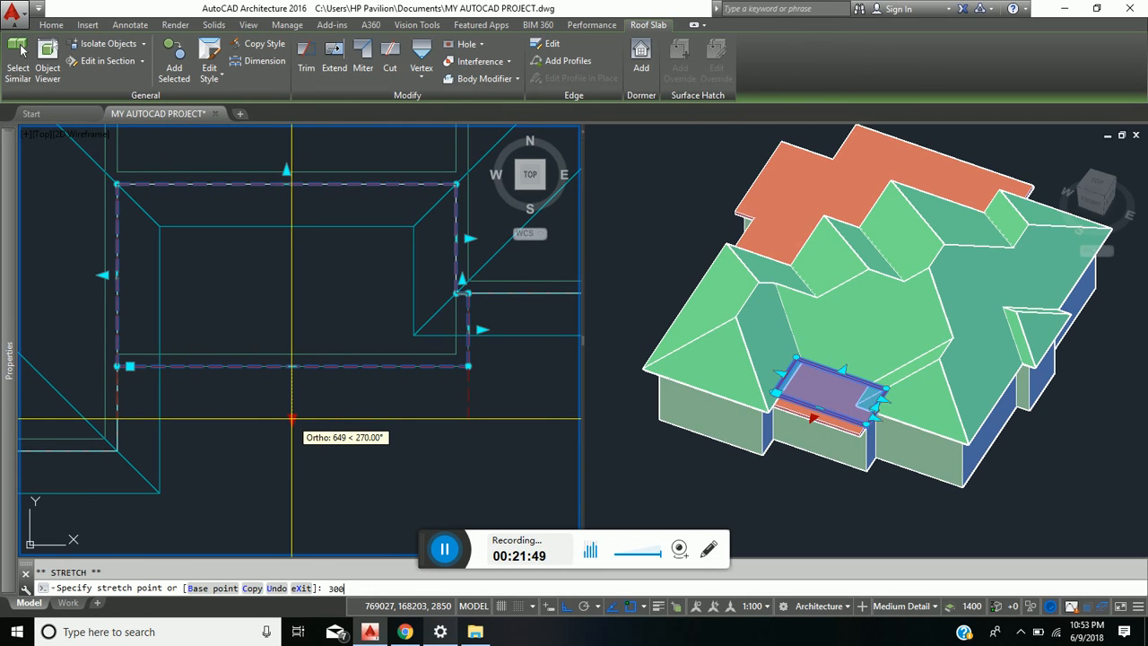
key(Return)
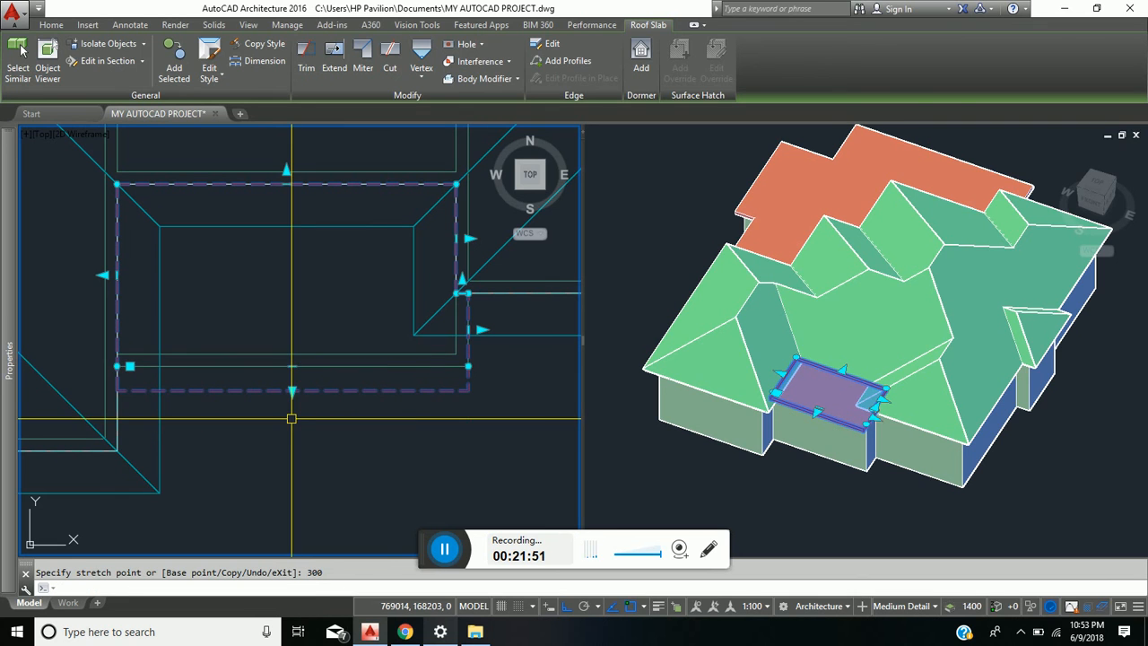
click(481, 330)
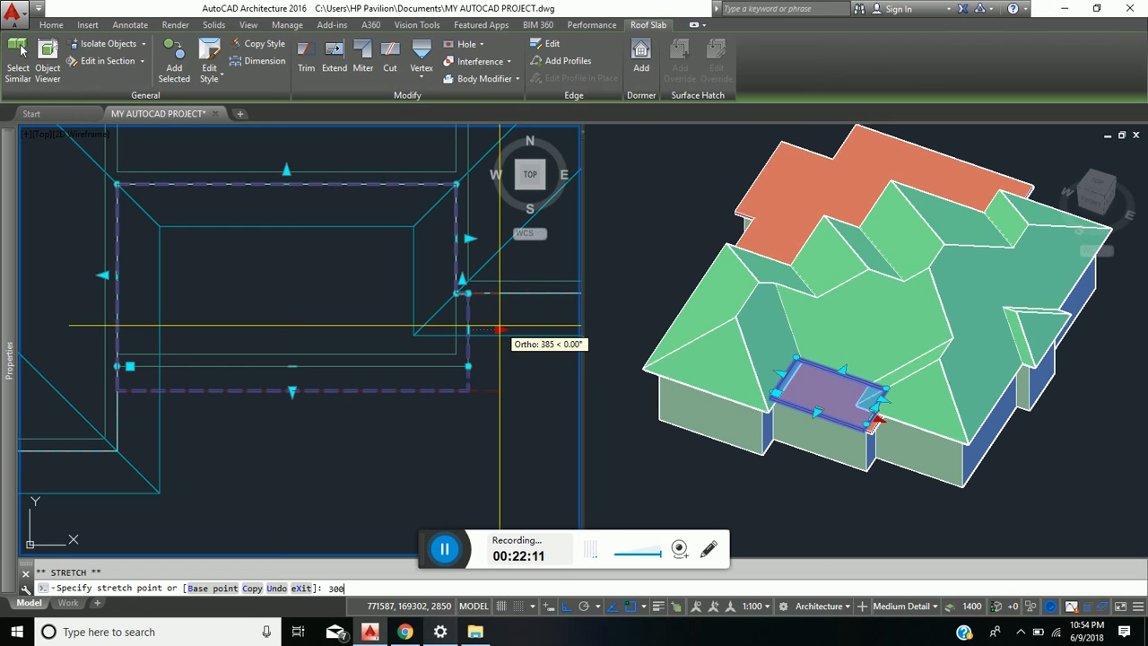
key(Return)
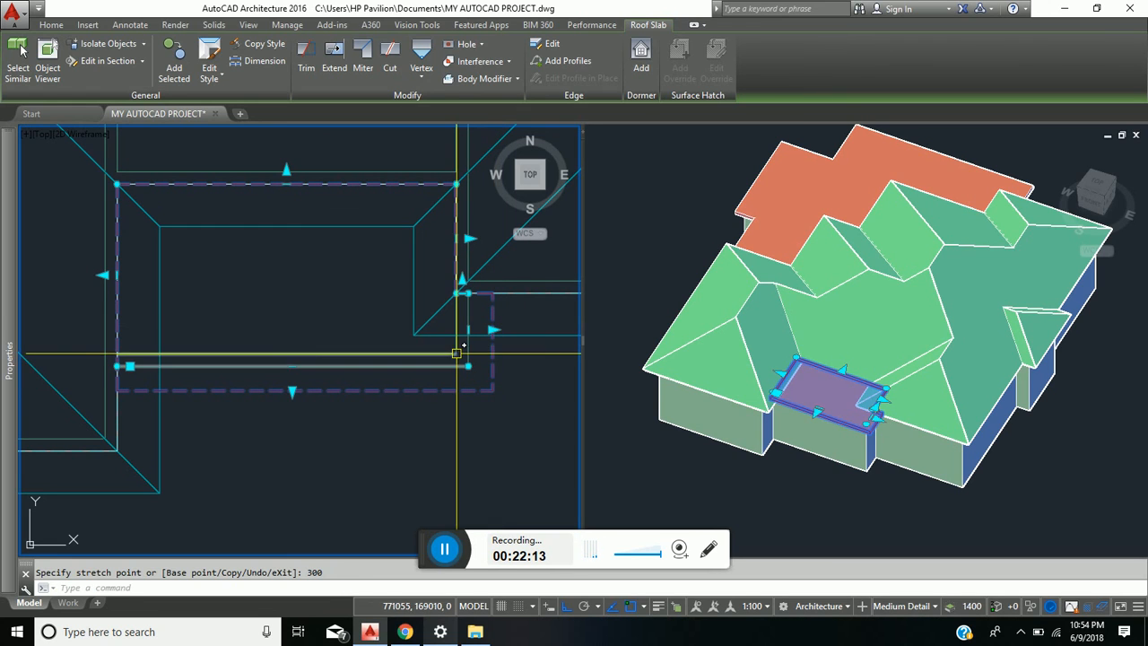
key(Escape)
- Examine the house with both flat slabs in the 3D view and the whole roof layout in plan
click(811, 495)
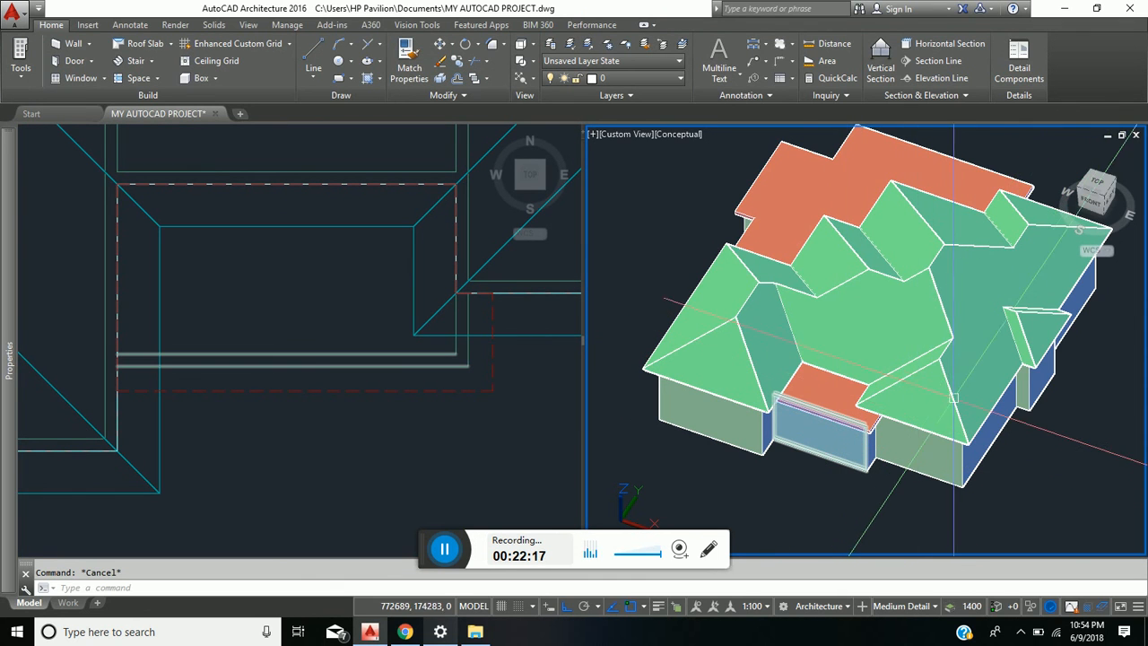
shift+middle_drag(906, 376, 972, 298)
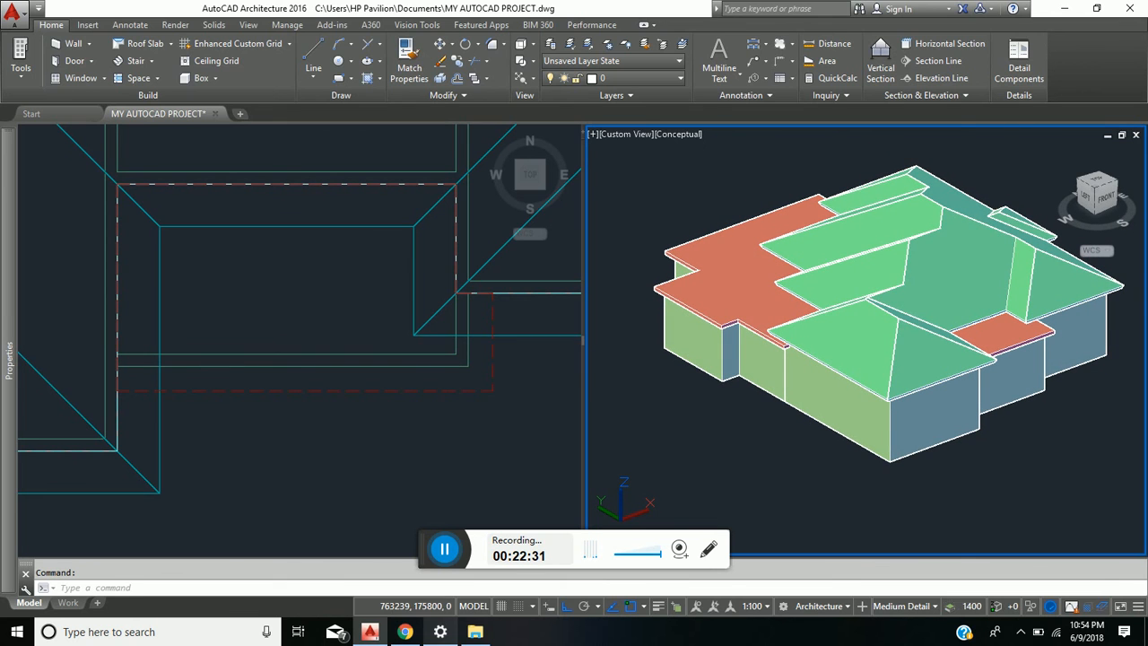
click(252, 252)
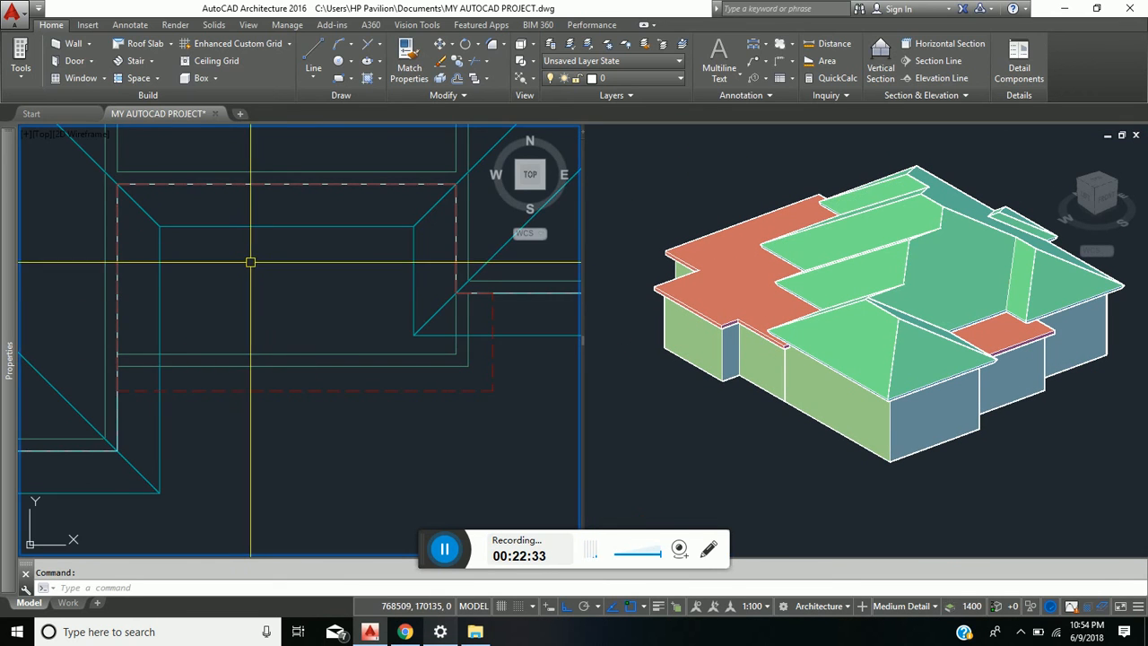
scroll(259, 279, down, 8)
middle_drag(268, 272, 309, 387)
scroll(330, 320, up, 2)
middle_drag(332, 315, 328, 328)
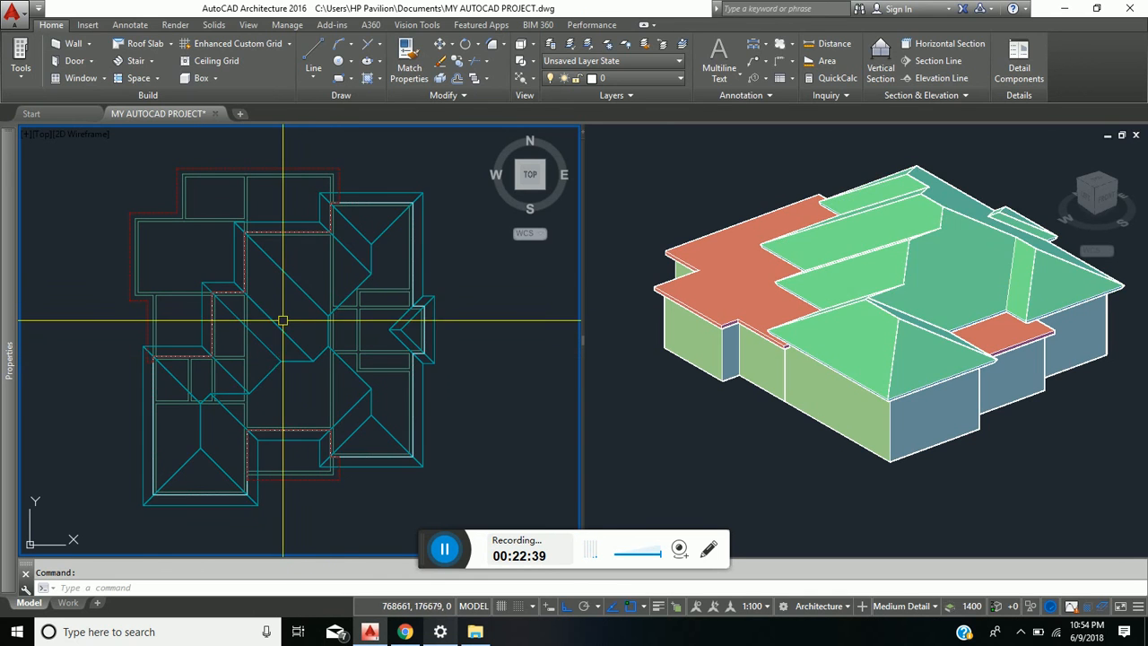